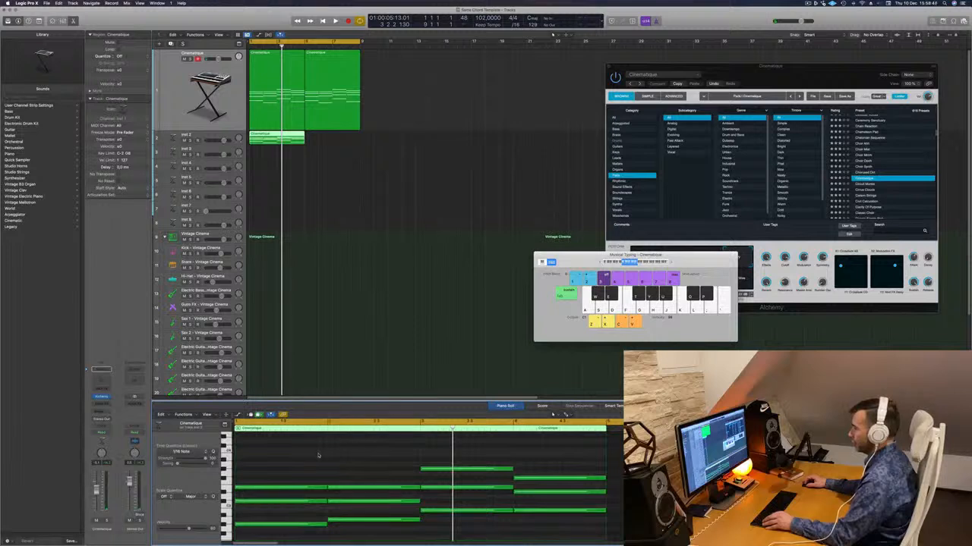
- Delete the upper chord notes from the copied Cinematique region on Inst 2, keeping only one bass note per chord
drag(318, 456, 550, 518)
key(Return)
key(Delete)
scroll(509, 480, down, 3)
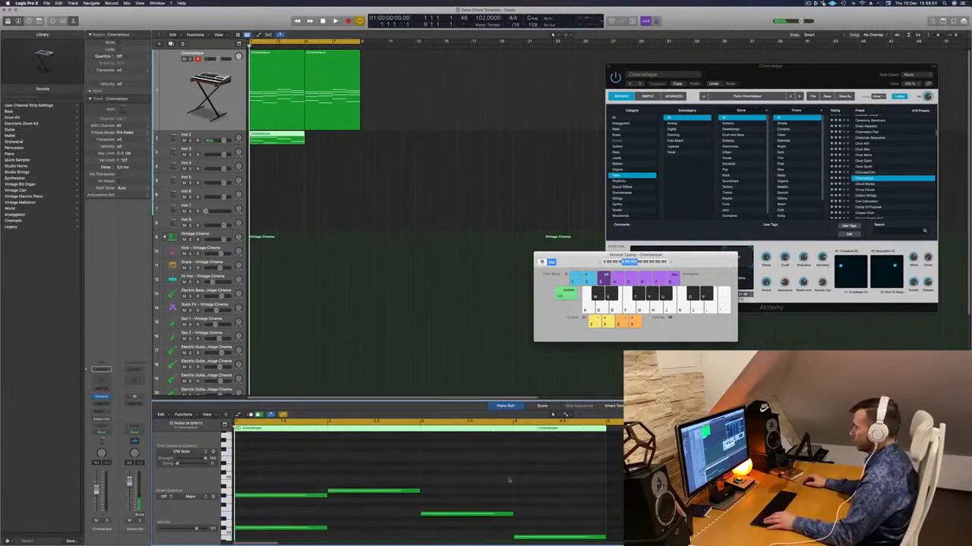
scroll(509, 480, down, 3)
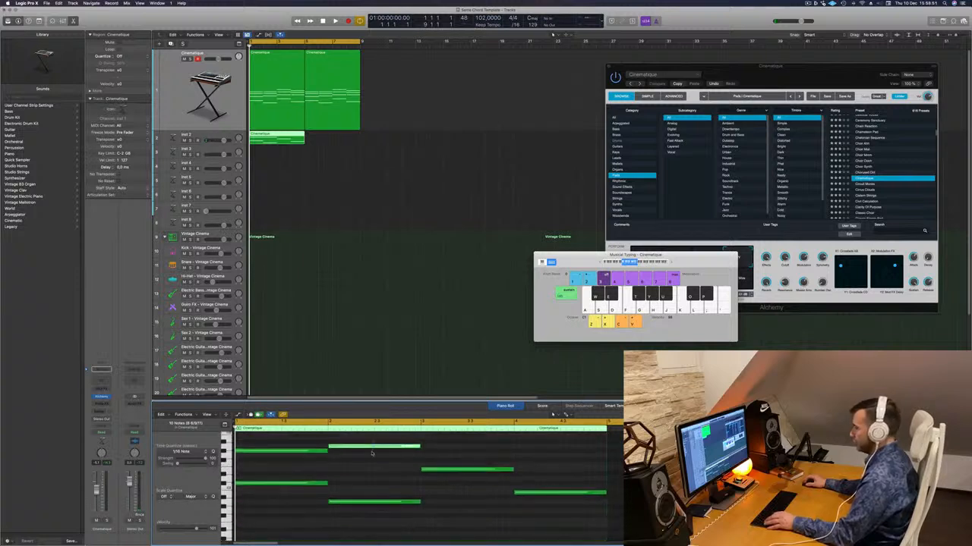
drag(434, 447, 301, 453)
key(Delete)
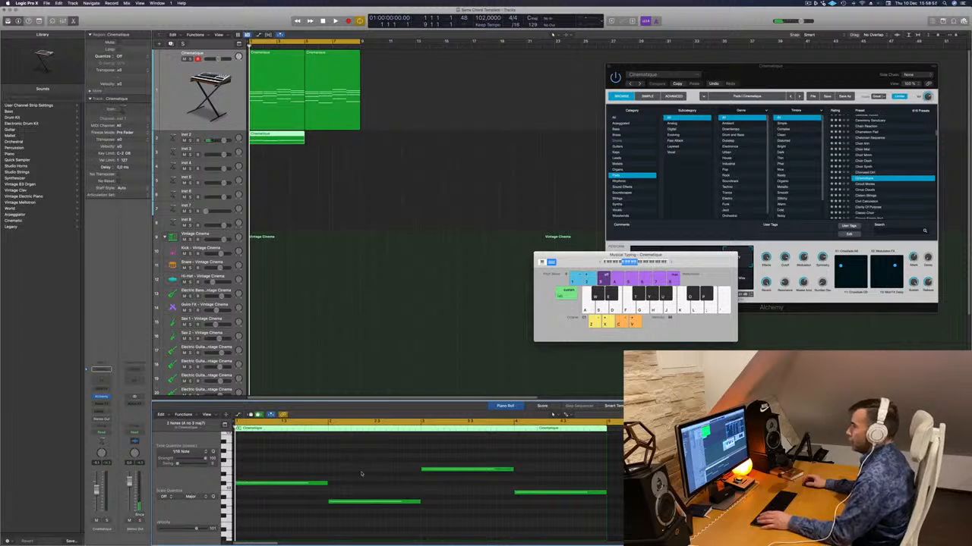
- Copy the bass region on Inst 2 so it directly follows the original, and open the track's Alchemy instrument
drag(277, 135, 333, 135)
click(225, 137)
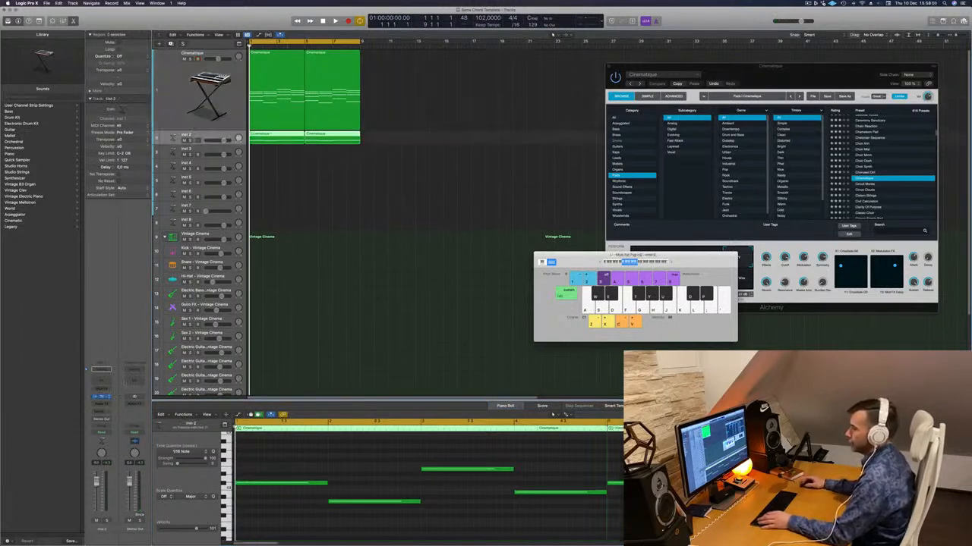
click(101, 396)
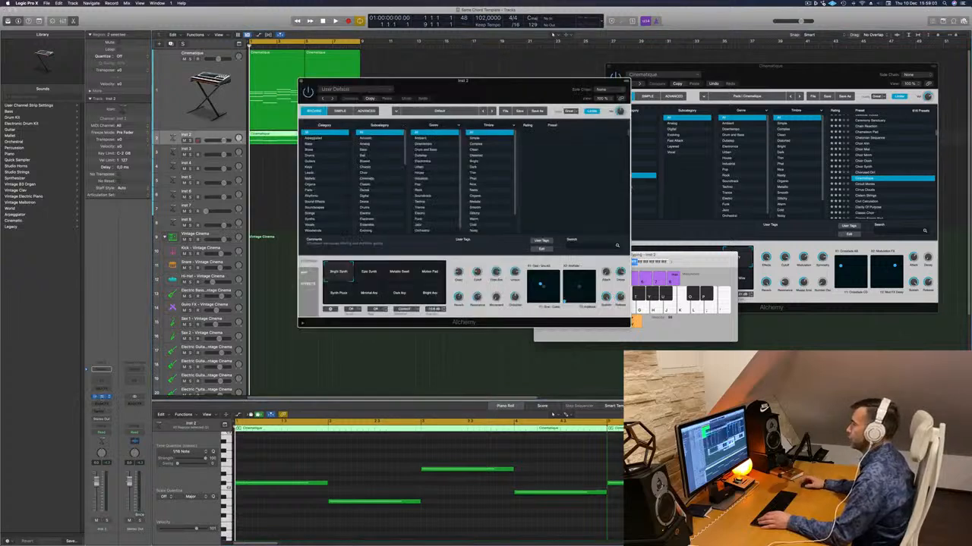
- Audition the bass notes with the Motion Pad variation of Alchemy's default sound
click(428, 275)
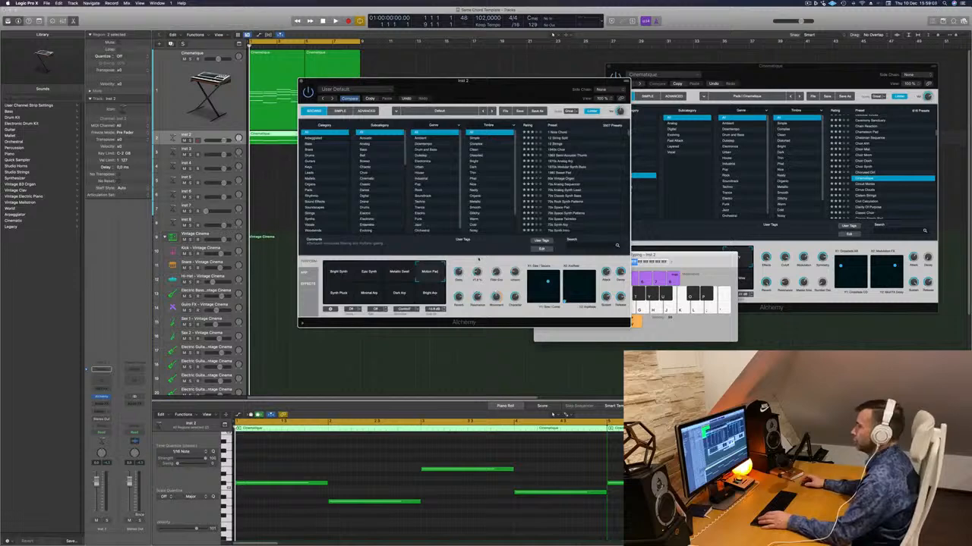
key(space)
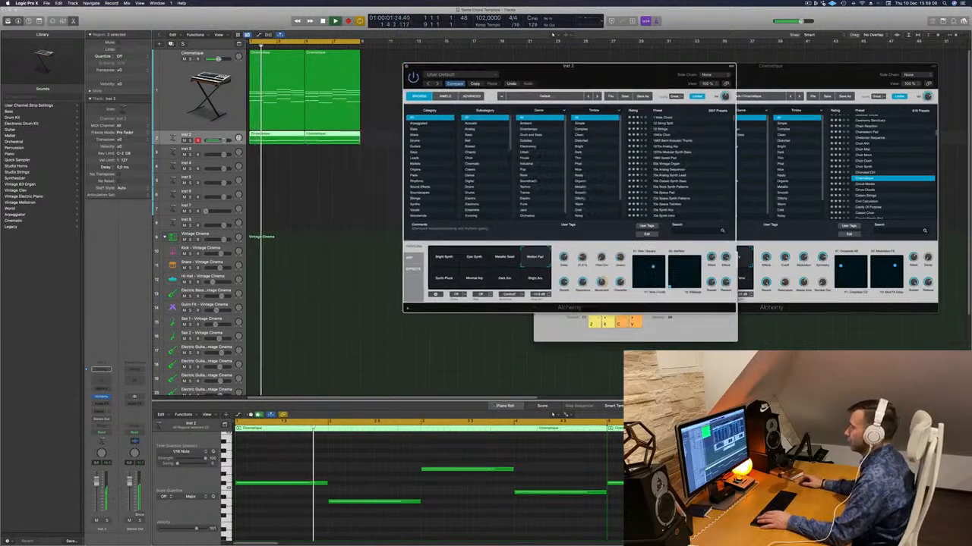
key(space)
key(space)
click(378, 468)
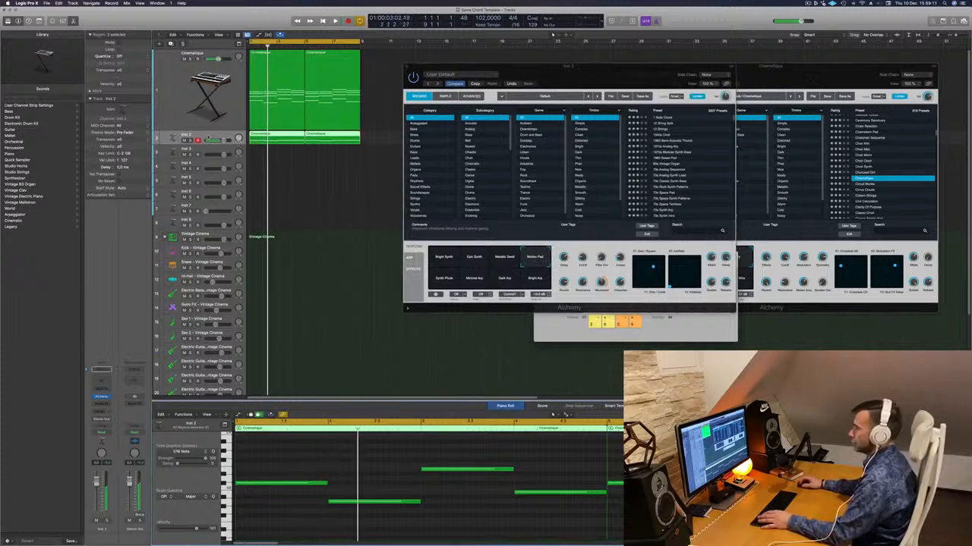
key(space)
key(space)
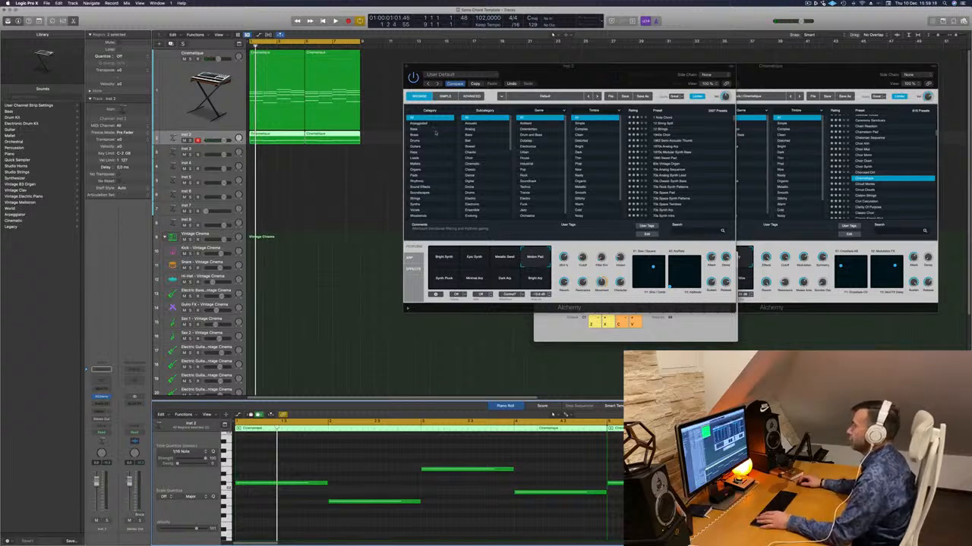
- Filter Alchemy's presets to Pads sorted by rating, and load and play Perfect Pad 01 on Inst 2
click(416, 175)
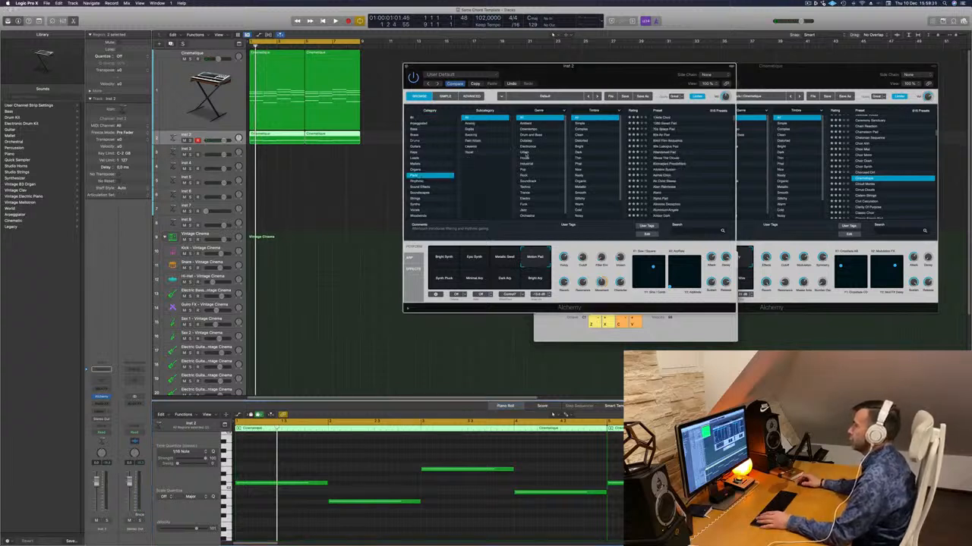
click(634, 111)
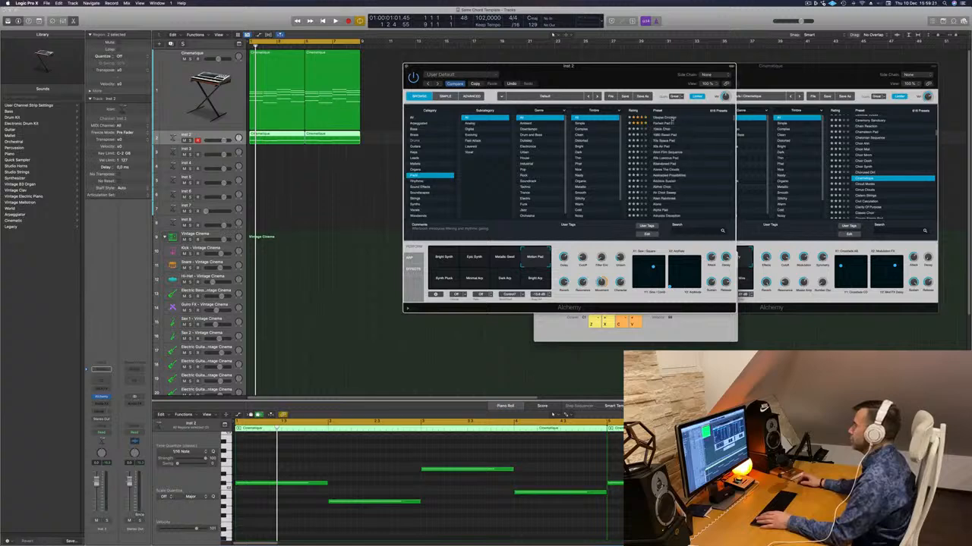
click(665, 123)
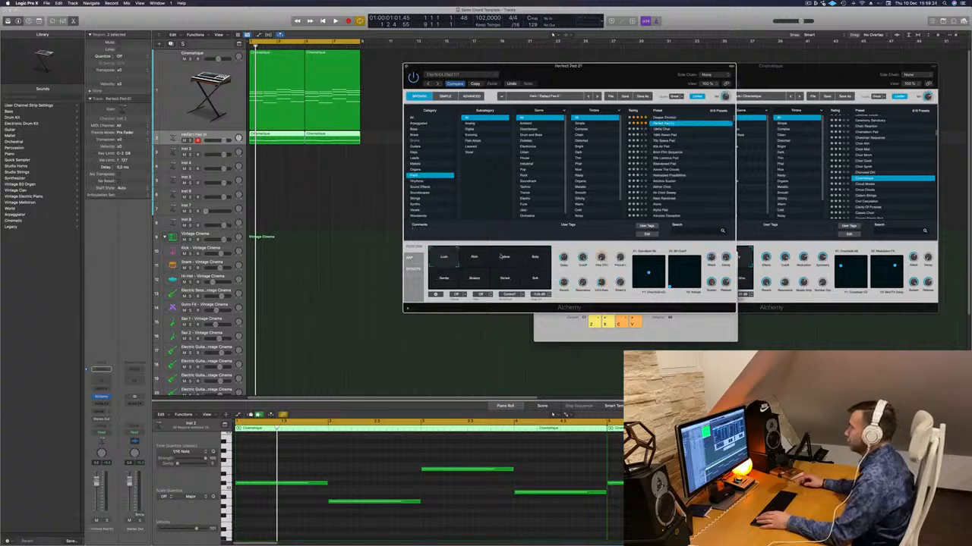
key(space)
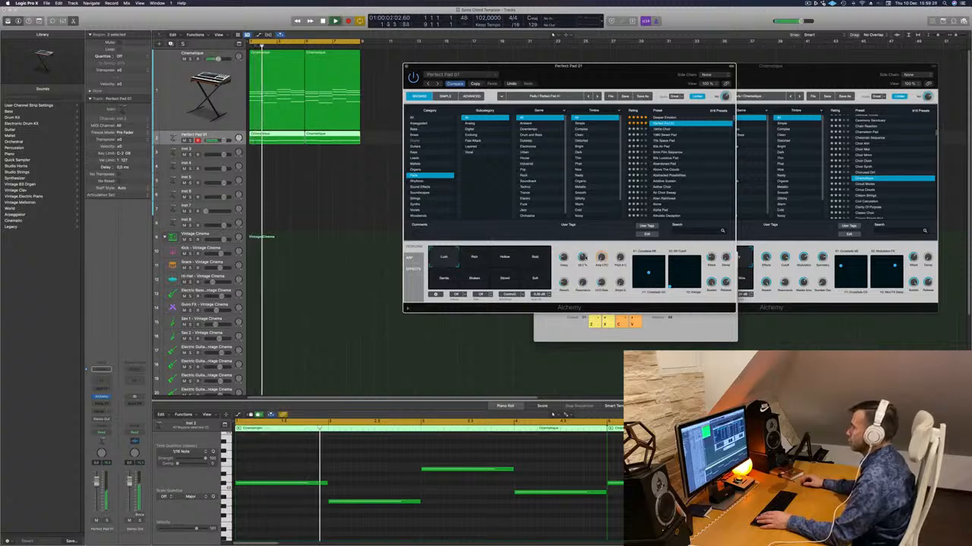
- Transpose all bass notes of the Inst 2 regions down one octave in the Piano Roll
click(371, 453)
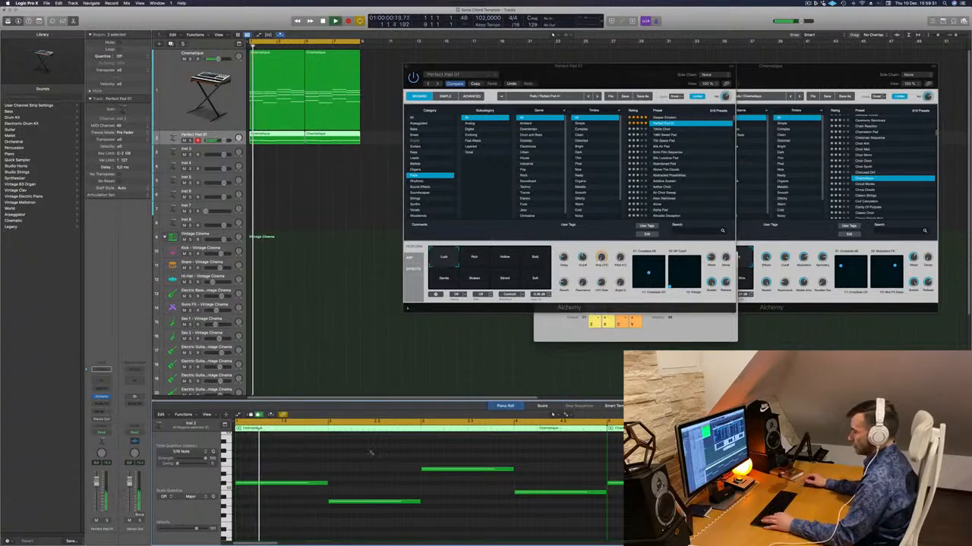
key(super+a)
key(alt+shift+Down)
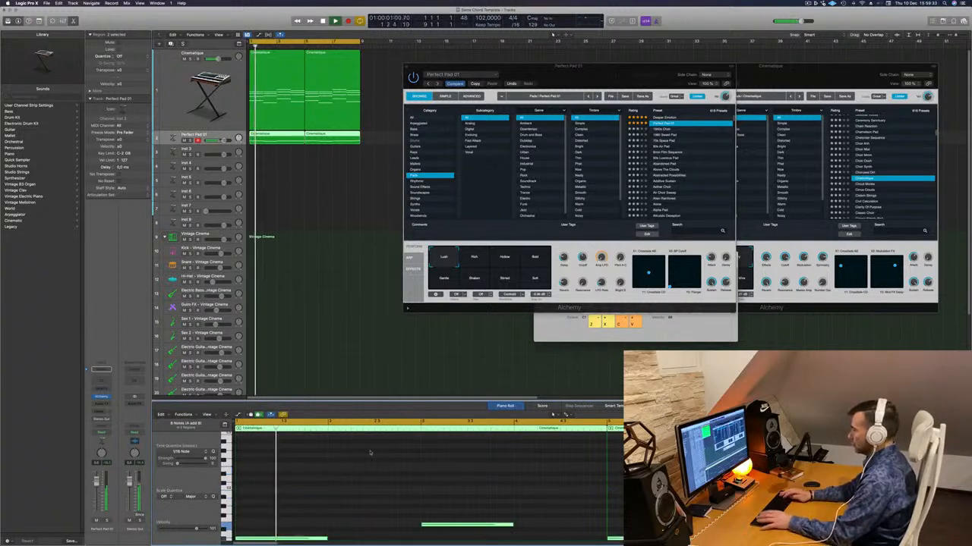
- Switch the Perfect Pad 01 sound to its Rich variation during playback
drag(611, 69, 696, 59)
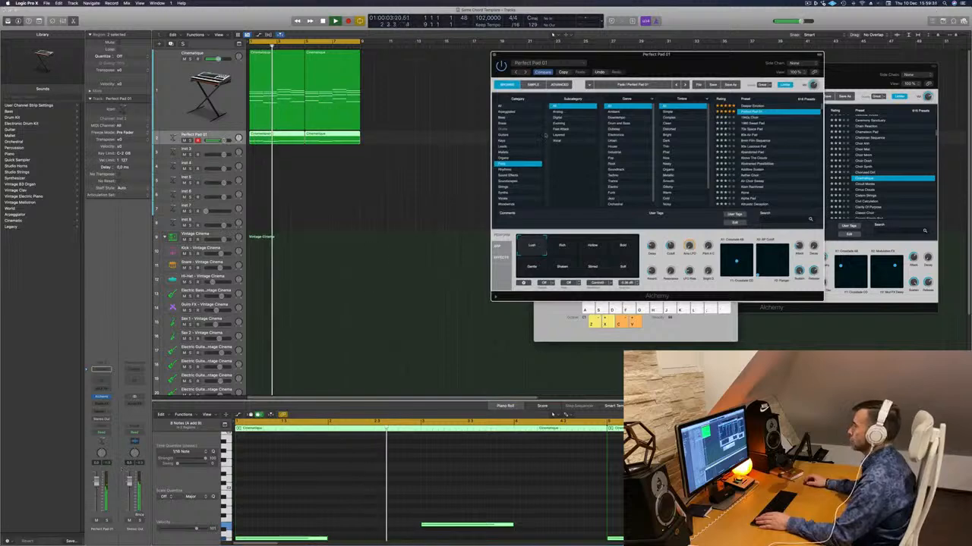
drag(674, 59, 656, 97)
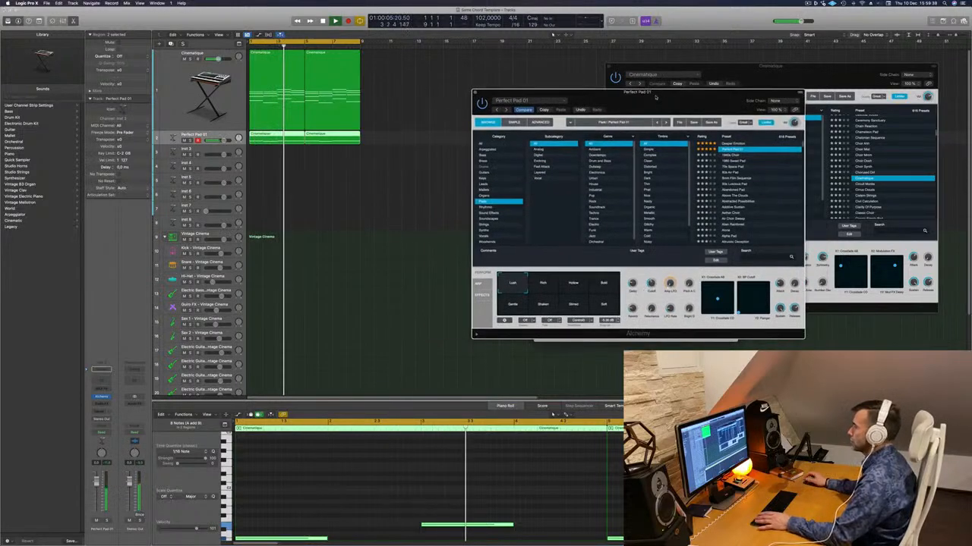
click(541, 284)
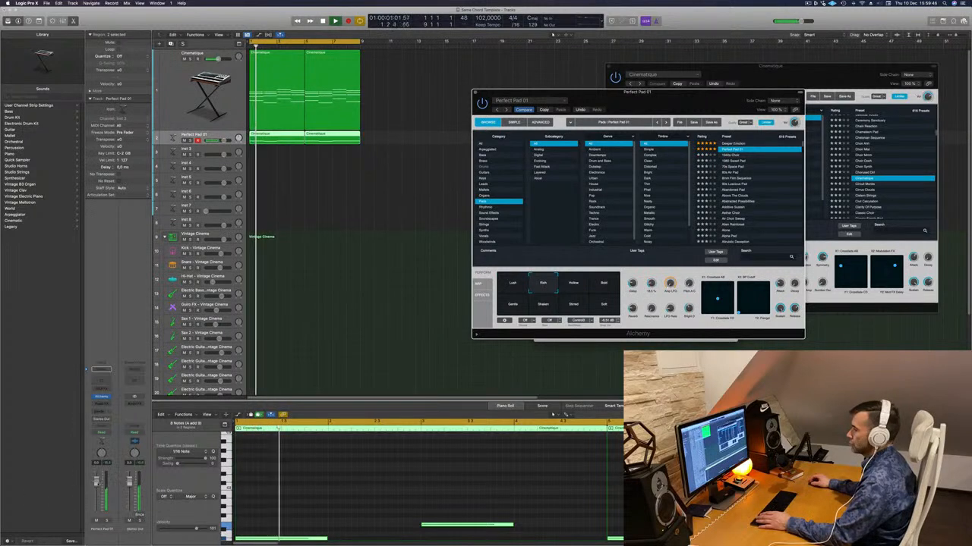
- Select the Cinematique track, lower its volume and replay the loop from the beginning
key(Return)
click(186, 108)
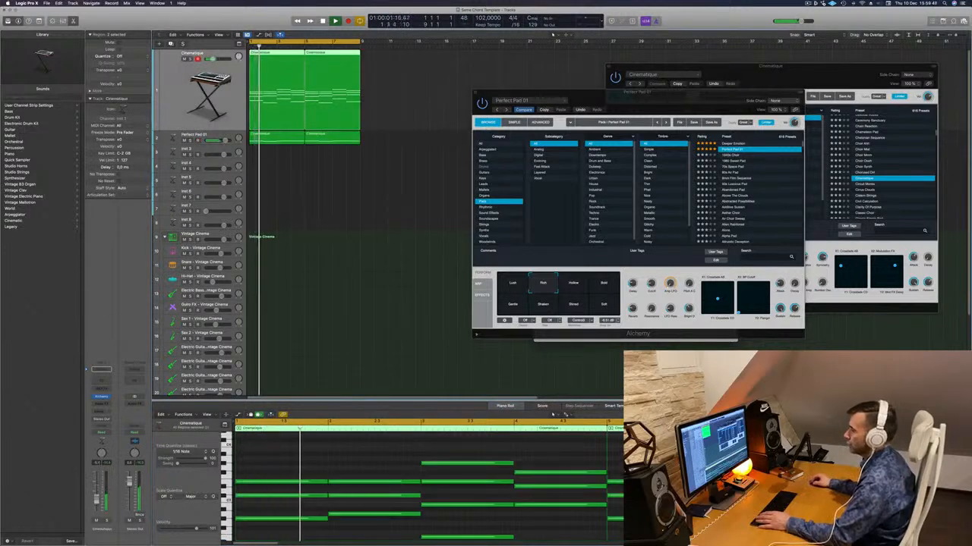
key(Return)
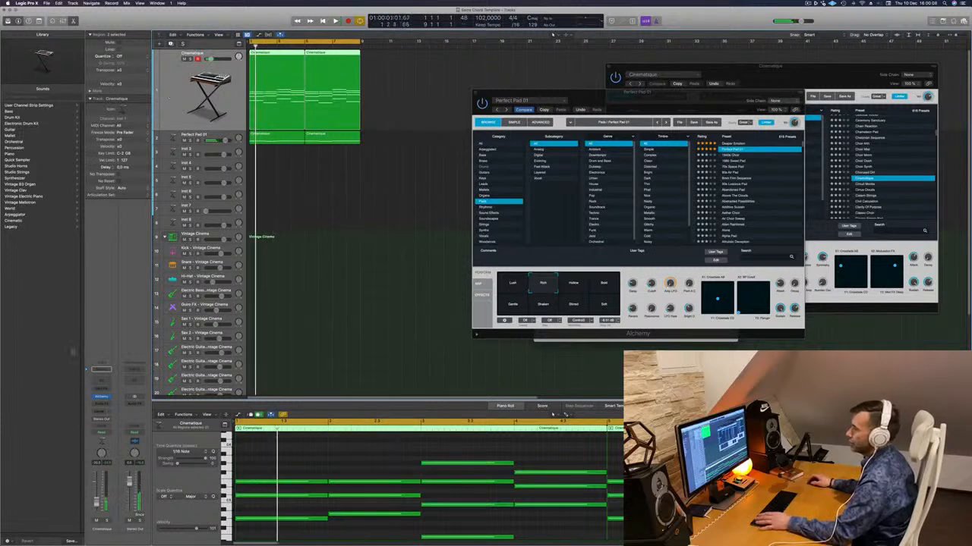
- Reopen Alchemy on the Cinematique track and adjust its cutoff while the loop plays
click(103, 398)
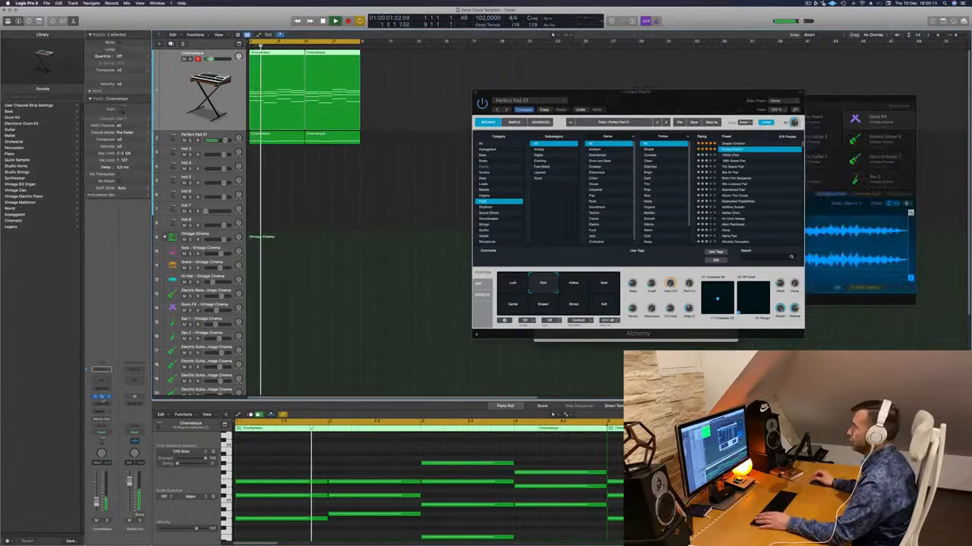
click(103, 397)
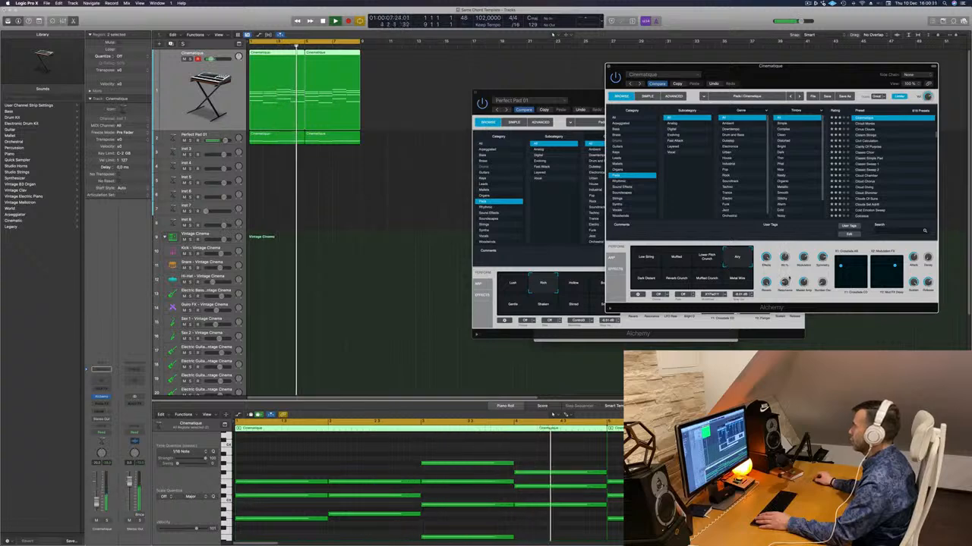
drag(803, 70, 641, 47)
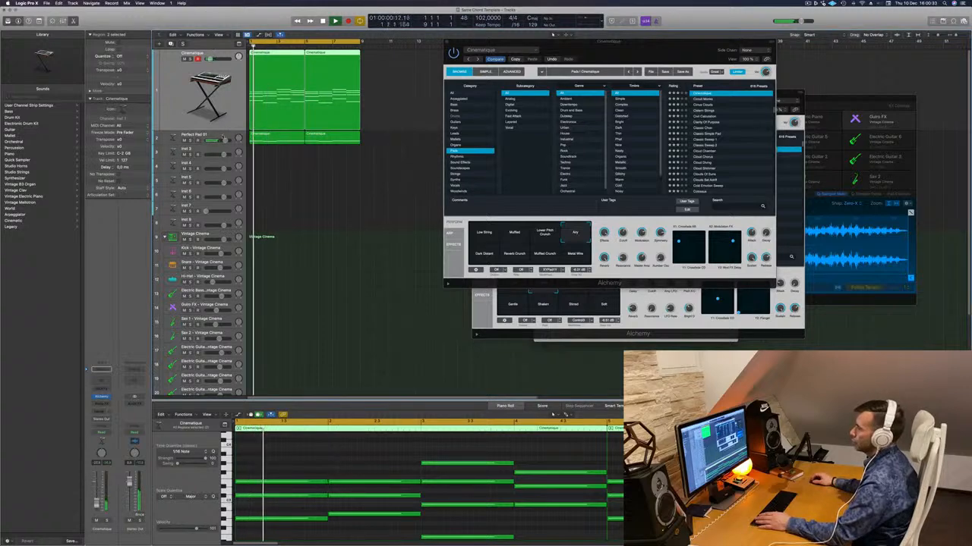
- Select the Perfect Pad 01 track and reopen its Alchemy window over the Cinematique one
click(222, 136)
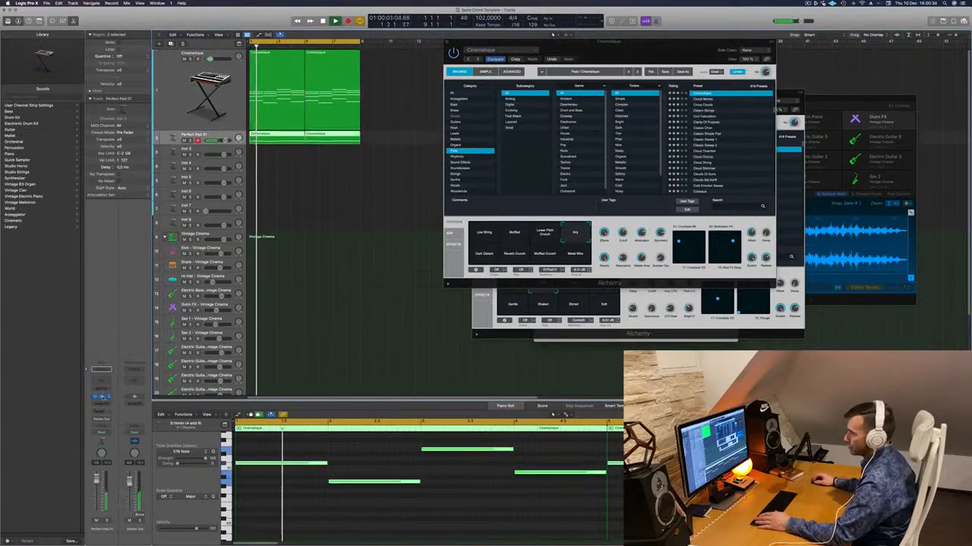
key(super+k)
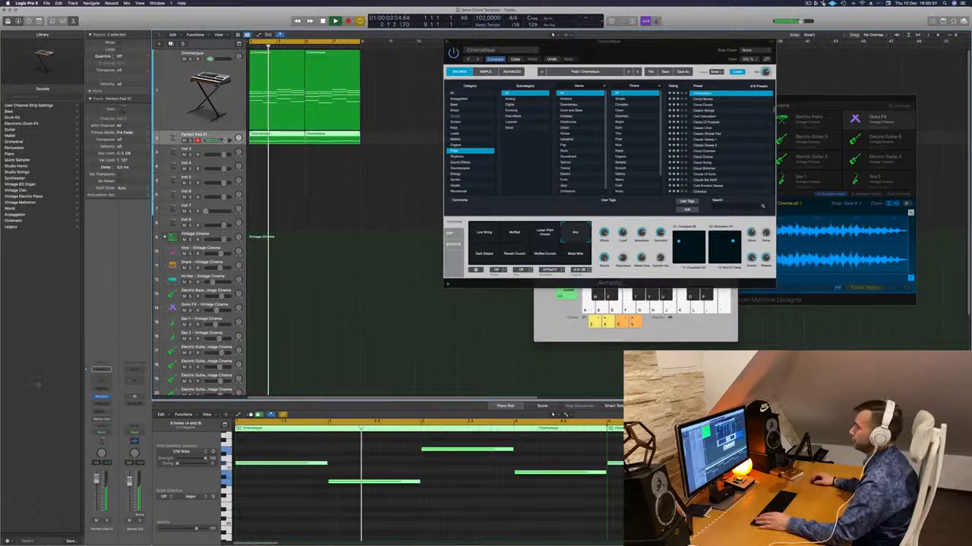
click(101, 396)
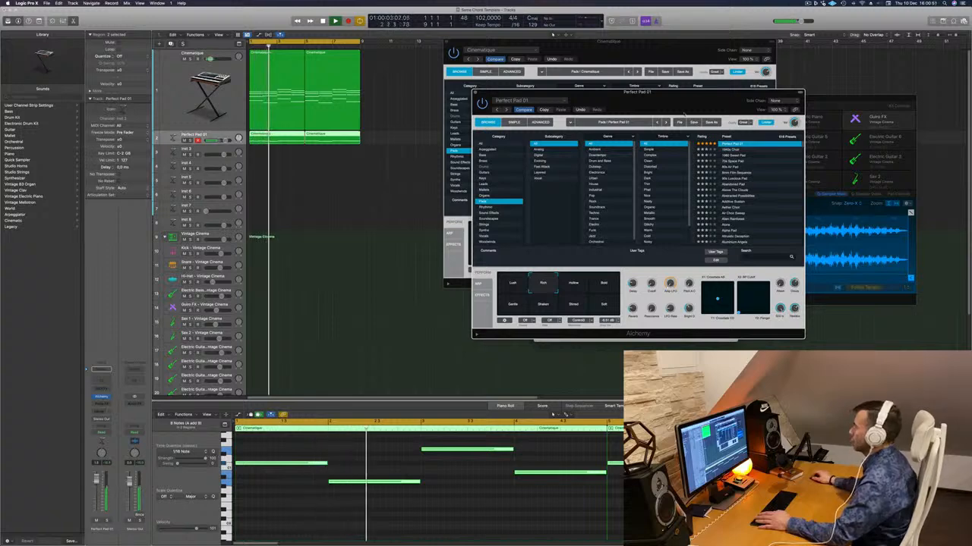
drag(678, 108, 655, 90)
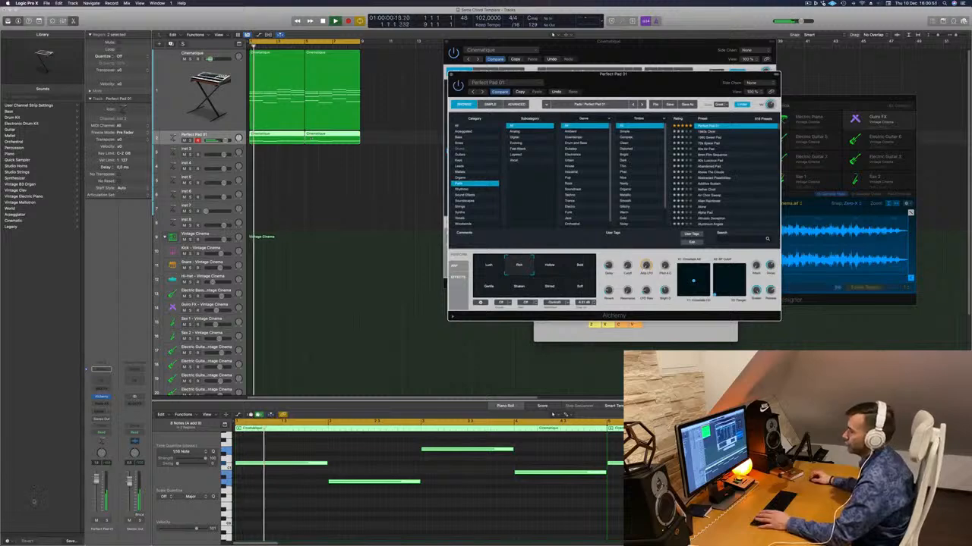
- Insert a Compressor after Alchemy on the Perfect Pad 01 track and adjust its threshold
click(101, 397)
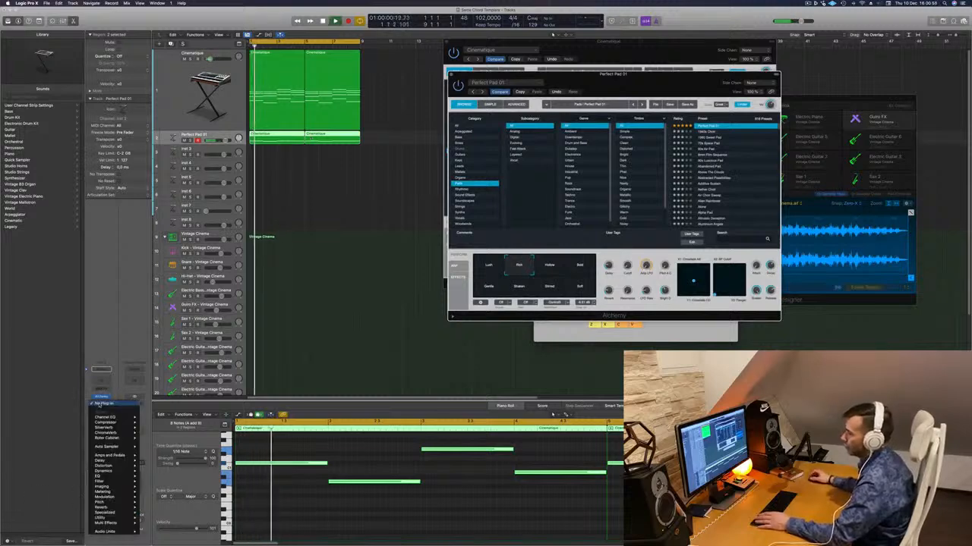
click(106, 423)
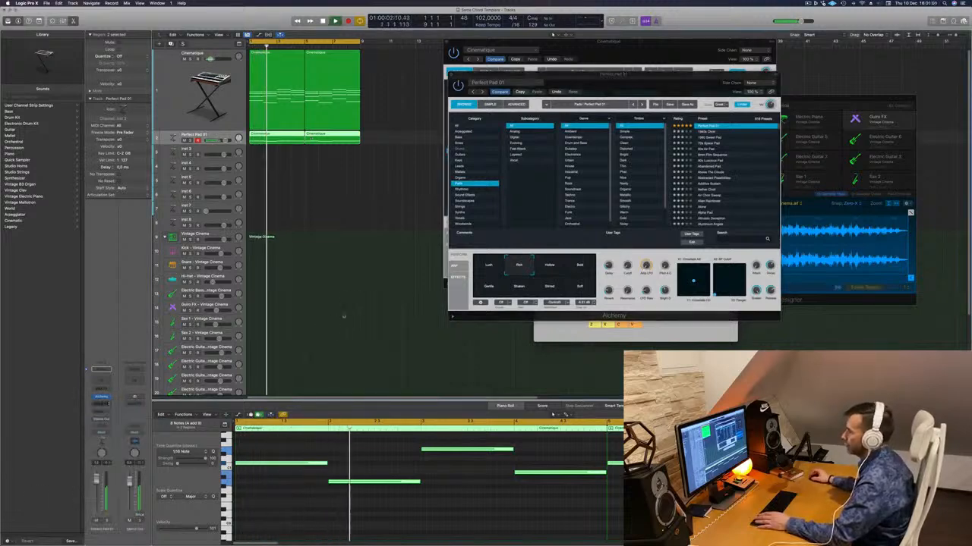
drag(446, 81, 486, 84)
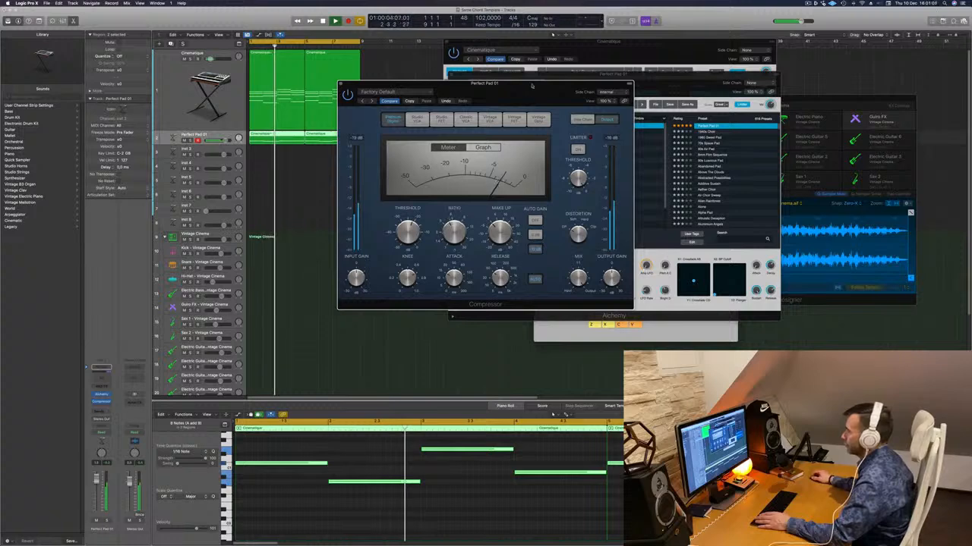
drag(532, 86, 566, 97)
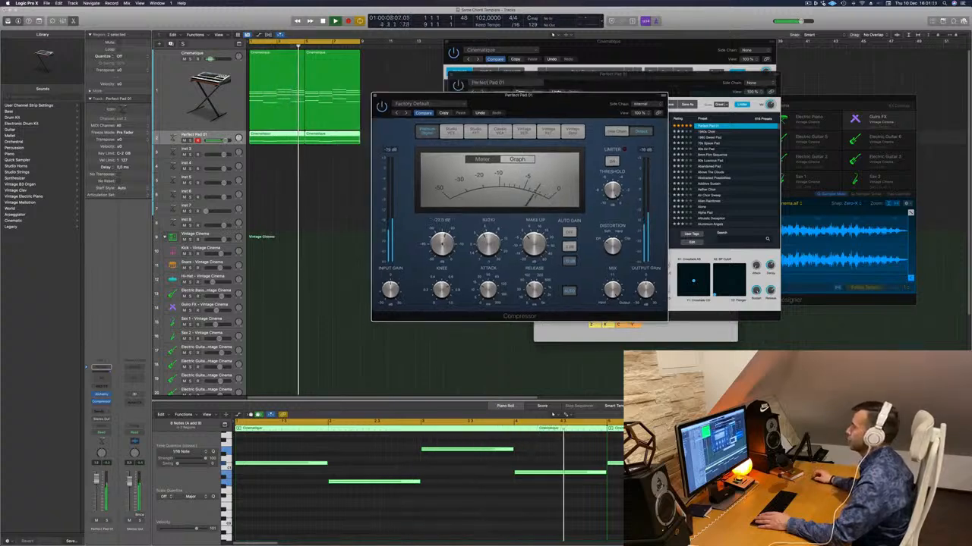
drag(441, 242, 447, 227)
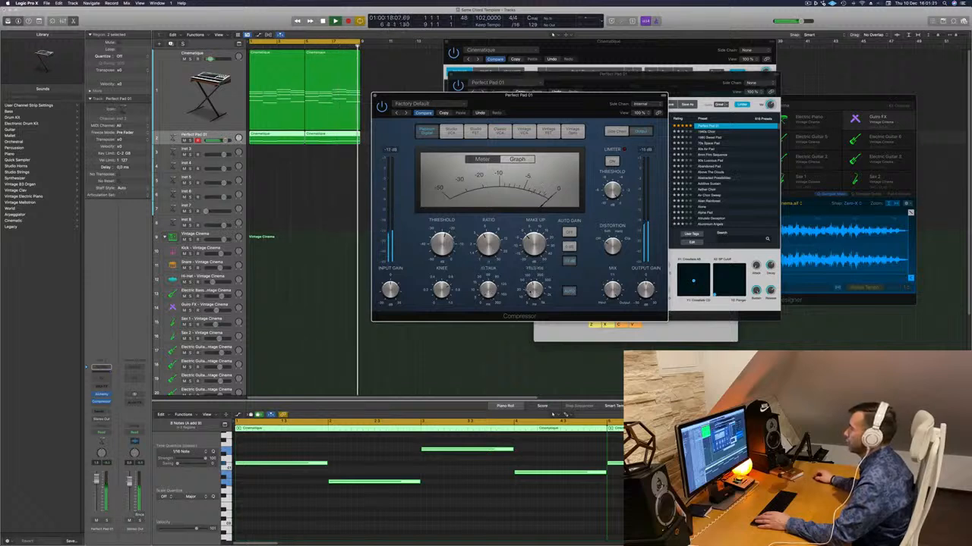
- Close the Compressor window and solo the Perfect Pad 01 track
drag(557, 96, 401, 104)
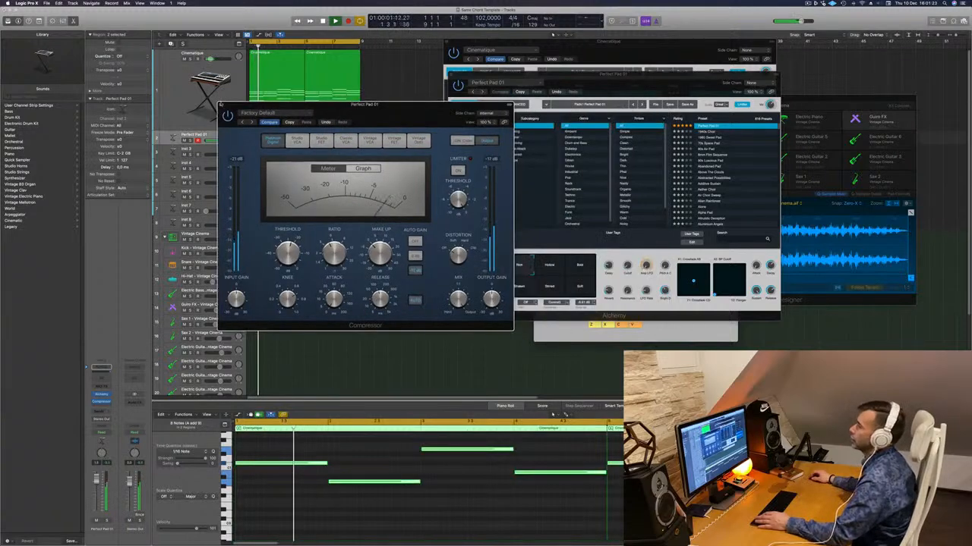
click(217, 104)
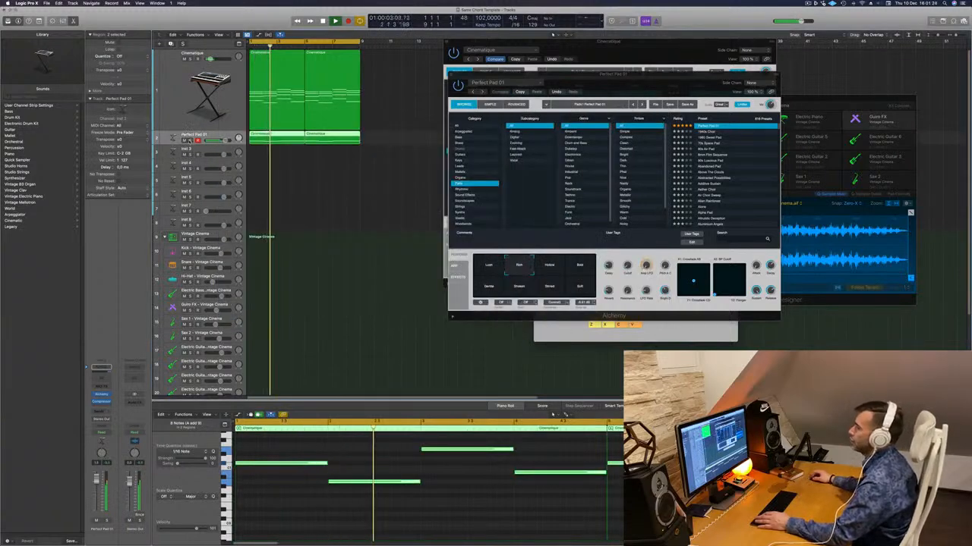
click(192, 140)
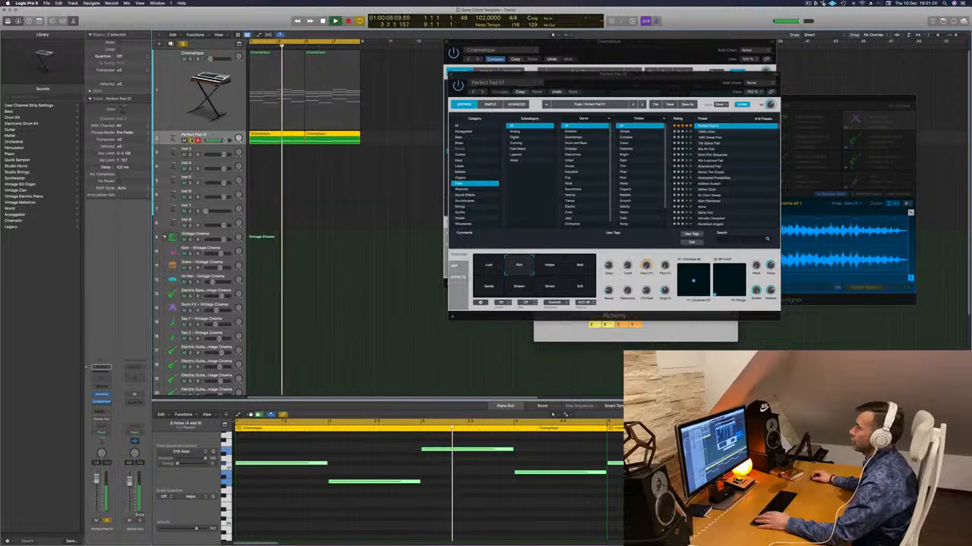
- Unsolo the Perfect Pad 01 track and audition its Hollow, Bold and Gentle snapshots in Alchemy while the loop plays
click(192, 140)
key(Return)
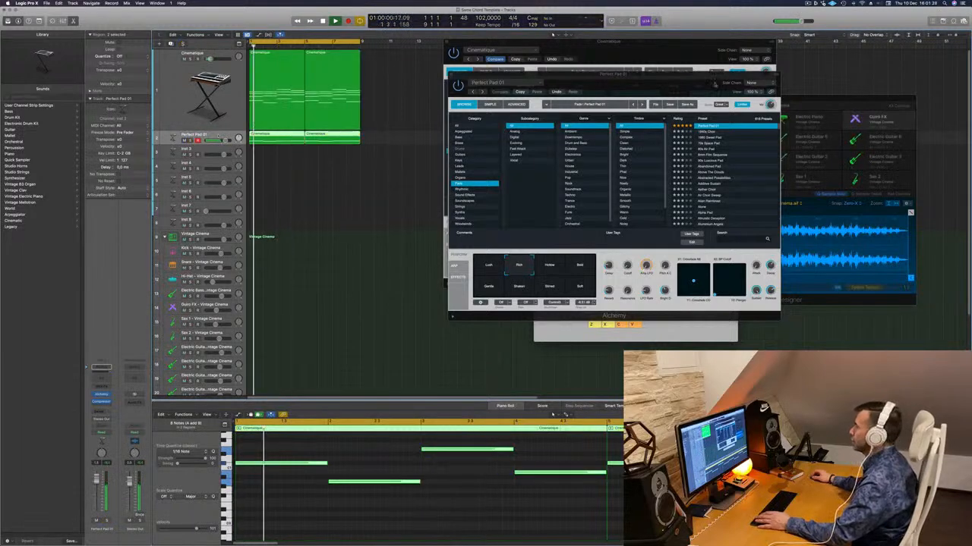
drag(714, 83, 668, 84)
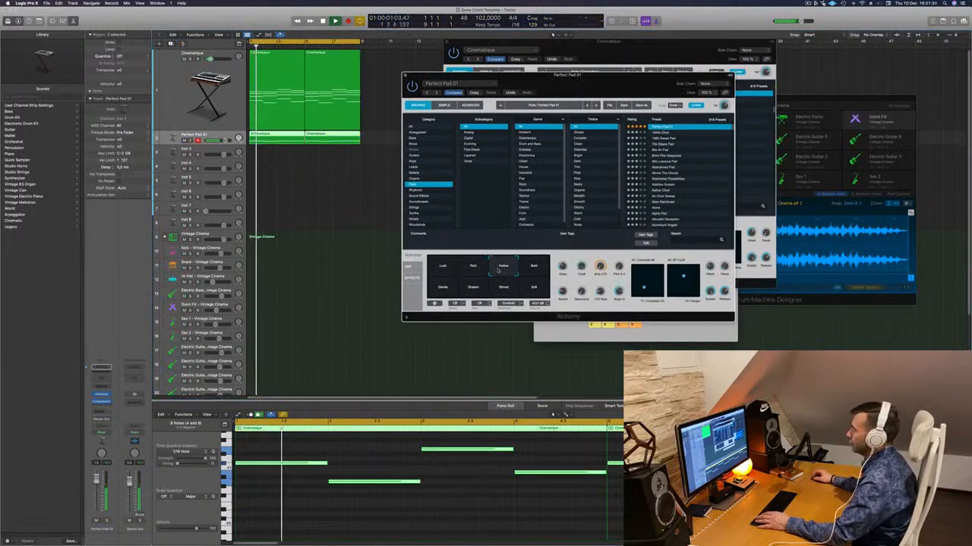
key(space)
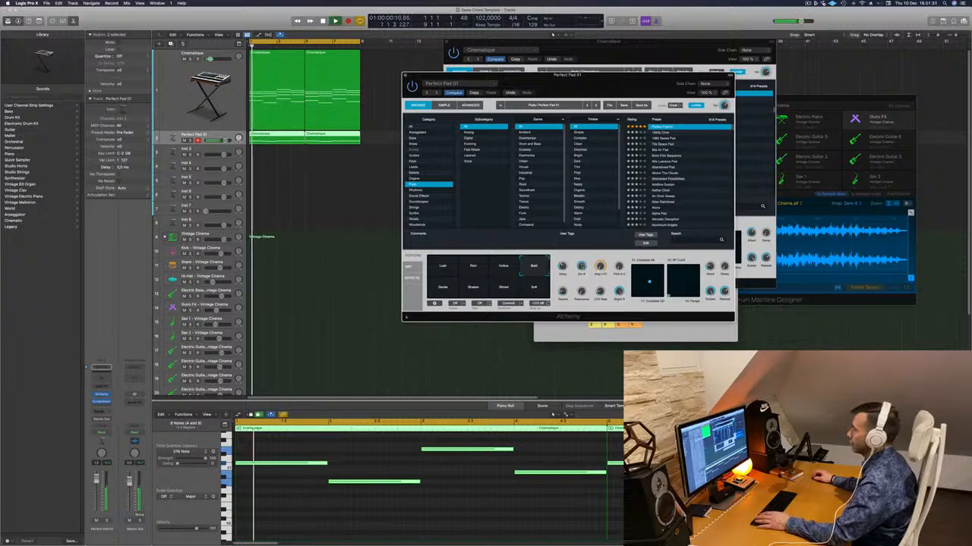
key(space)
key(space)
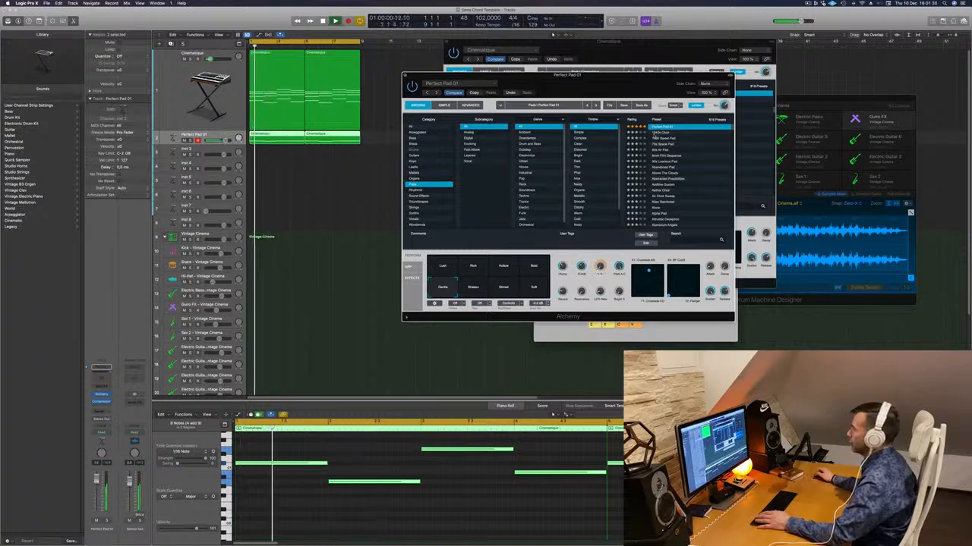
- Audition the preset below Perfect Pad 01, then load the Deeper Emotion pad preset instead
click(659, 133)
scroll(666, 132, up, 1)
key(space)
key(space)
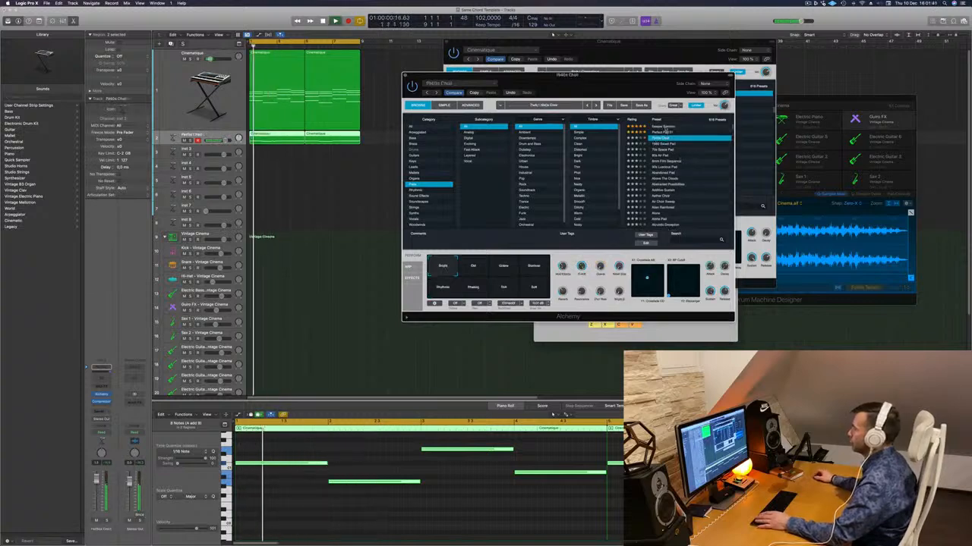
click(661, 126)
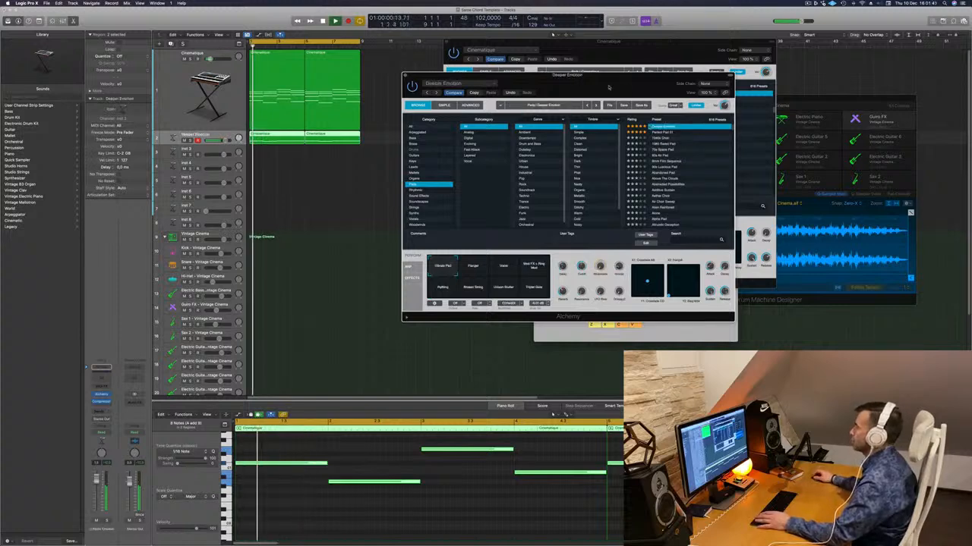
- Adjust the cutoff and delay of the Deeper Emotion pad in Alchemy while replaying the loop
drag(608, 88, 685, 82)
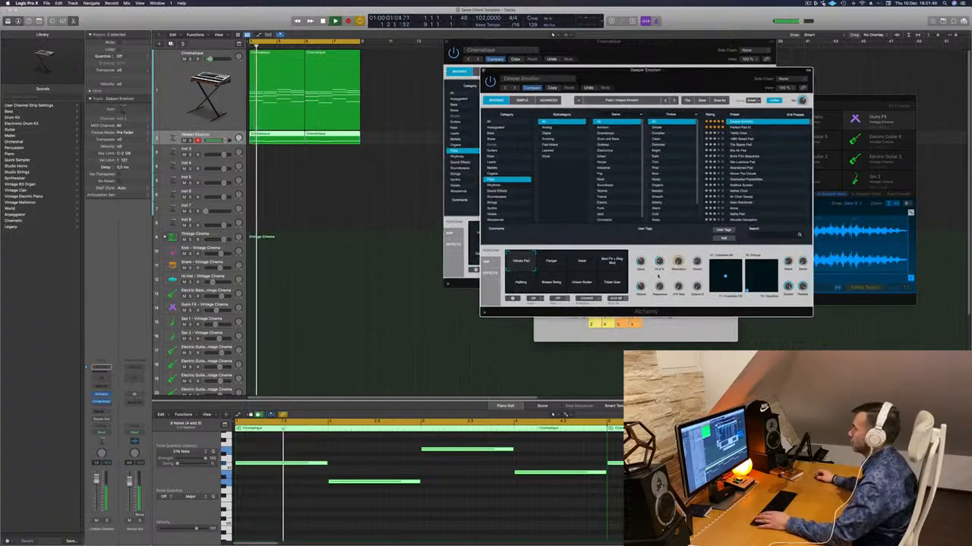
drag(658, 277, 664, 259)
key(space)
key(space)
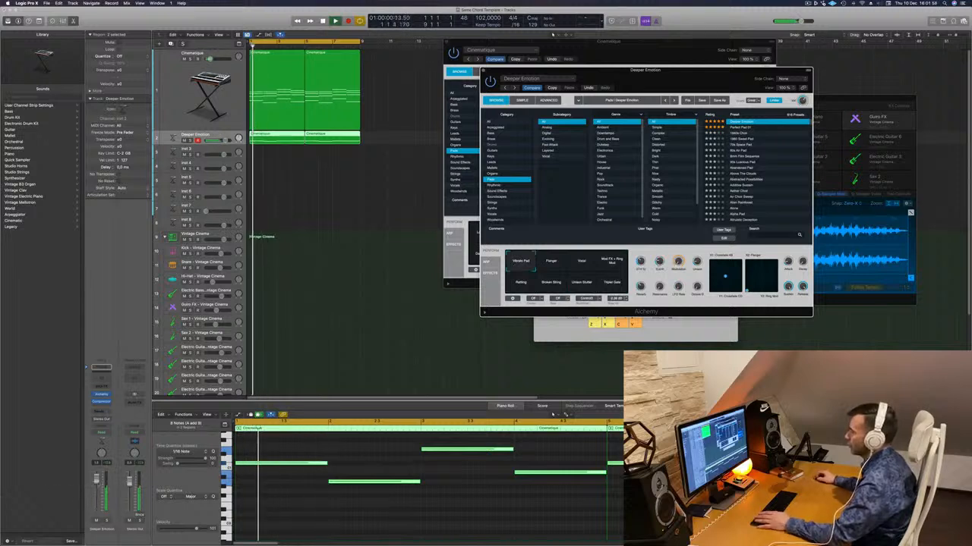
- Close the Alchemy windows of the Deeper Emotion and Cinematique tracks
click(483, 70)
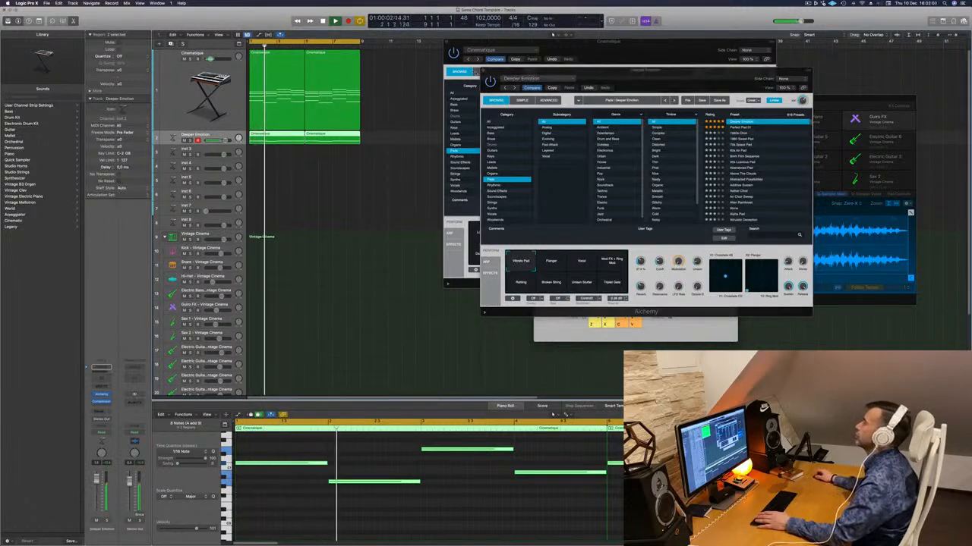
click(482, 70)
drag(446, 42, 410, 54)
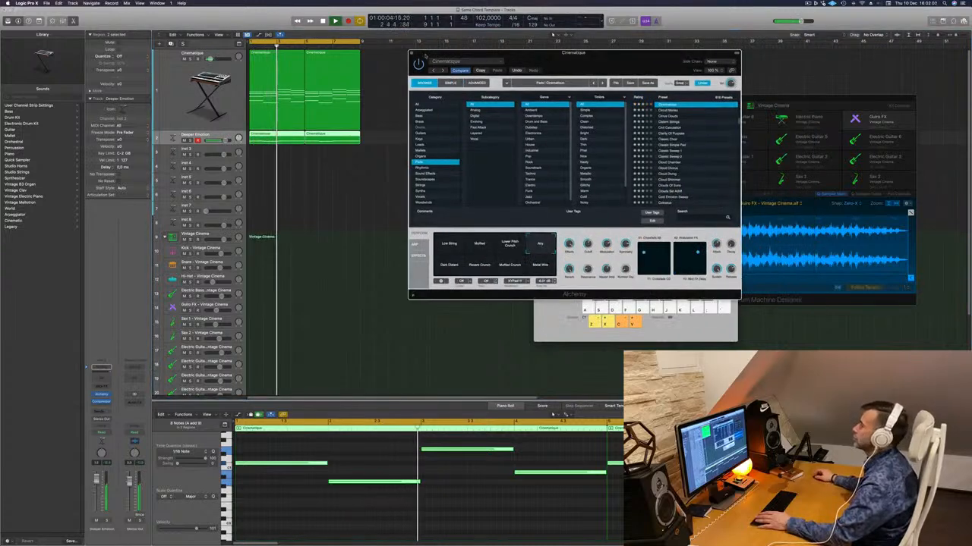
click(411, 54)
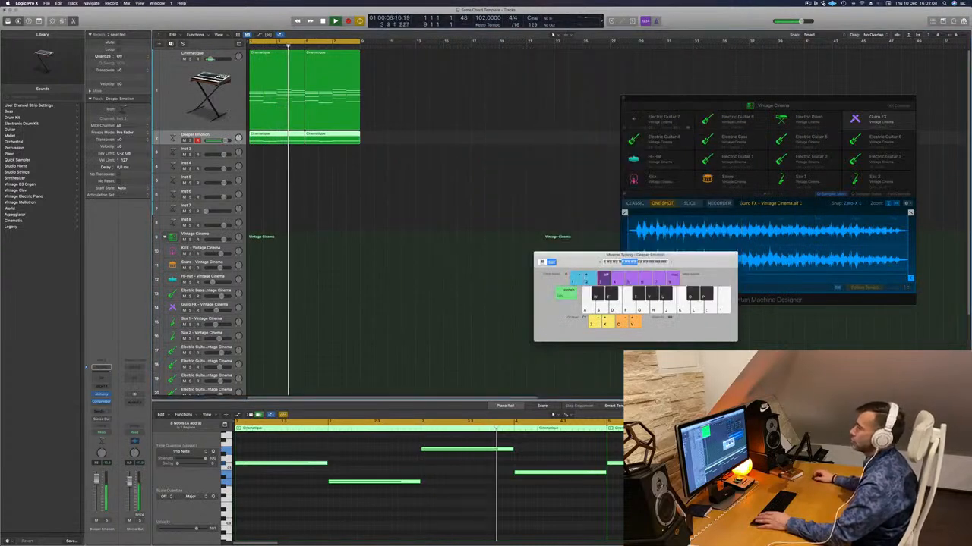
- Duplicate the Cinematique track and copy its two chord regions onto the new track
click(169, 92)
key(Return)
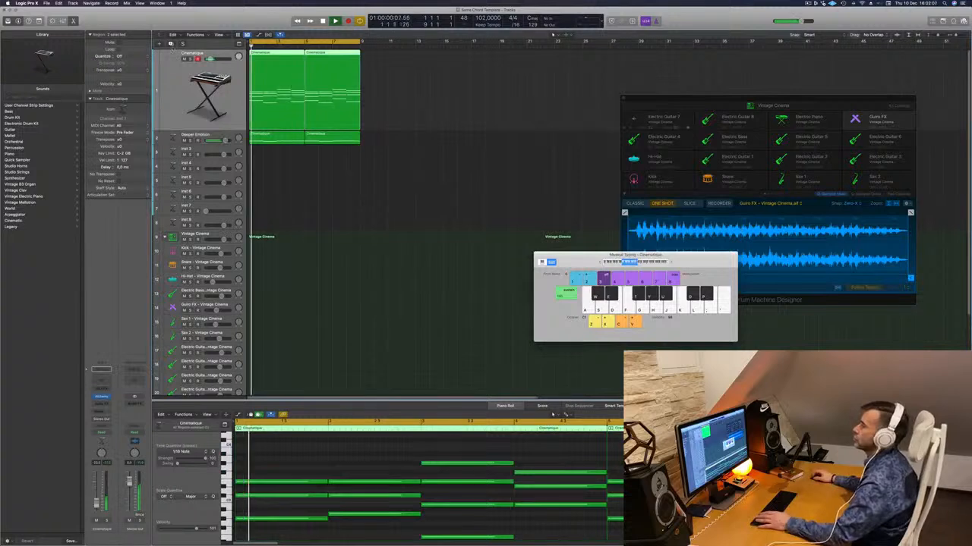
key(super+d)
key(space)
drag(431, 114, 275, 149)
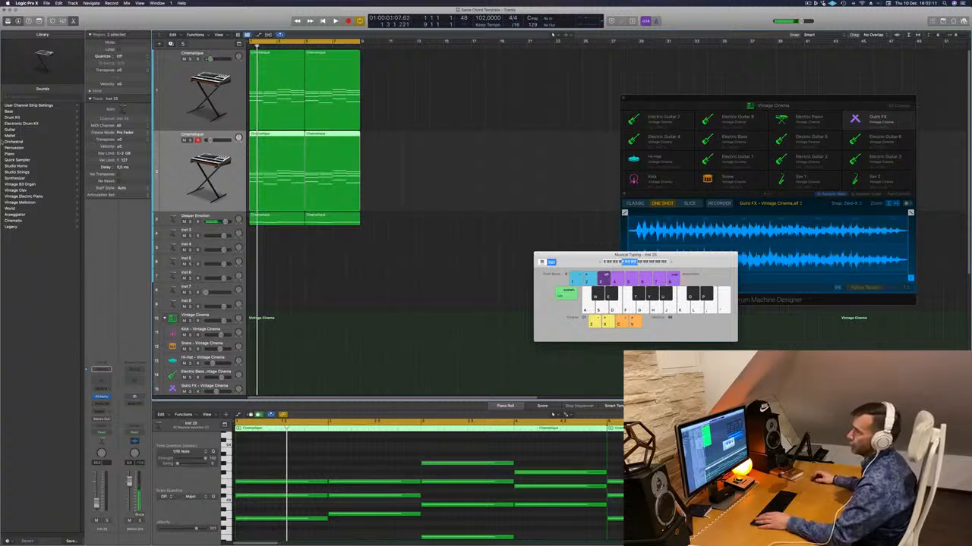
- Load the Cellos patch from Orchestral Strings onto the duplicated track and audition it with the loop
click(11, 141)
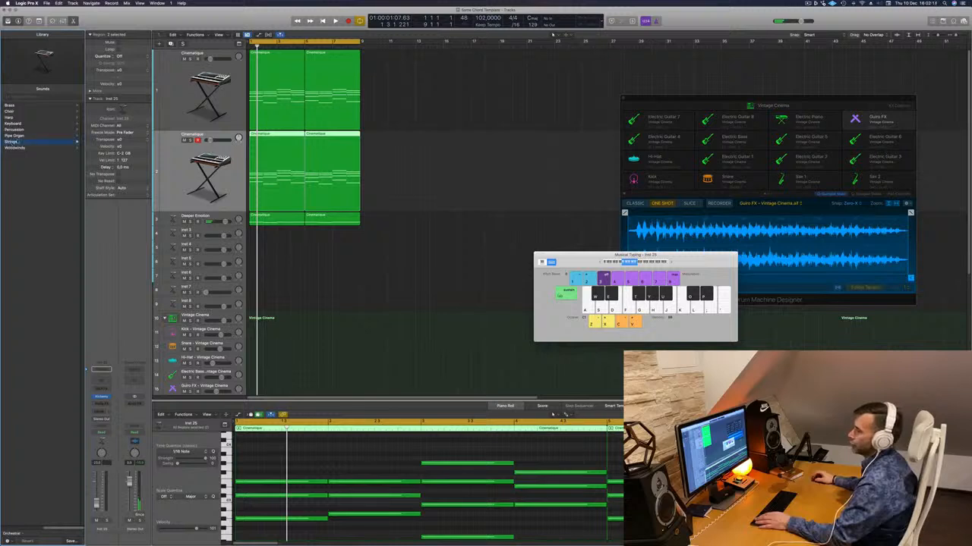
click(10, 141)
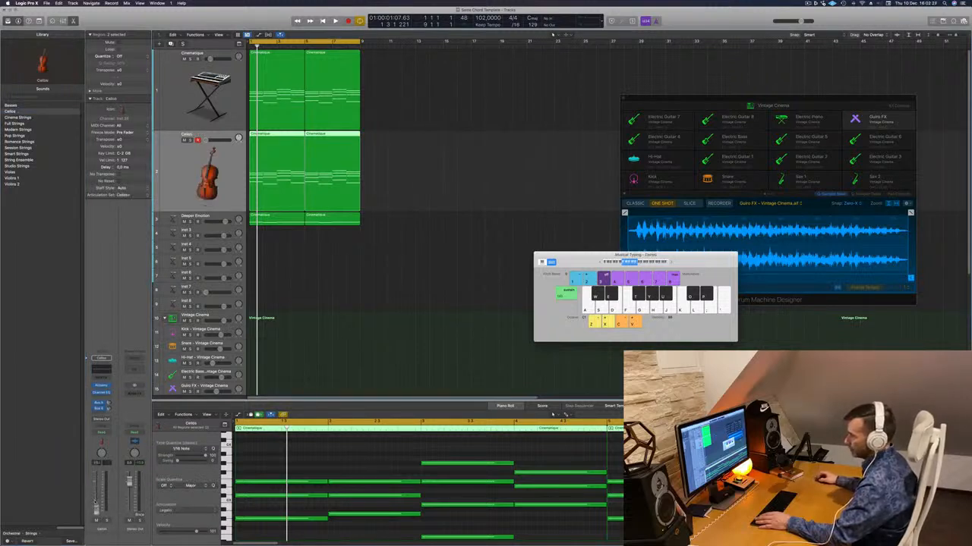
key(space)
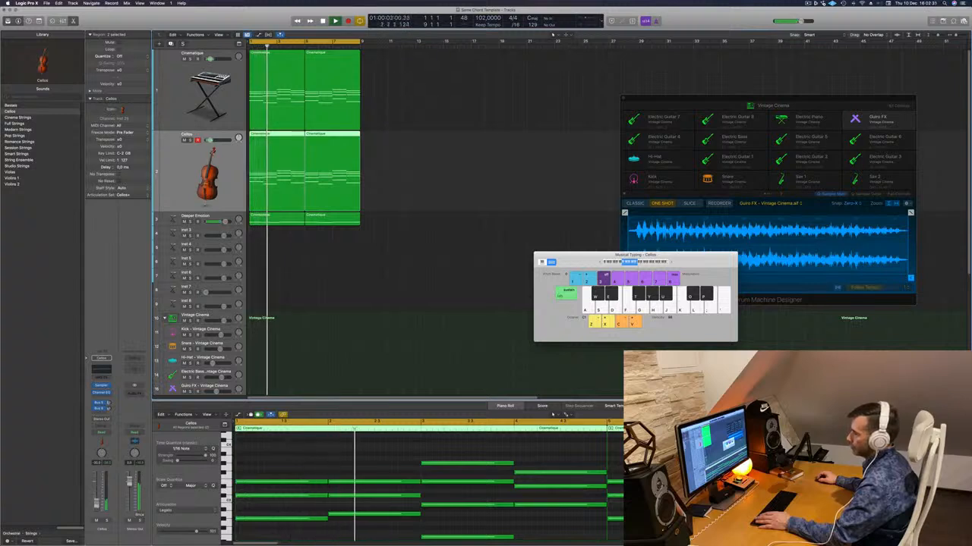
key(space)
- Try transposing all notes on the Cellos track up one octave and listen to the loop
click(311, 462)
key(space)
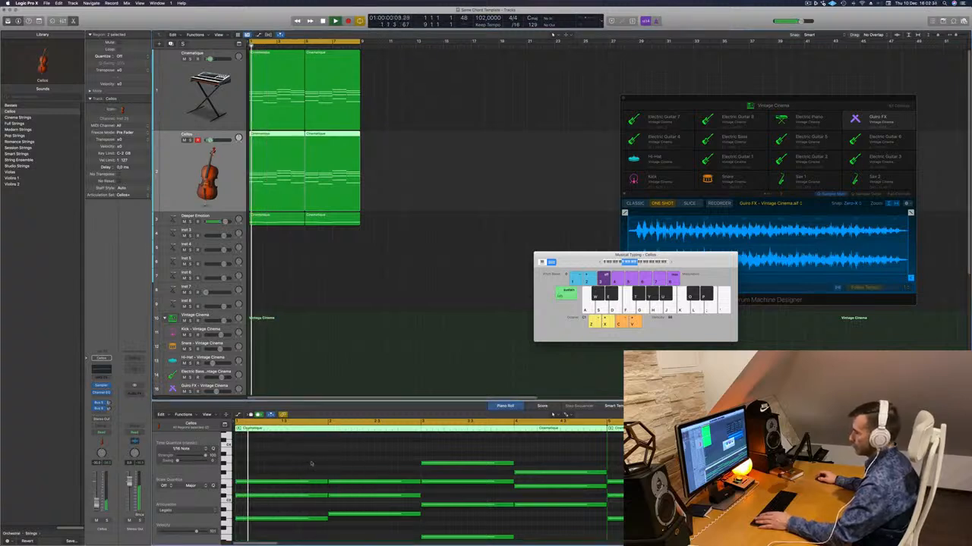
key(space)
key(space)
key(super+a)
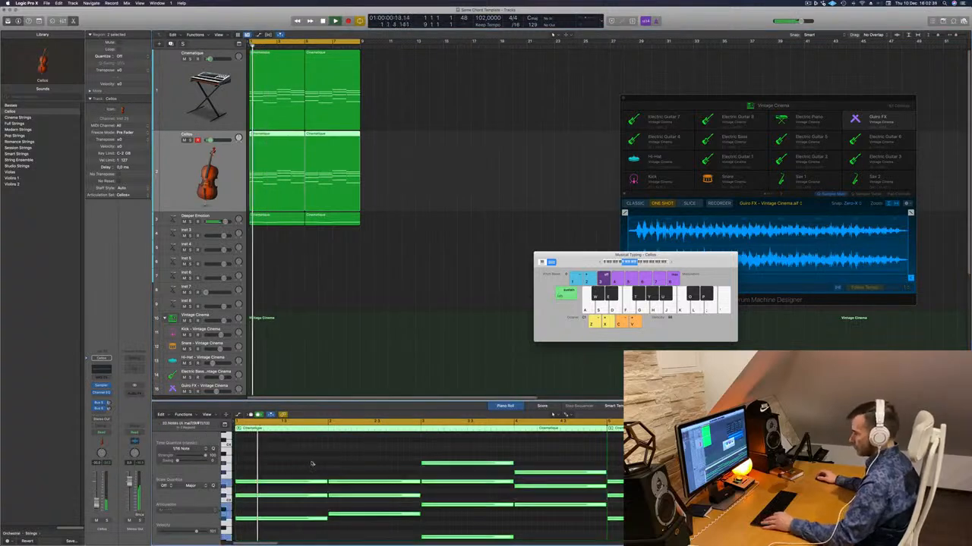
key(alt+shift+Up)
key(space)
key(space)
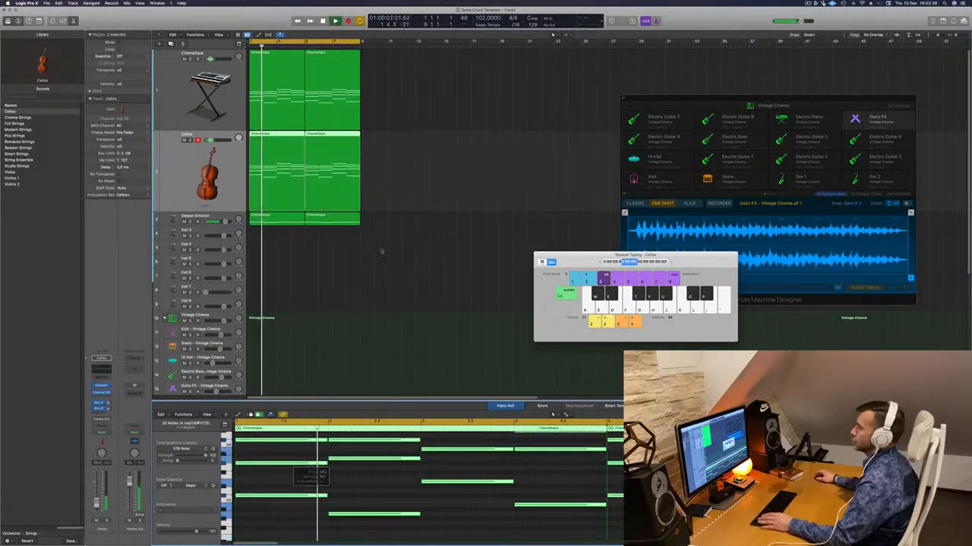
key(space)
key(space)
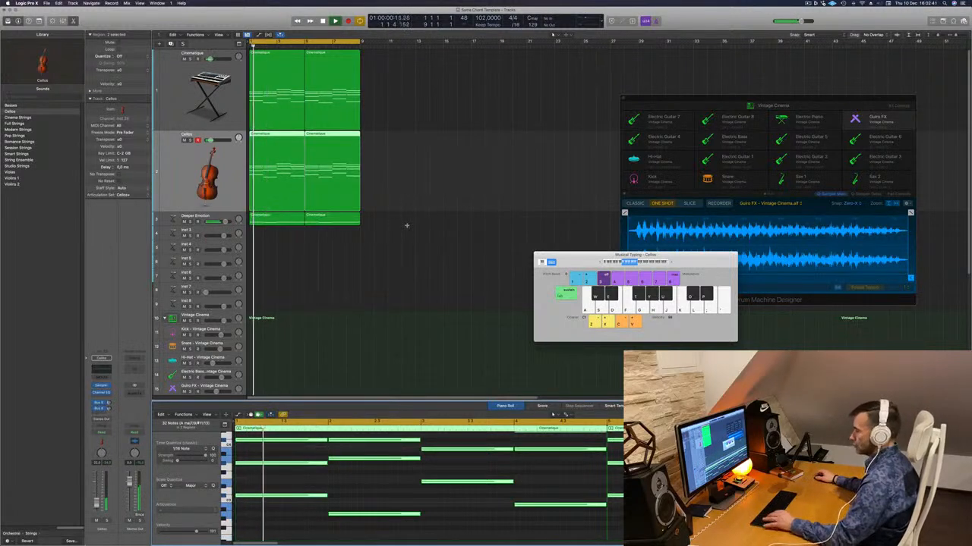
- Undo the octave transposition of the Cellos notes and replay the loop
key(super+z)
key(space)
key(space)
key(space)
key(space)
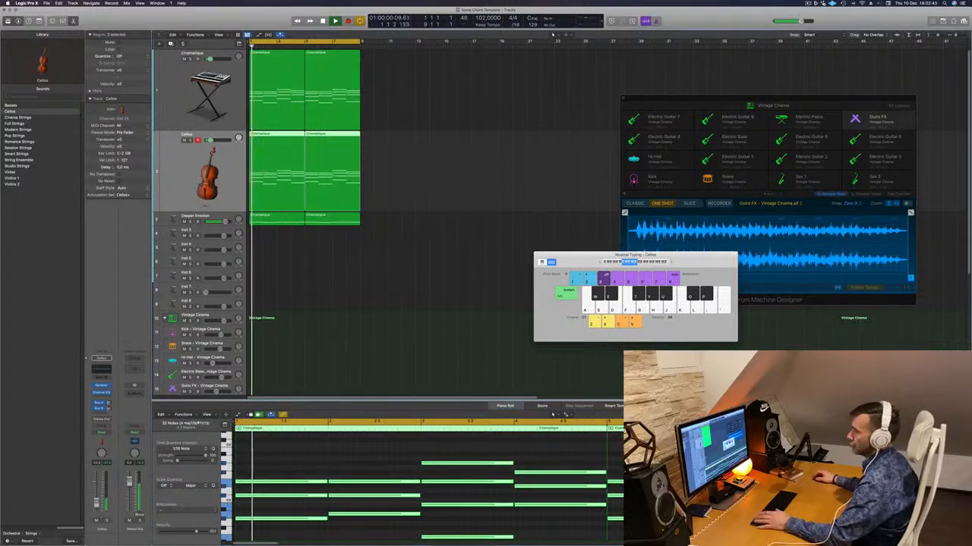
key(space)
- Add a send to Bus 4 on the Cellos track and replay the loop
click(101, 413)
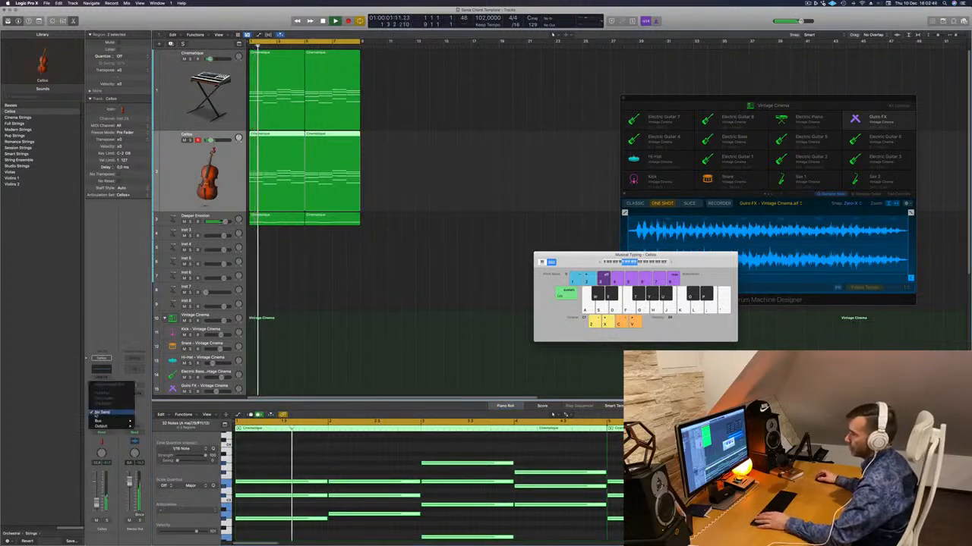
mouse_move(102, 421)
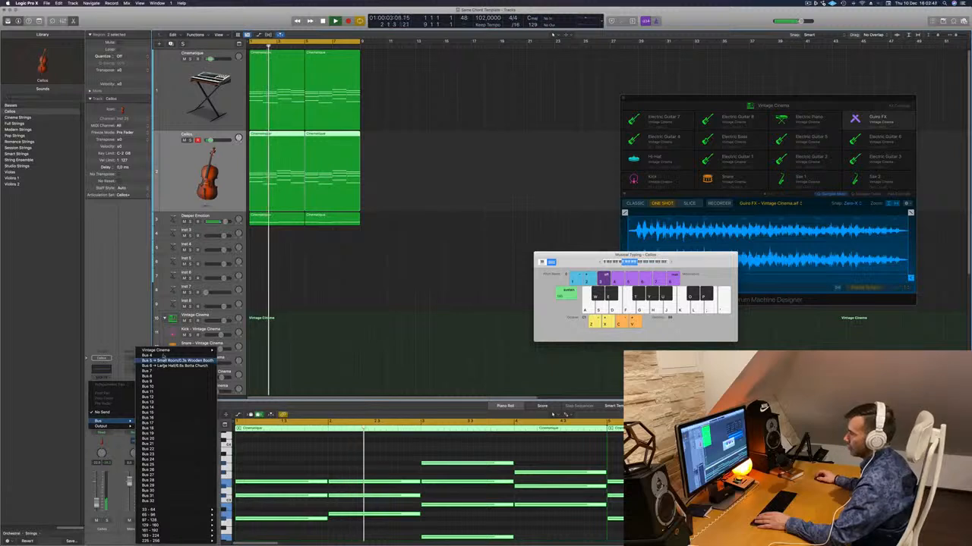
click(160, 362)
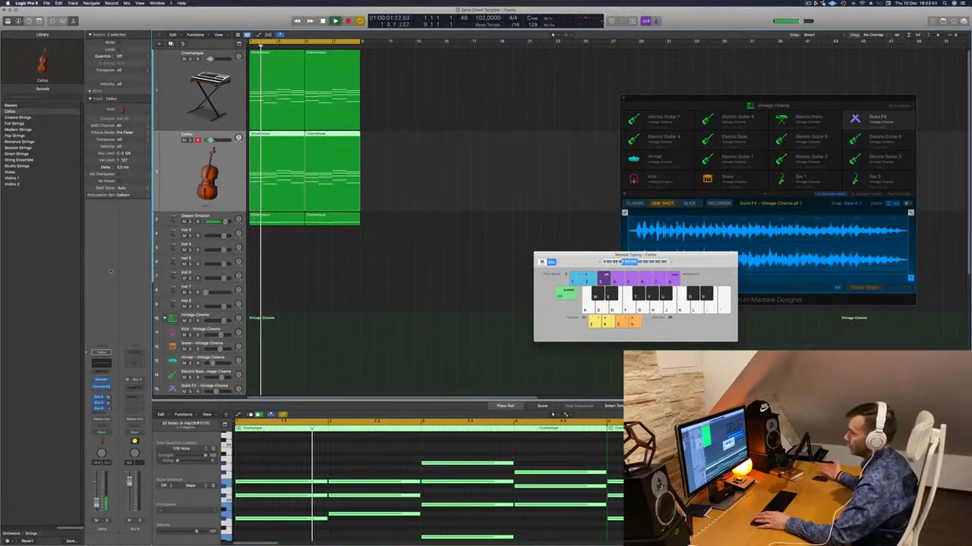
key(space)
key(space)
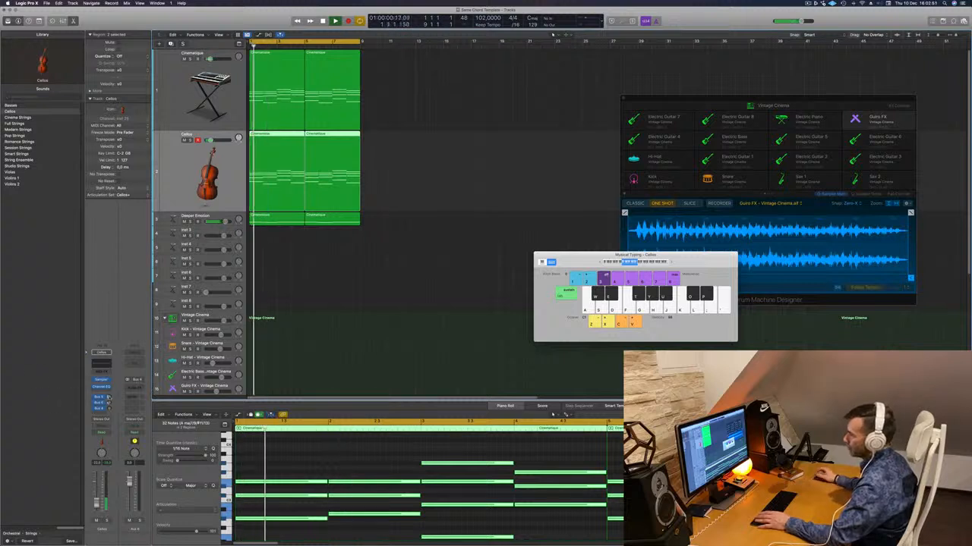
- Adjust the send levels on the Cellos track while listening to the loop
click(108, 398)
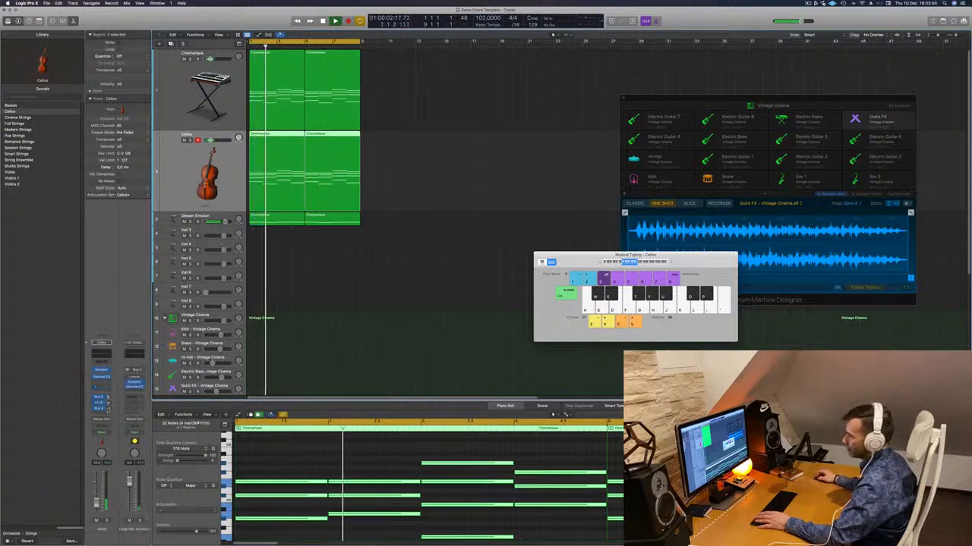
click(107, 409)
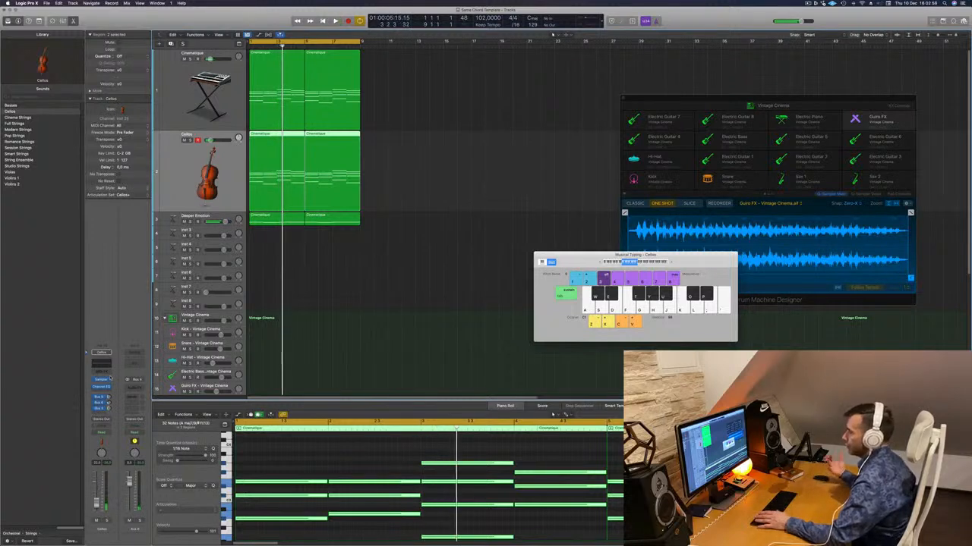
key(space)
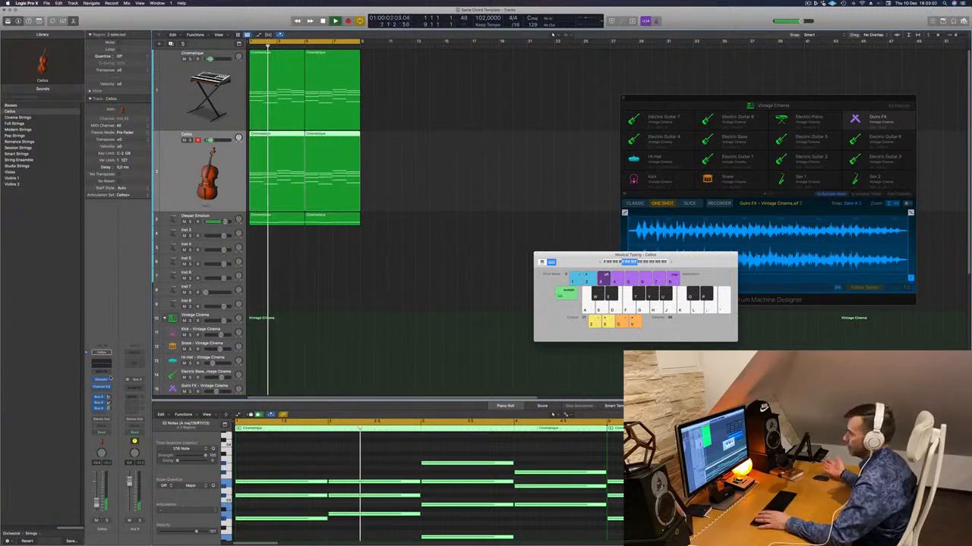
key(space)
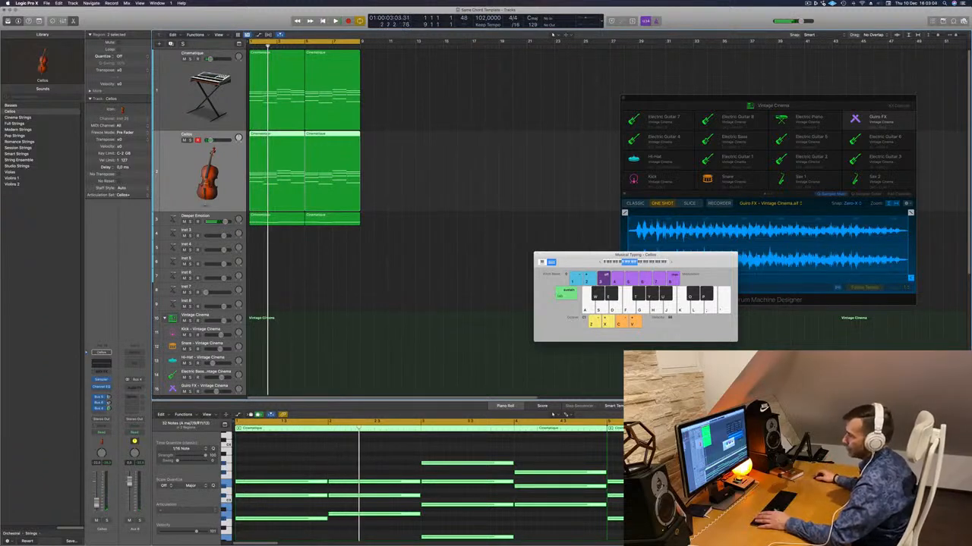
- Insert a stereo ChromaVerb on the Bus 4 aux channel and load its Large Ambience preset
click(135, 387)
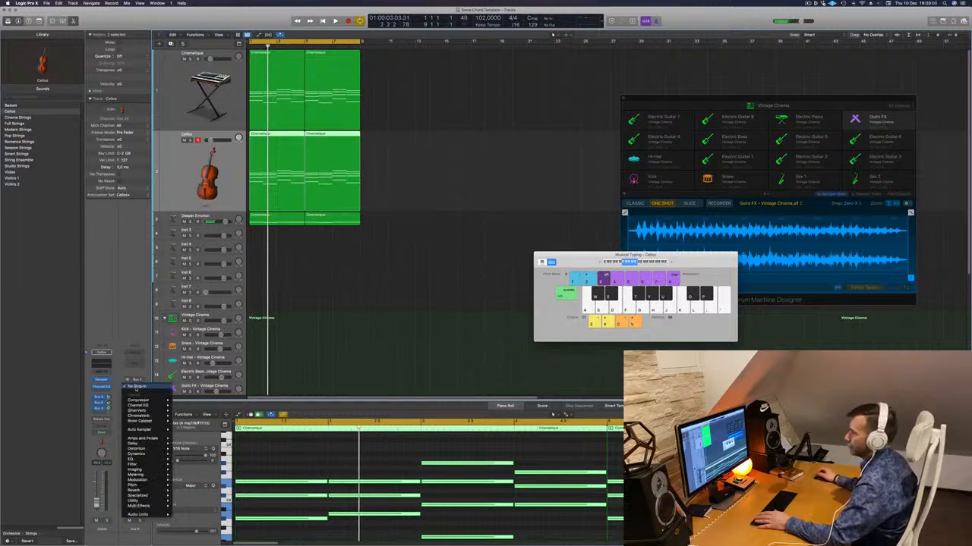
mouse_move(150, 421)
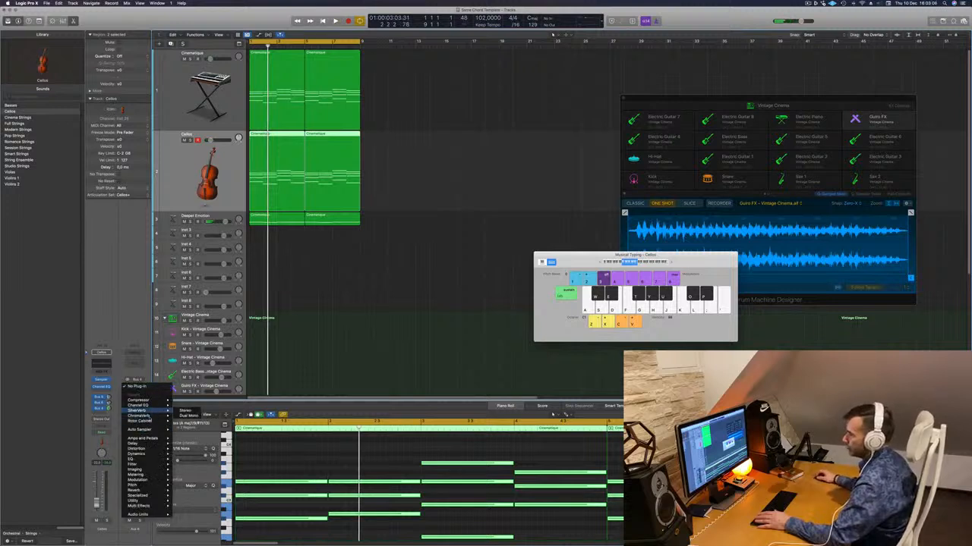
click(185, 416)
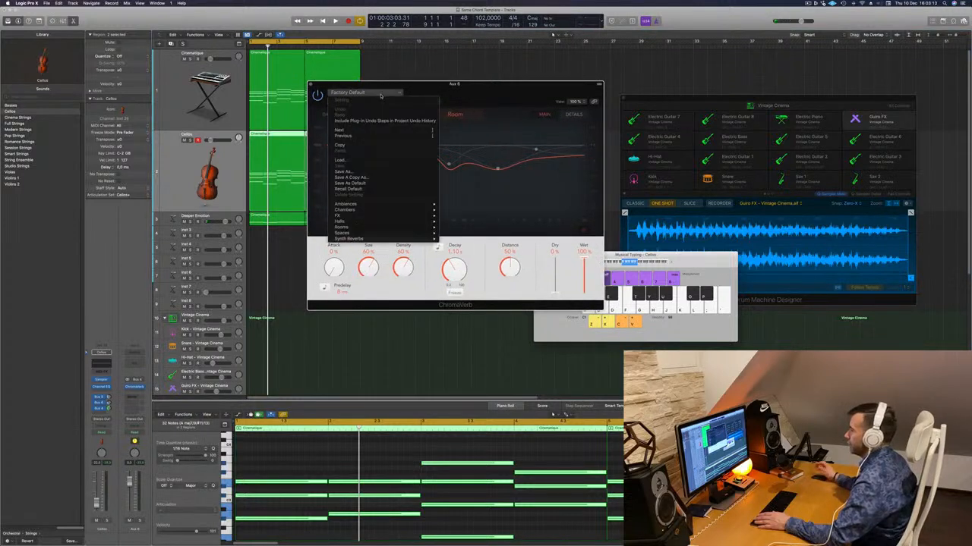
click(379, 93)
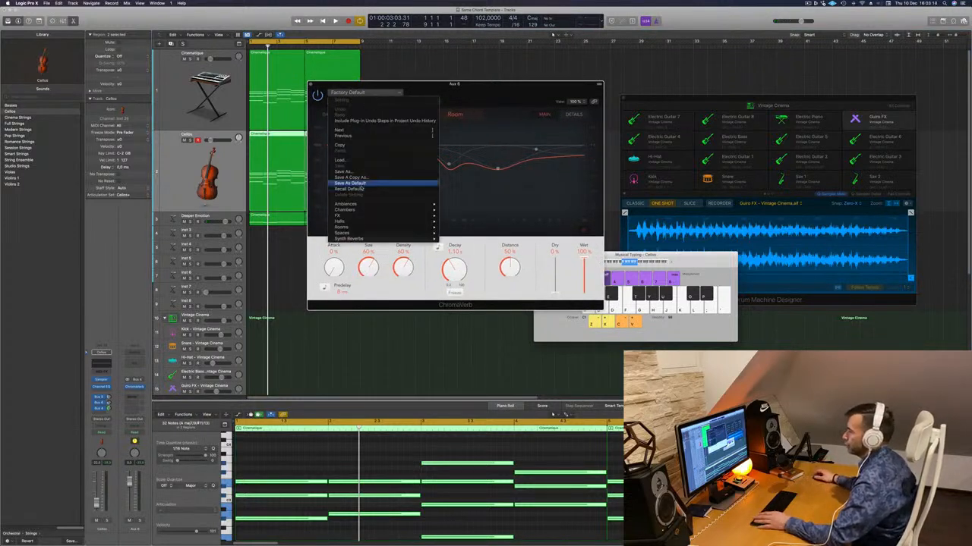
mouse_move(374, 227)
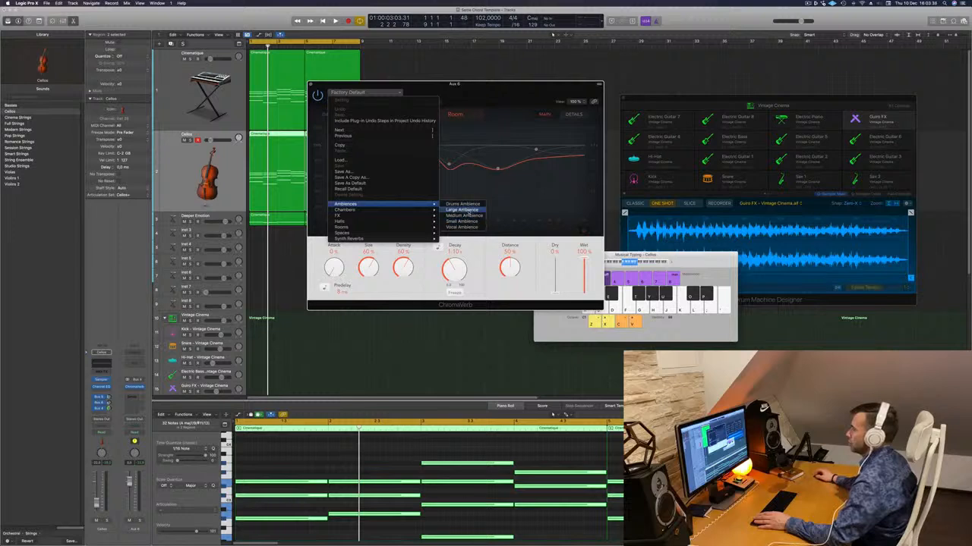
click(466, 210)
- Play the loop with the ChromaVerb window moved aside and adjust the Cellos track's reverb send amount
key(space)
drag(469, 102, 536, 102)
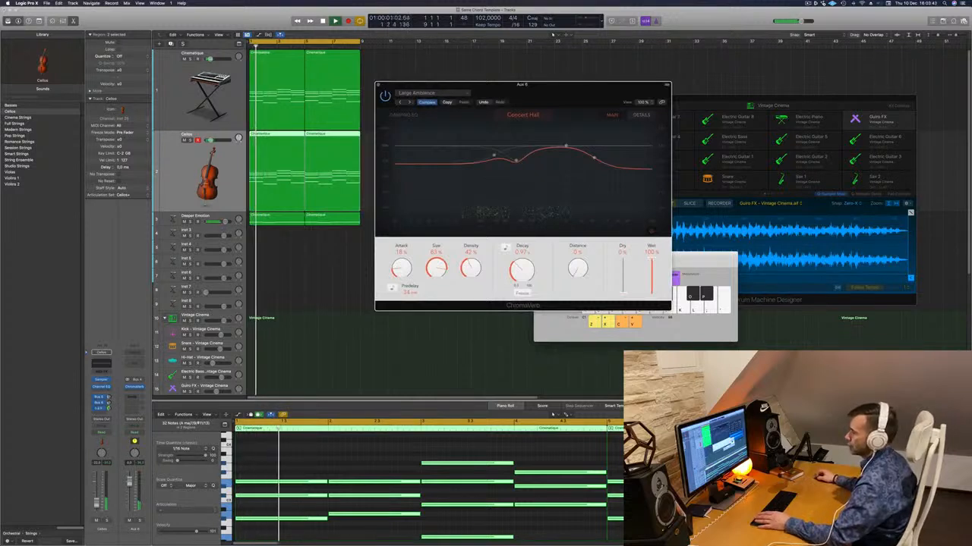
drag(108, 409, 108, 407)
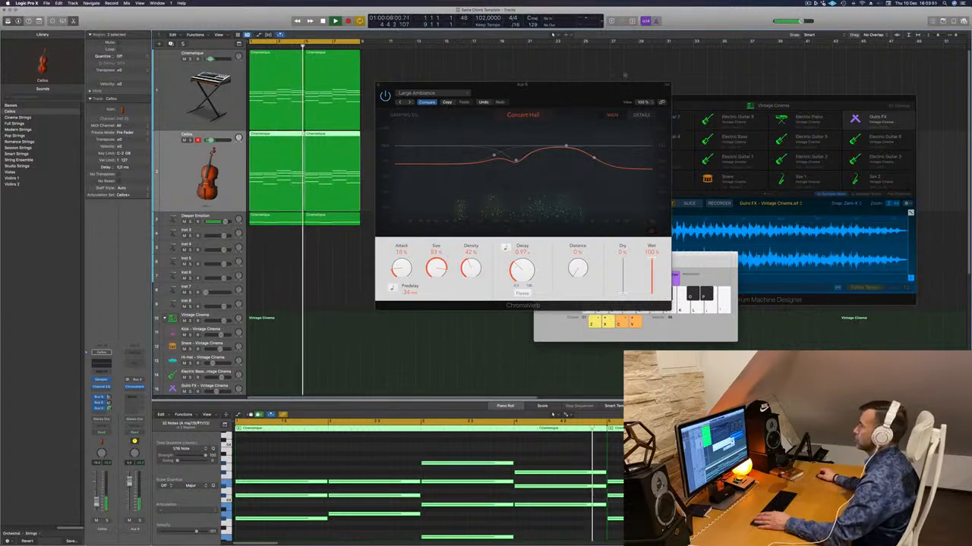
- Flatten the high-frequency end of ChromaVerb's damping curve by raising its rightmost node to the reference line
drag(556, 85, 518, 84)
drag(557, 158, 545, 144)
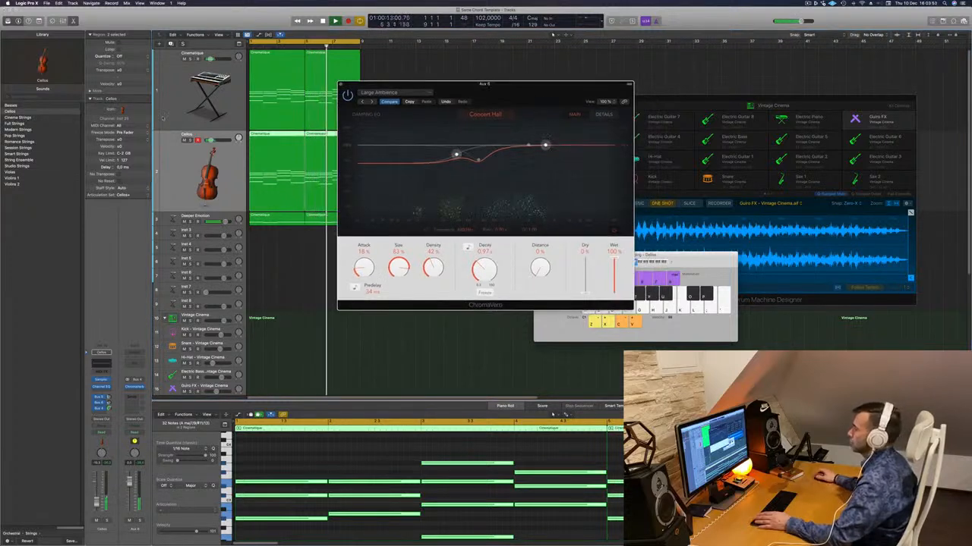
- Replay the loop with the Cellos regions muted and unmuted to compare the sound, and close the ChromaVerb window
click(170, 176)
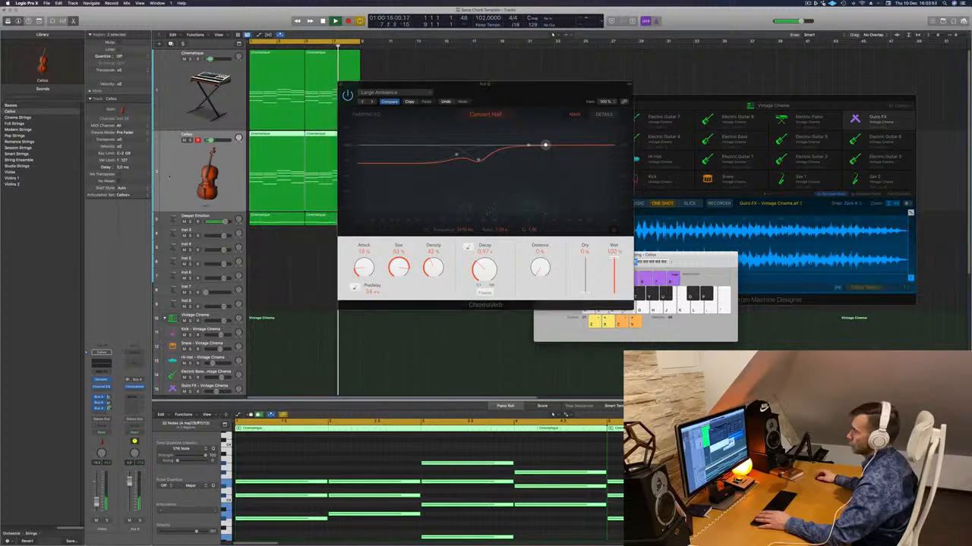
key(Return)
key(m)
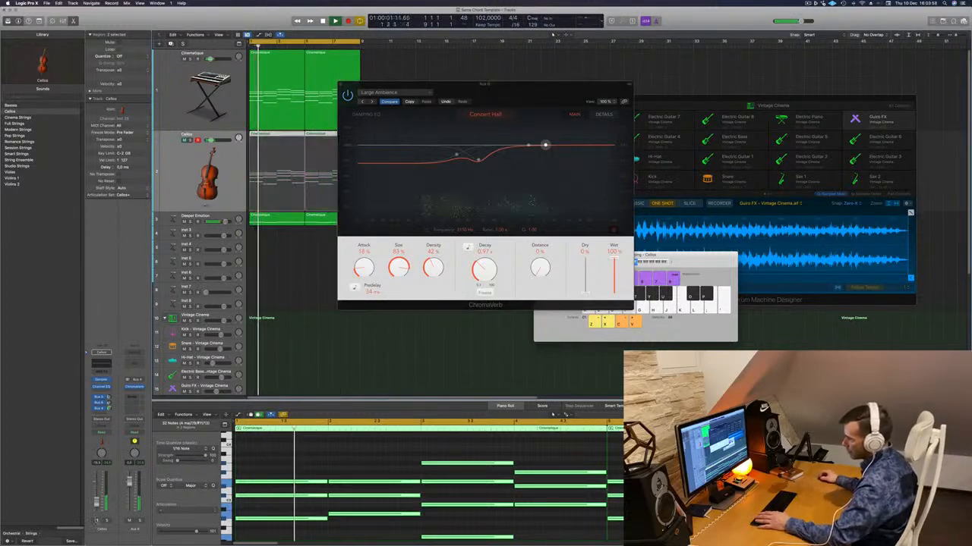
key(m)
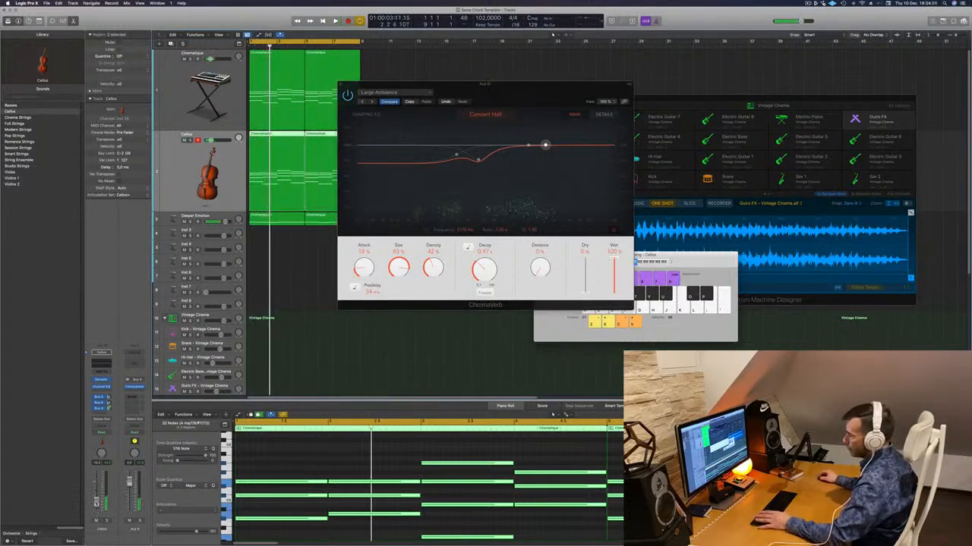
key(space)
key(space)
key(space)
drag(546, 86, 499, 96)
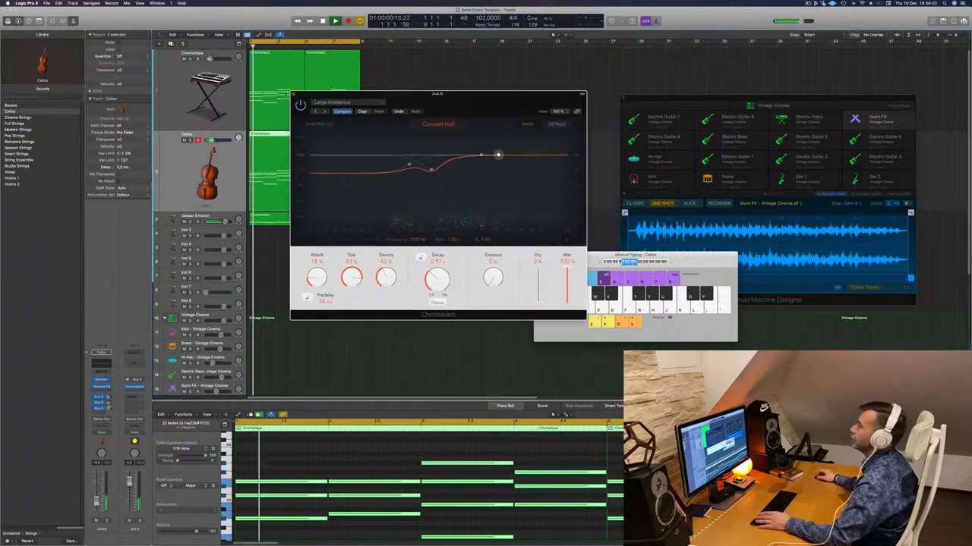
click(293, 94)
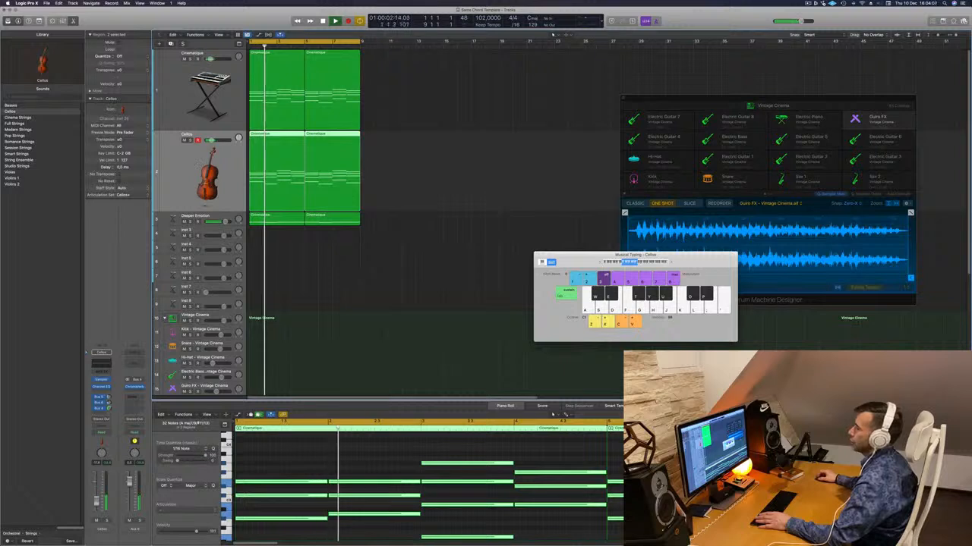
- Duplicate the Cellos track with its settings and copy the first Cellos region onto the new track
key(super+d)
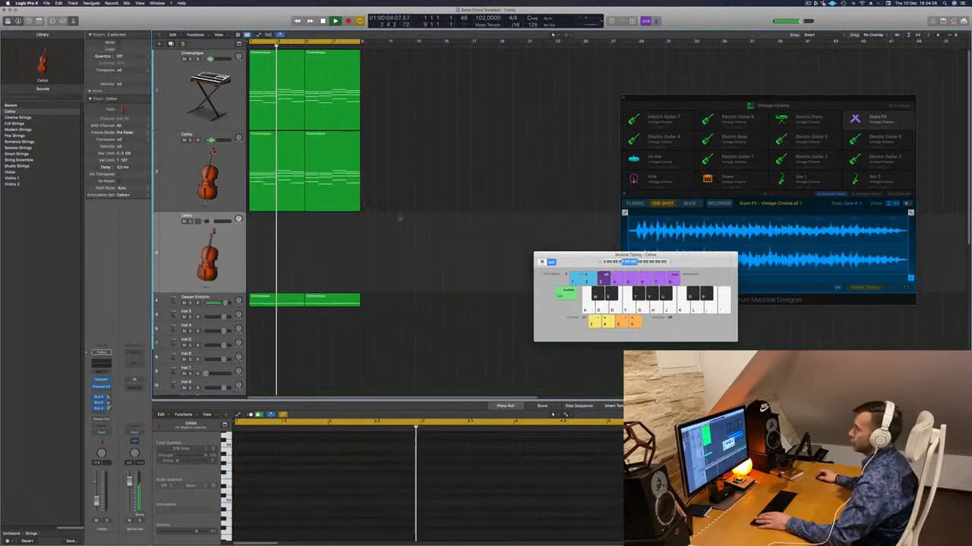
drag(271, 165, 271, 249)
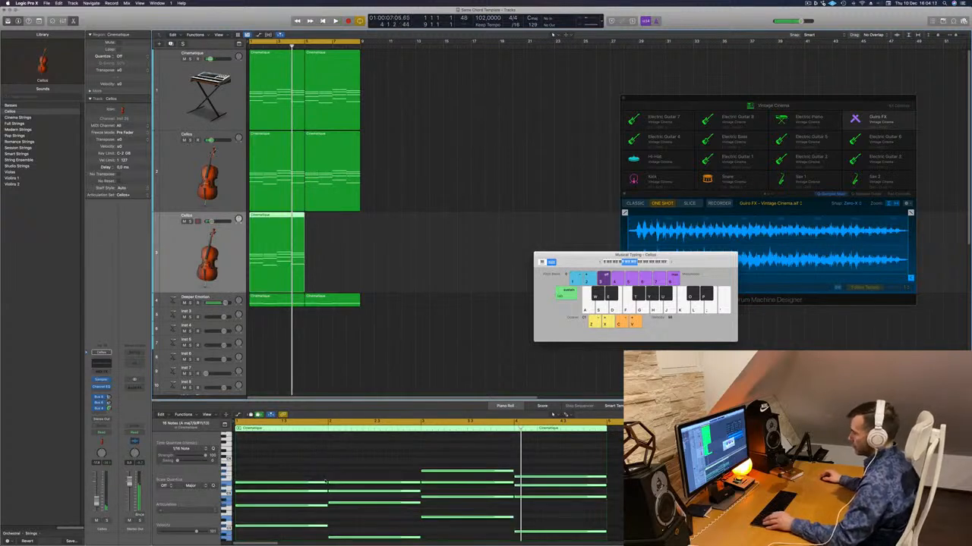
- Delete the lower notes of every chord in the copied region, keeping only the top melody line
scroll(325, 482, down, 3)
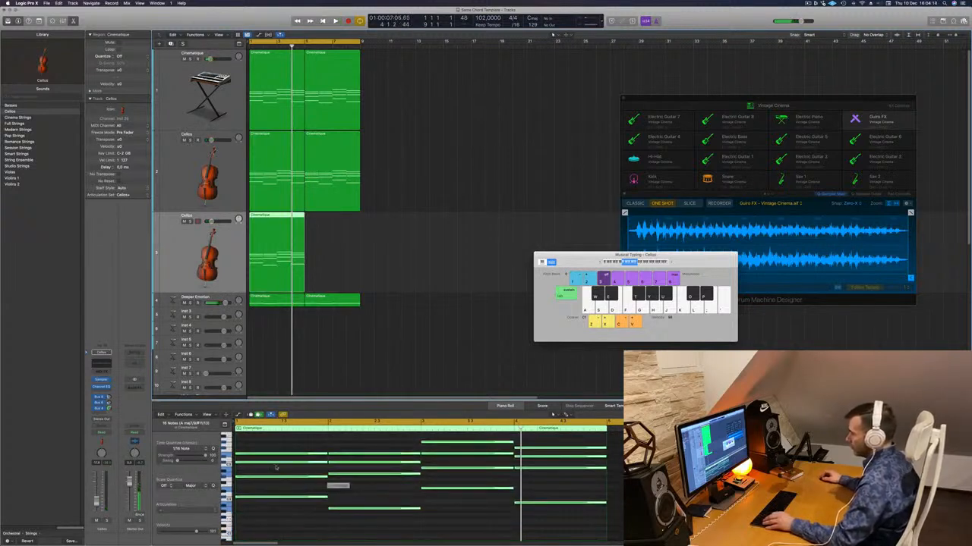
drag(278, 461, 388, 519)
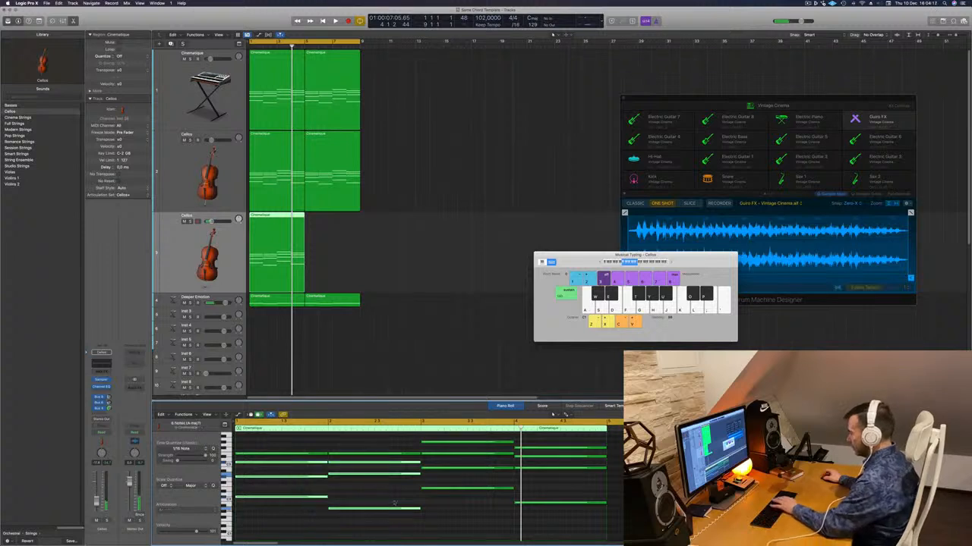
key(Delete)
drag(463, 449, 544, 458)
key(Delete)
key(Delete)
scroll(450, 495, up, 5)
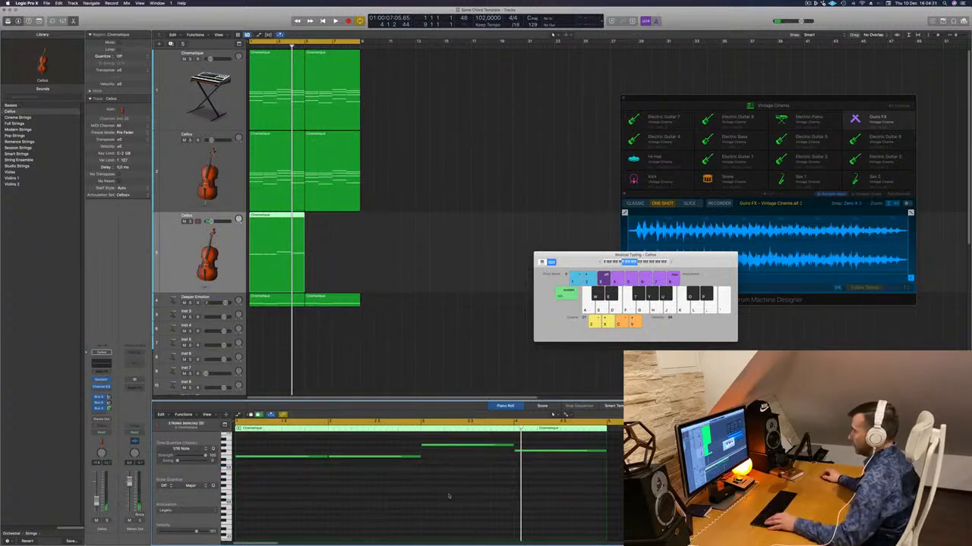
scroll(450, 495, down, 5)
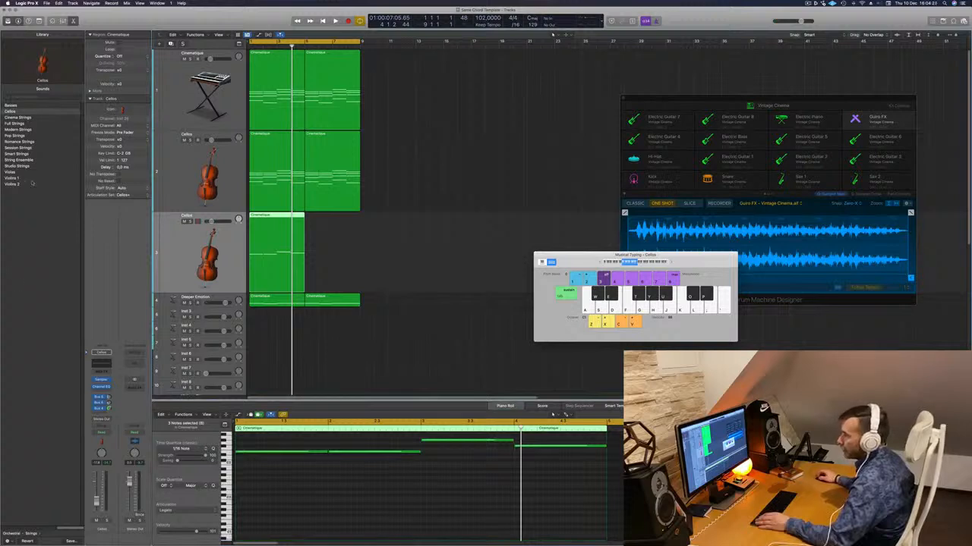
- Browse the Bass and Studio Horns sounds, and load French Horn Solo from Orchestral Brass on the duplicated track
click(9, 534)
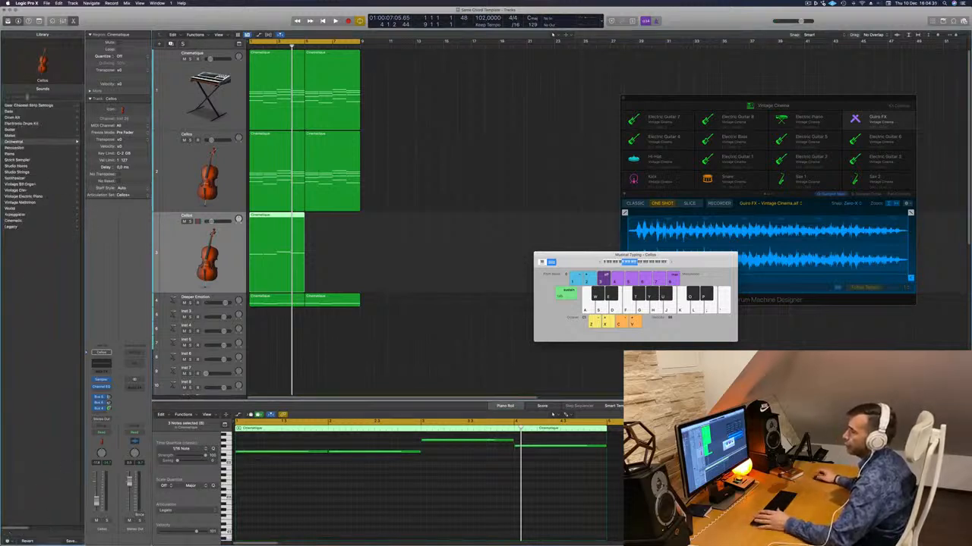
click(8, 112)
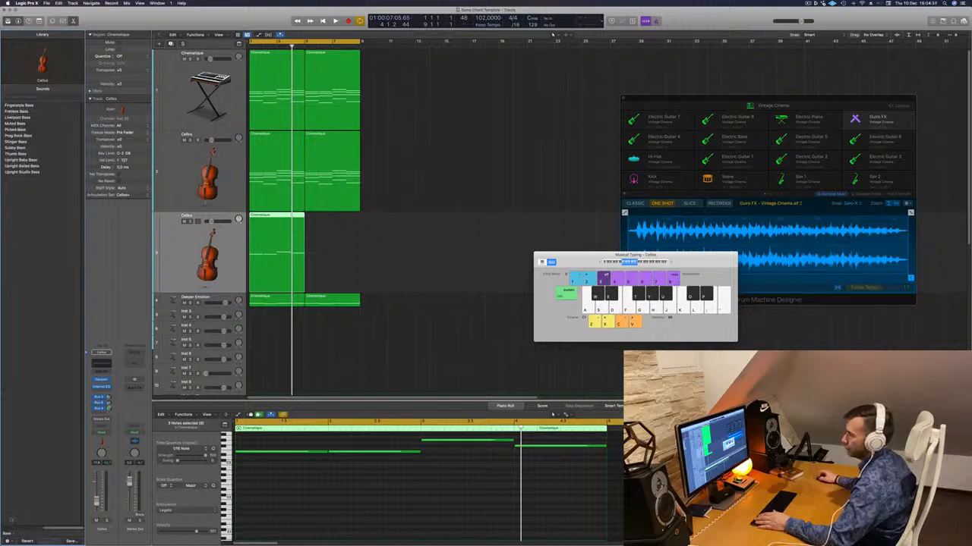
click(6, 535)
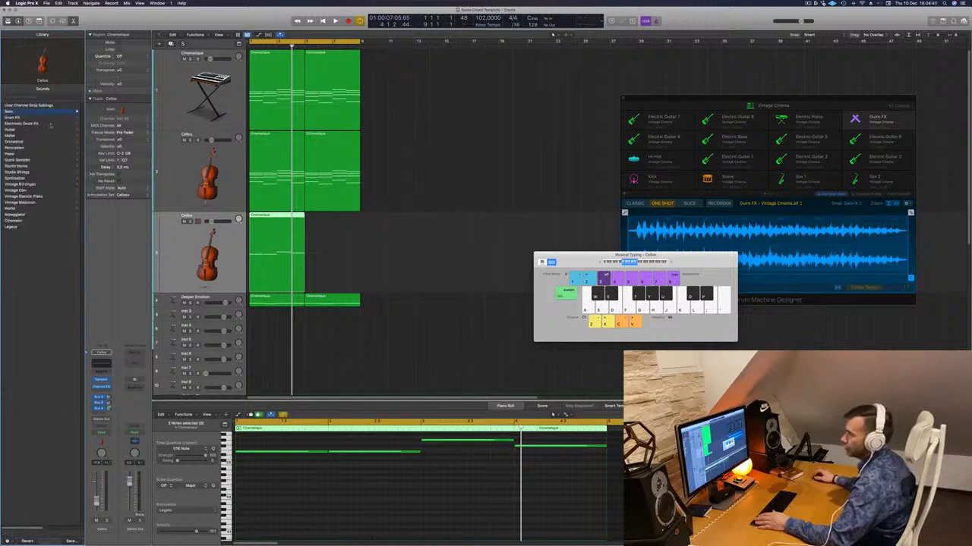
click(16, 166)
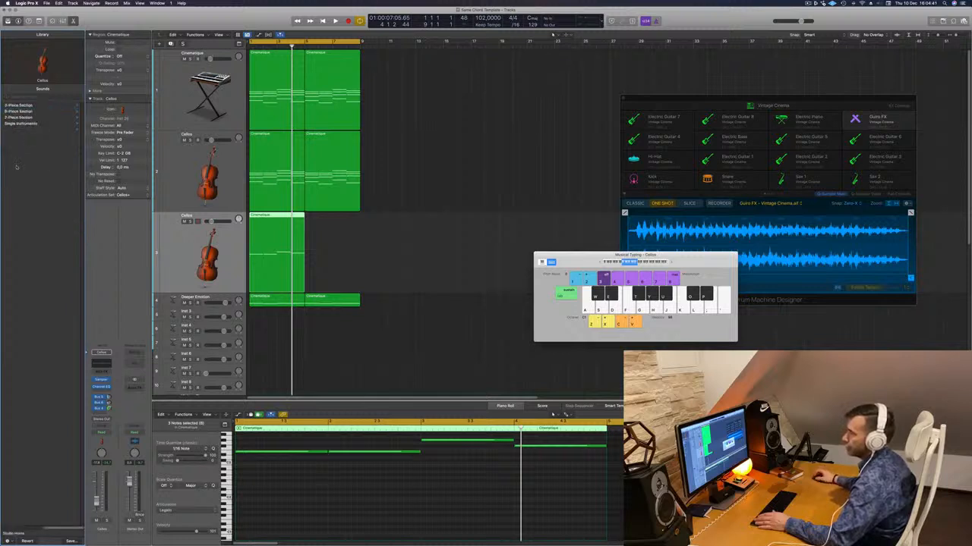
click(20, 125)
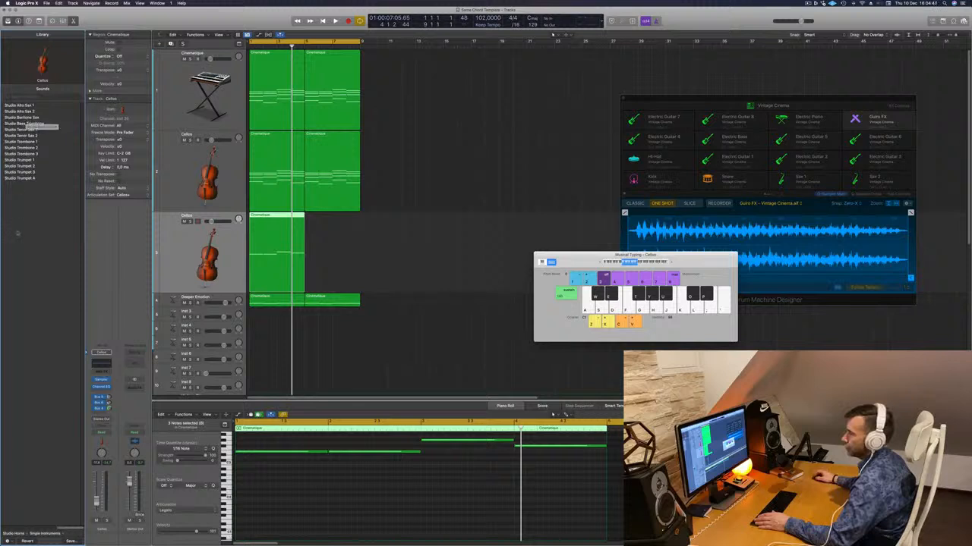
click(11, 535)
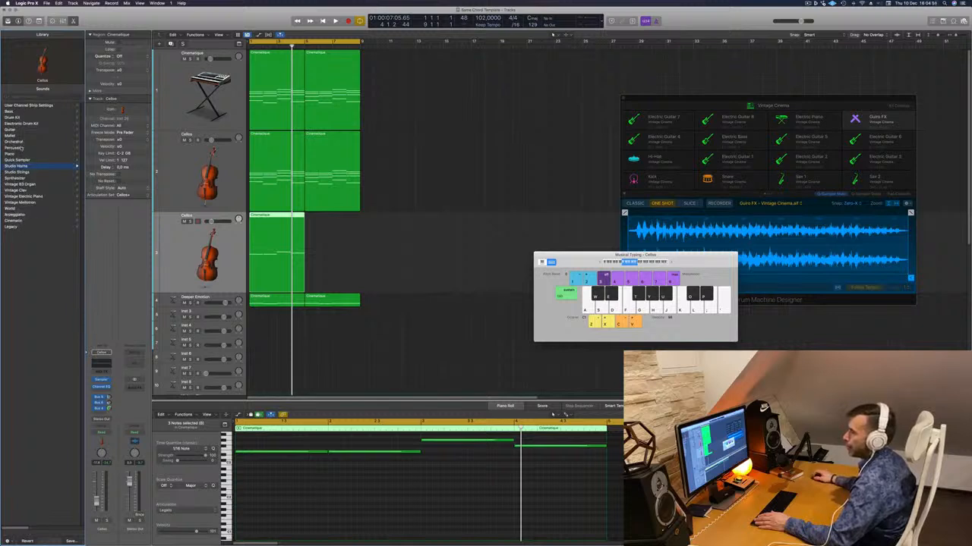
click(22, 142)
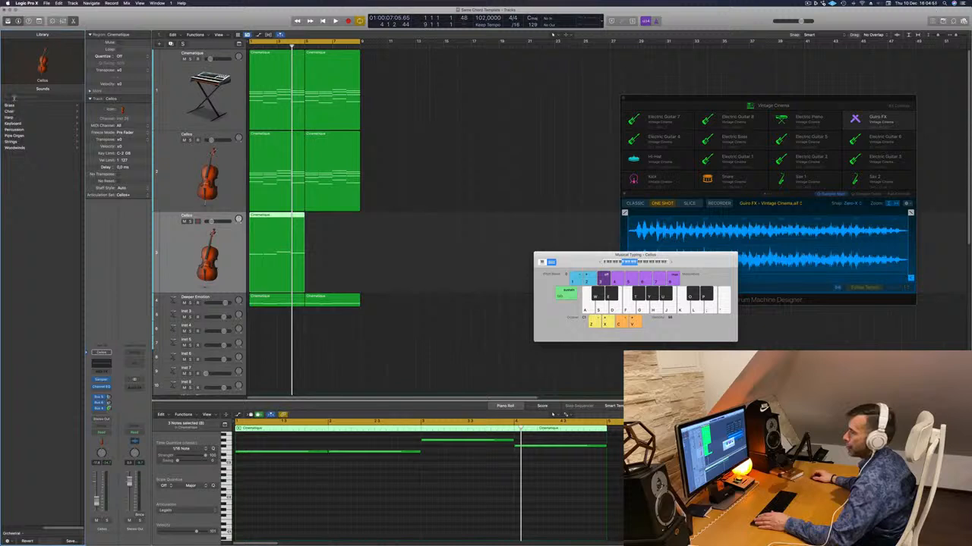
click(9, 106)
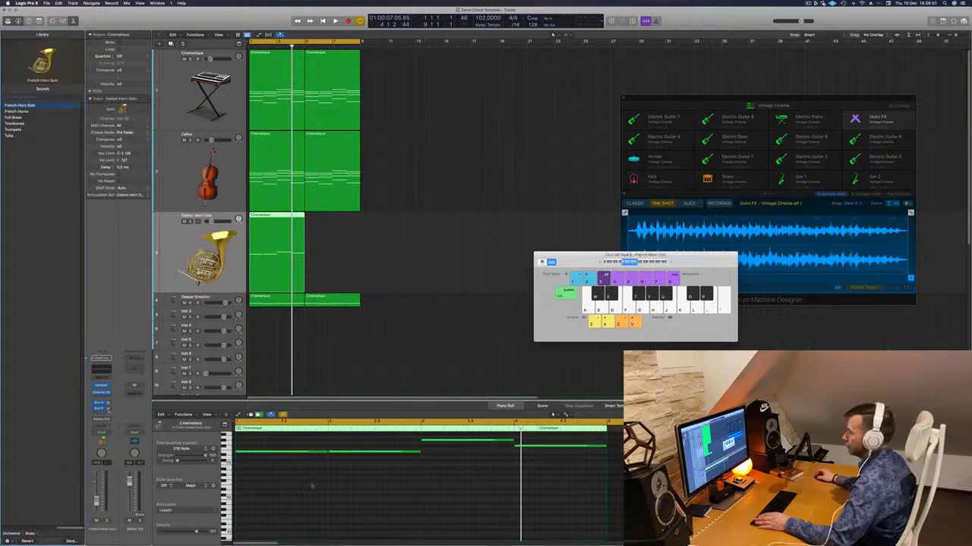
- Turn the first two repeated notes of the French Horn Solo region into one sustained note spanning both chords
click(326, 452)
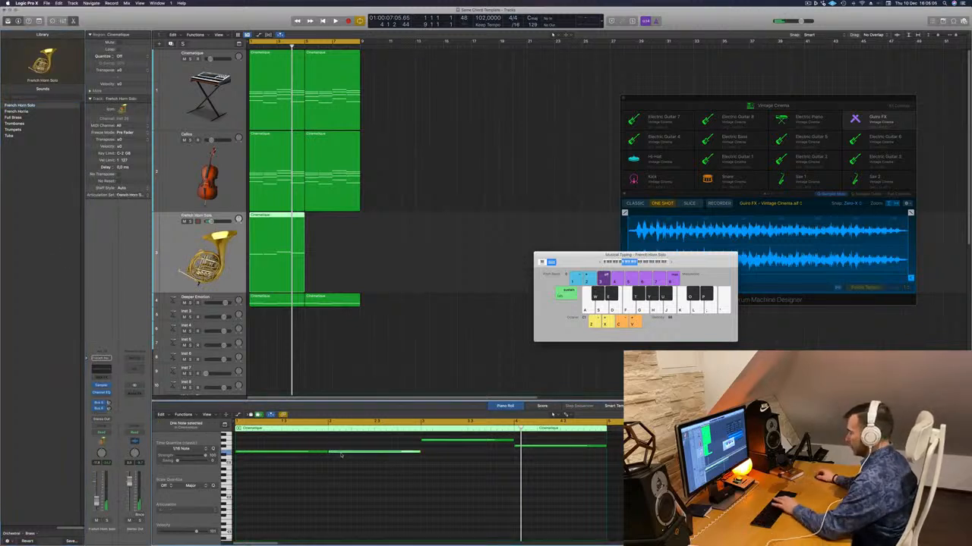
drag(326, 453, 419, 452)
- Add a send to Bus 4 on the French Horn Solo track and play the loop
click(97, 417)
mouse_move(99, 421)
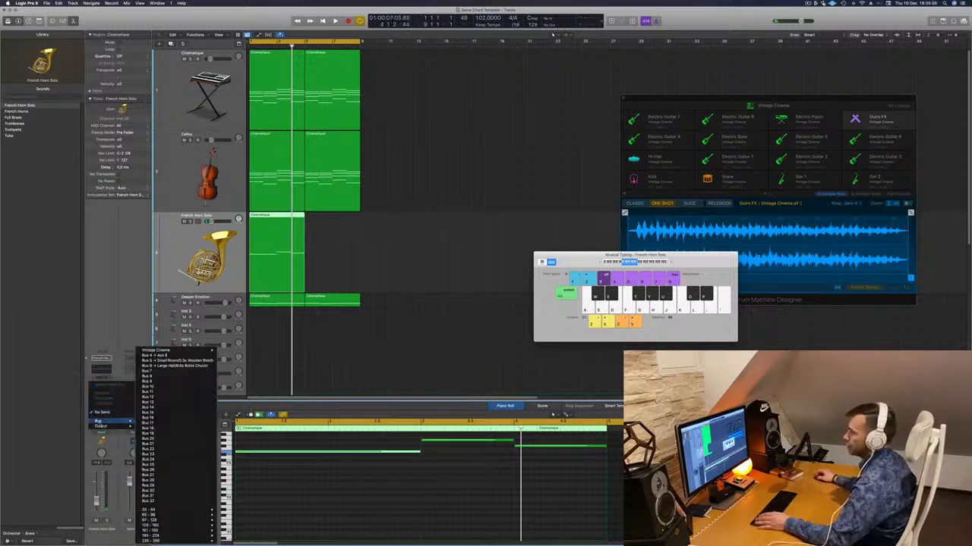
click(175, 362)
key(space)
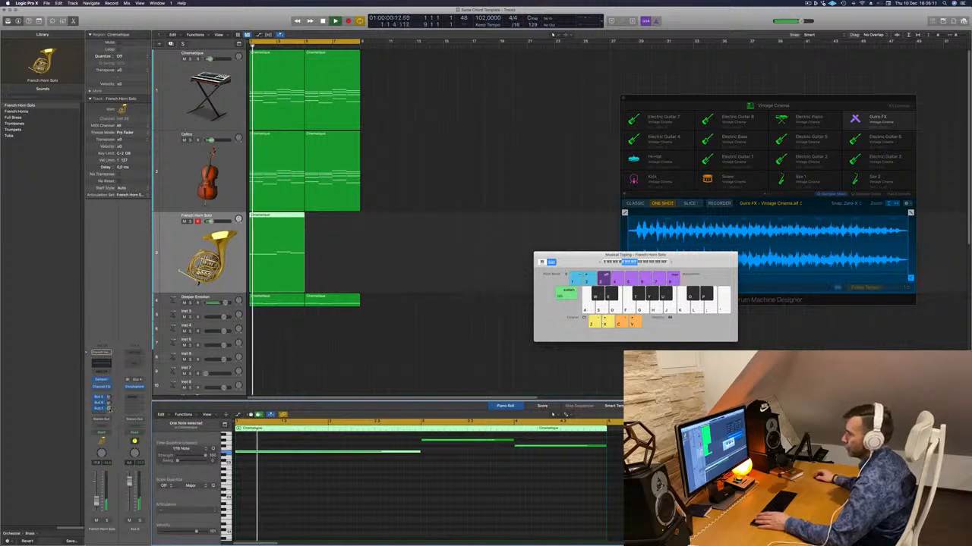
- Open the ChromaVerb on the Bus 4 aux channel and set its decay to 3.50 s and density to 69%
click(135, 387)
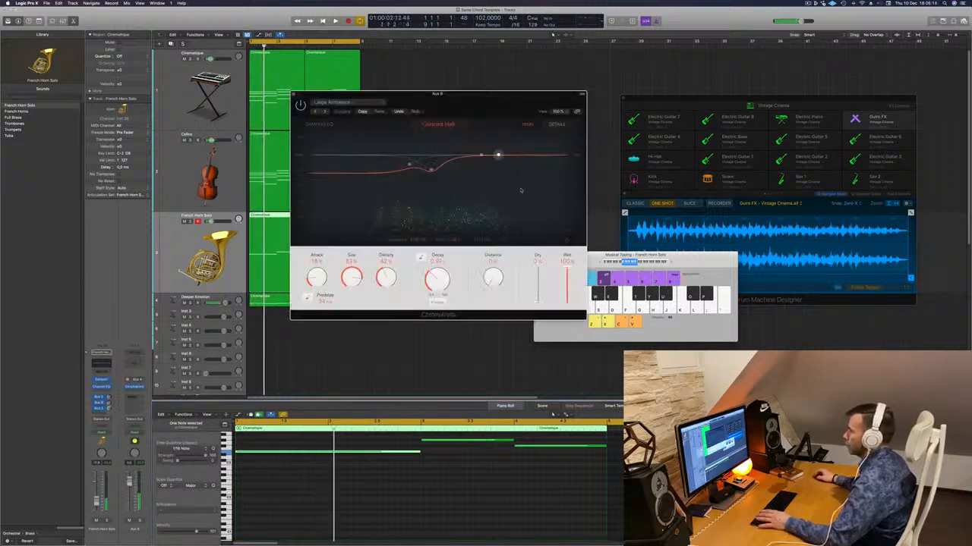
key(space)
key(space)
drag(435, 287, 394, 252)
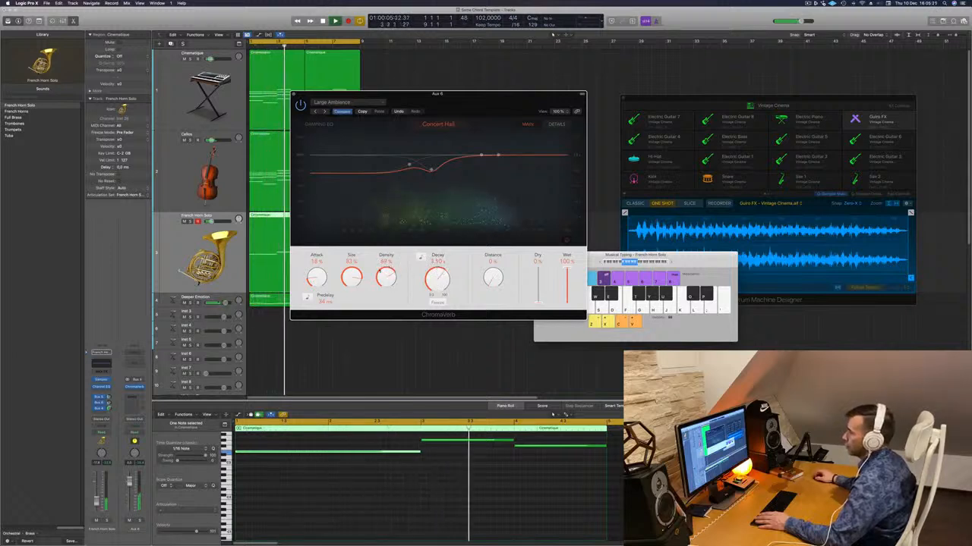
- Copy the French Horn Solo region directly after the original during playback and move the ChromaVerb window clear of the tracks
click(331, 498)
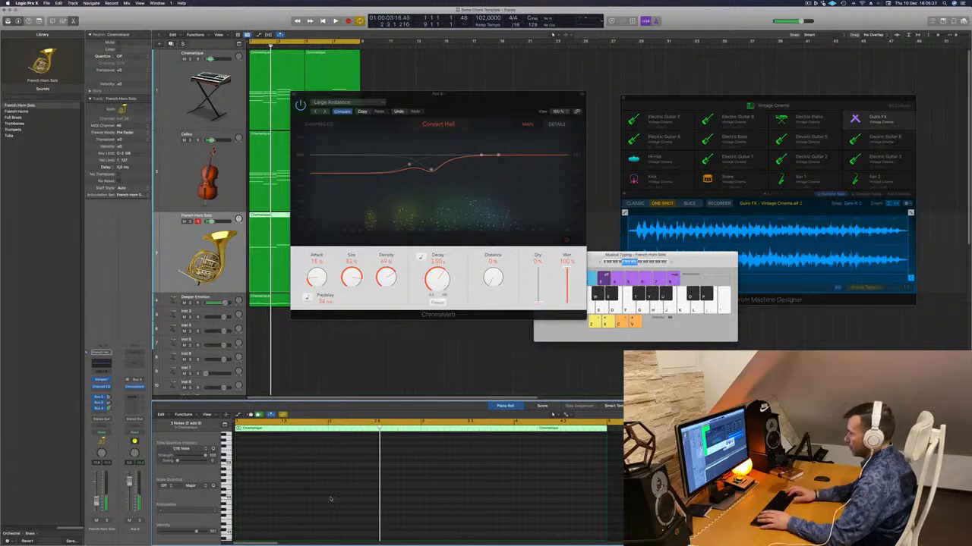
key(space)
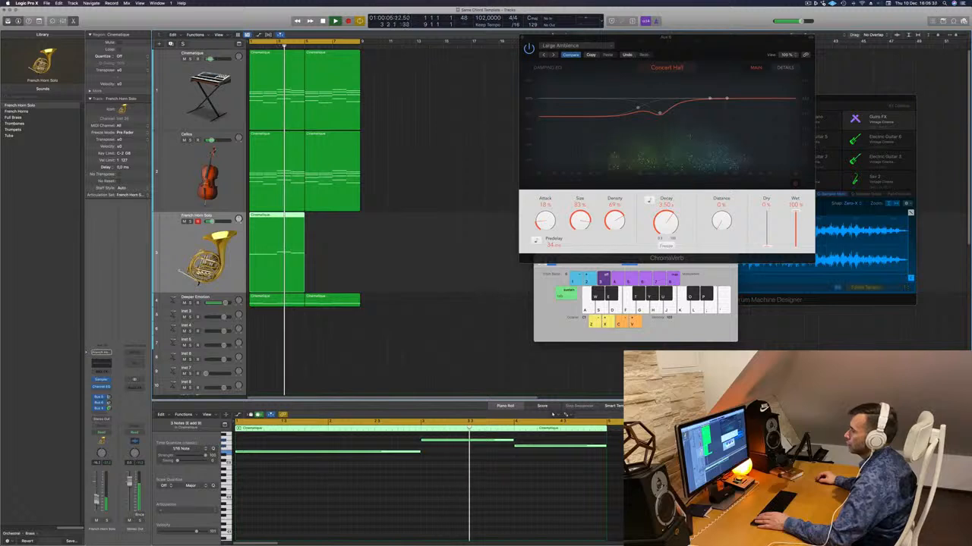
drag(289, 249, 335, 228)
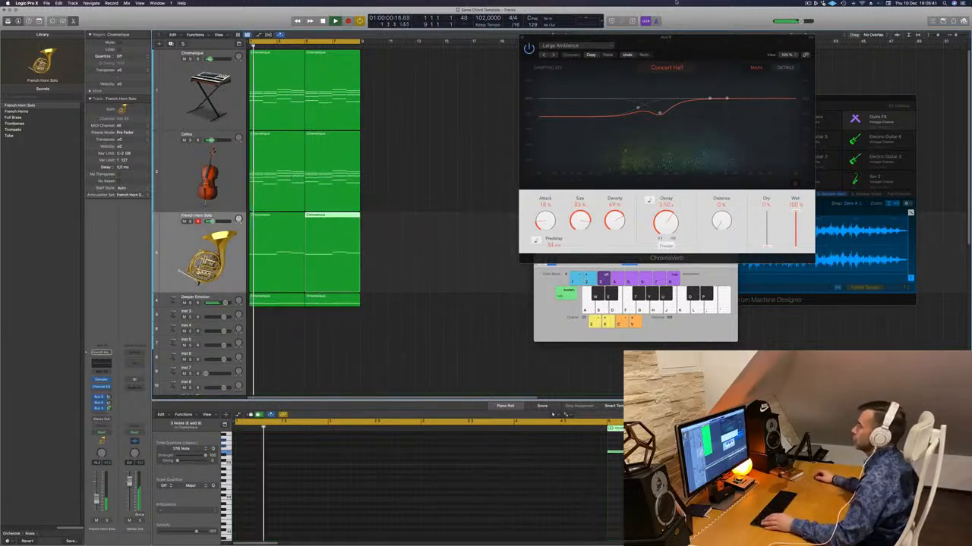
drag(697, 42, 758, 51)
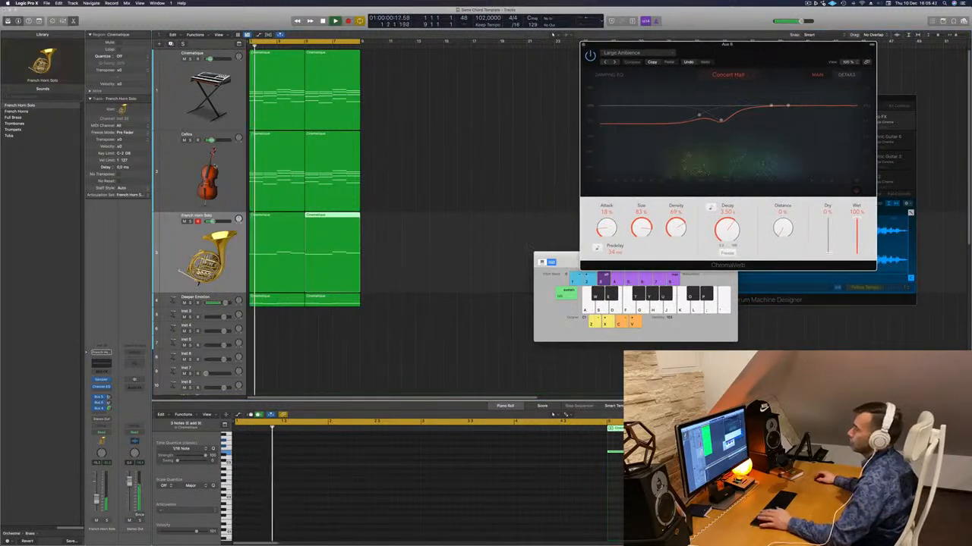
- Select the Cellos track, inspect its Sampler instrument settings, and close the Sampler window
key(Up)
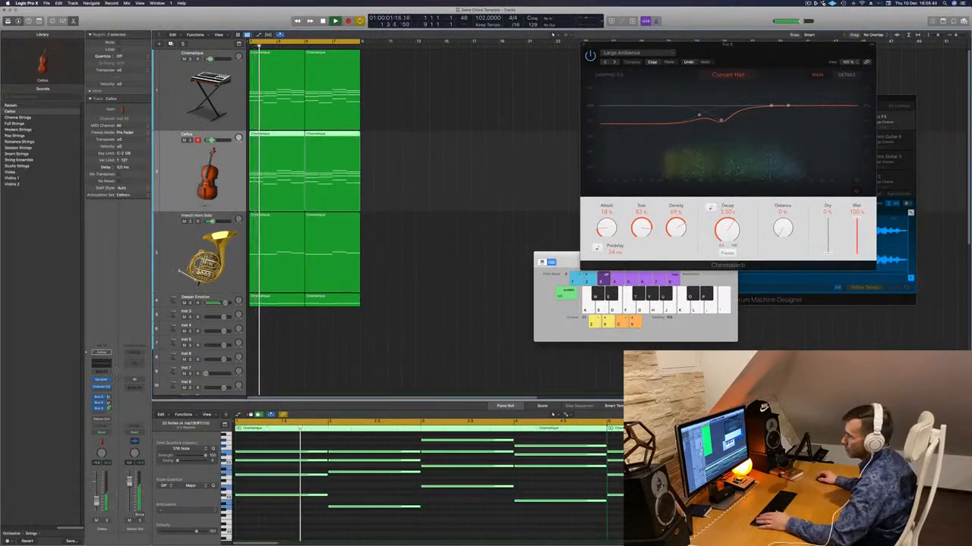
click(101, 380)
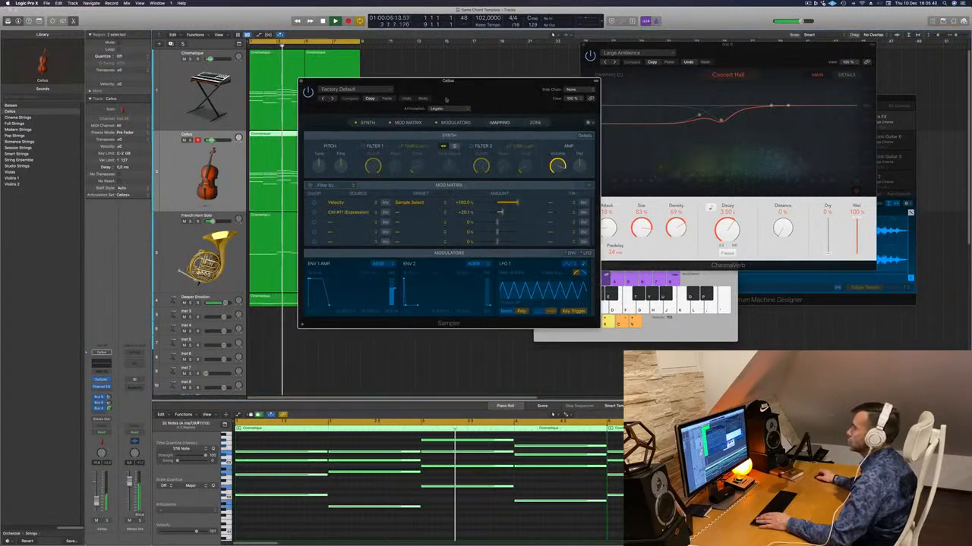
drag(446, 82, 425, 83)
click(280, 82)
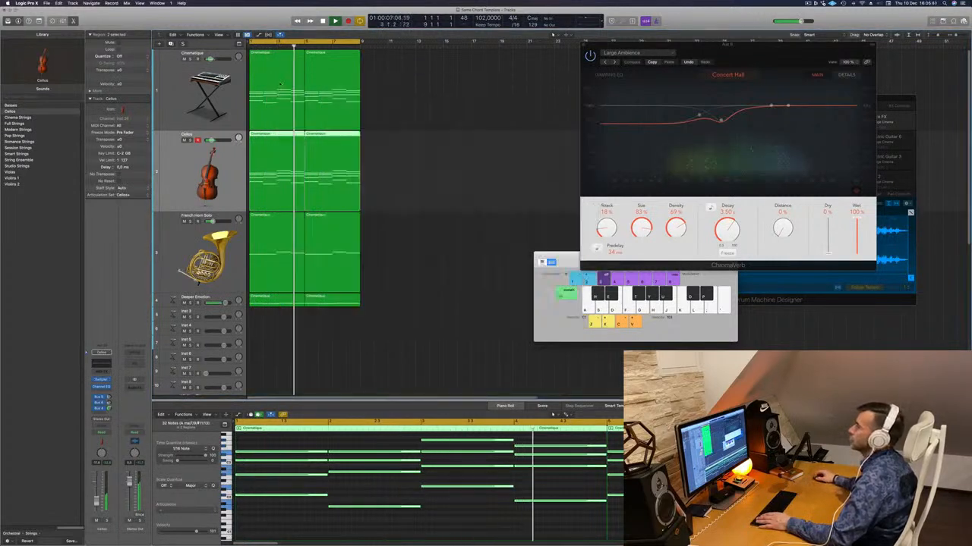
- Deselect the regions, replay the loop from the start, and select the Cinematique track with the ChromaVerb window moved aside
click(280, 82)
click(410, 189)
key(Return)
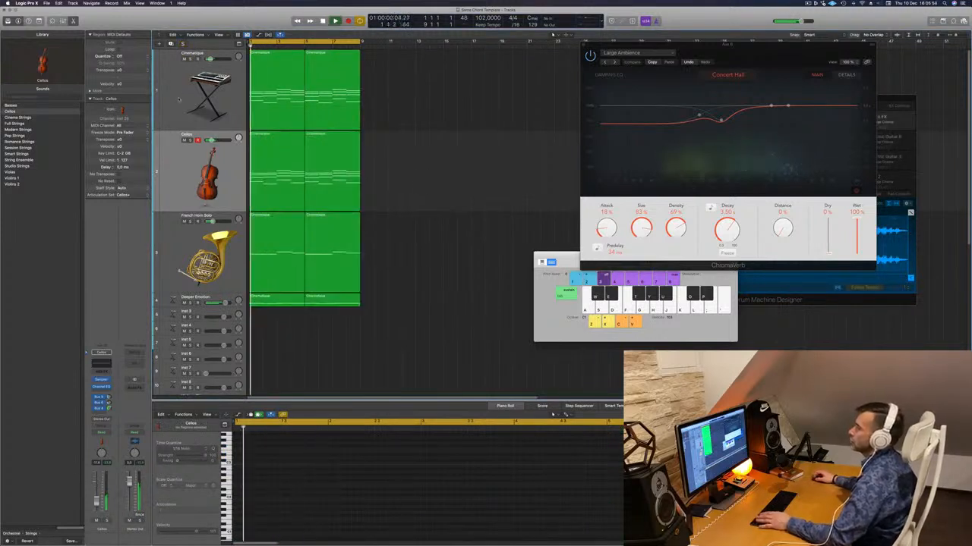
click(193, 67)
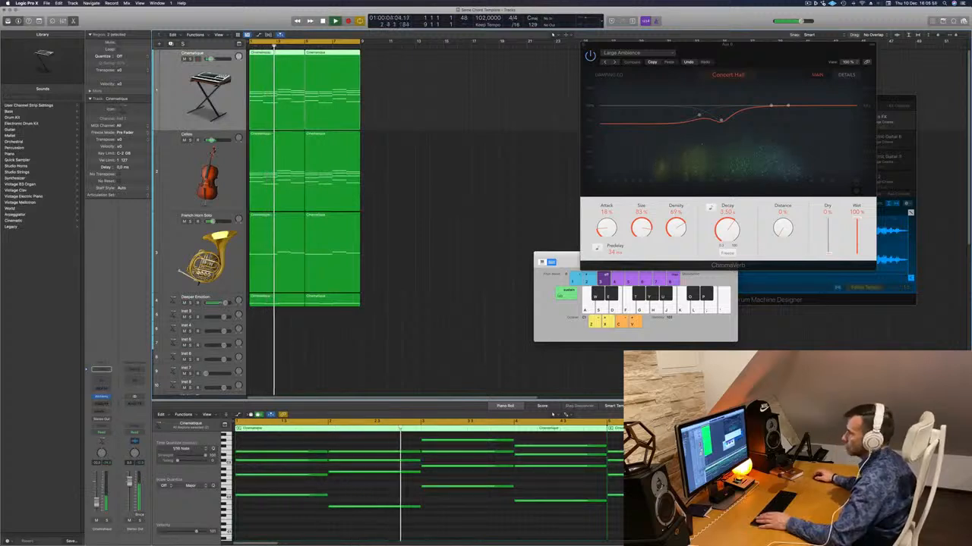
drag(701, 44, 721, 48)
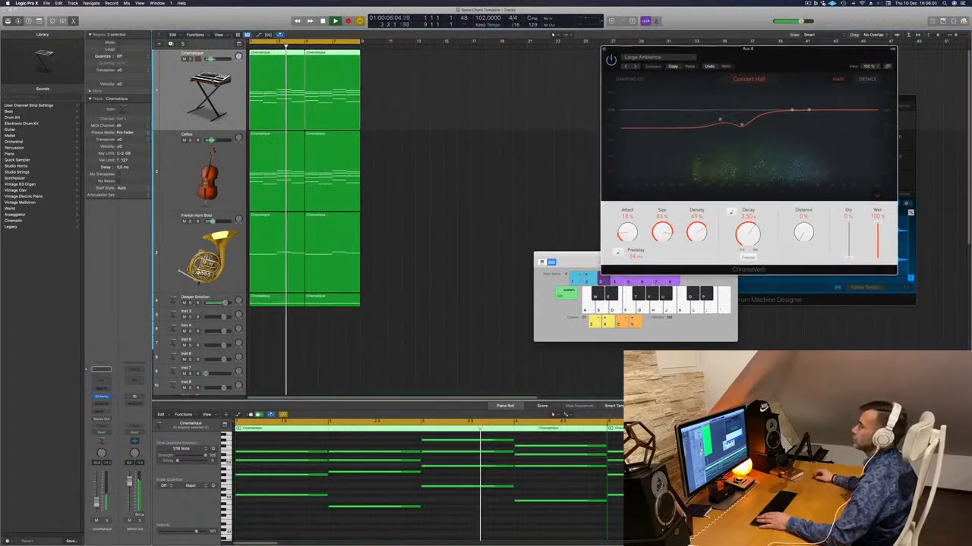
- Add a send from the Cinematique channel to the ChromaVerb reverb bus and replay the loop from the start
click(99, 416)
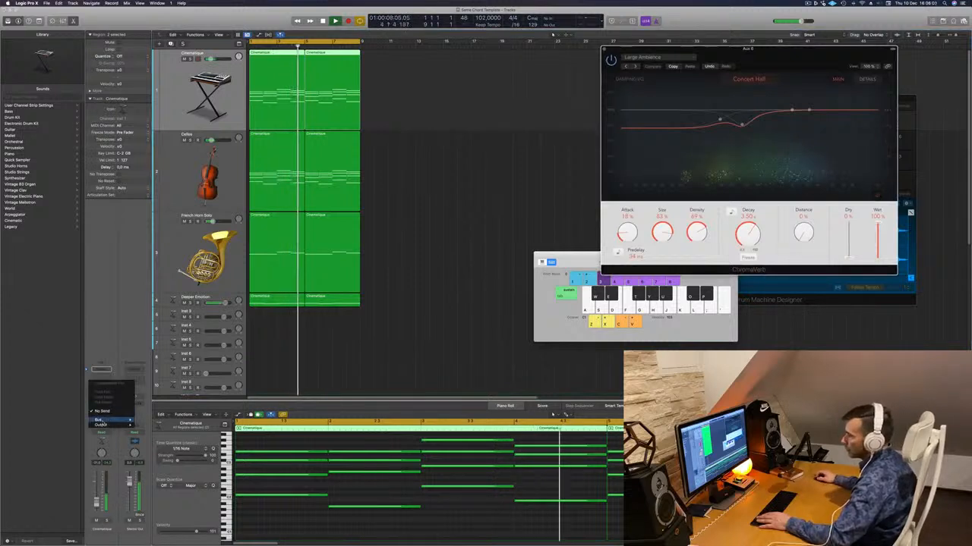
mouse_move(125, 420)
click(176, 361)
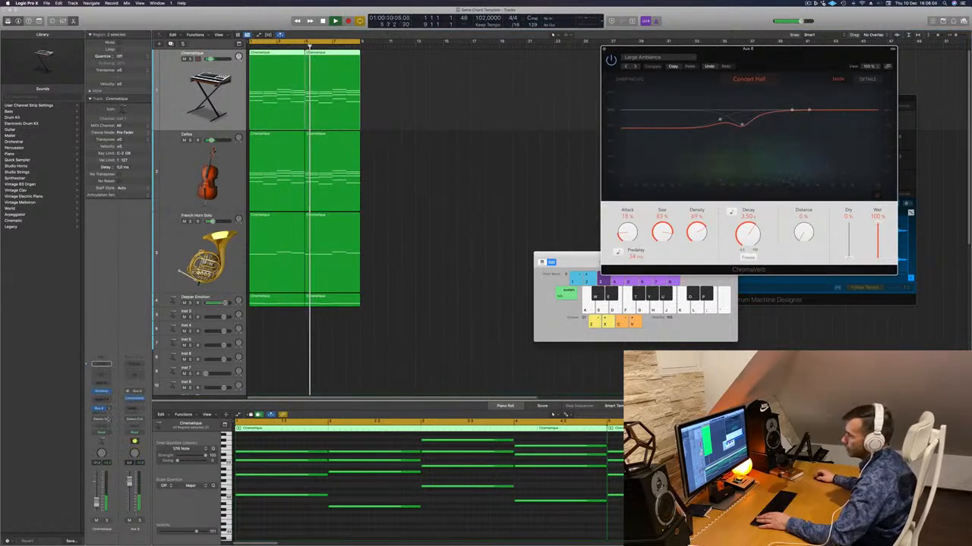
click(458, 203)
key(Return)
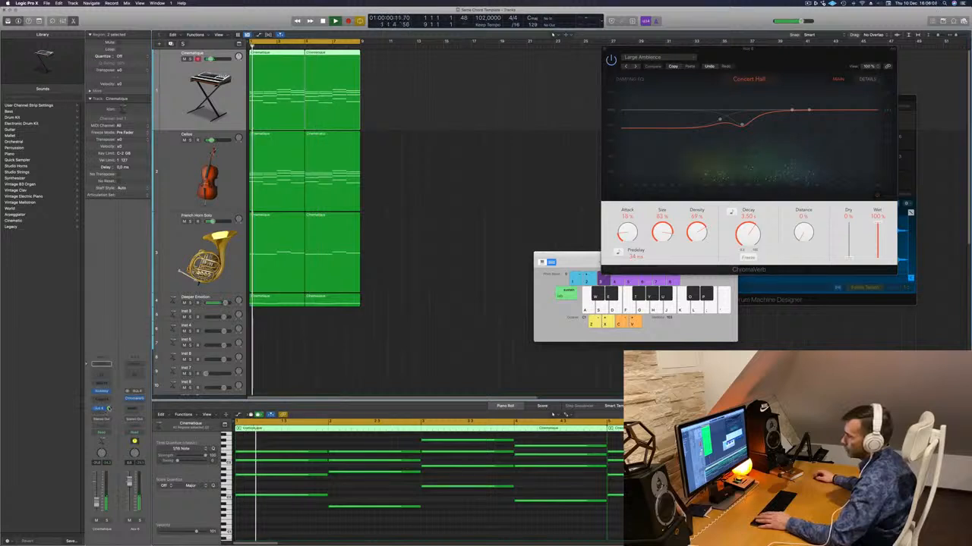
- Duplicate the French Horn Solo track during playback to get a second, empty French Horn Solo track
key(Down)
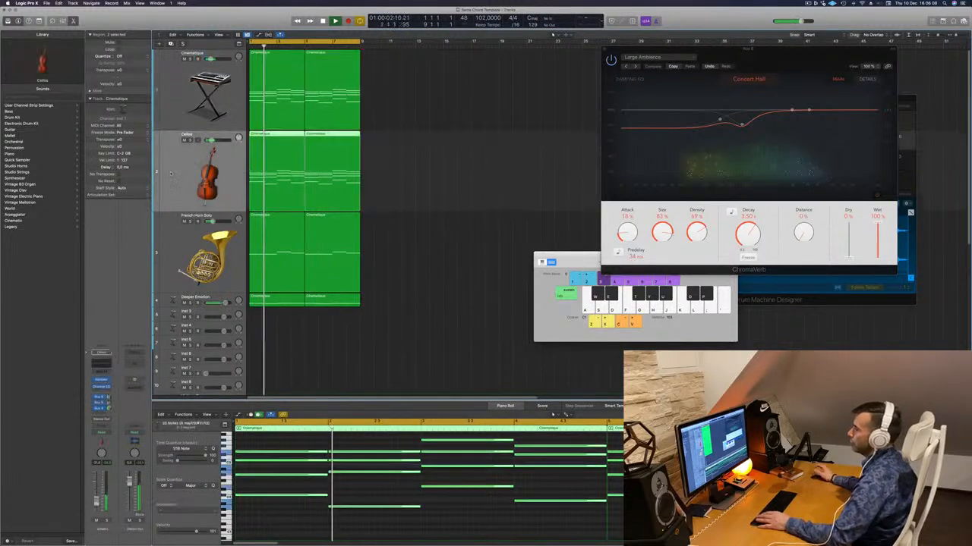
click(165, 239)
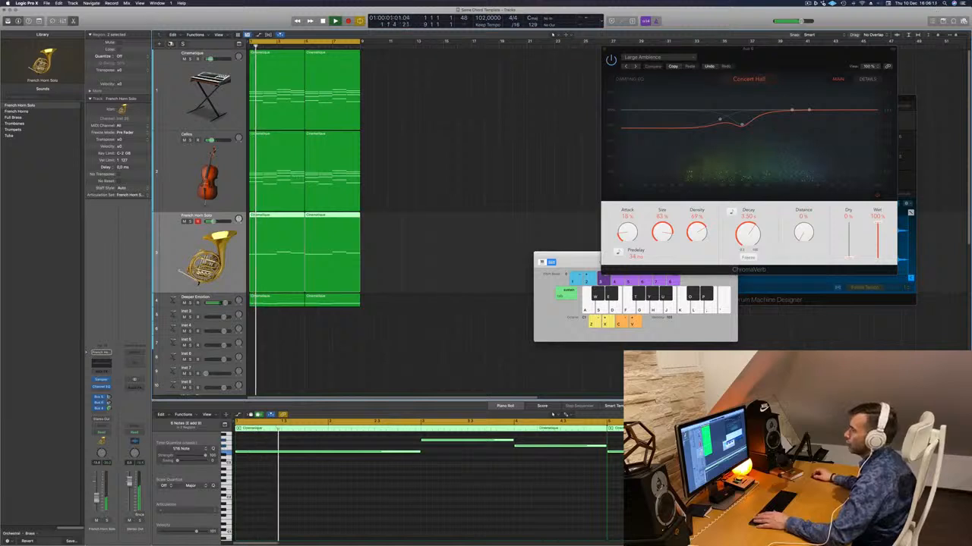
key(super+d)
key(space)
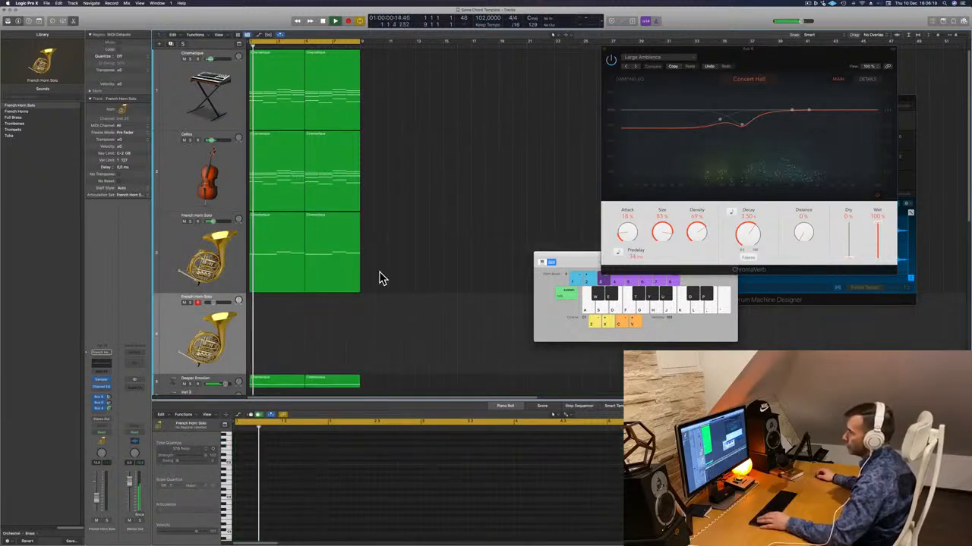
- Copy the first Cellos chord region onto the new French Horn Solo track and stop playback
click(274, 277)
click(273, 167)
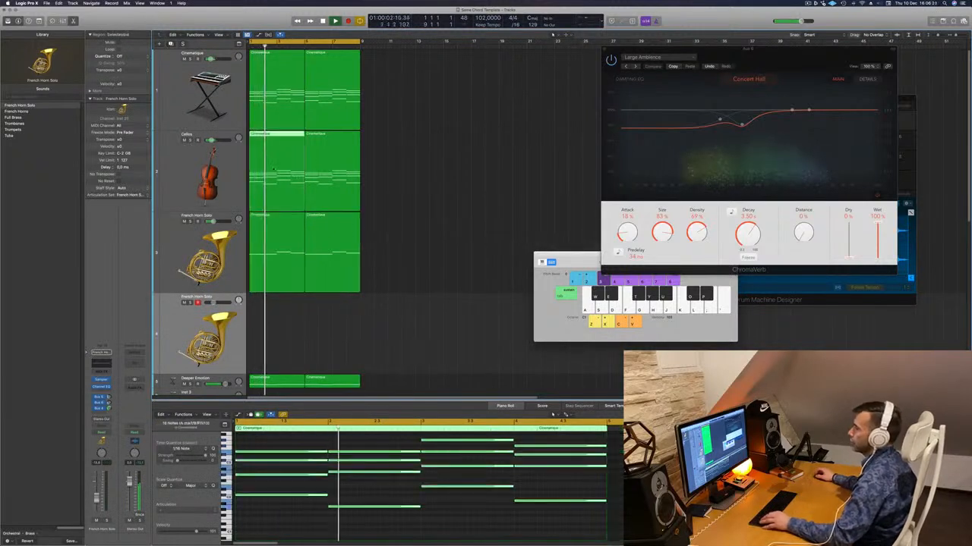
drag(273, 169, 275, 322)
key(space)
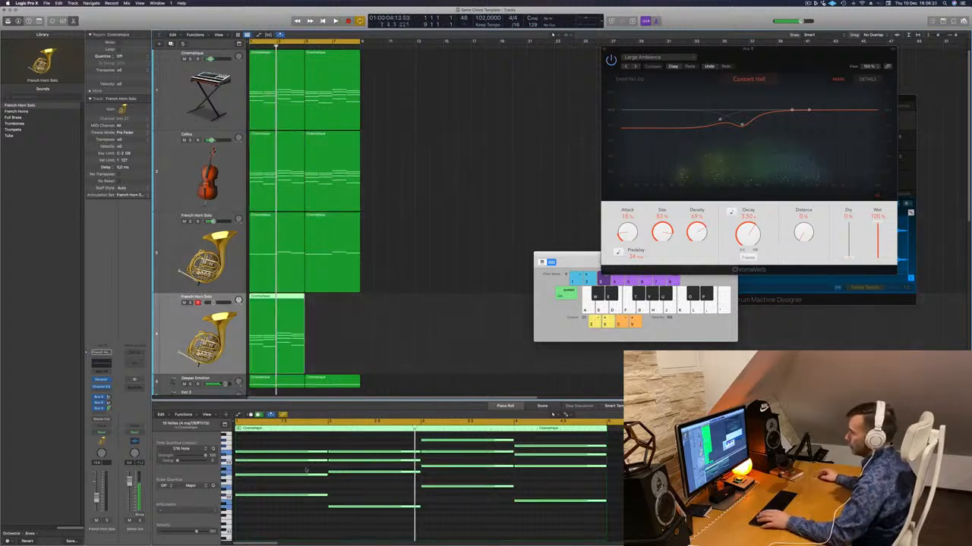
- Delete the upper chord notes in the copied French Horn Solo region, keeping only the bass notes, and restart playback
scroll(327, 480, down, 3)
drag(294, 440, 466, 491)
key(Delete)
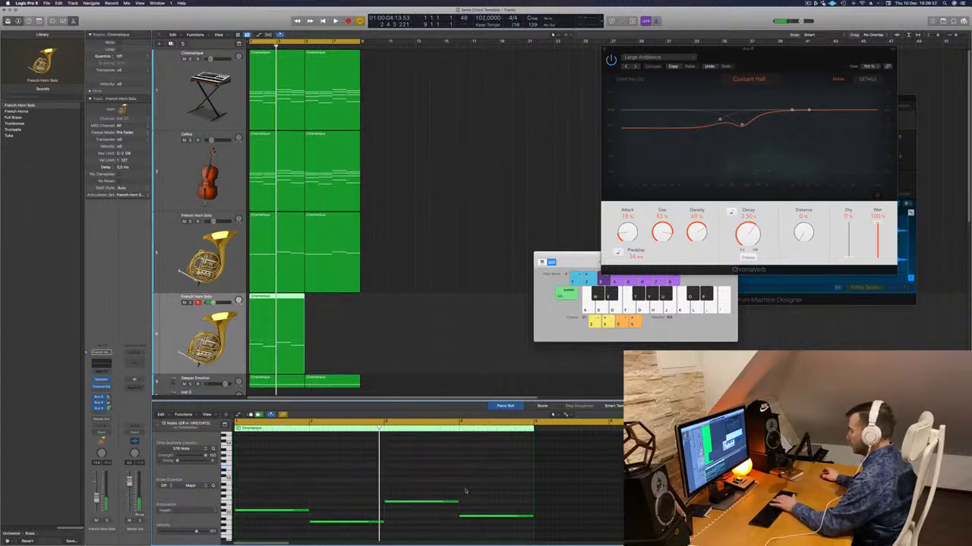
key(space)
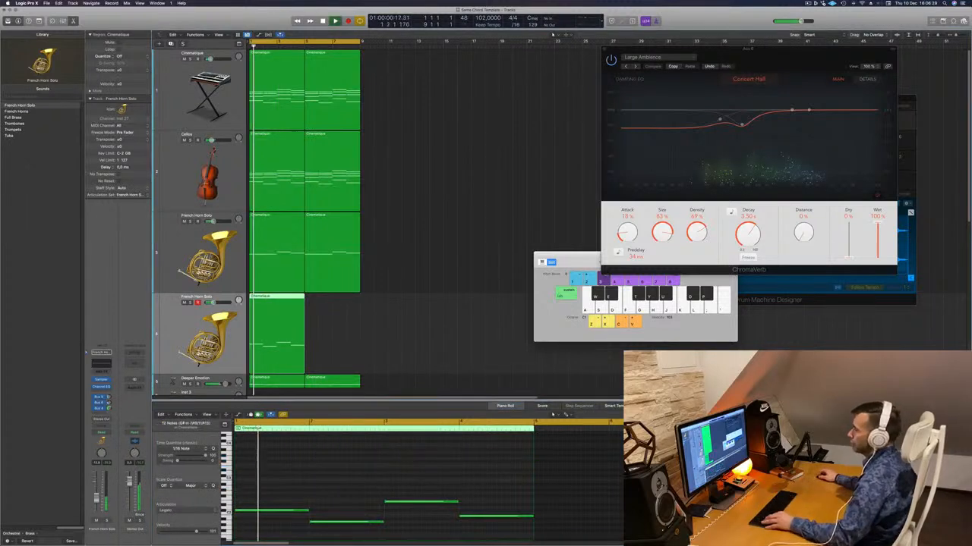
- Copy the bass-note region directly after the original and audition the second French Horn Solo track in solo and with the full mix
drag(265, 304, 323, 304)
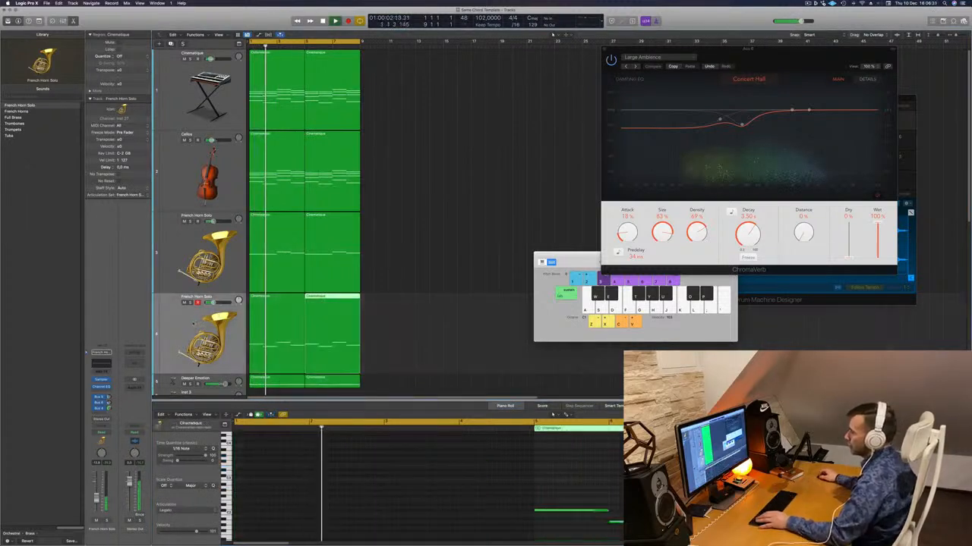
click(180, 327)
key(s)
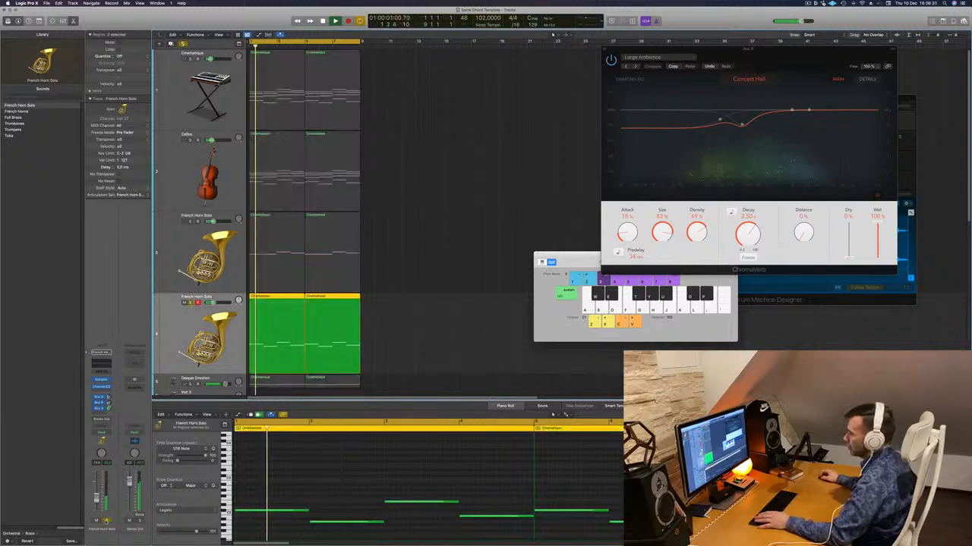
key(s)
key(Return)
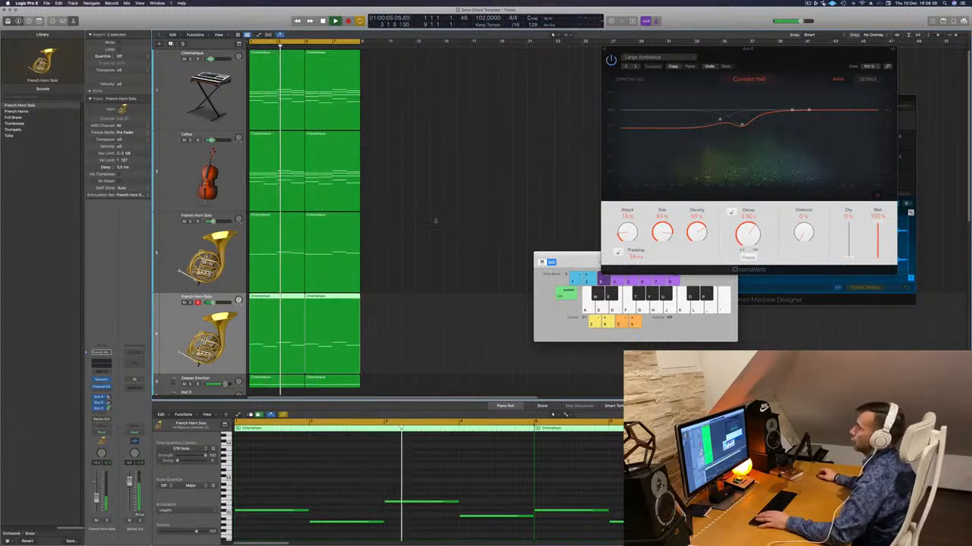
key(s)
click(191, 303)
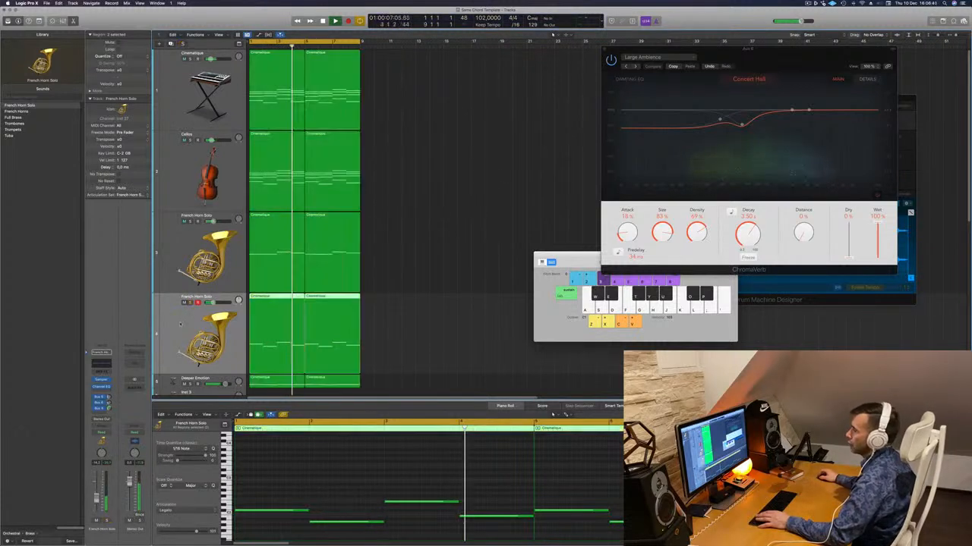
scroll(445, 204, down, 2)
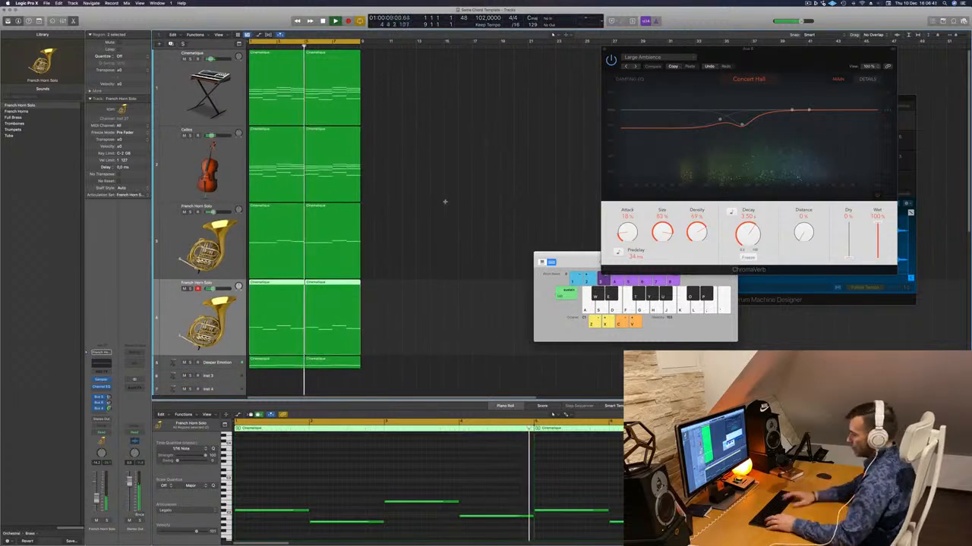
- Repeat all regions on every track once and extend the cycle range to bar 17
key(super+a)
key(super+r)
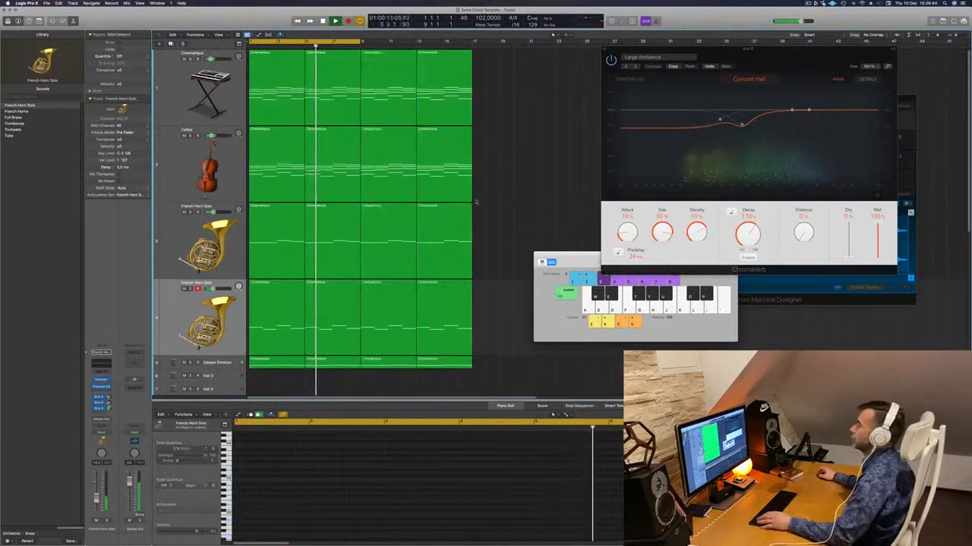
click(482, 197)
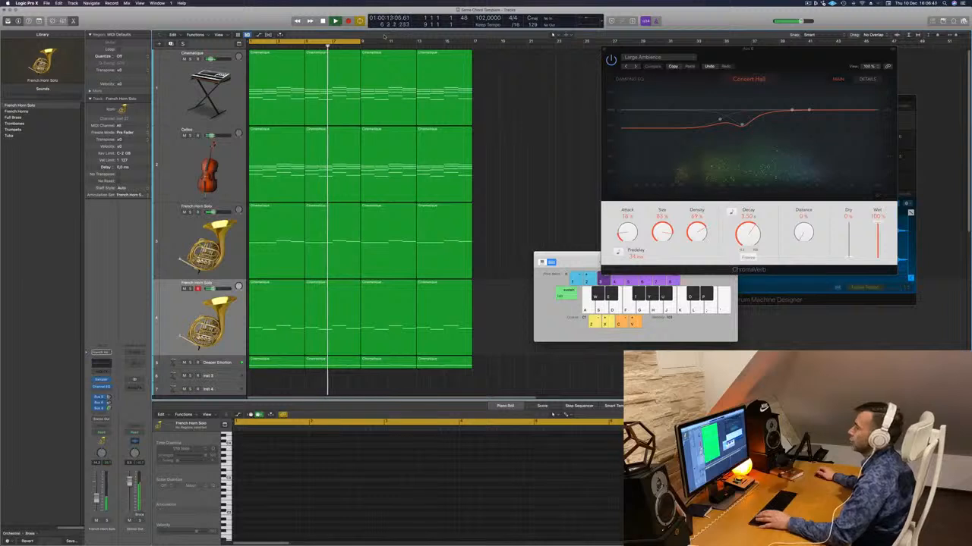
drag(360, 40, 473, 55)
- Duplicate the Cellos track and copy the bass-note regions from the second French Horn Solo track onto the new track
click(237, 135)
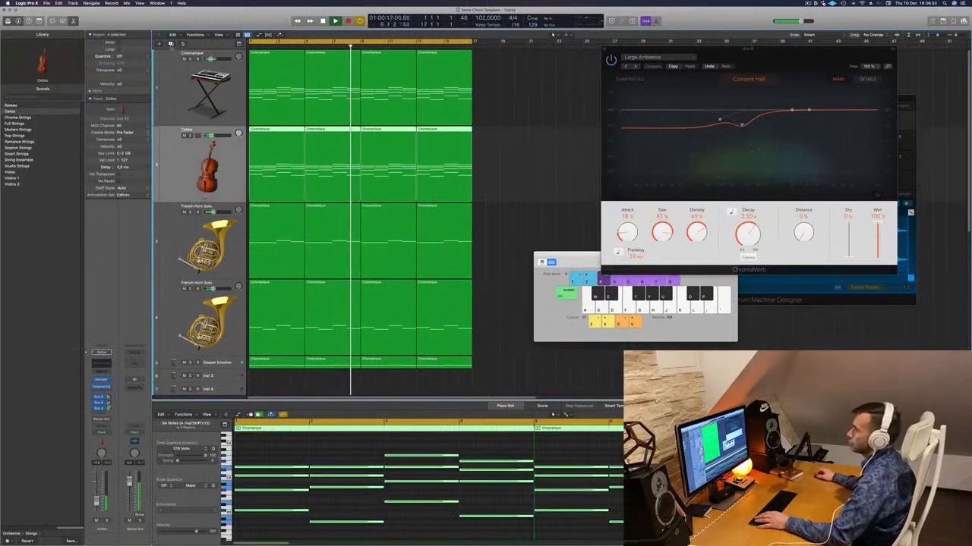
key(super+d)
scroll(501, 290, down, 3)
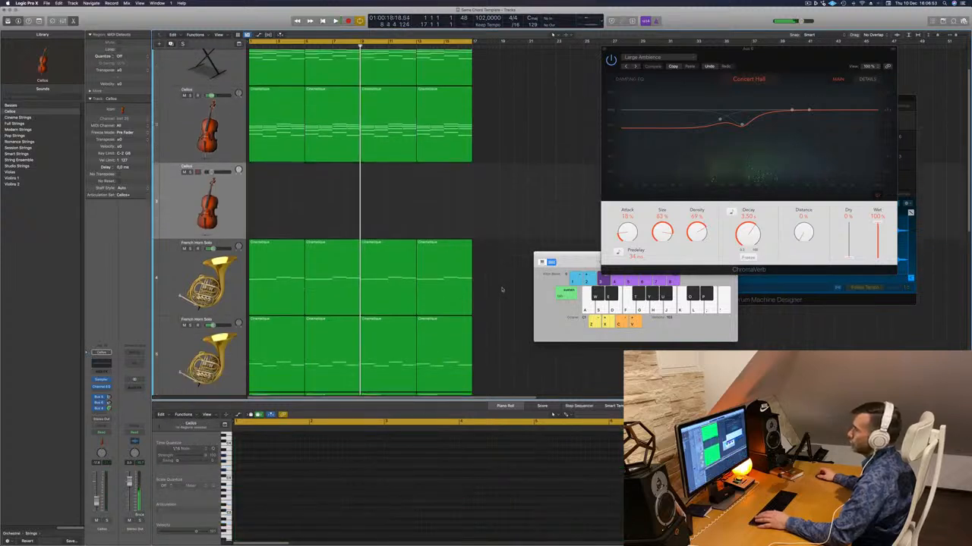
click(296, 271)
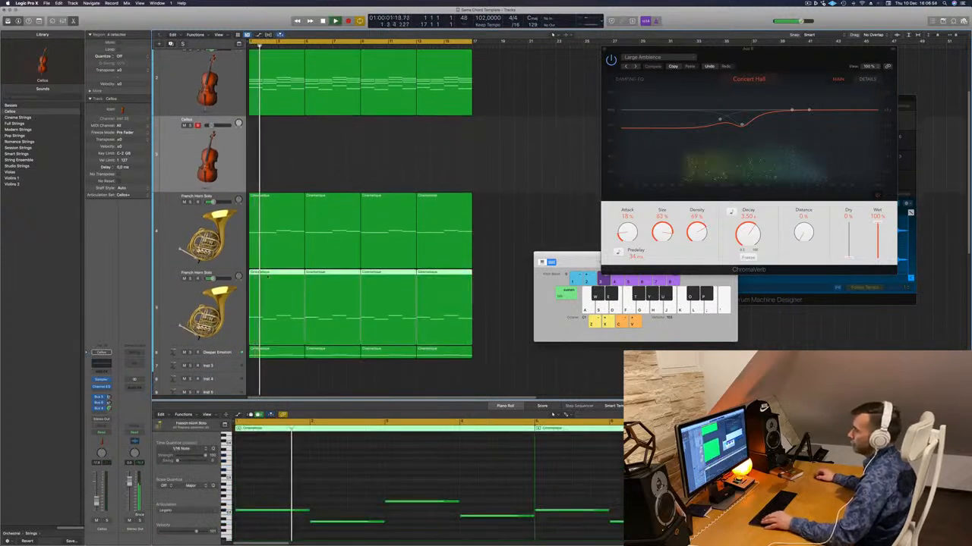
drag(268, 276, 246, 163)
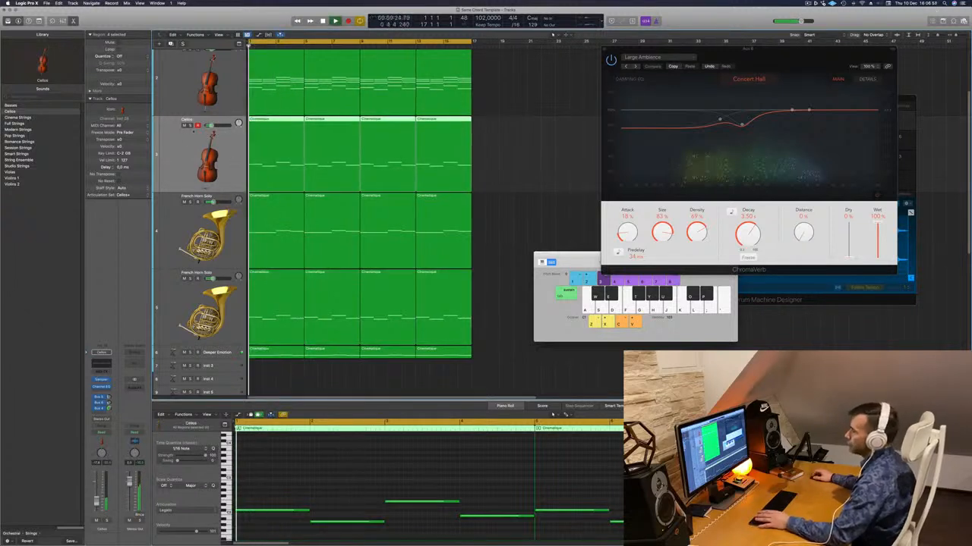
- Audition the new Cellos bass line in solo with its notes transposed down an octave, unsolo it, and deselect the regions
key(ctrl+s)
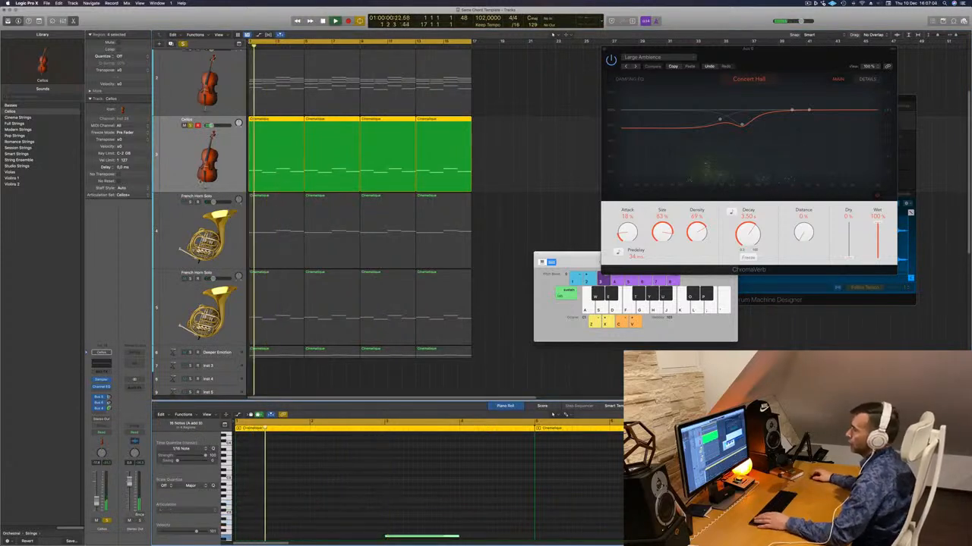
key(ctrl+s)
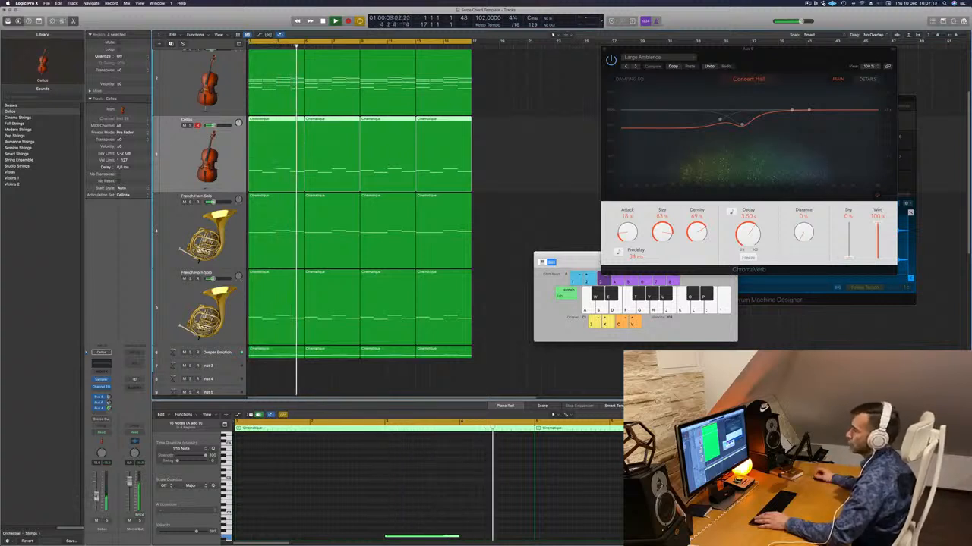
click(499, 346)
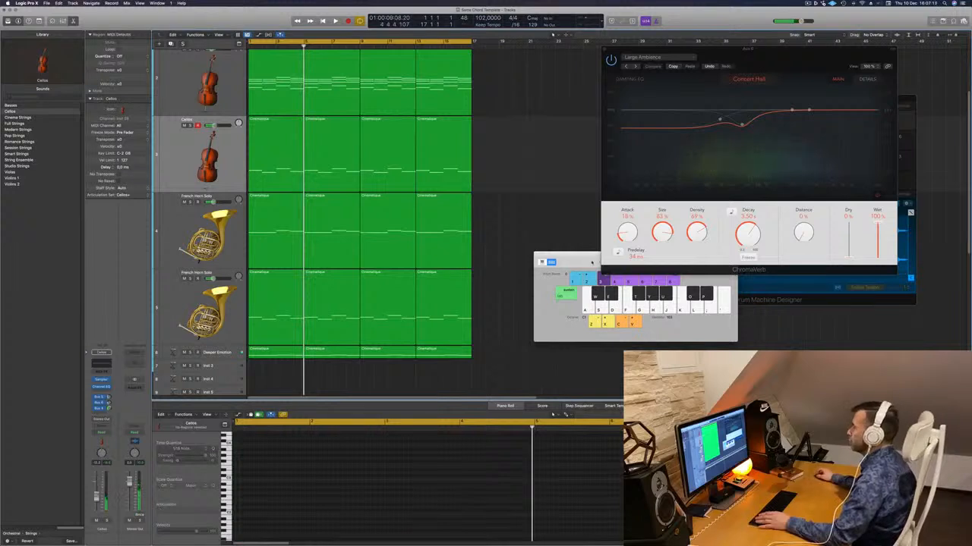
- Move the Musical Typing window clear of the tracks and replay the arrangement from the start
drag(591, 262, 758, 281)
key(Return)
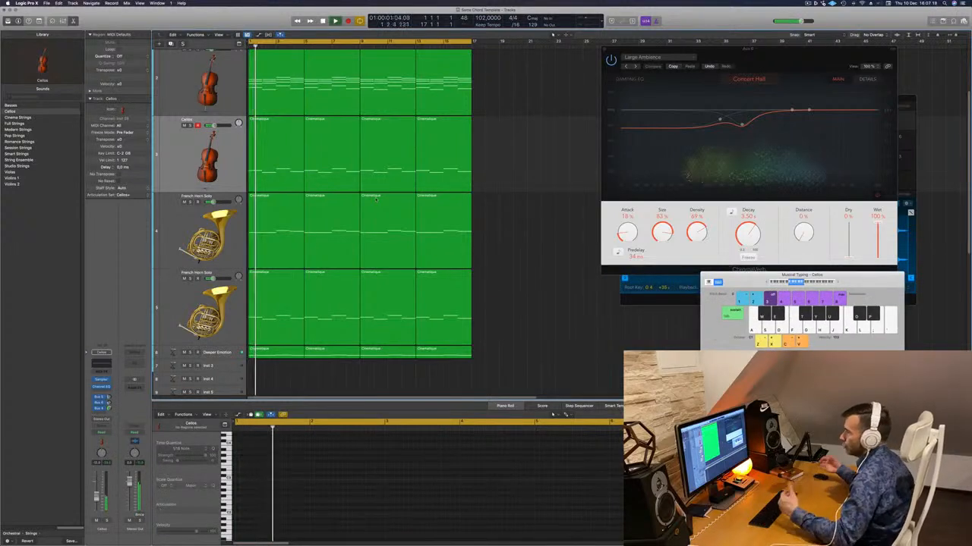
scroll(376, 200, up, 3)
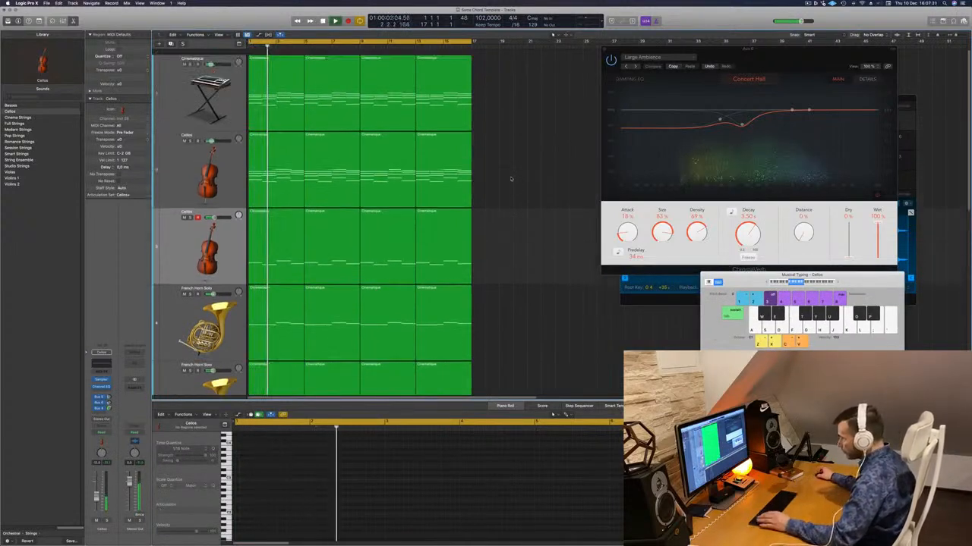
- Duplicate the Cellos chord track, place the empty copy above it, and copy the first chord region onto it
click(180, 157)
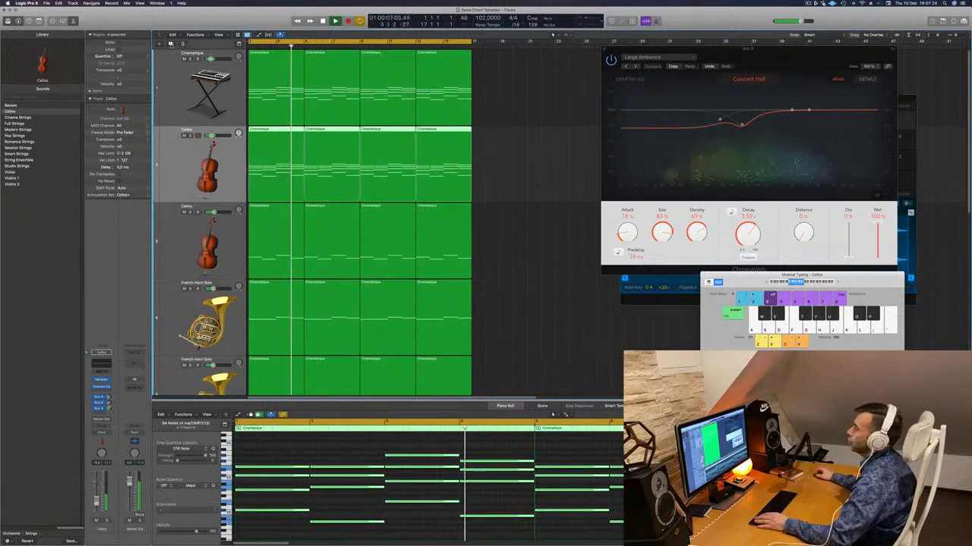
click(170, 44)
drag(176, 230, 177, 157)
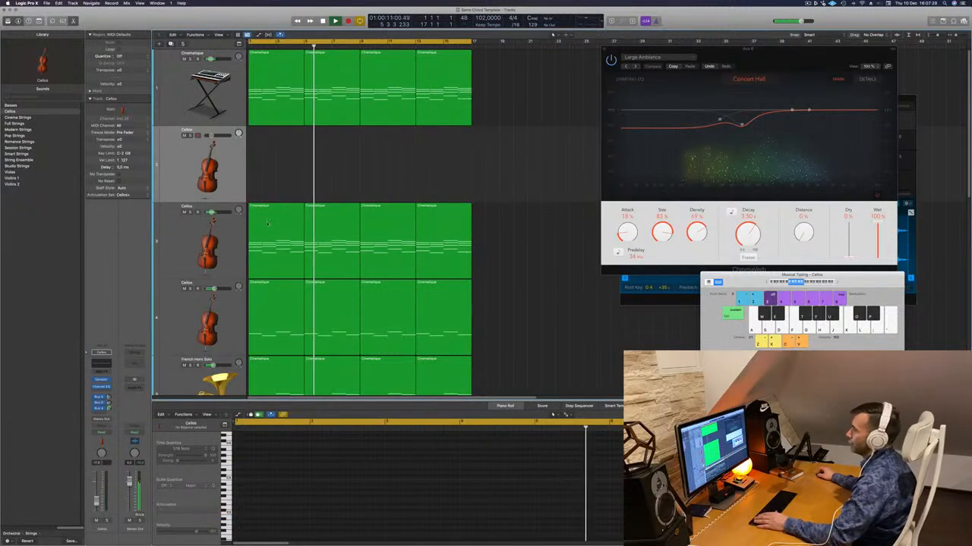
drag(267, 223, 267, 147)
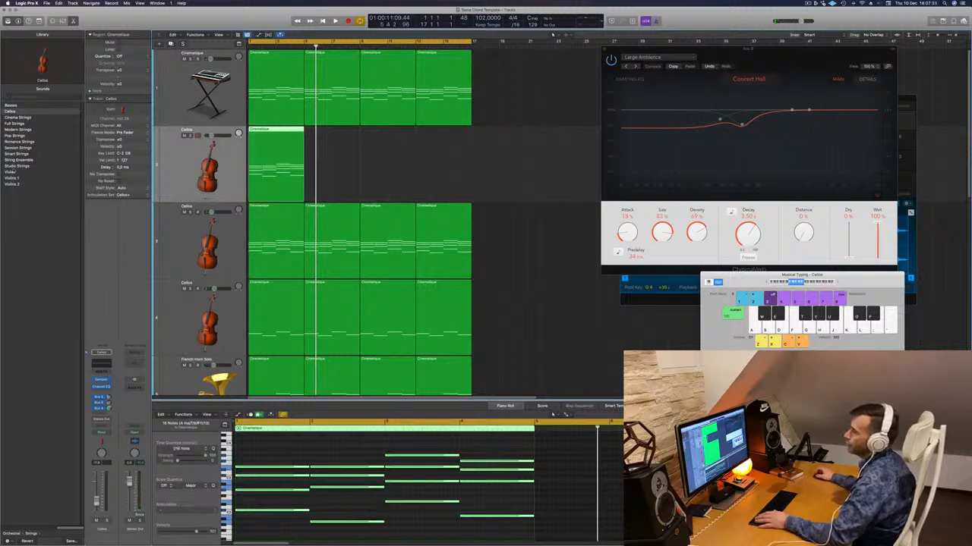
- Load the Yamaha Grand Piano sound on the new track above the Cellos and play the arrangement from the start
click(11, 534)
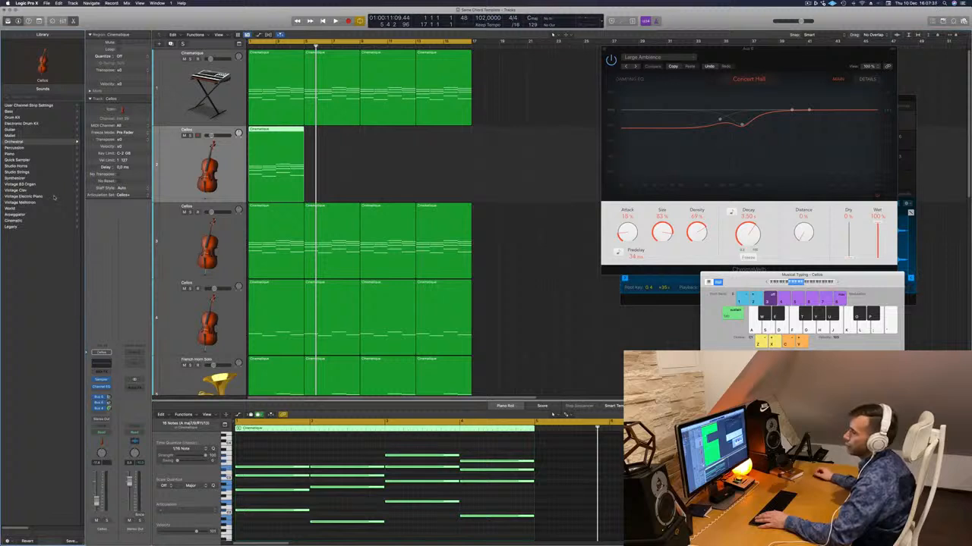
click(16, 153)
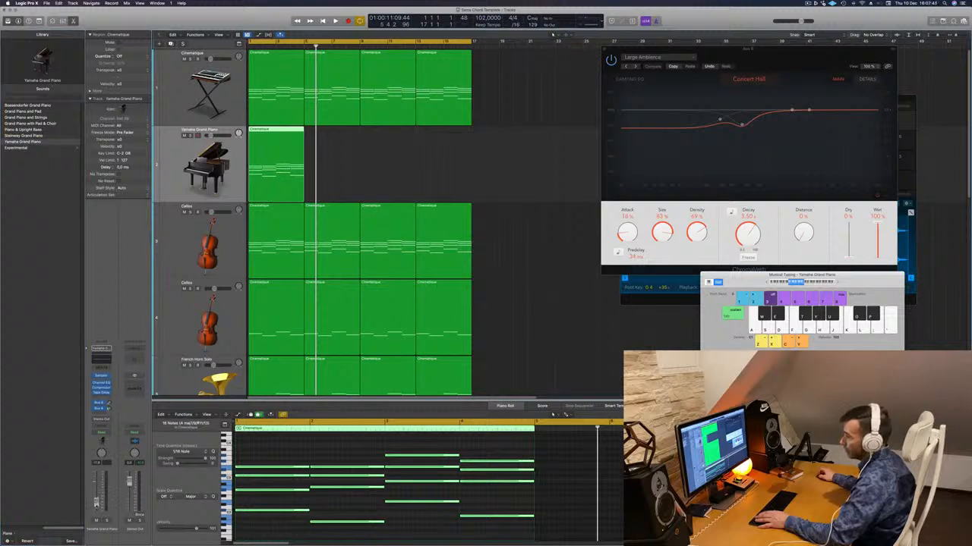
key(Return)
key(space)
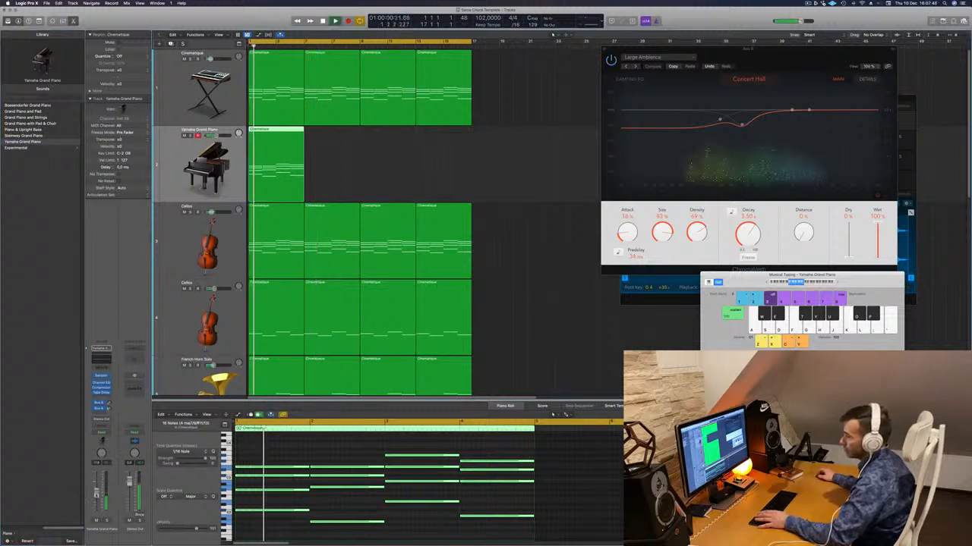
- Select all notes in the Yamaha Grand Piano region and shorten them to about an eighth note each, checking the result in playback
click(302, 454)
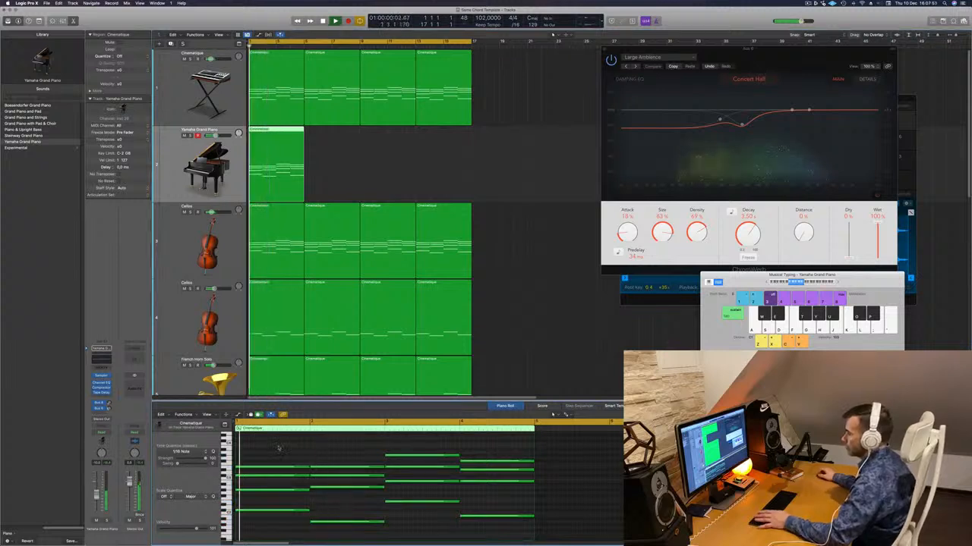
drag(278, 449, 467, 519)
key(space)
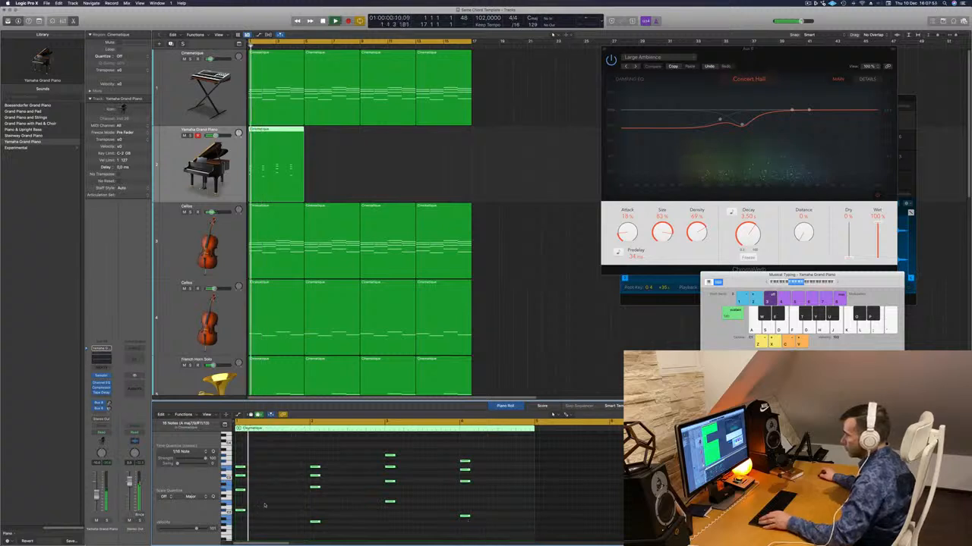
scroll(265, 504, up, 5)
key(space)
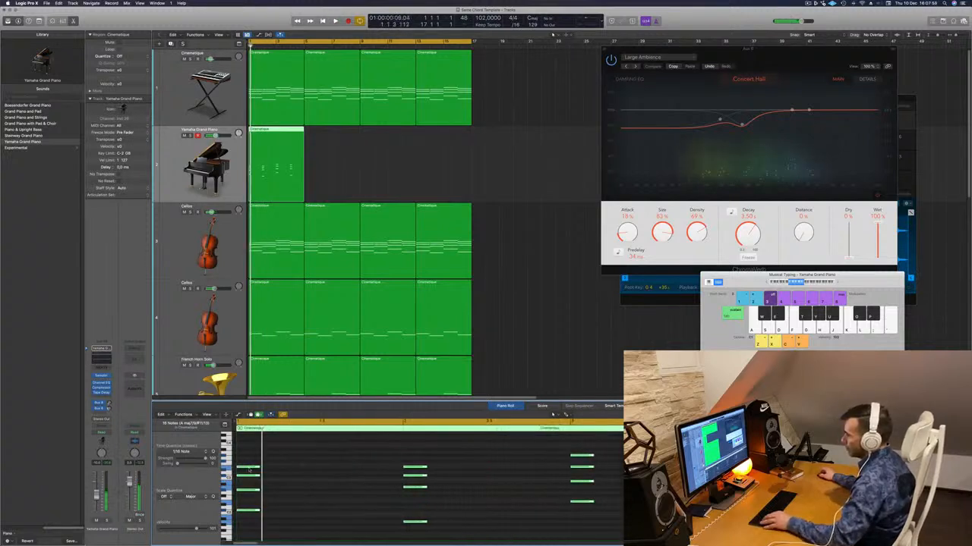
- Repeat the short piano chords at even intervals so each chord is struck five times, deleting the overlapping repeats
drag(260, 470, 276, 472)
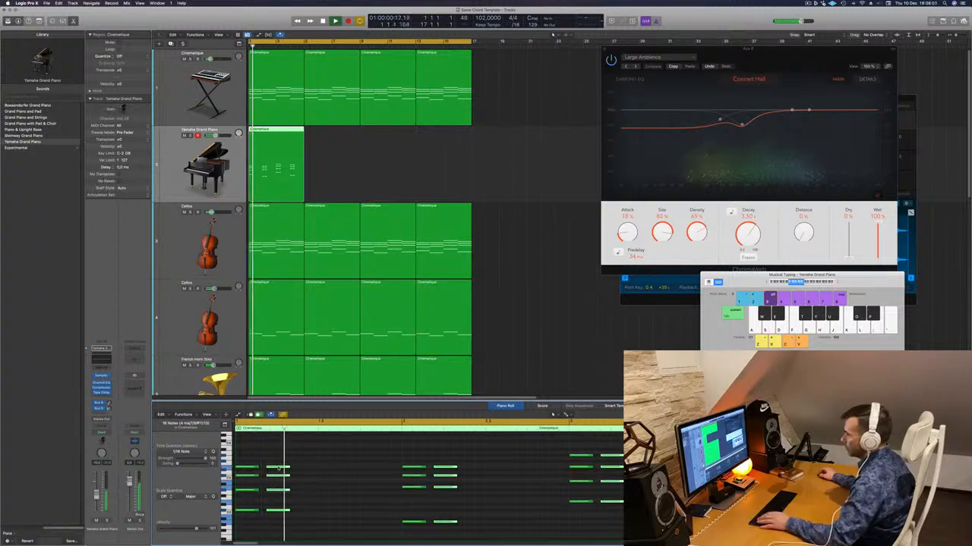
key(space)
key(space)
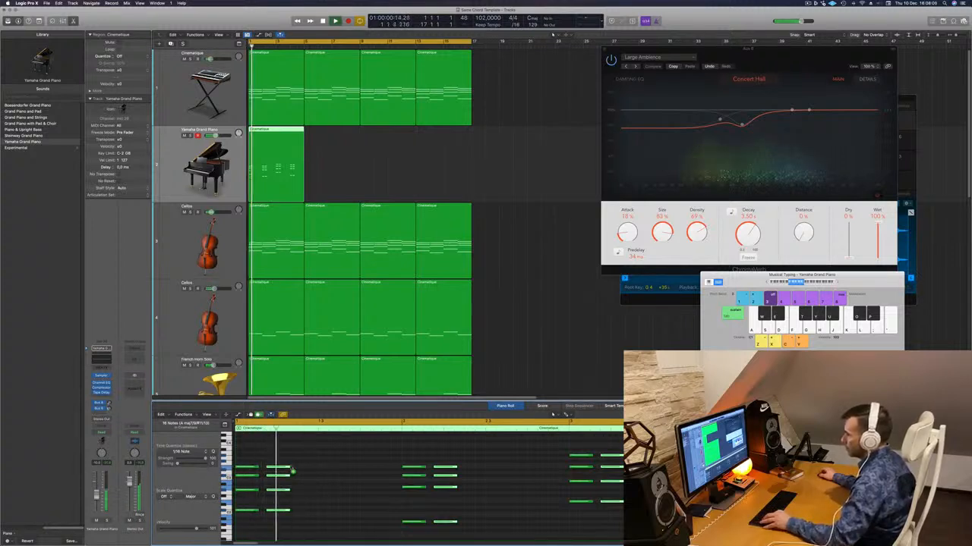
drag(278, 469, 313, 469)
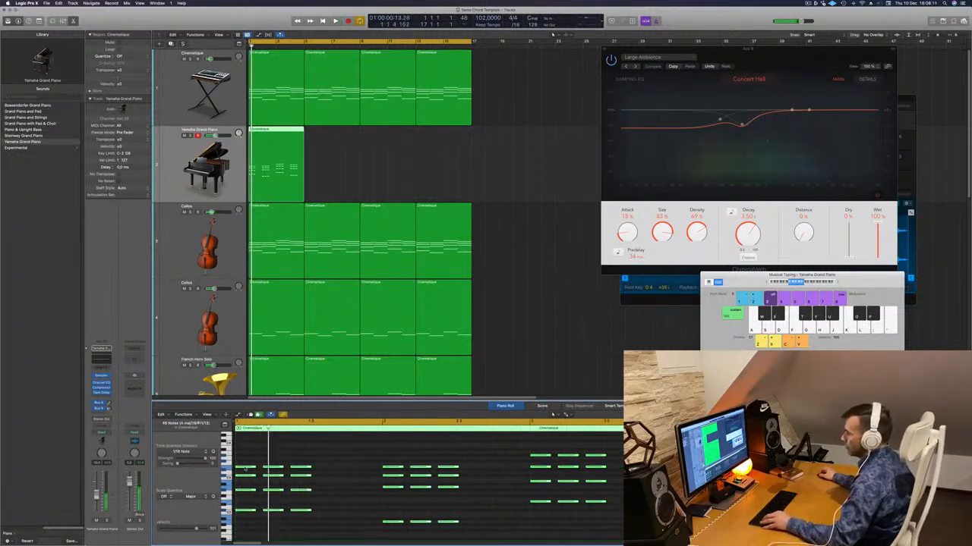
drag(246, 469, 330, 471)
key(space)
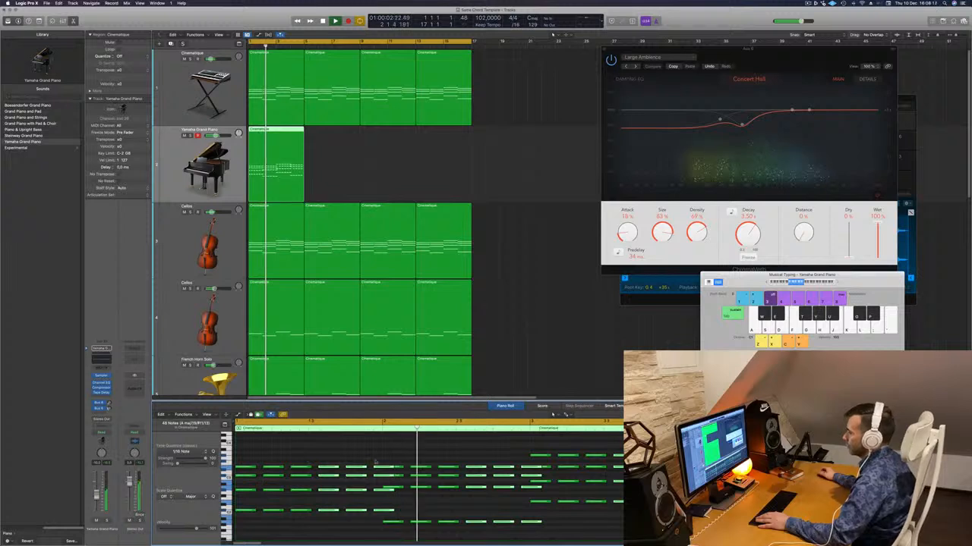
drag(375, 457, 379, 516)
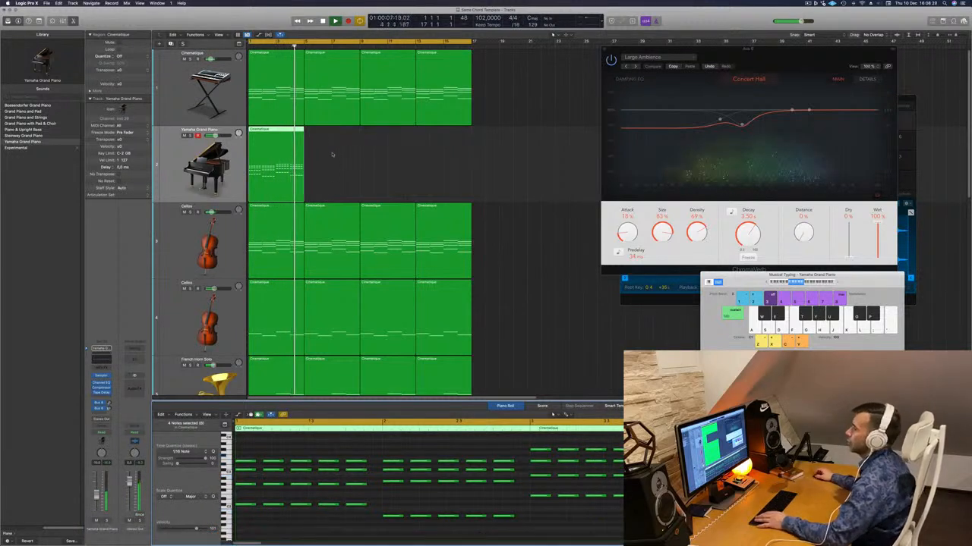
- Copy the Yamaha Grand Piano region three times so it spans the same length as the other tracks
key(Return)
drag(271, 129, 393, 143)
click(201, 160)
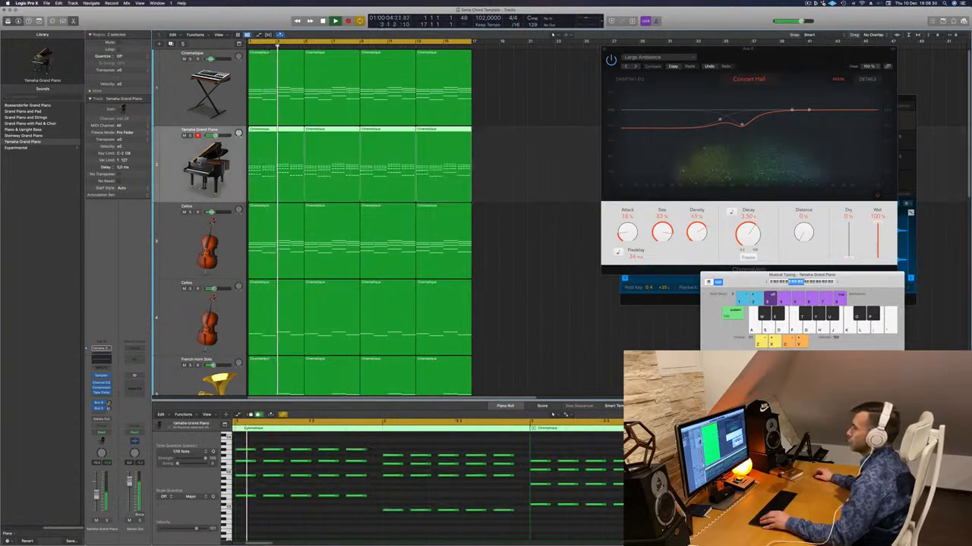
- Select all notes in the piano regions and try them an octave lower and an octave higher during playback
key(space)
click(335, 533)
key(super+a)
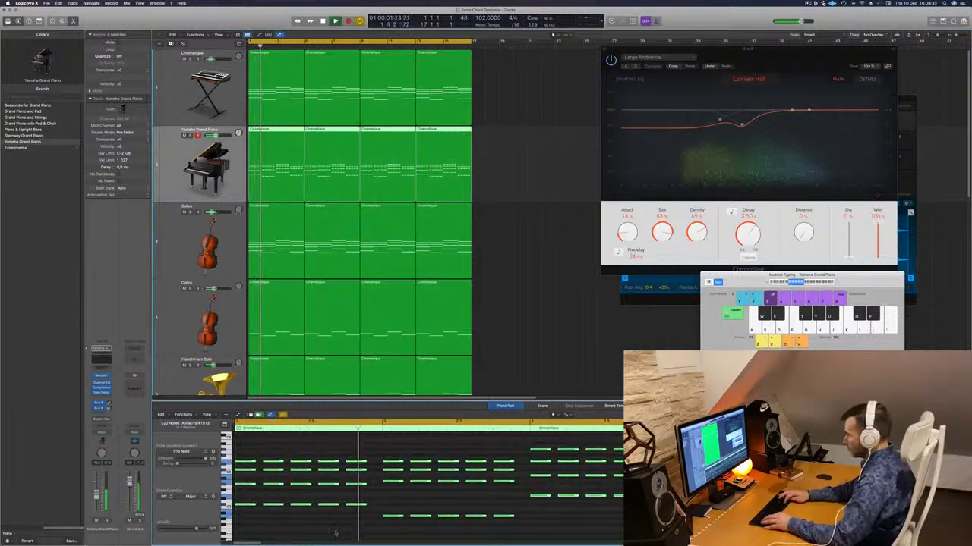
key(alt+shift+Down)
key(alt+shift+Up)
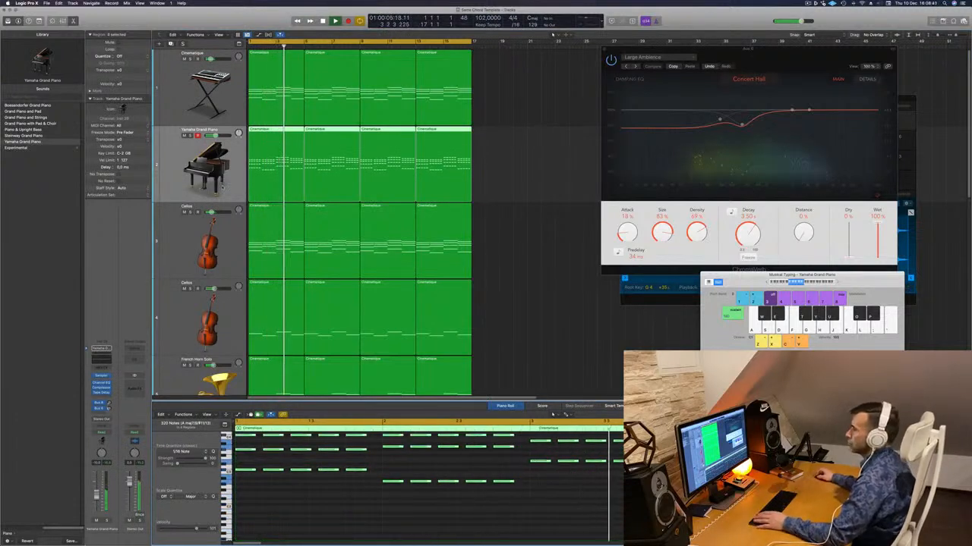
- Add a send to Bus 4 on the Yamaha Grand Piano channel
click(107, 409)
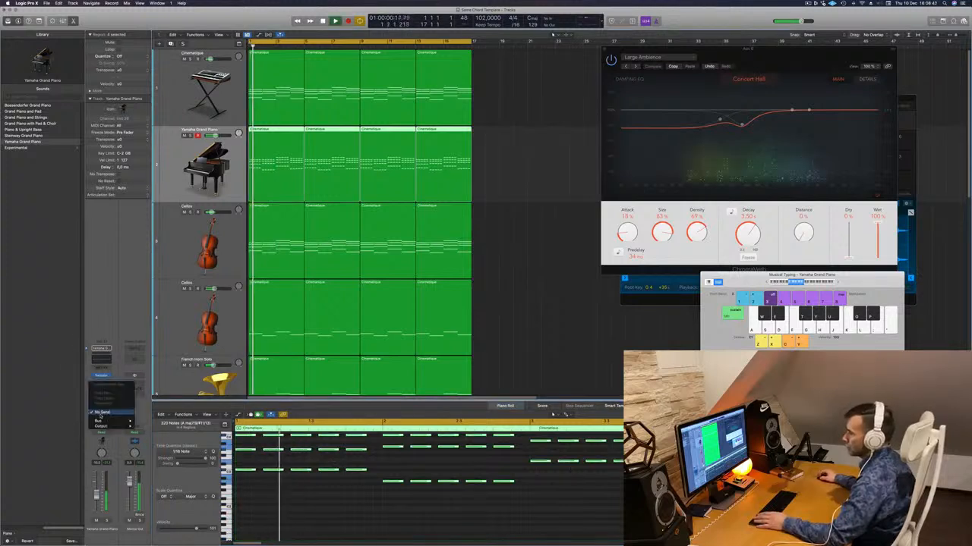
mouse_move(125, 420)
click(156, 355)
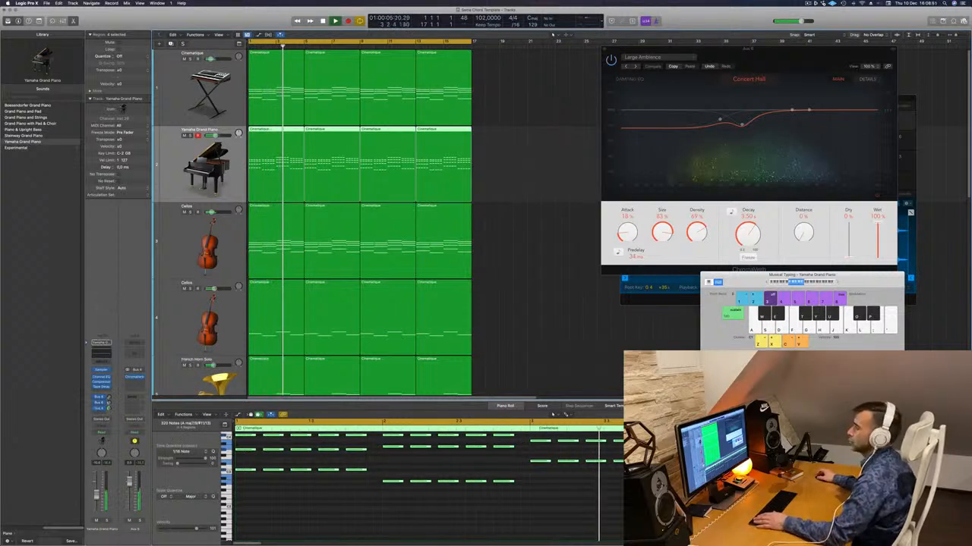
- Transpose the piano notes back down an octave and replay the arrangement from the start
click(337, 510)
key(Return)
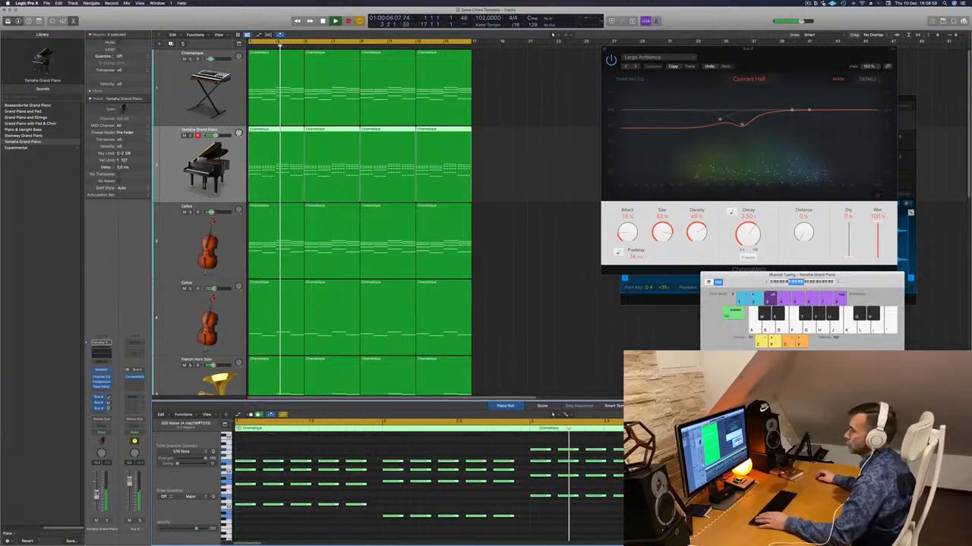
key(Return)
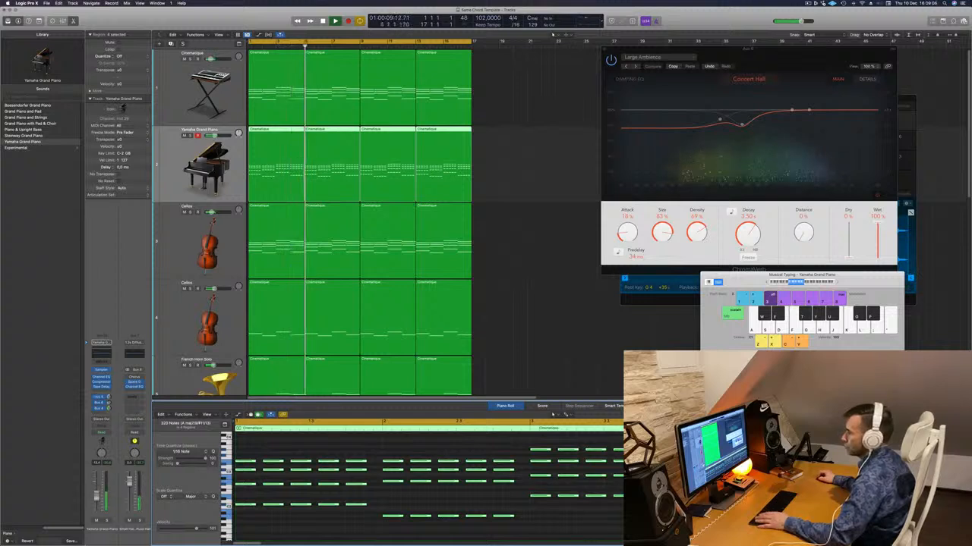
key(Return)
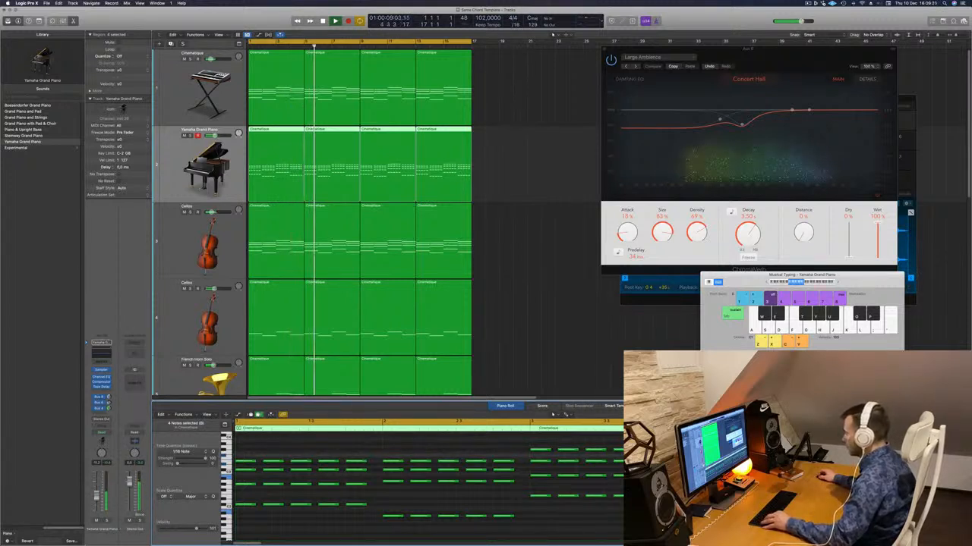
key(Return)
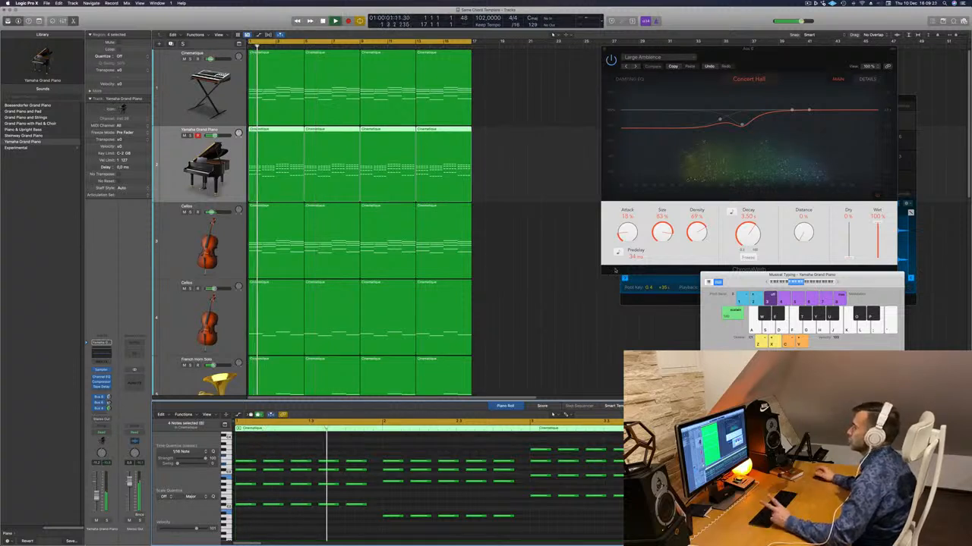
- Replace the three repeated piano regions with fresh copies of the first region and replay from the start
scroll(574, 306, down, 2)
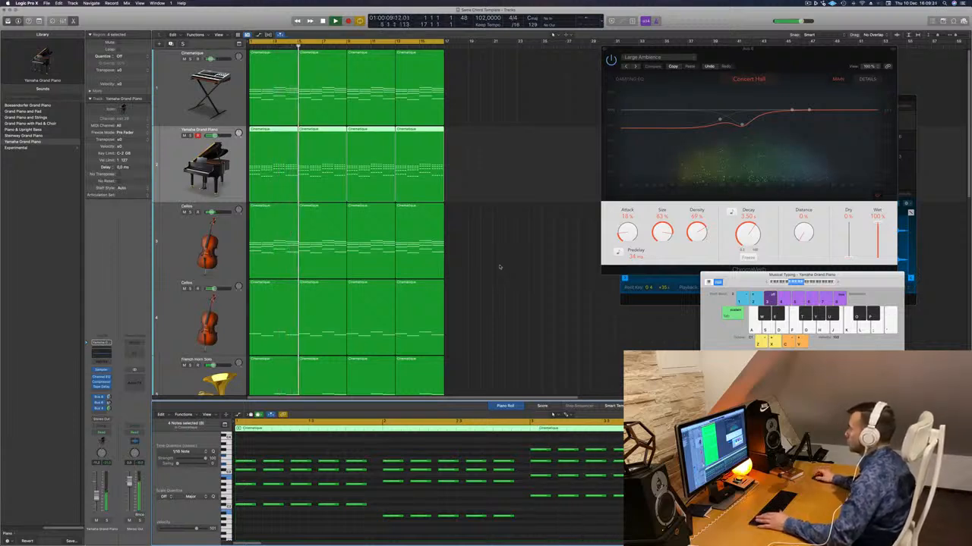
key(Return)
drag(491, 152, 320, 175)
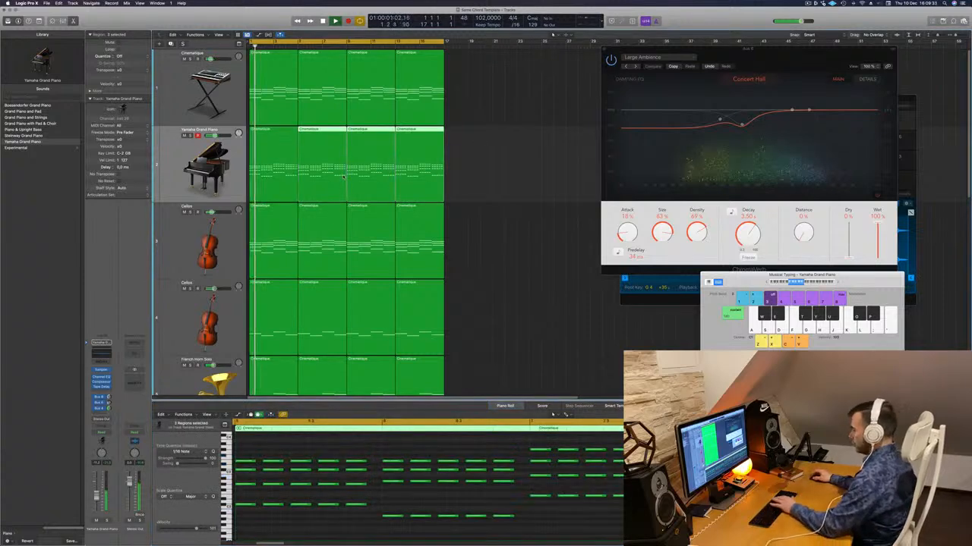
key(Delete)
drag(264, 165, 375, 163)
click(174, 168)
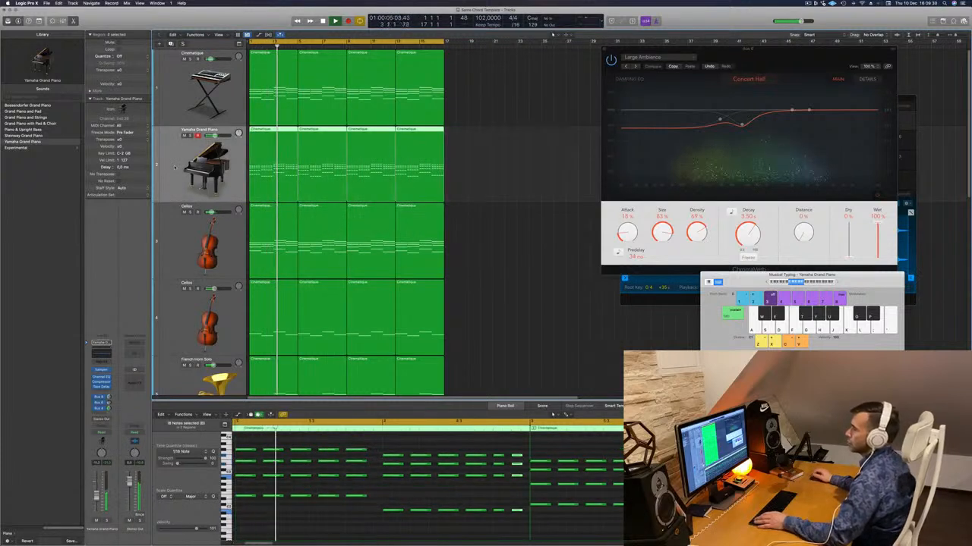
key(Return)
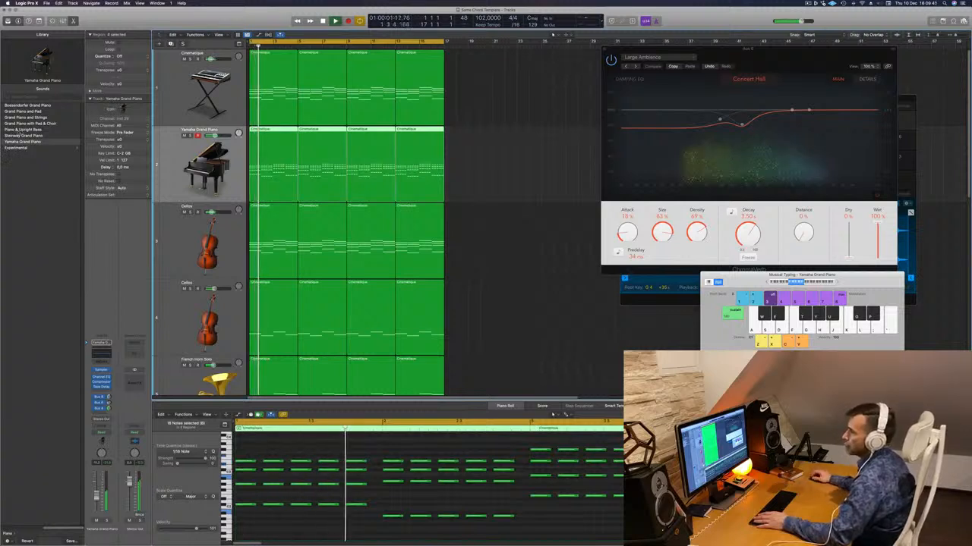
- Audition the Piano & Upright Bass, Grand Piano with Pad & Choir, and Grand Piano and Strings sounds on the piano track
click(18, 130)
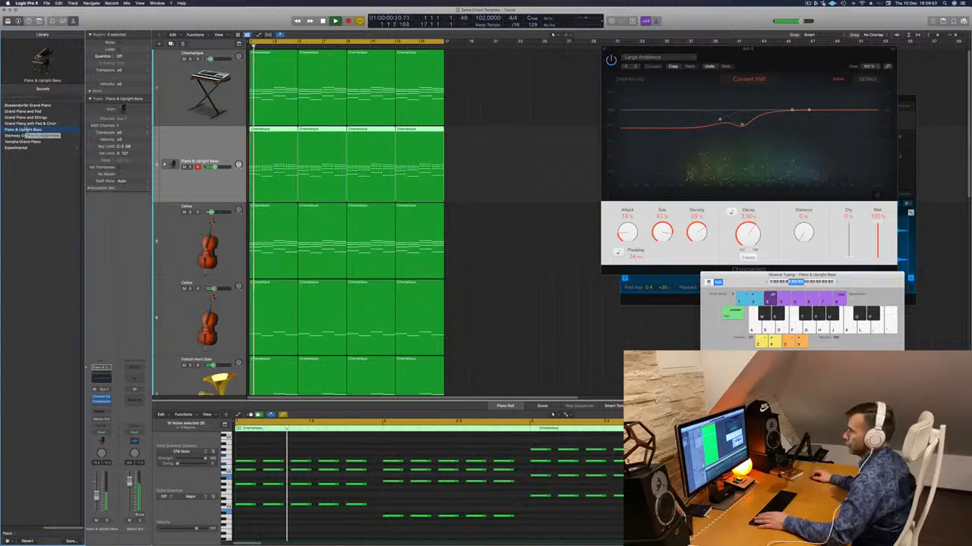
key(Up)
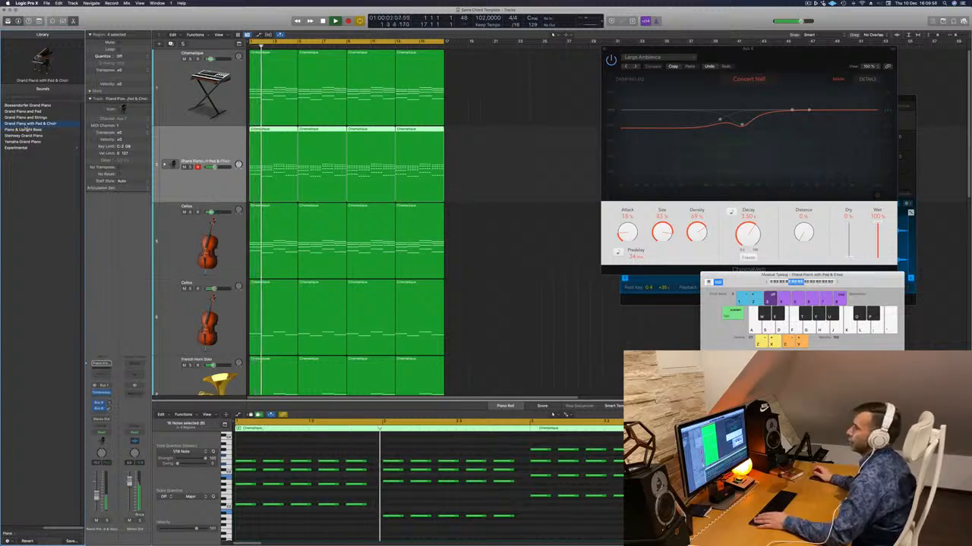
key(space)
key(space)
click(28, 119)
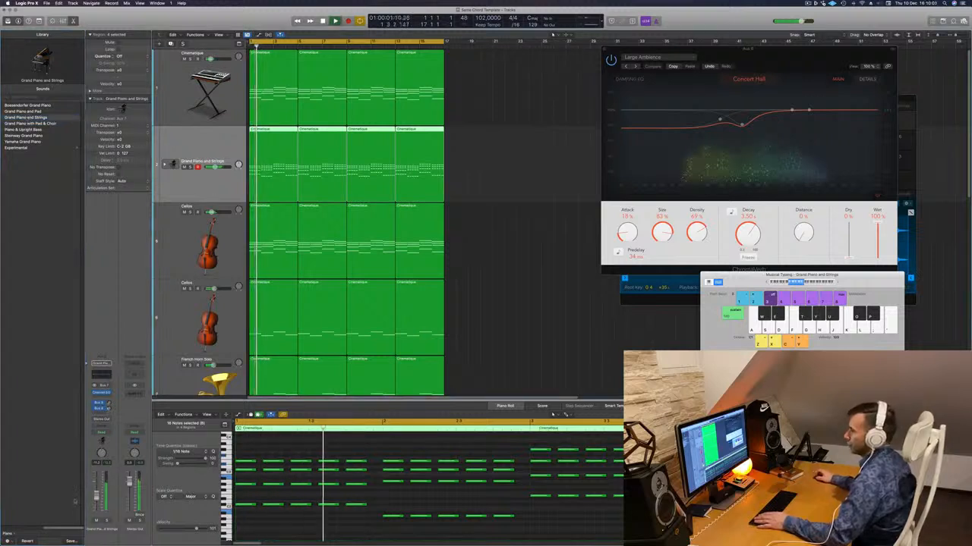
click(164, 164)
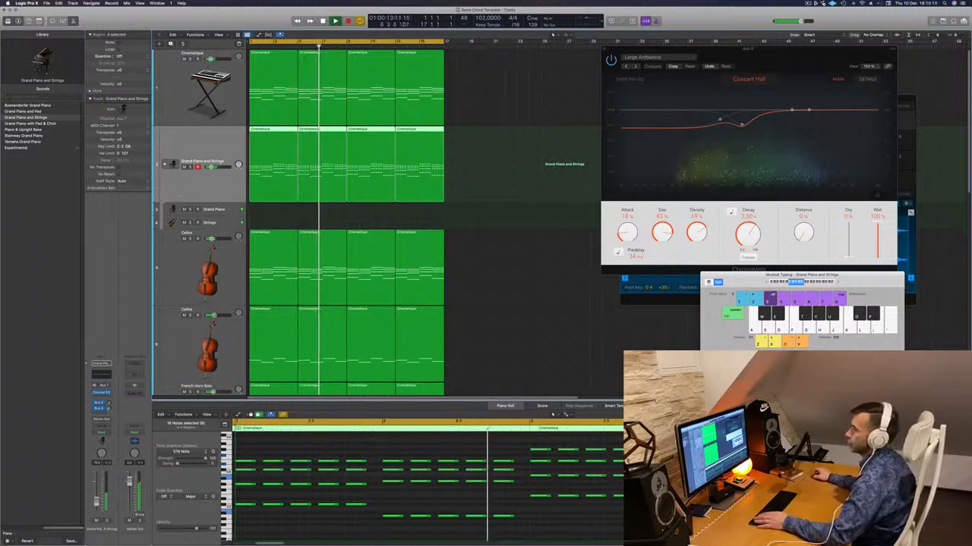
- Load the Boesendorfer Grand Piano sound on the piano track and play the arrangement from the start
click(25, 106)
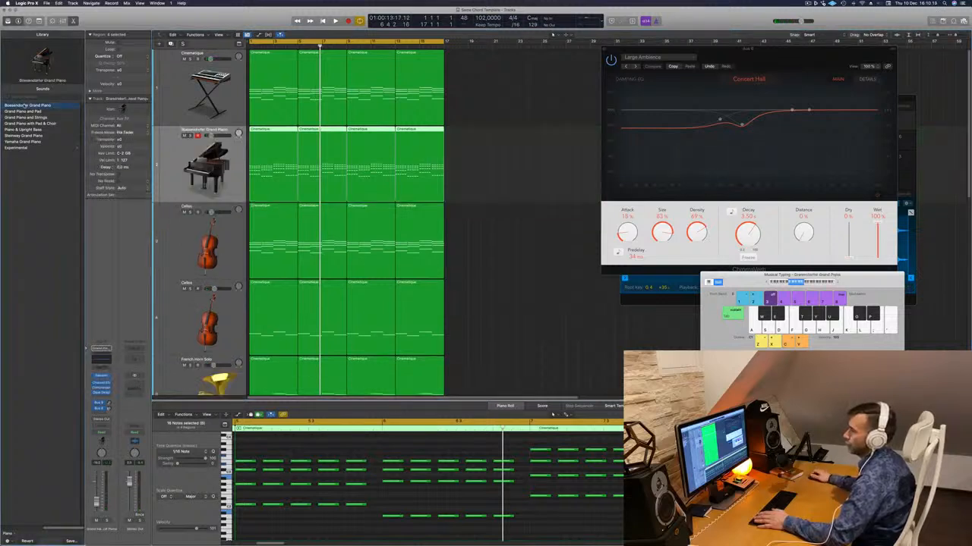
key(space)
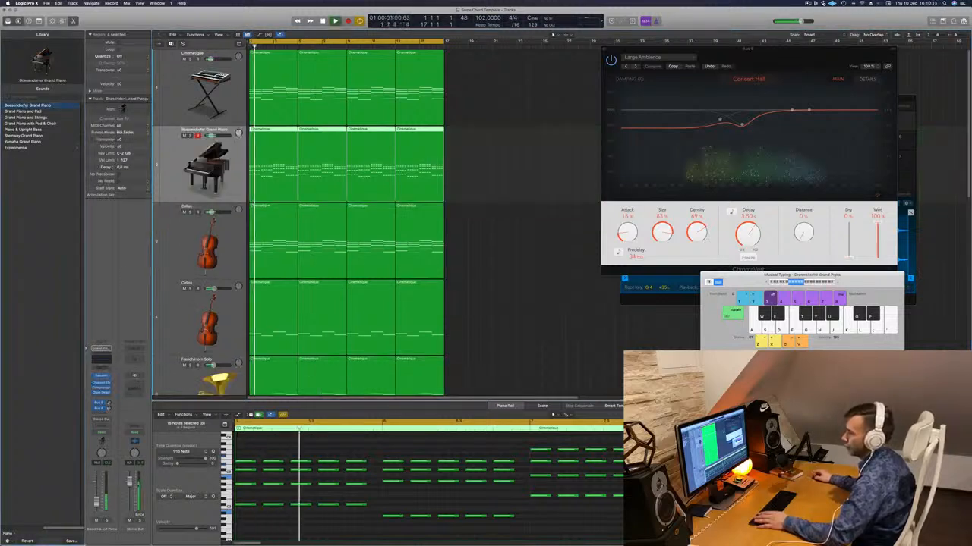
key(Return)
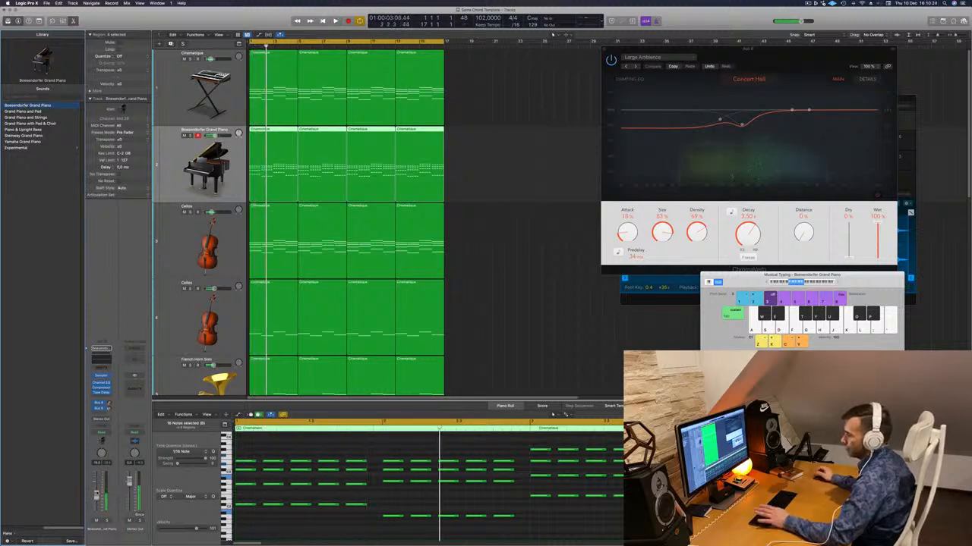
key(Return)
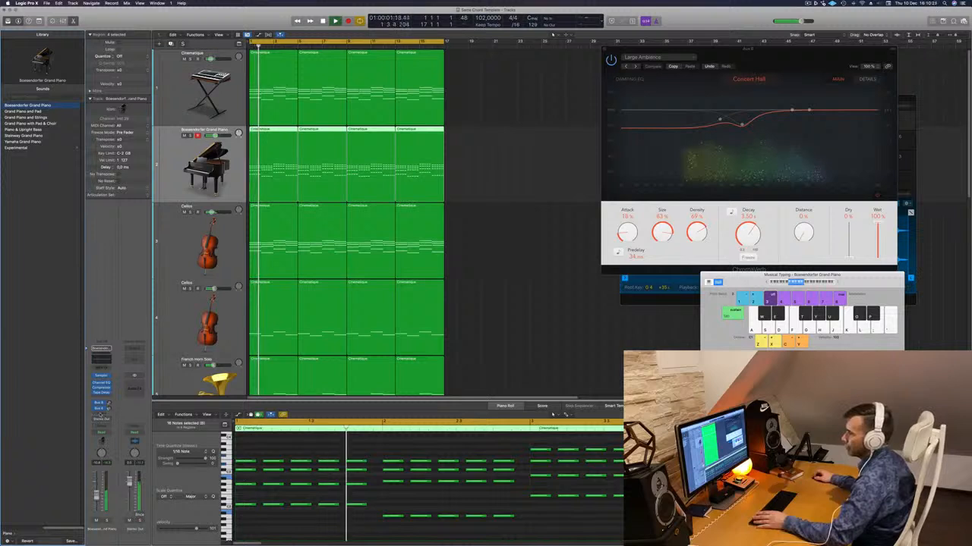
- Add a send to Bus 4 on the Boesendorfer Grand Piano channel
click(99, 413)
mouse_move(101, 420)
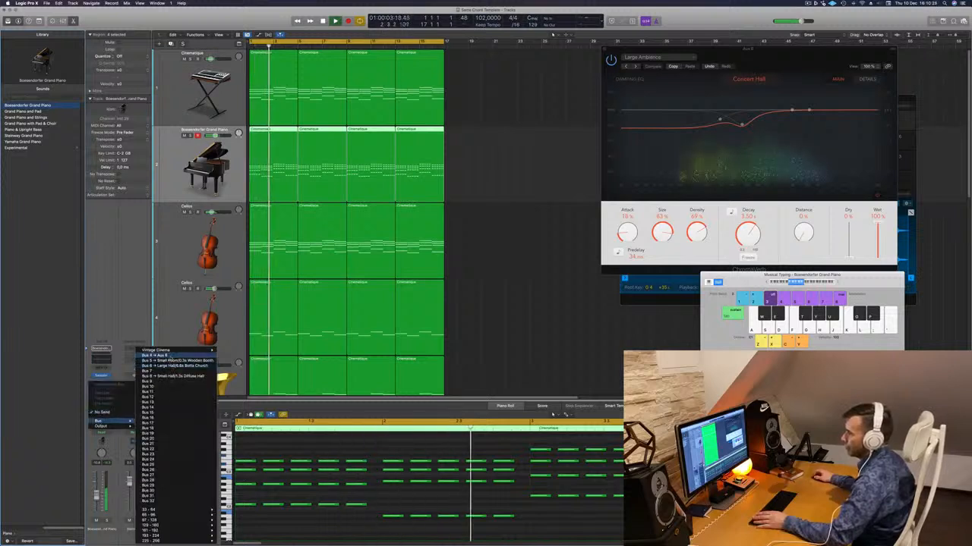
click(155, 355)
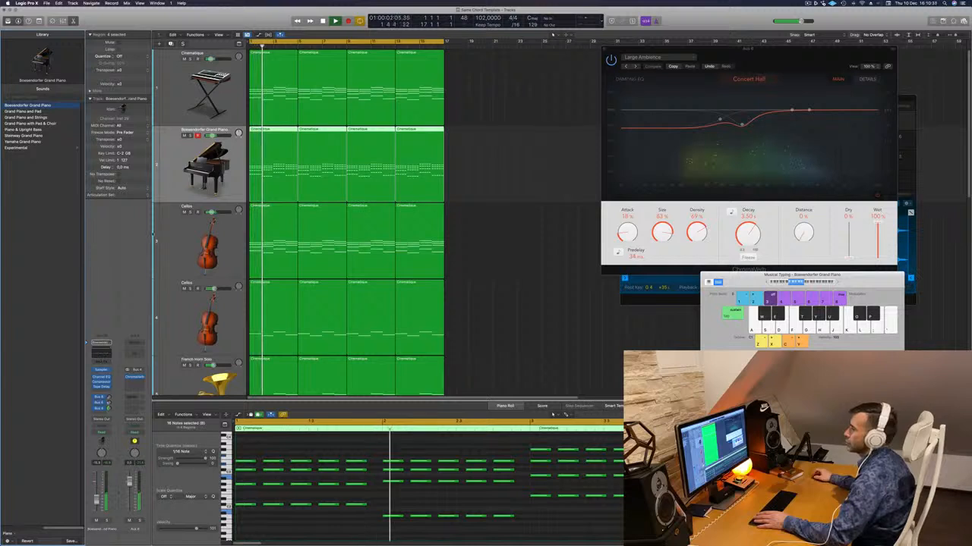
- Enable the high-cut band in the Boesendorfer piano's Channel EQ with 750 Hz, 18 dB/Oct and a Q of 1.10
click(101, 377)
click(748, 113)
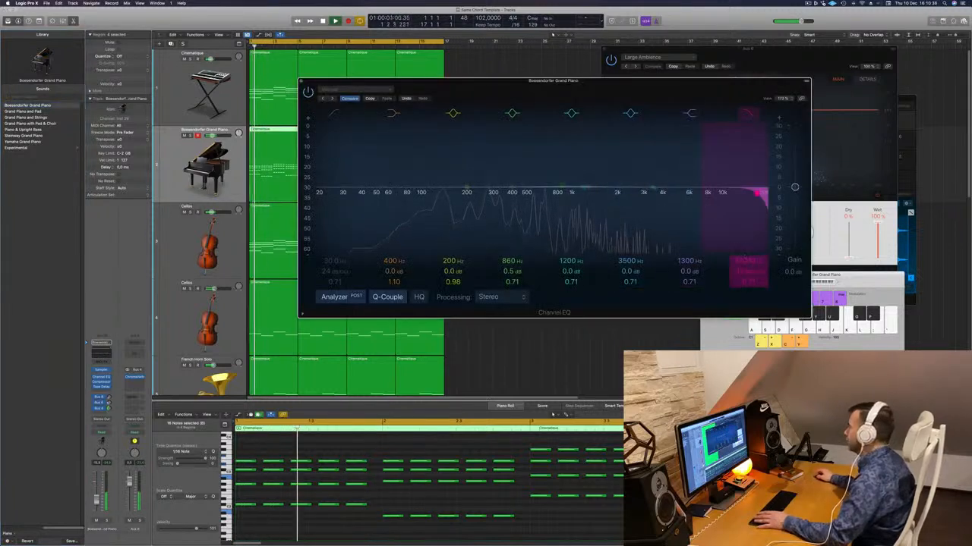
mouse_move(745, 282)
mouse_down()
mouse_move(748, 268)
mouse_move(745, 277)
mouse_up()
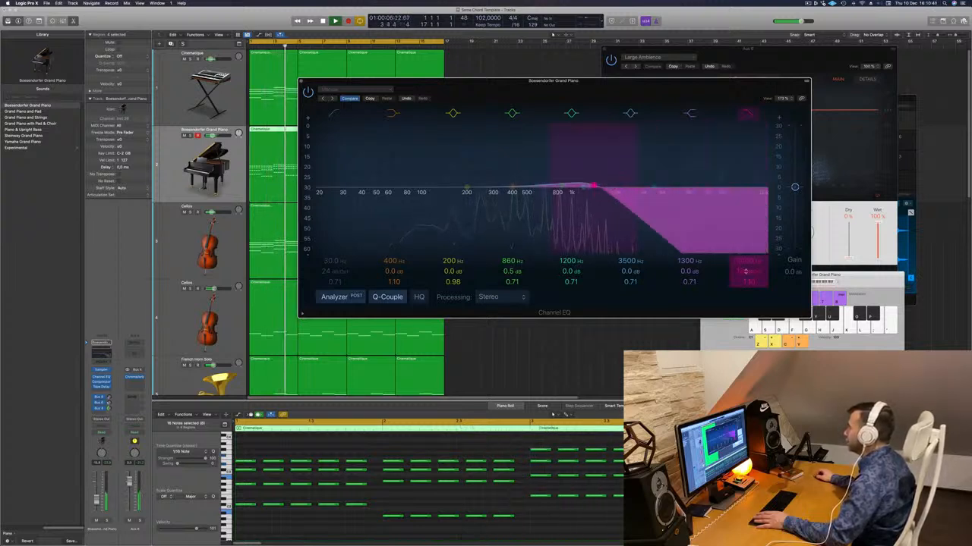
drag(748, 262, 747, 265)
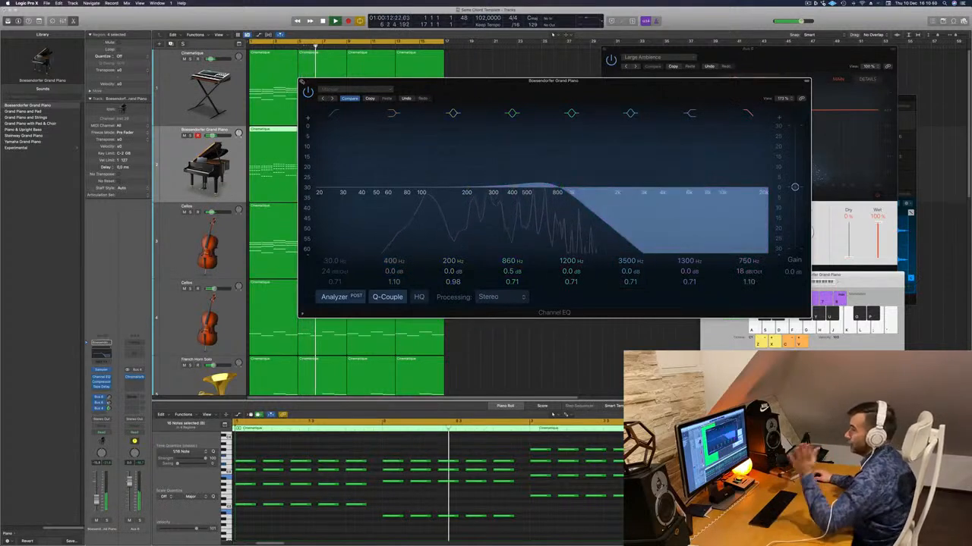
key(super+w)
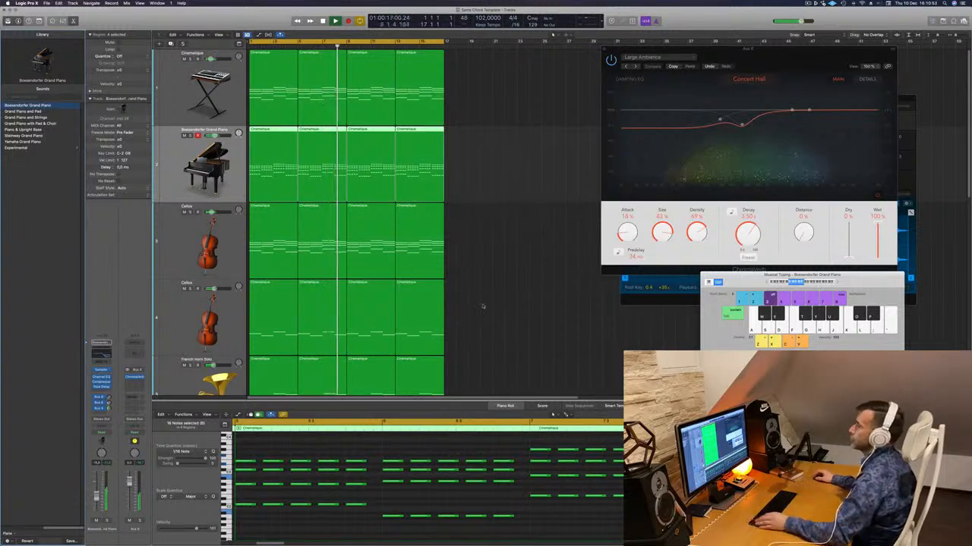
- Play the arrangement from the start and briefly solo the Deeper Emotion bass track to hear it alone
scroll(495, 236, down, 8)
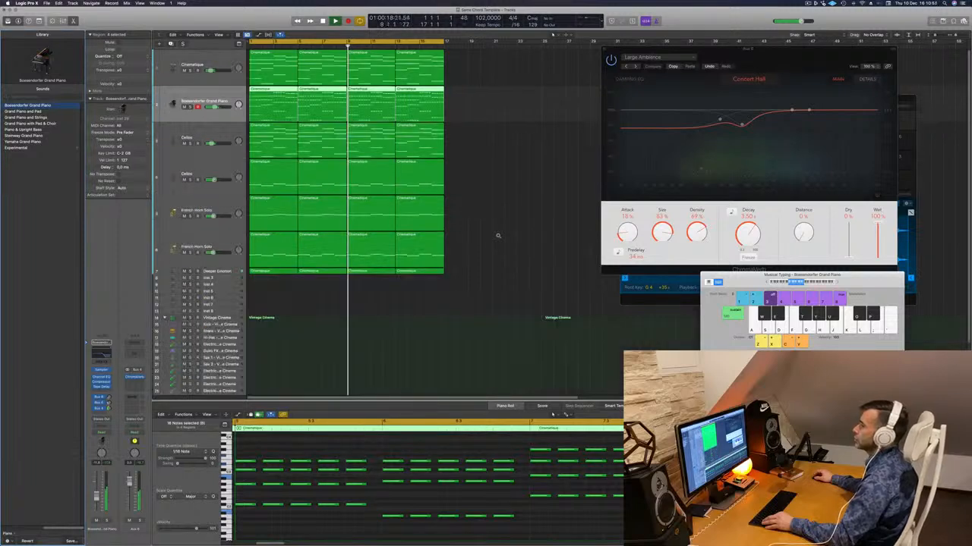
scroll(501, 228, down, 3)
key(Return)
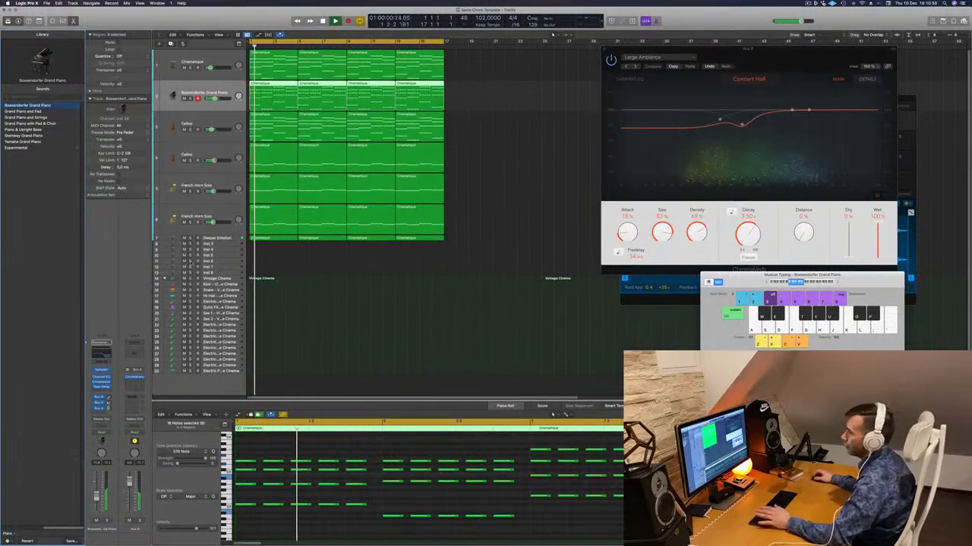
click(218, 239)
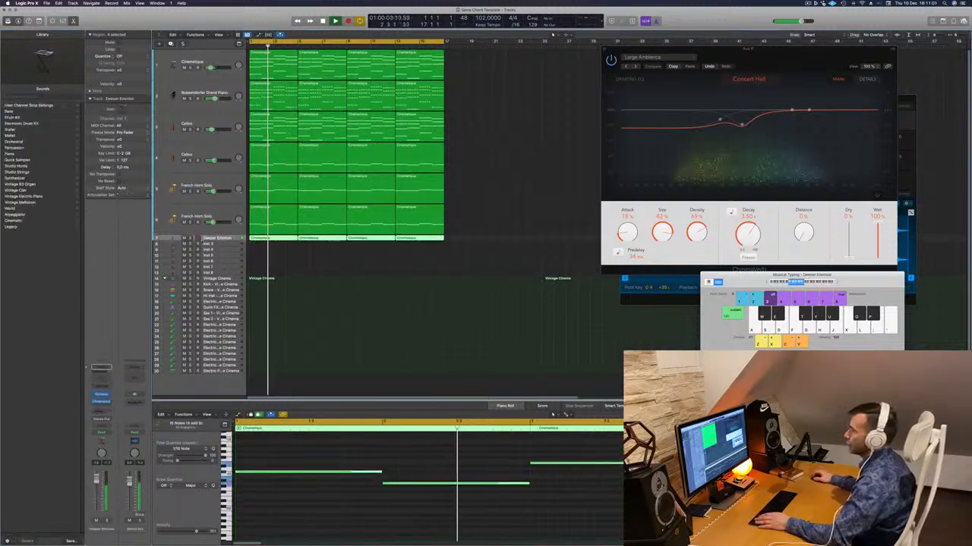
key(ctrl+s)
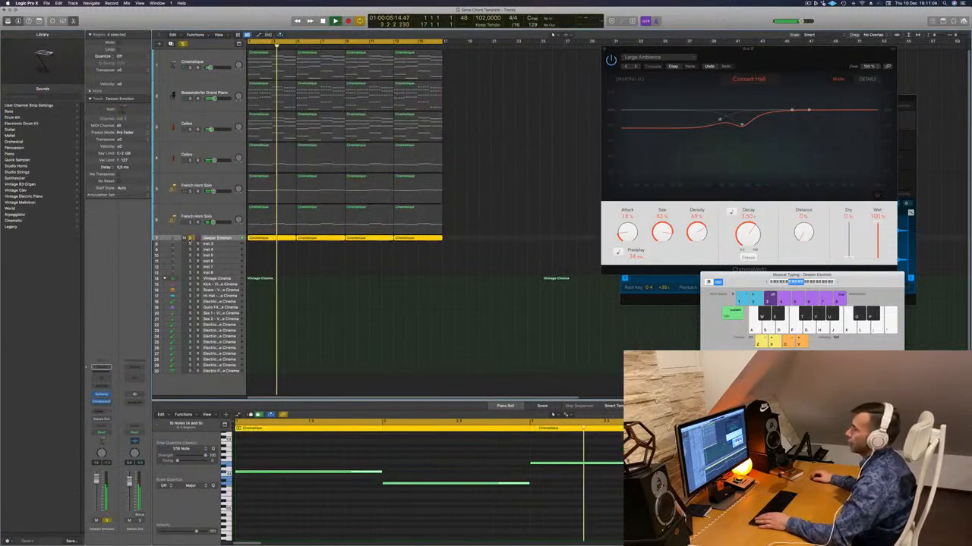
key(ctrl+s)
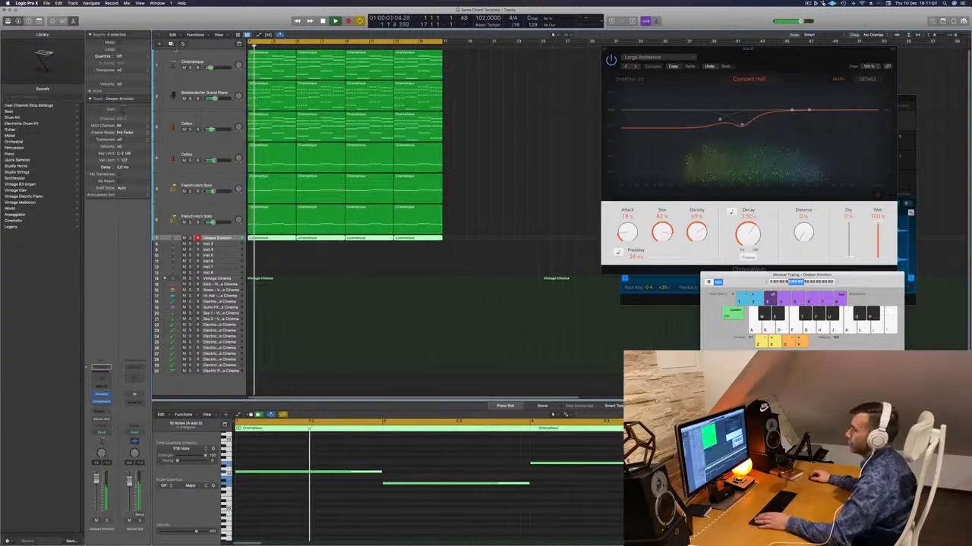
- Move the four bass regions onto a duplicate of the Deeper Emotion track and transpose their notes up one octave
key(super+d)
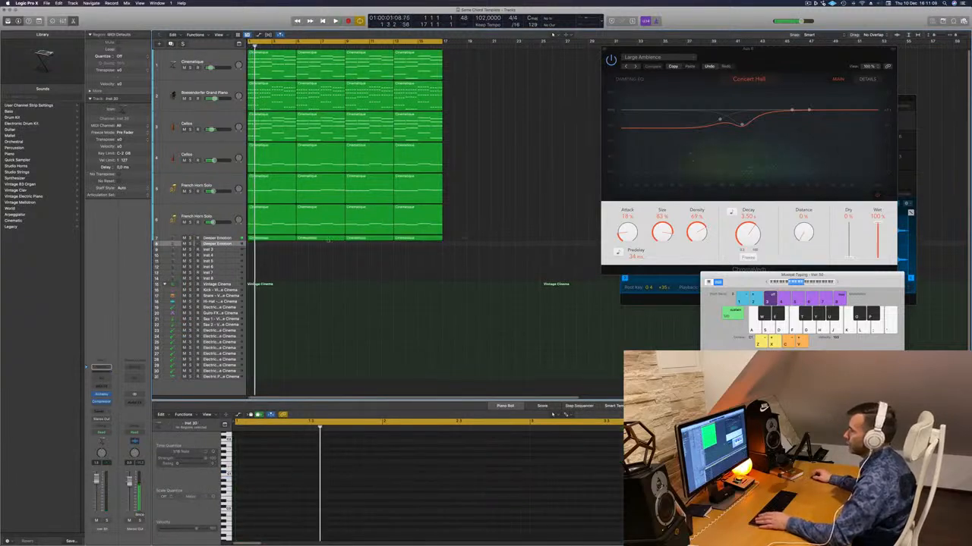
drag(465, 239, 259, 255)
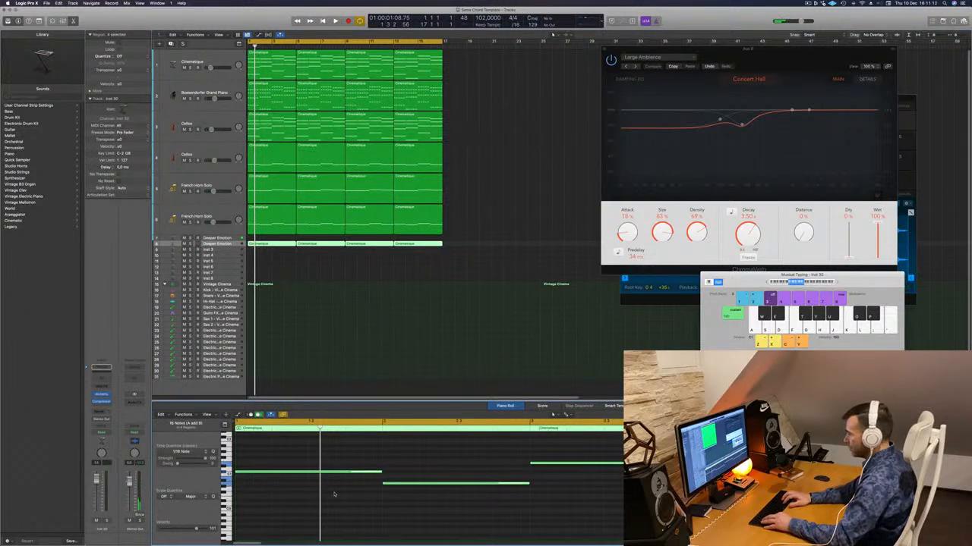
key(alt+shift+Up)
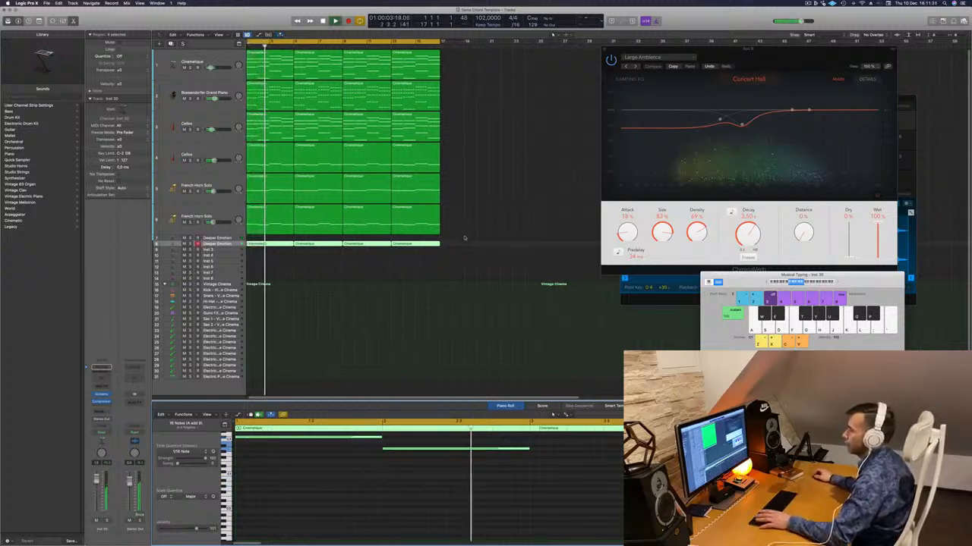
key(Return)
- Copy the four regions back onto the original Deeper Emotion track and transpose all of those notes down one octave
click(274, 245)
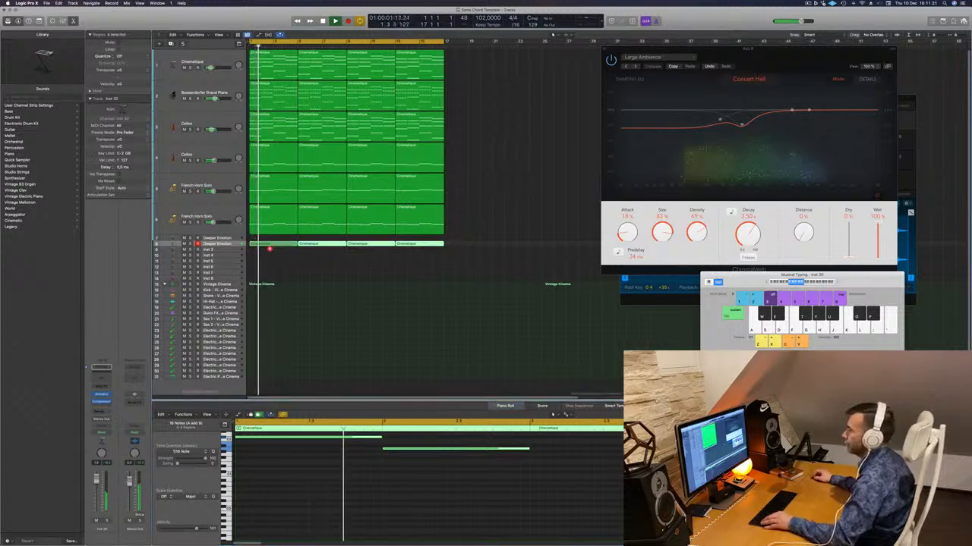
drag(267, 244, 273, 238)
click(274, 261)
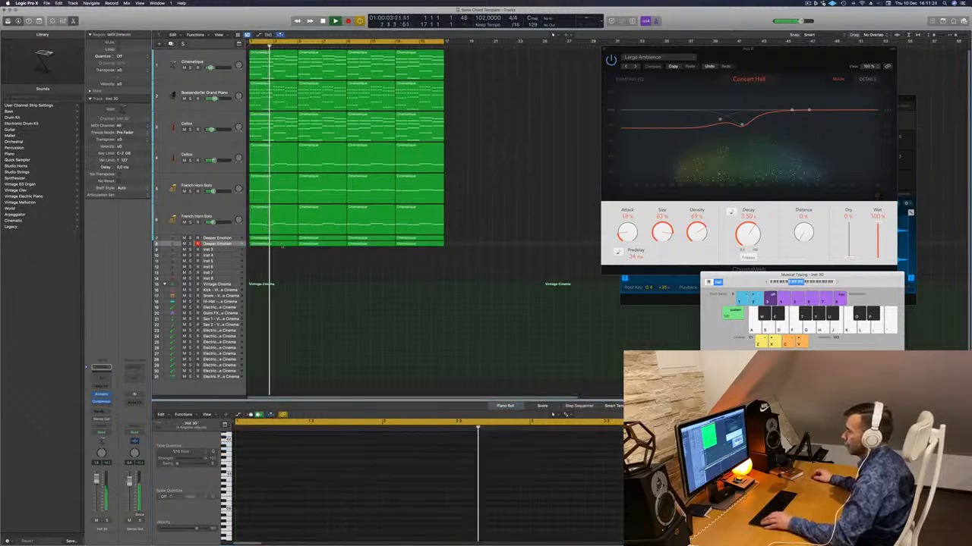
click(220, 239)
click(336, 527)
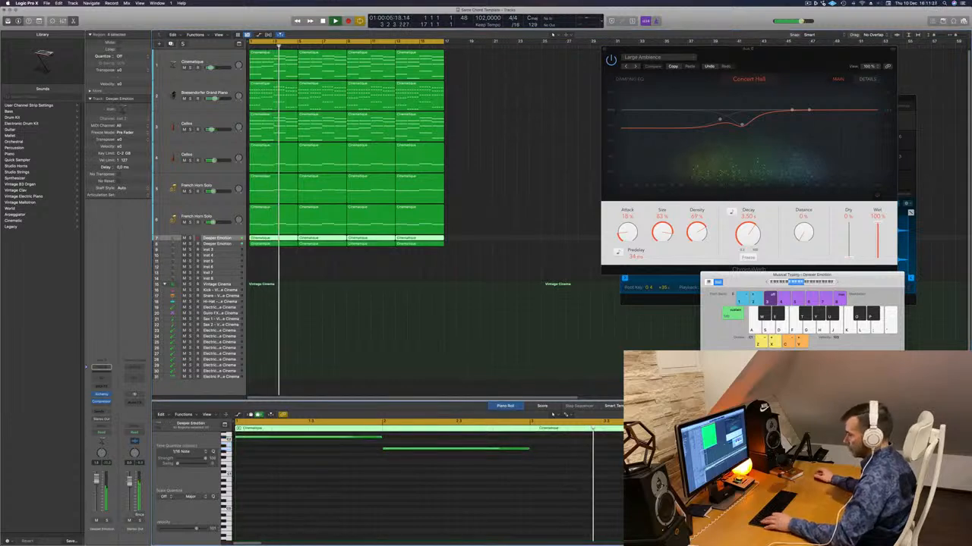
key(super+a)
key(alt+shift+Down)
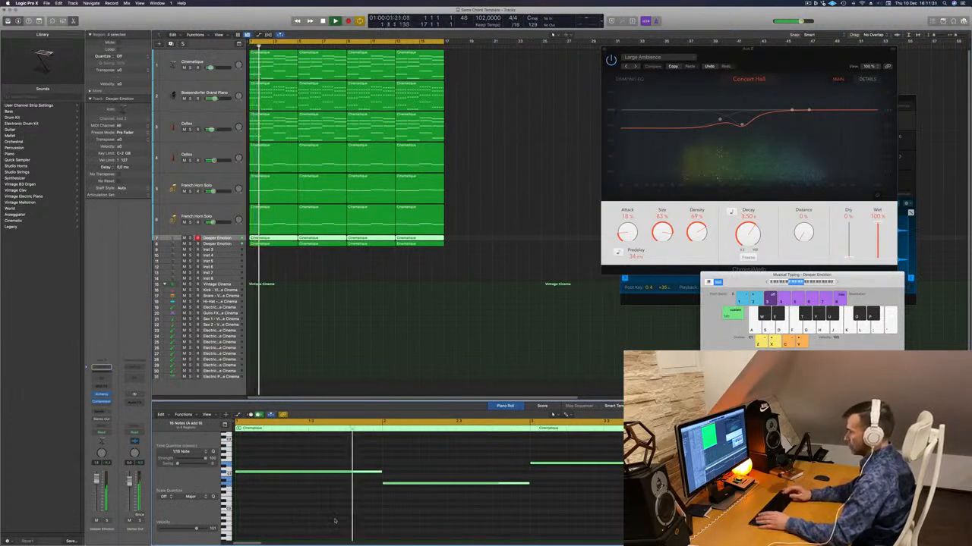
- Compare the two Deeper Emotion layers using mute and solo during playback, and leave the original lower-octave track muted
click(184, 239)
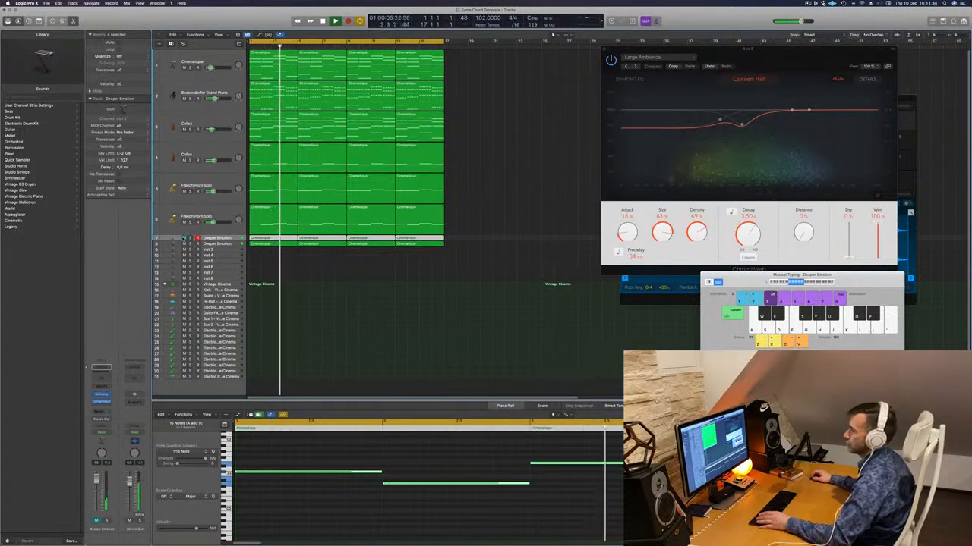
click(184, 239)
click(189, 238)
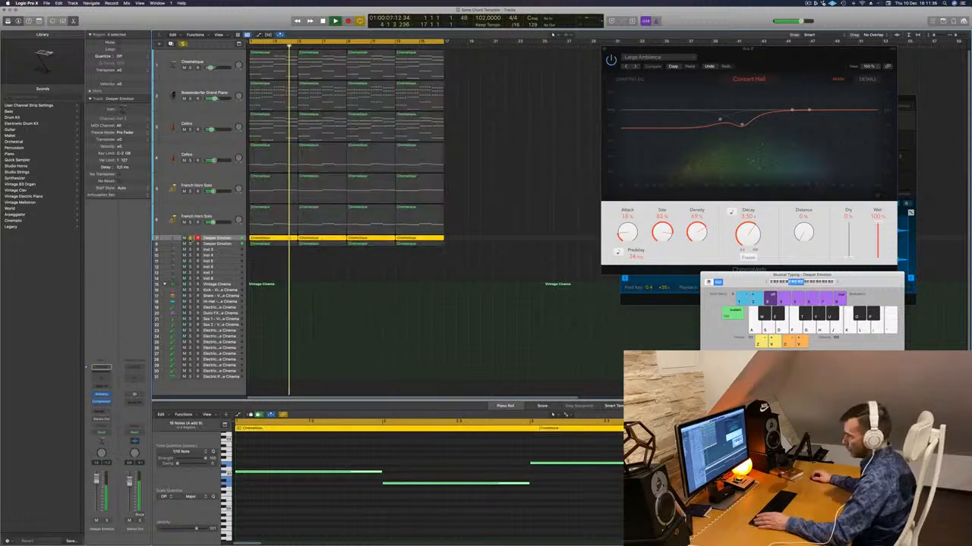
click(190, 244)
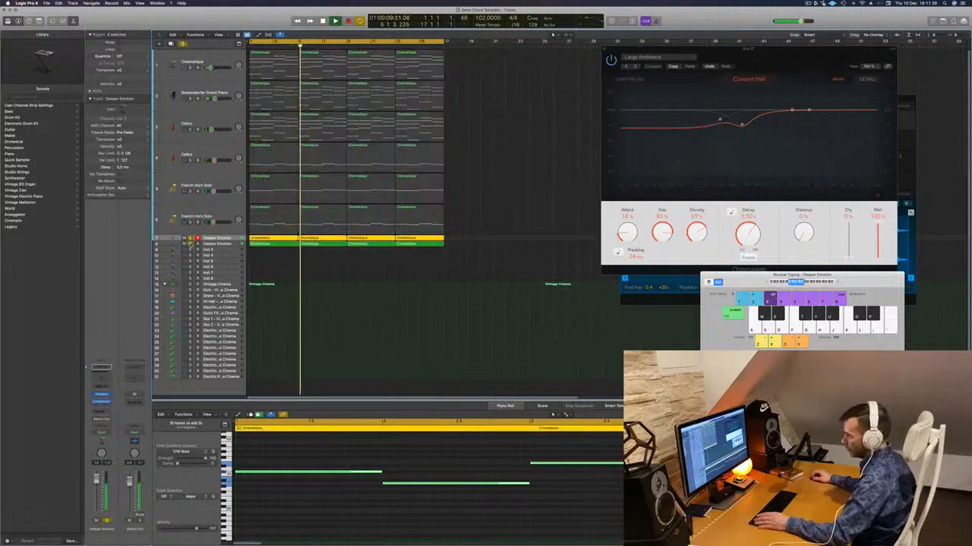
click(190, 243)
click(190, 238)
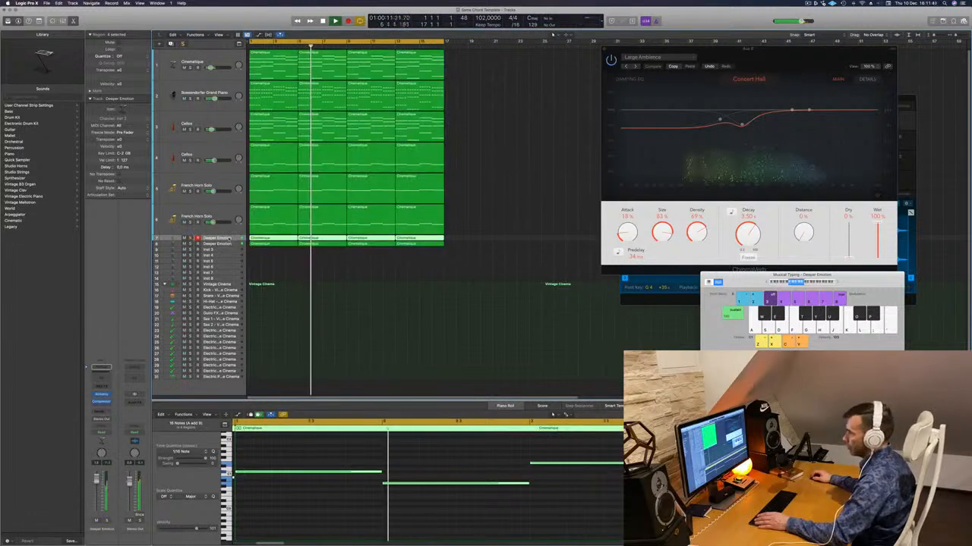
key(Return)
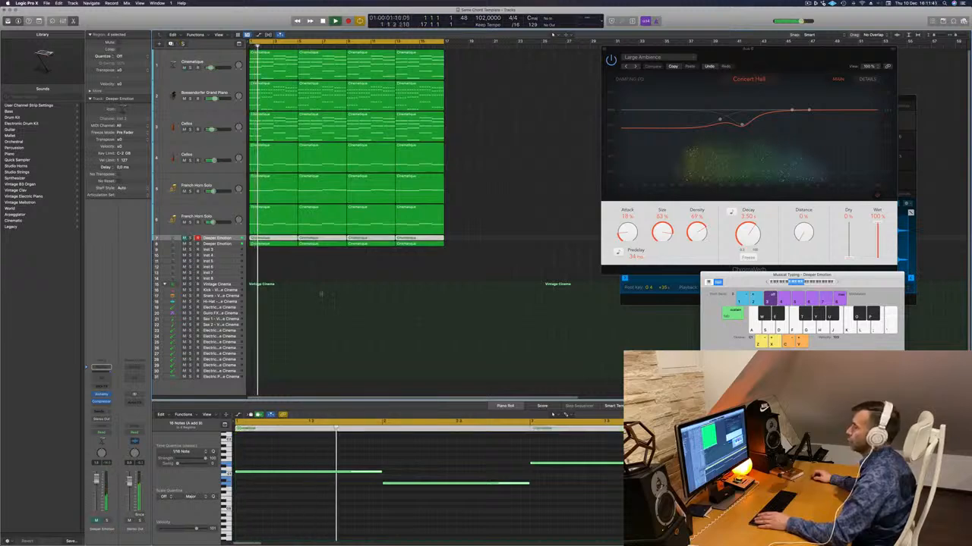
key(Return)
- Move the reverb window clear of the arrangement and close the Vintage Cinema Drum Machine Designer window
scroll(343, 284, down, 3)
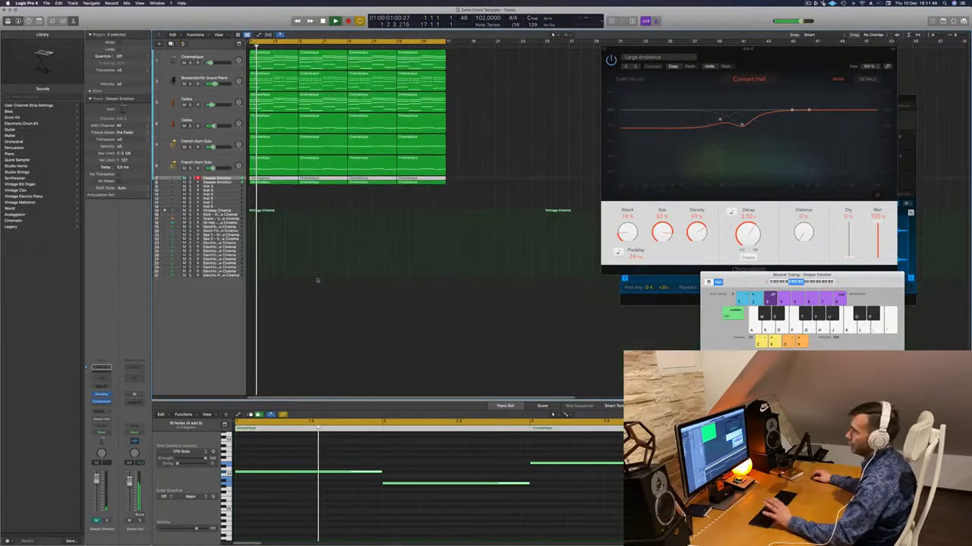
scroll(317, 280, up, 5)
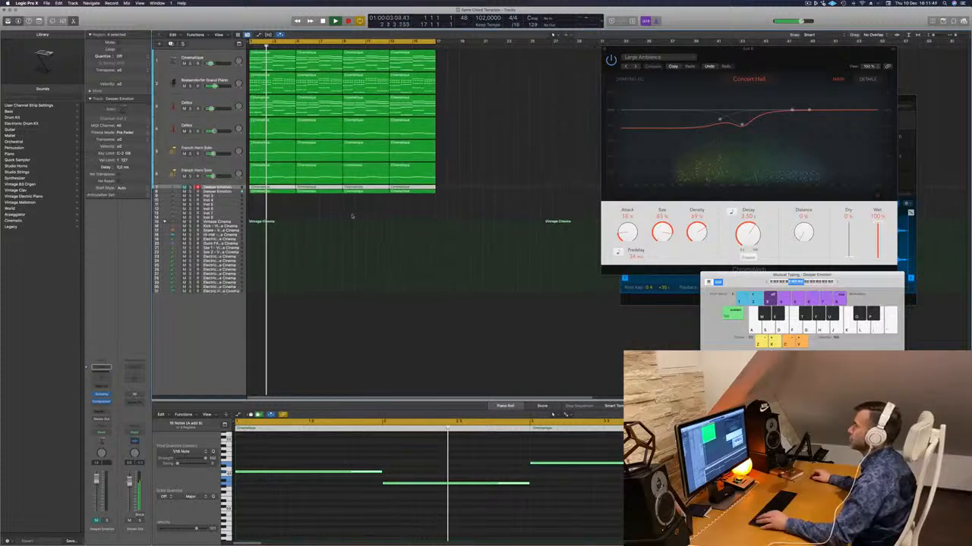
scroll(351, 216, down, 2)
drag(738, 60, 826, 242)
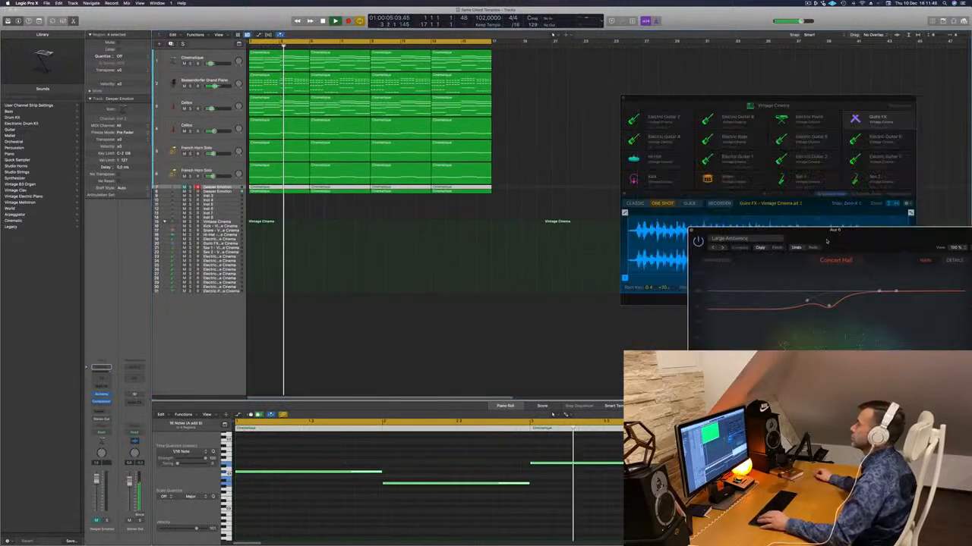
drag(623, 102, 555, 105)
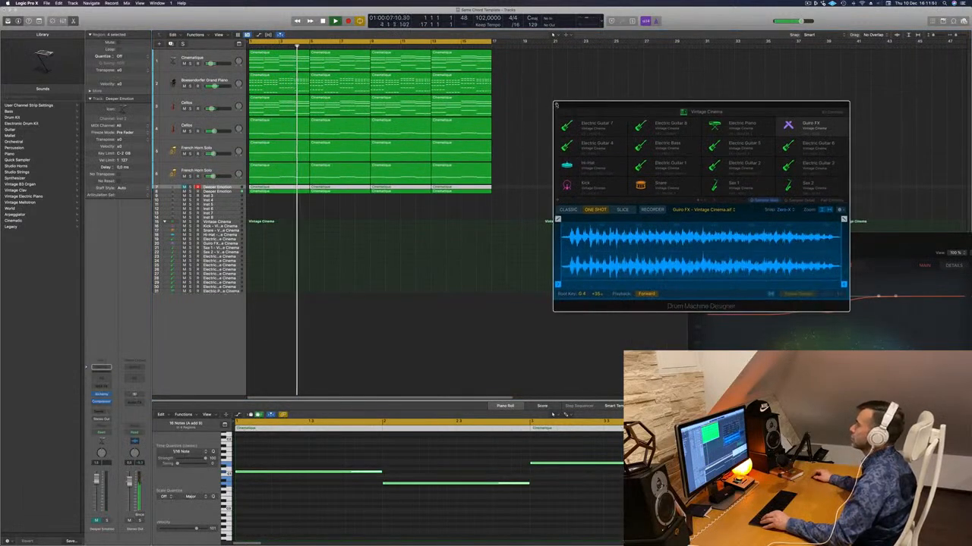
click(556, 105)
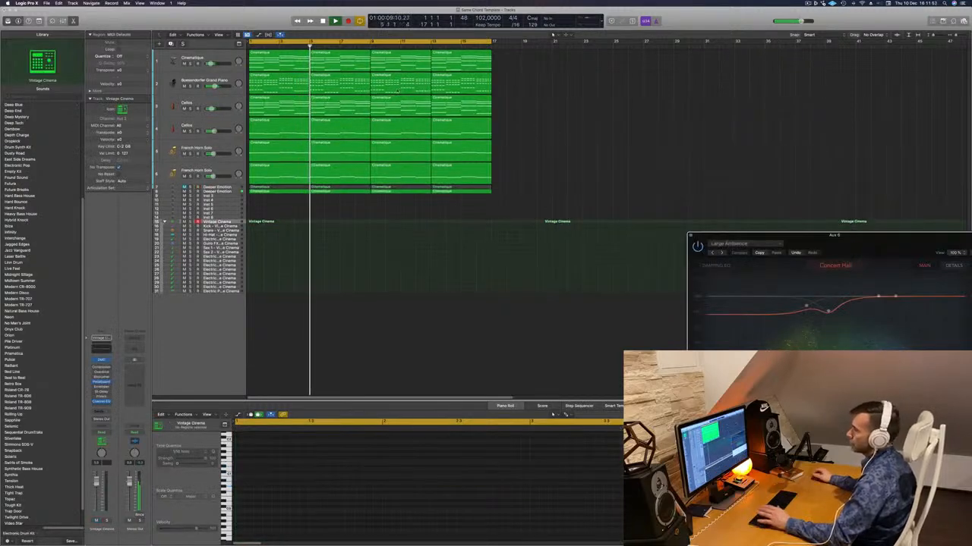
- Add a duplicate Cinematique track at the head of the track list, with copies of its four chord regions
click(204, 80)
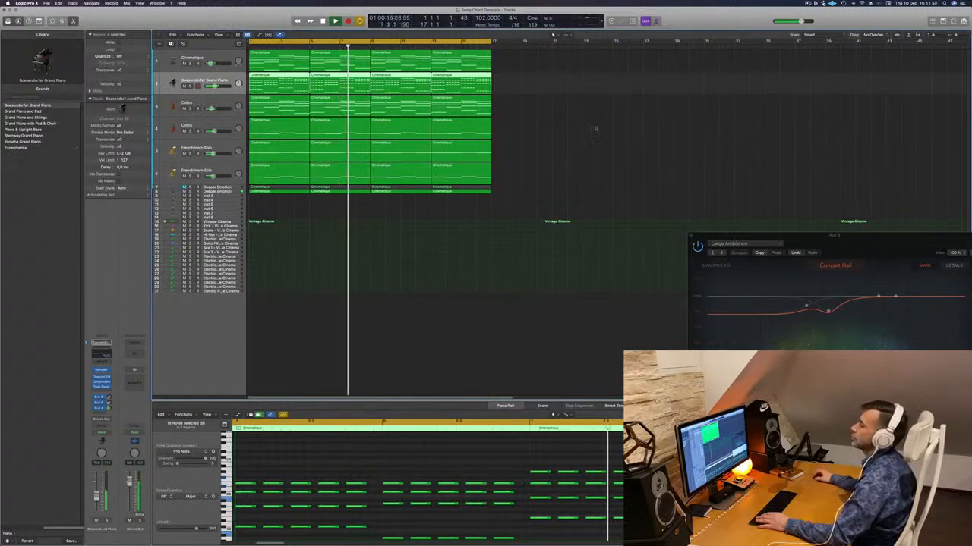
click(206, 58)
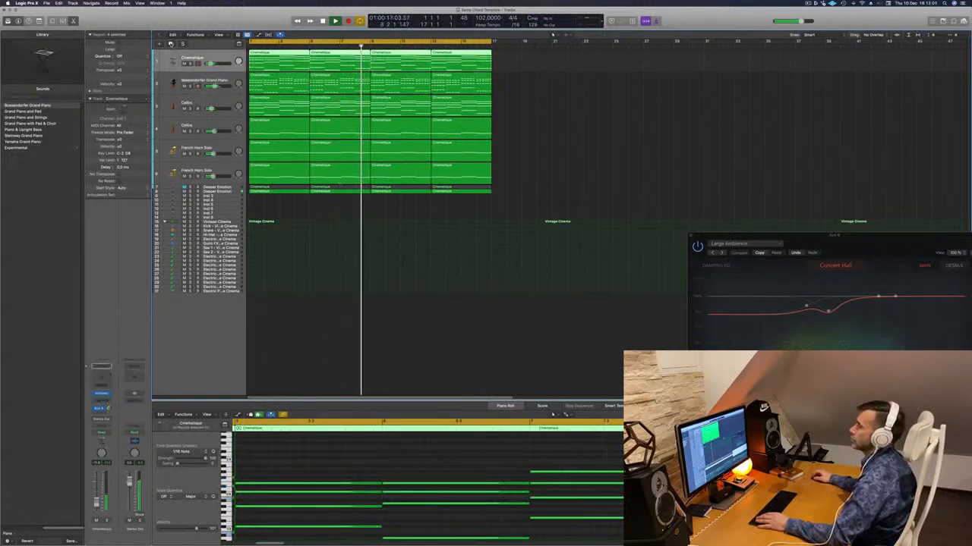
click(171, 44)
key(space)
key(space)
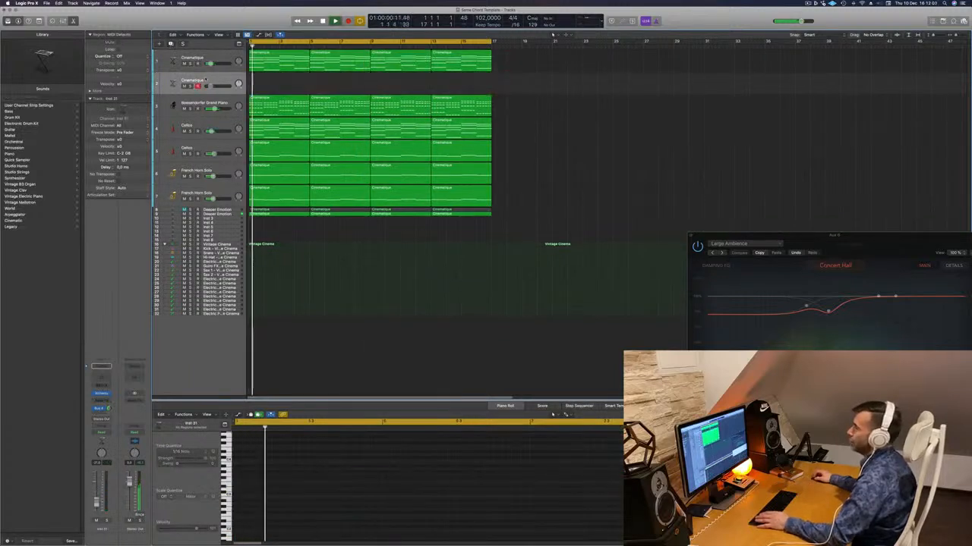
drag(210, 80, 208, 57)
key(space)
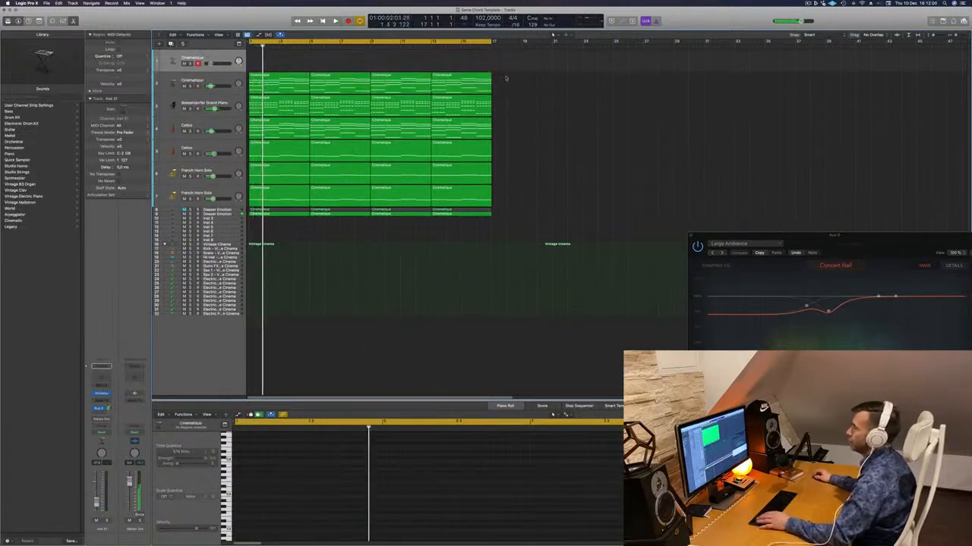
drag(507, 78, 275, 82)
drag(281, 67, 223, 56)
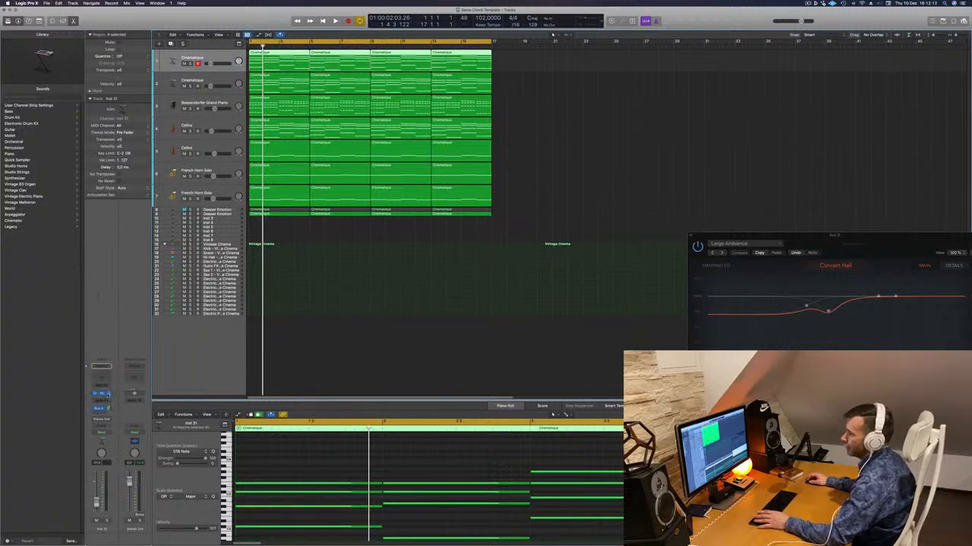
- Replace the instrument on the new Cinematique duplicate with Retro Synth and insert the Arpeggiator MIDI effect
click(108, 393)
mouse_move(148, 416)
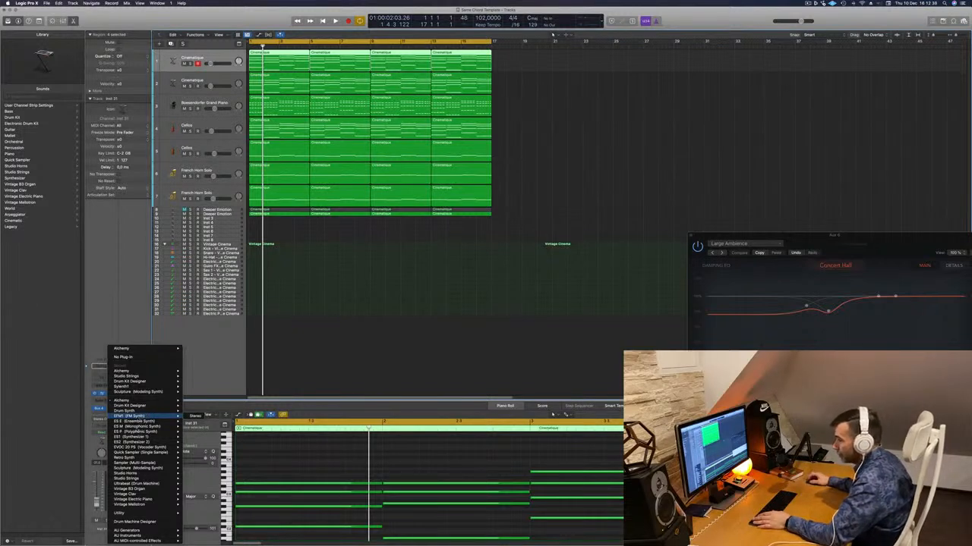
click(195, 459)
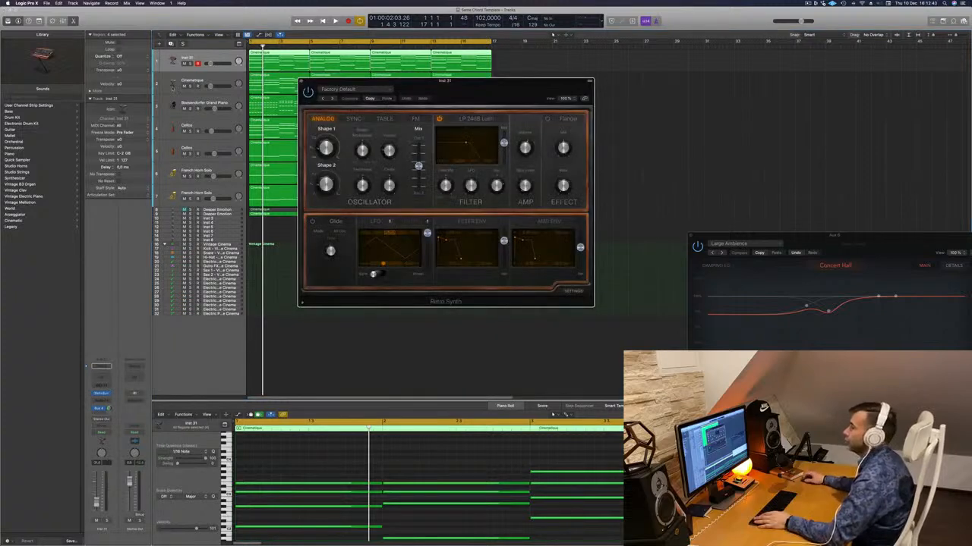
click(106, 386)
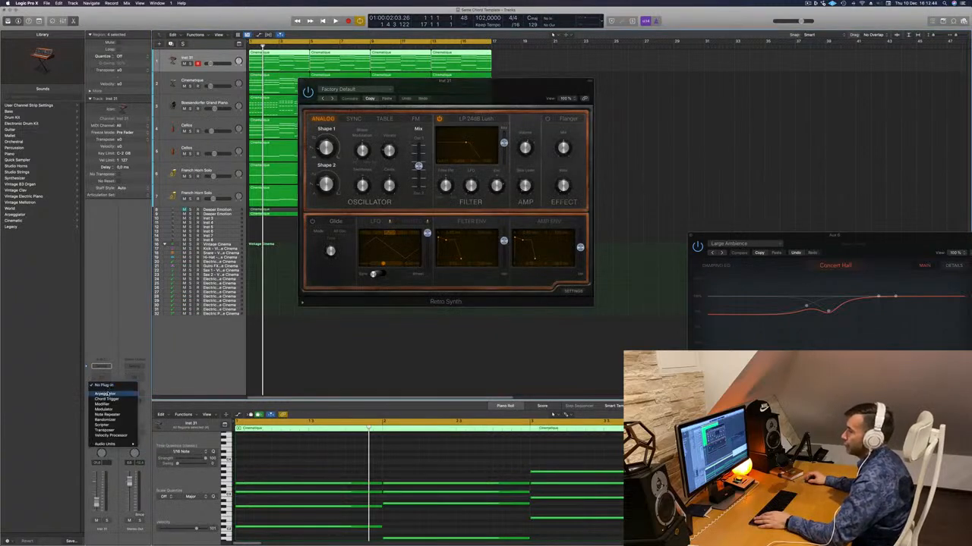
click(107, 394)
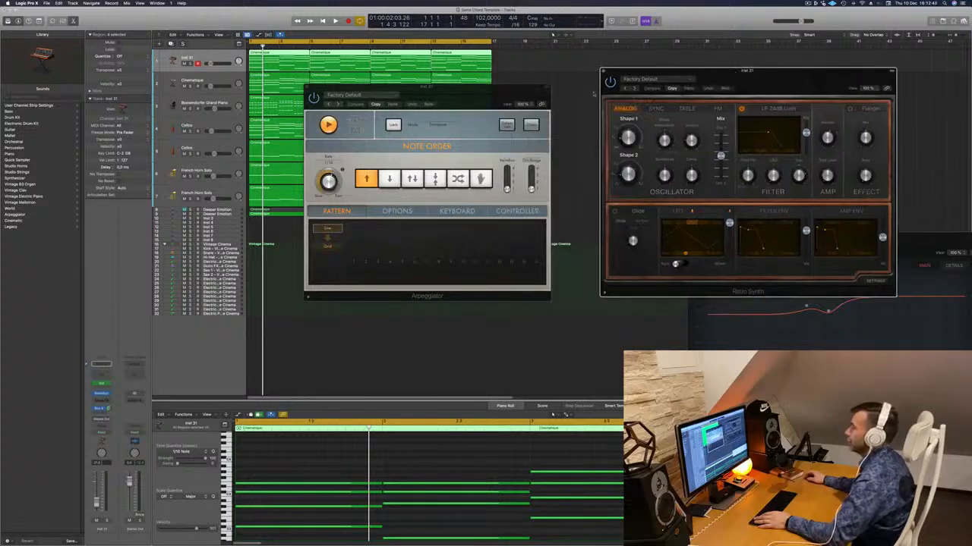
drag(466, 92, 522, 89)
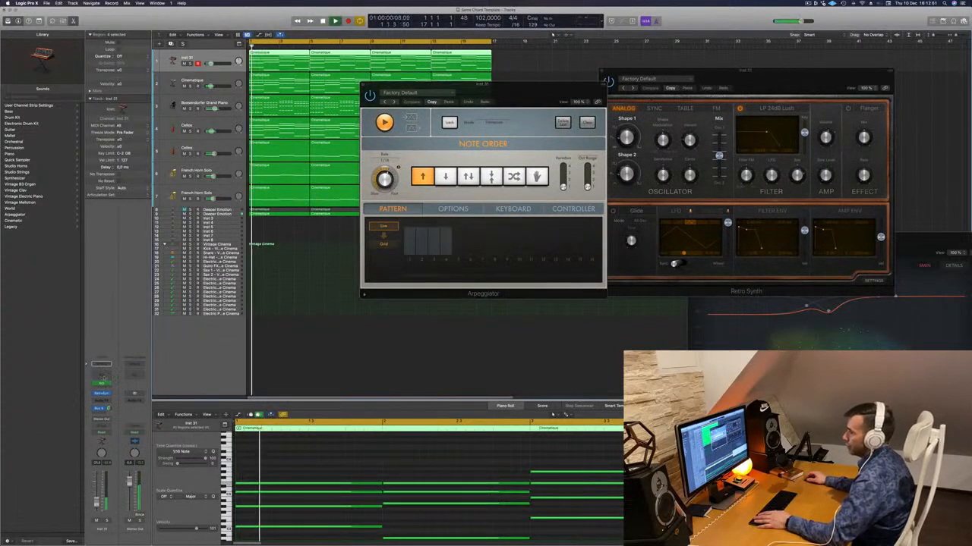
- Add a Channel EQ to the Retro Synth track with a high cut at 1190 Hz, 48 dB/Oct and a Q of 0.71
click(101, 377)
click(749, 114)
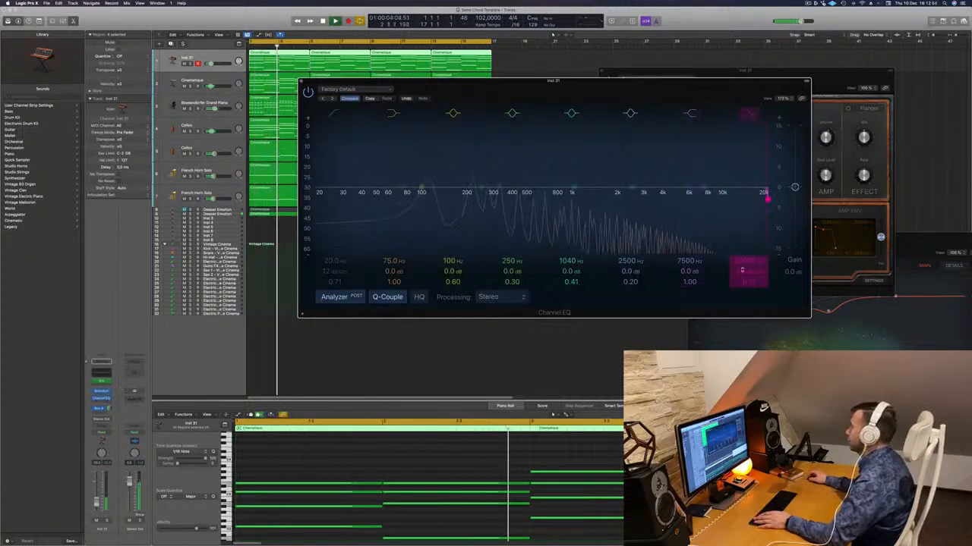
drag(765, 197, 583, 199)
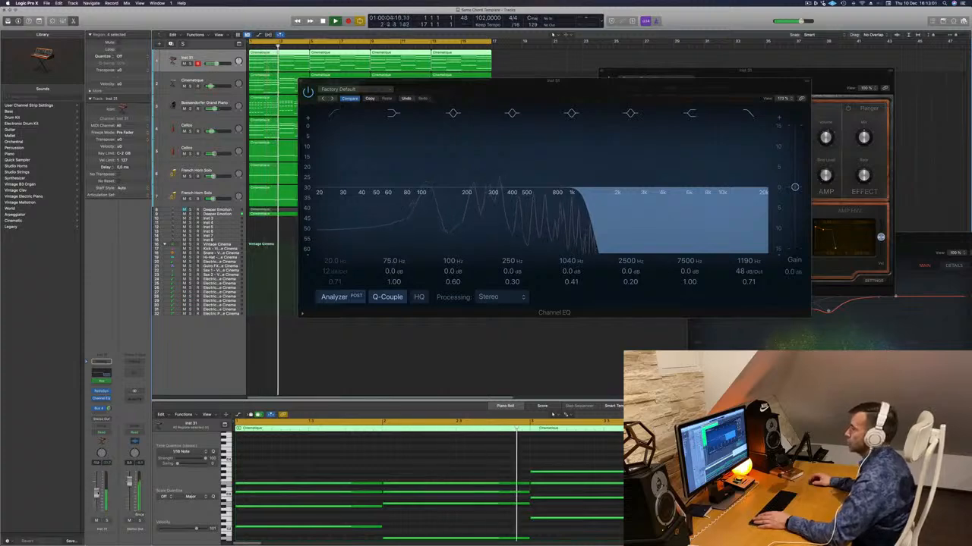
drag(594, 83, 423, 191)
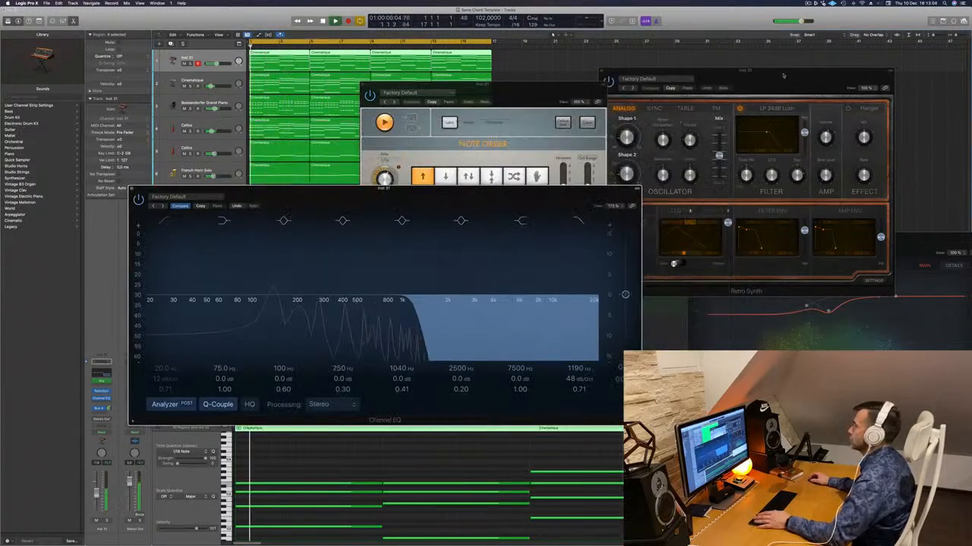
- Shift the Retro Synth oscillator mix slightly toward Shape 1 and move the Retro Synth and Channel EQ windows clear of the arrangement
drag(646, 138, 615, 123)
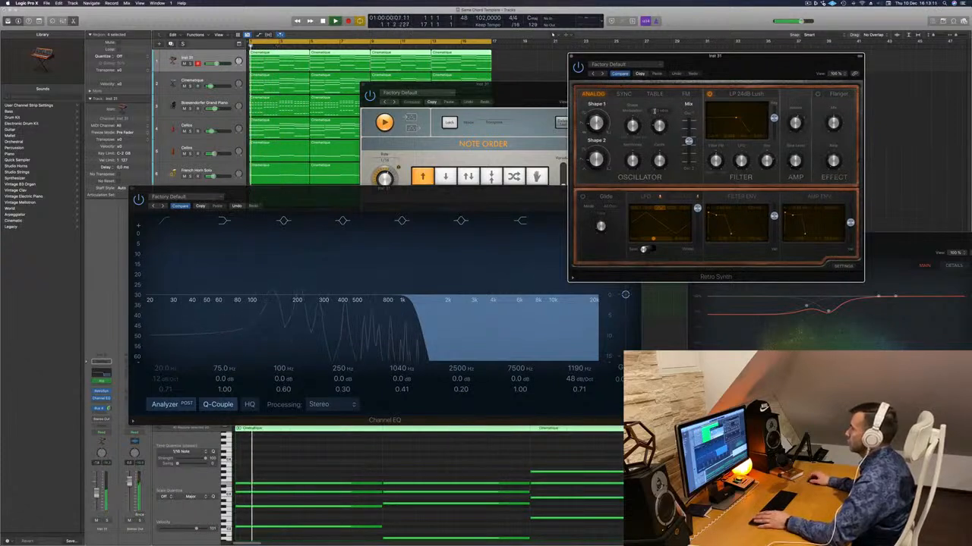
mouse_move(690, 142)
mouse_down()
mouse_move(691, 166)
mouse_move(693, 107)
mouse_move(690, 137)
mouse_up()
drag(729, 70, 858, 59)
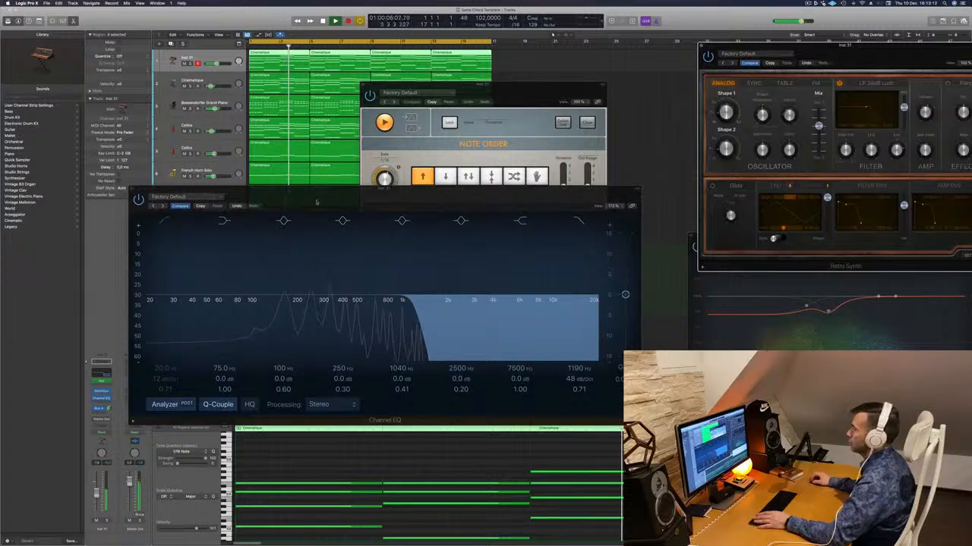
drag(383, 189, 685, 186)
- Transpose all notes in the Retro Synth regions down one octave and restart playback
key(space)
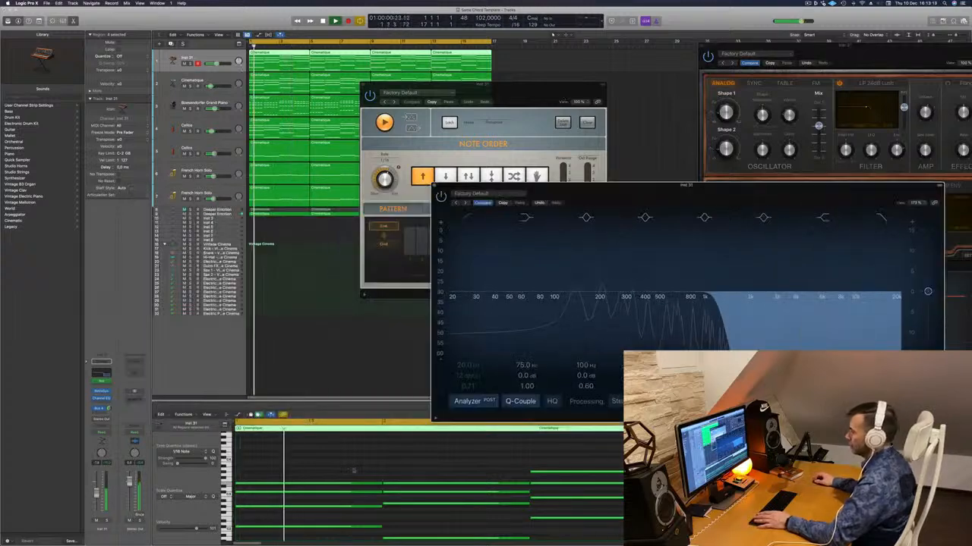
key(space)
click(354, 470)
key(super+a)
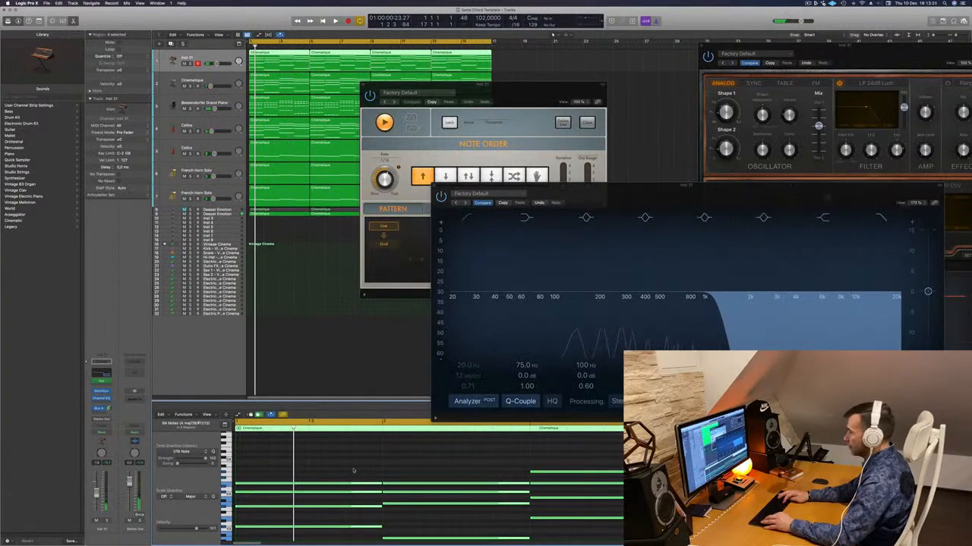
key(shift+alt+Down)
key(space)
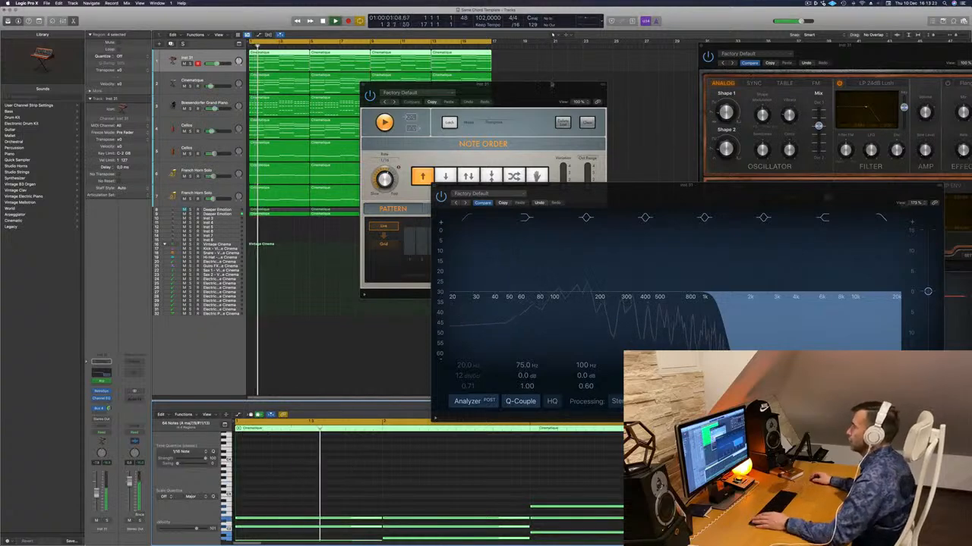
- Rearrange the Arpeggiator and Retro Synth windows, and reselect all the octave-lowered notes in the piano roll during playback
drag(551, 84, 627, 59)
click(375, 486)
key(space)
key(space)
scroll(375, 485, down, 1)
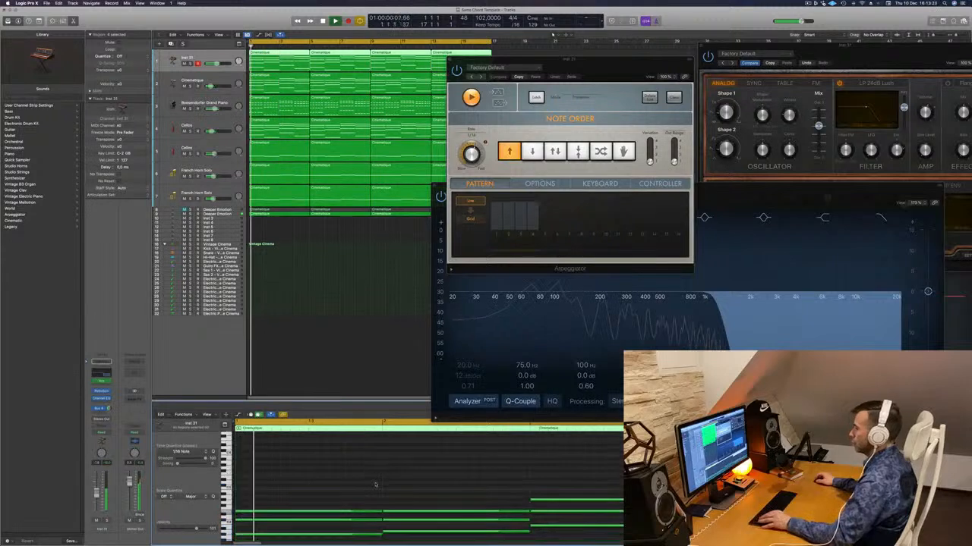
scroll(375, 484, down, 2)
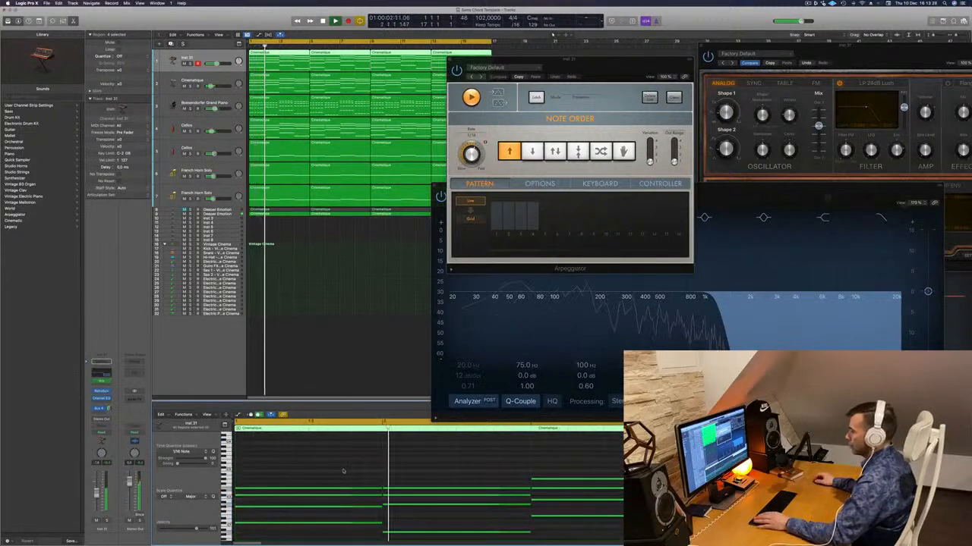
key(super+a)
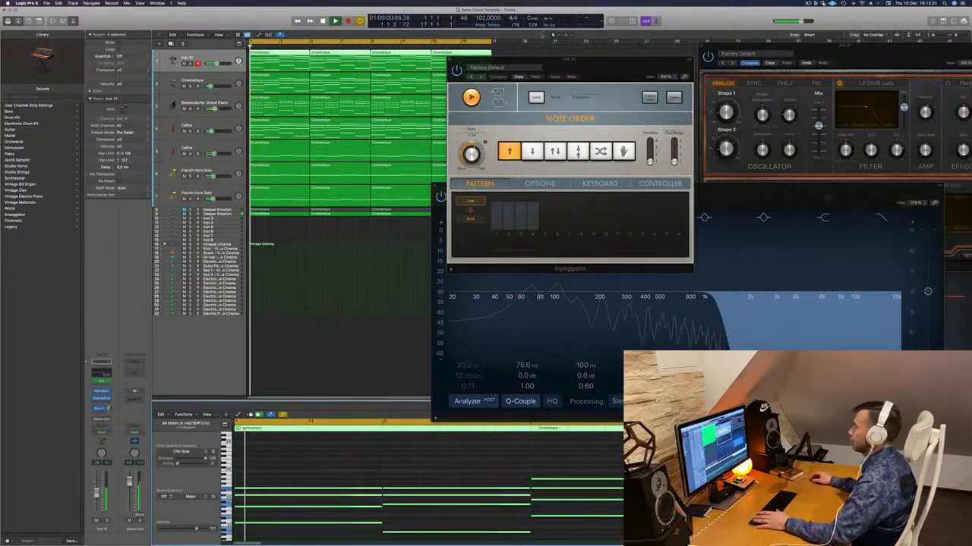
drag(580, 67, 438, 218)
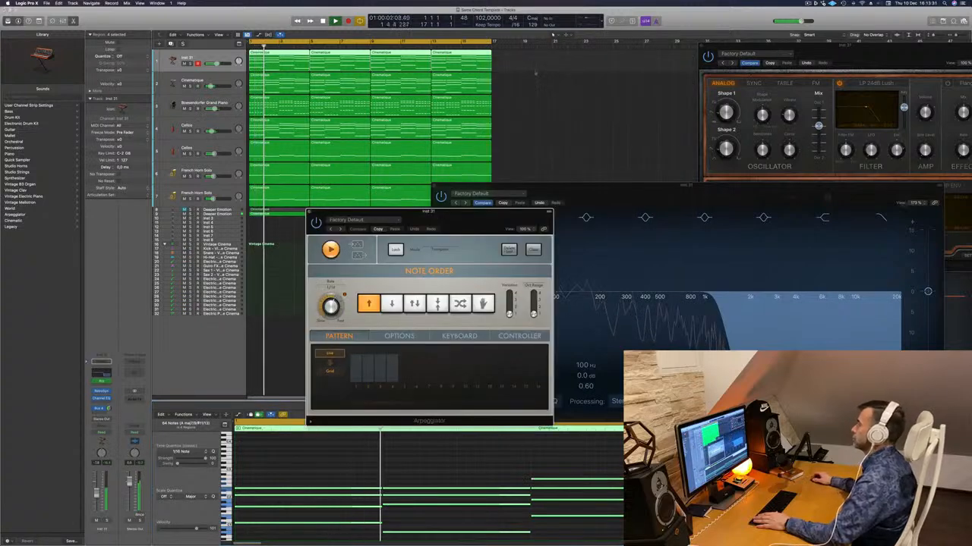
drag(835, 51, 685, 55)
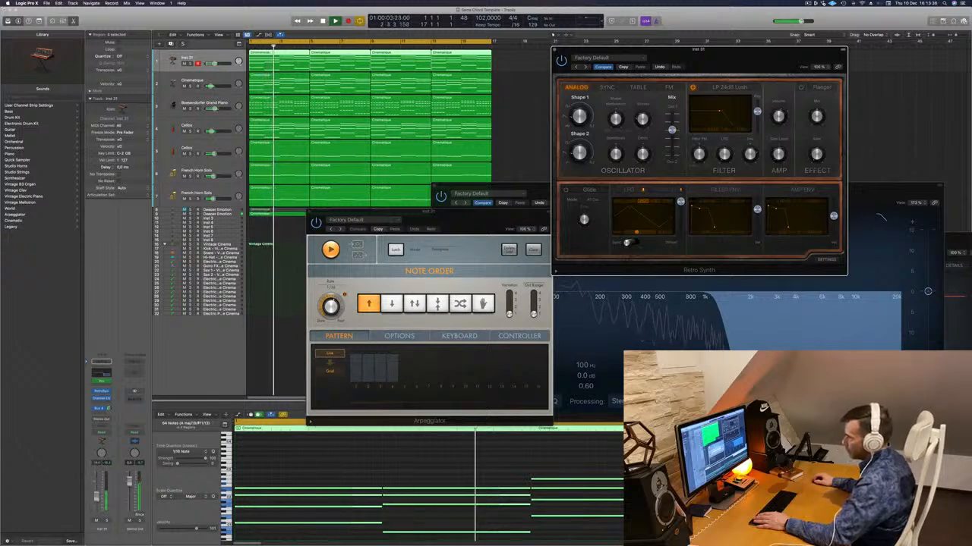
- Add a low cut at 188 Hz, 12 dB/Oct, Q 0.79 to the Retro Synth's Channel EQ and lower its high cut slightly
drag(898, 195, 768, 202)
click(340, 225)
drag(335, 265, 462, 258)
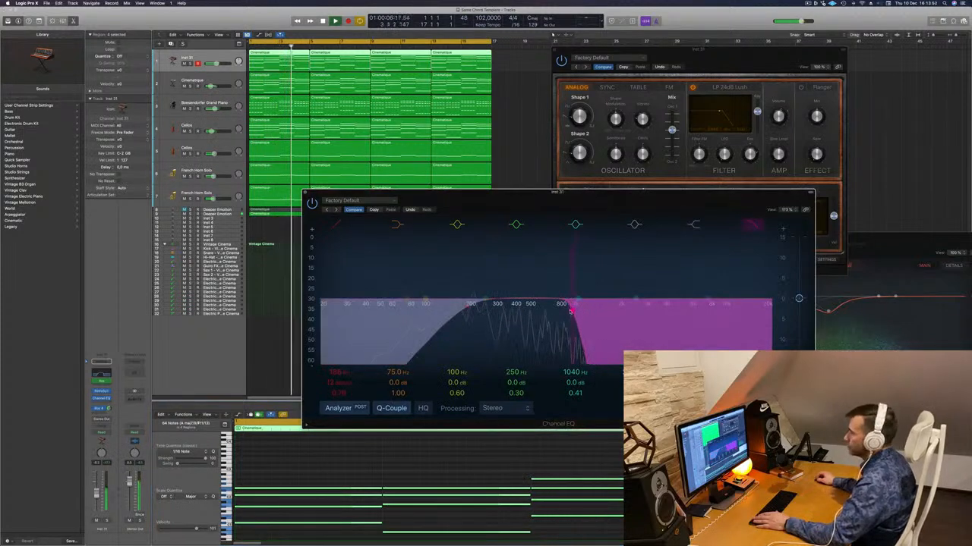
key(space)
key(space)
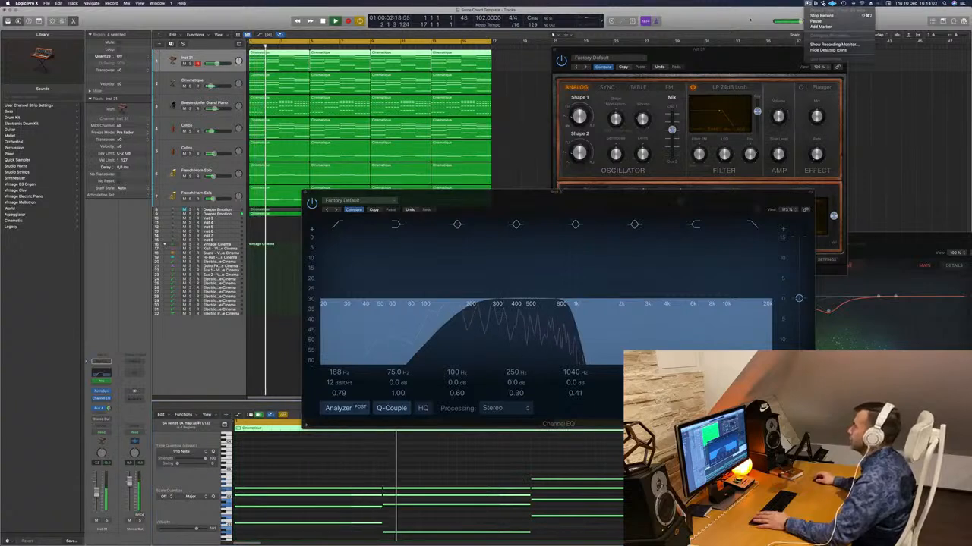
- Close the Channel EQ, Retro Synth and Arpeggiator windows to clear the arrangement
drag(785, 50, 837, 44)
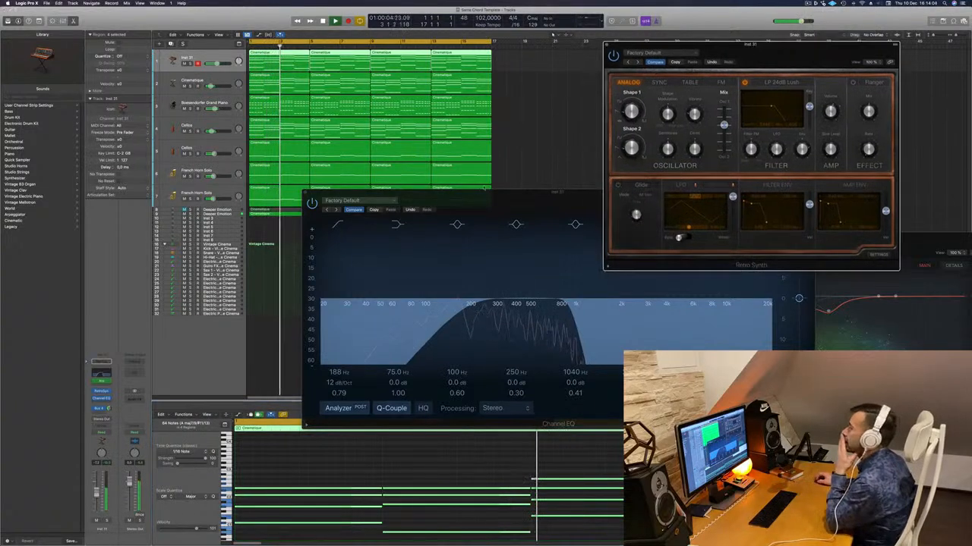
drag(409, 191, 276, 212)
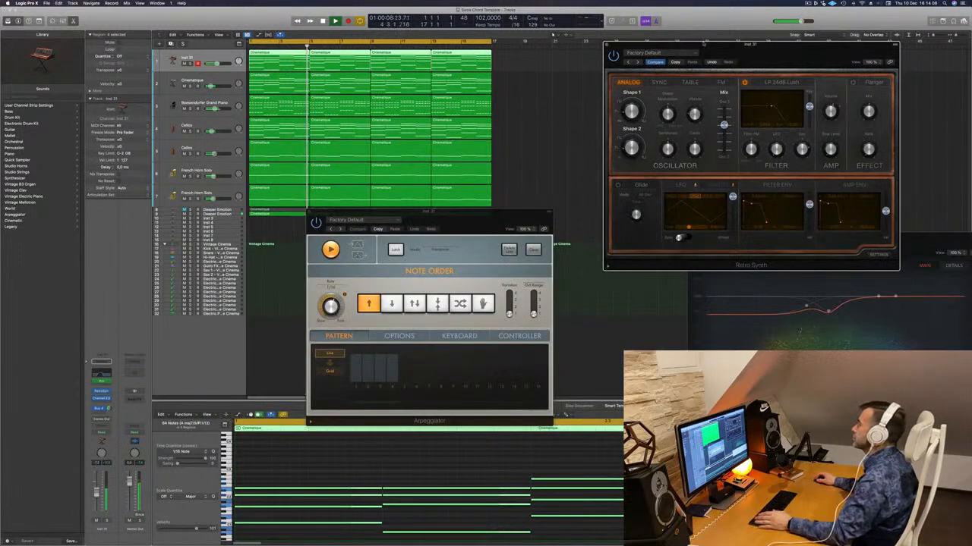
drag(703, 52, 587, 95)
click(491, 94)
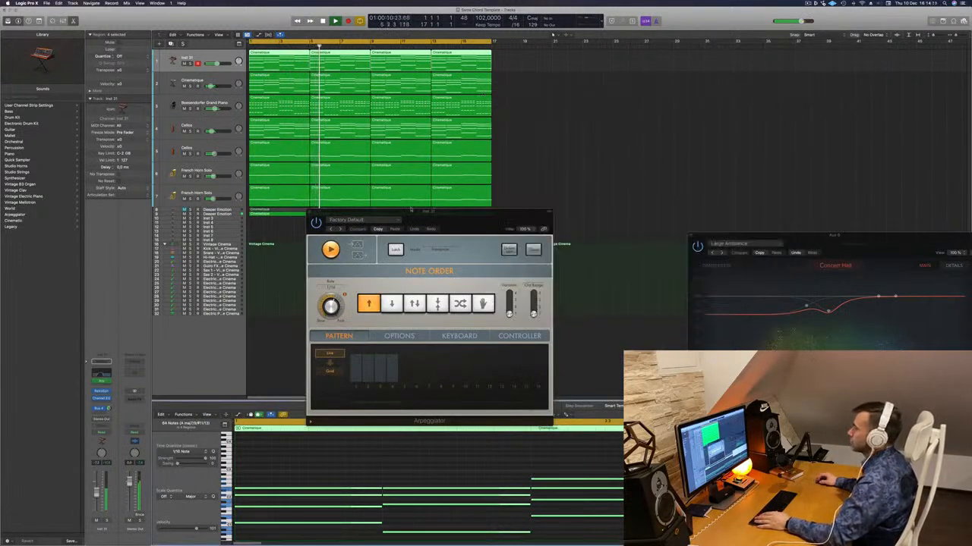
drag(426, 212, 524, 257)
click(407, 256)
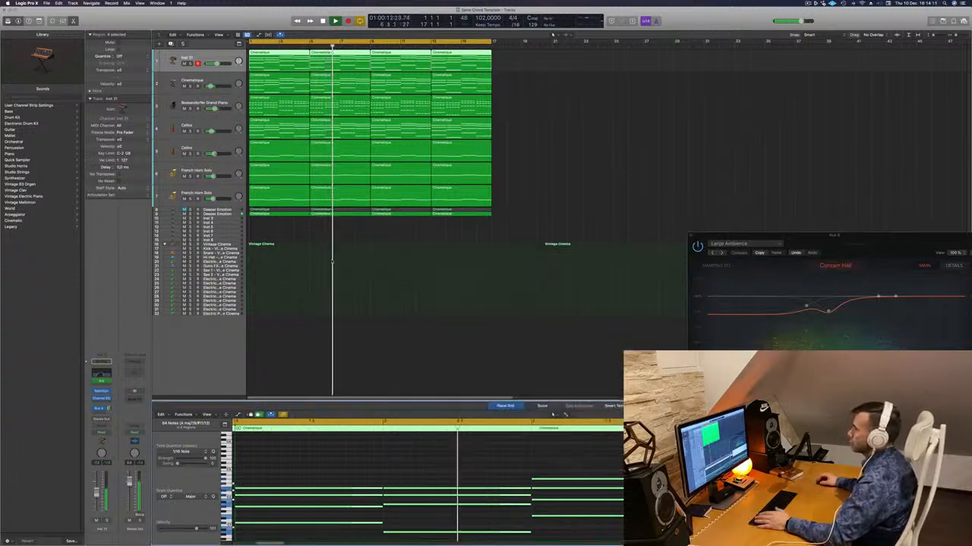
- Return the playhead to the project start and show the secondary time ruler above the tracks
key(Return)
click(220, 34)
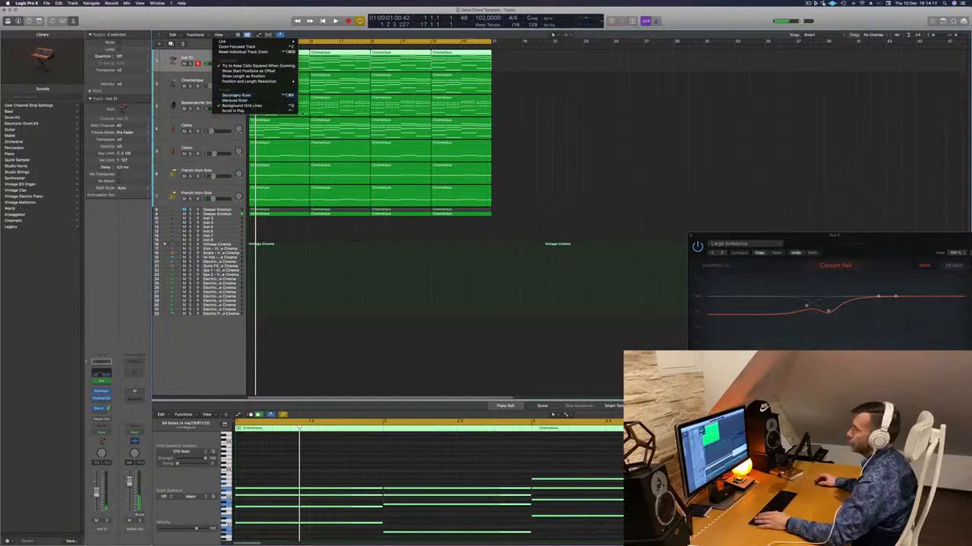
click(236, 95)
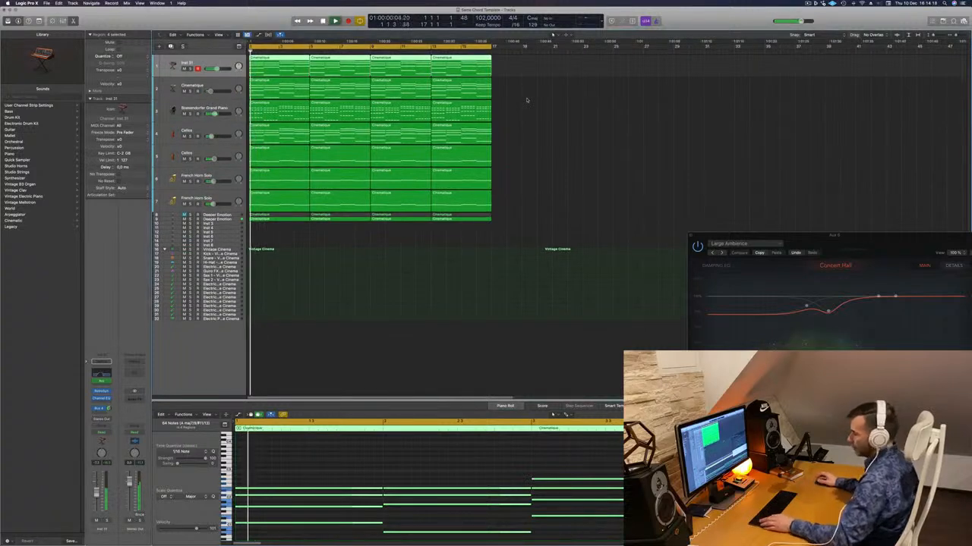
- Repeat the four-region progression on all layered tracks until it plays four times in a row, and clear the selection
key(super+r)
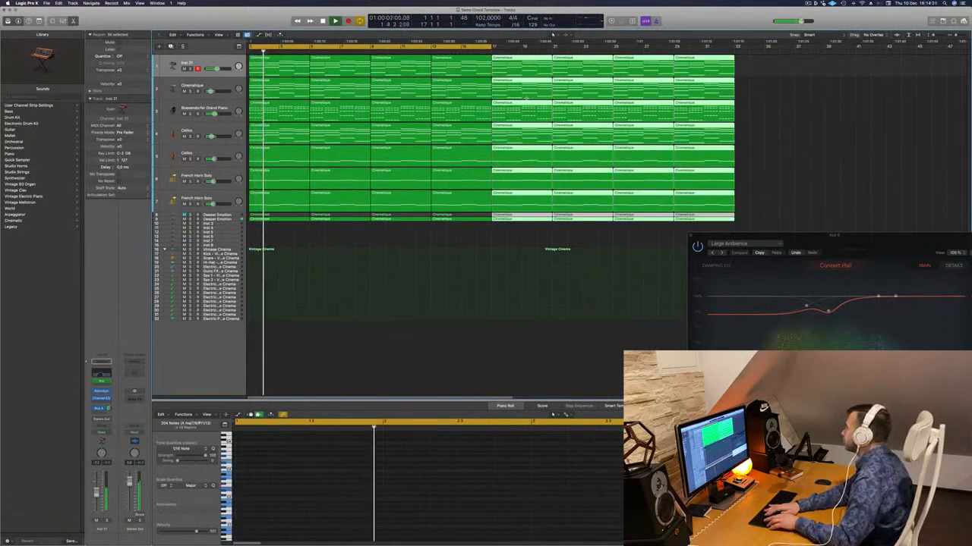
key(super+r)
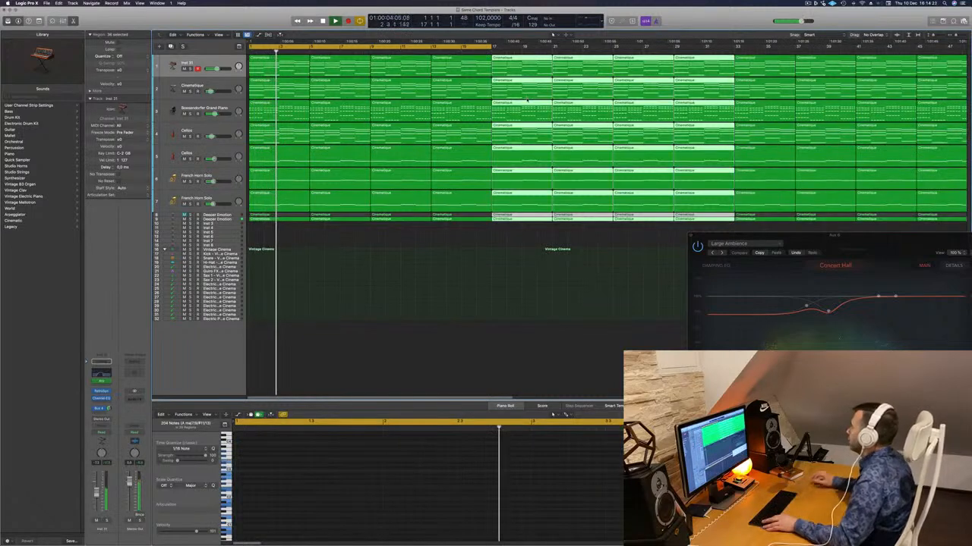
scroll(673, 79, left, 10)
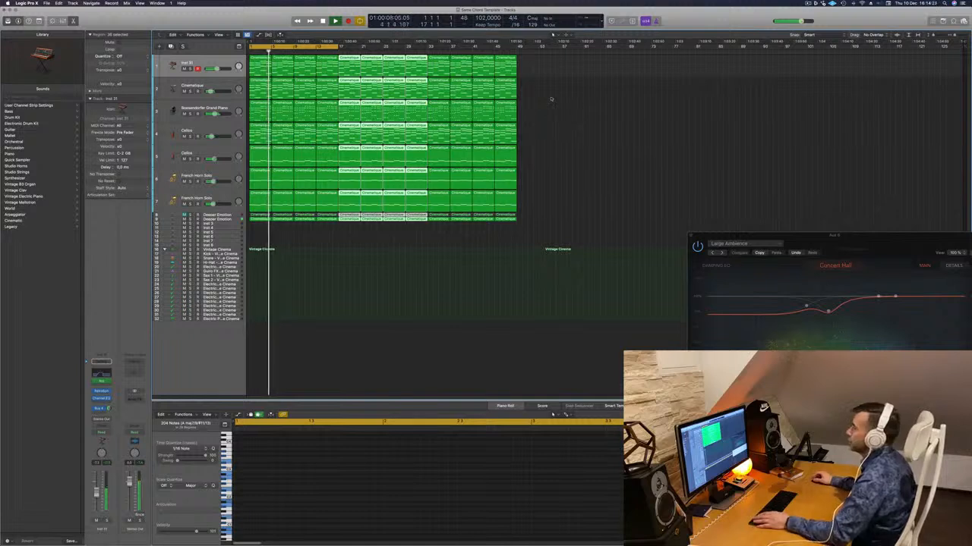
key(super+r)
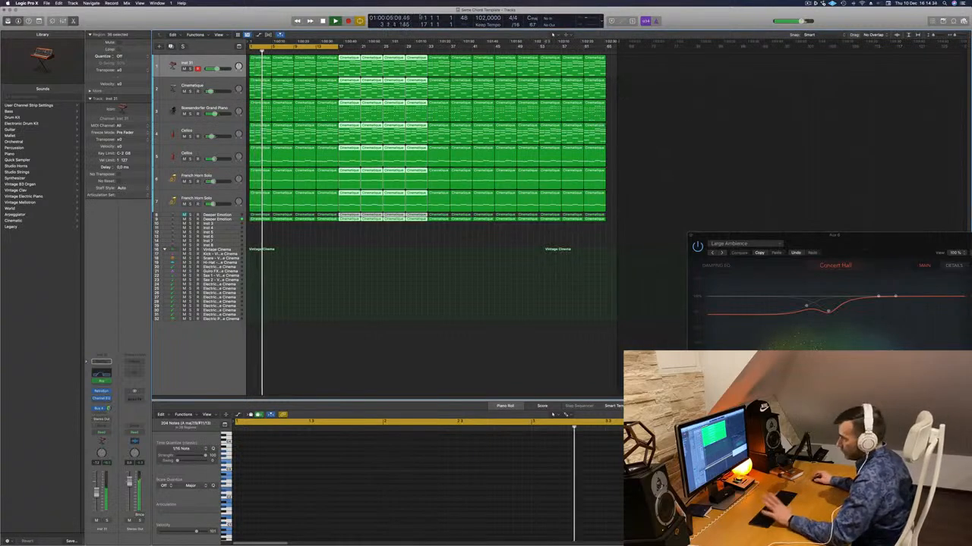
click(319, 237)
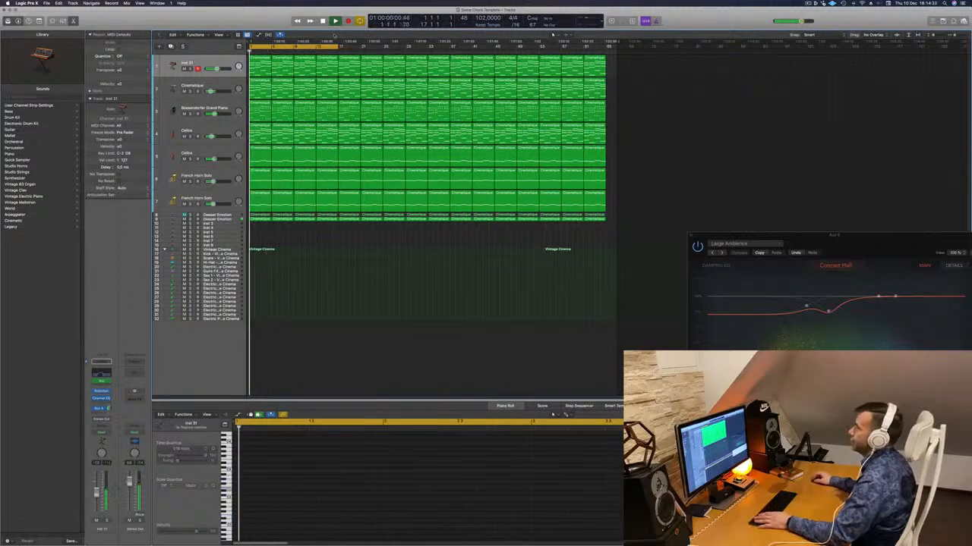
- Extend the cycle range to the end of the last repeated regions and fit the longer arrangement in view
drag(337, 45, 606, 62)
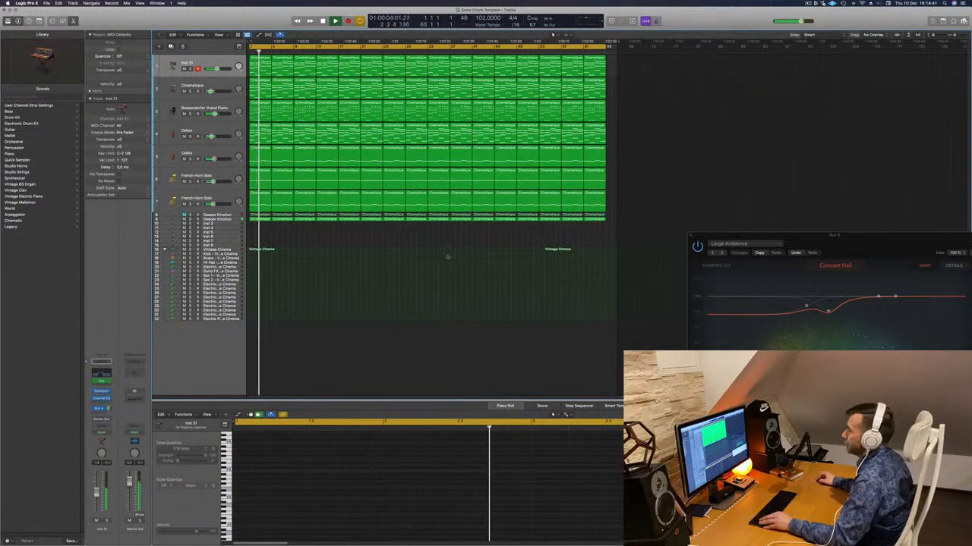
scroll(447, 257, up, 5)
scroll(444, 257, right, 5)
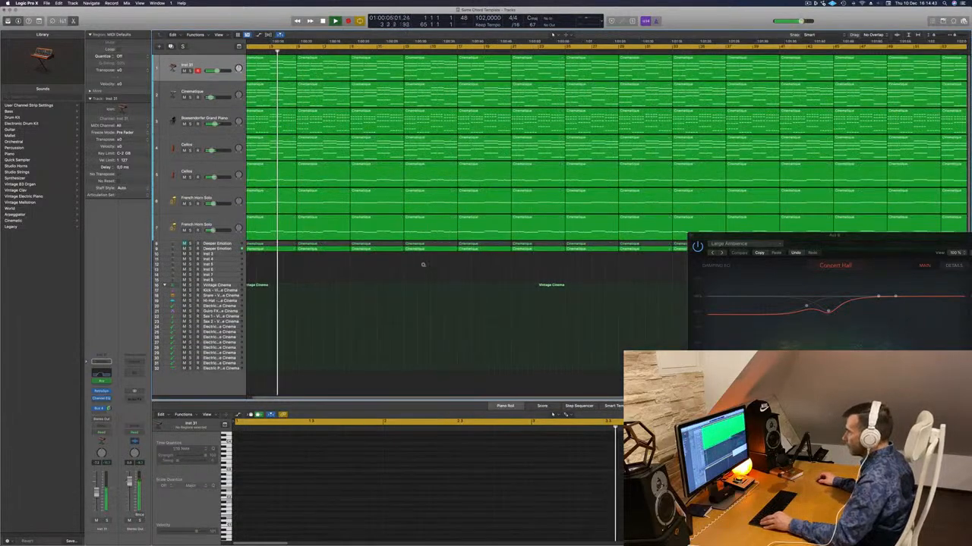
scroll(423, 264, right, 3)
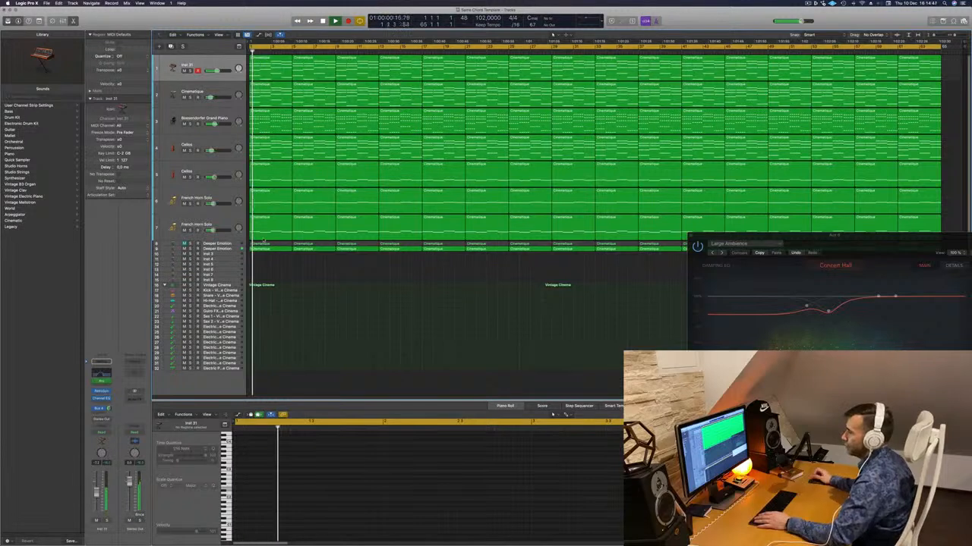
- Load the Orchestral Kit patch from the Orchestral Percussion sounds onto the empty Inst 3 track
click(225, 255)
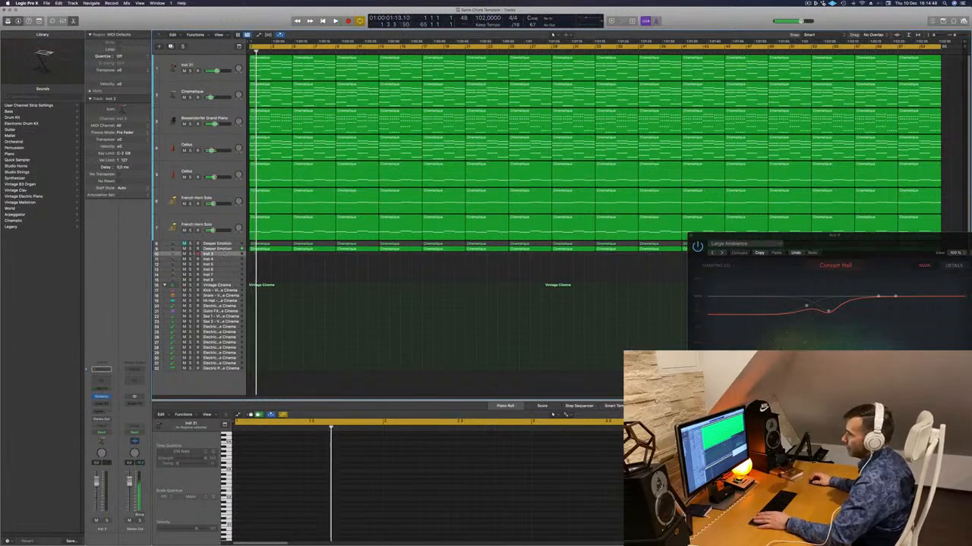
click(108, 396)
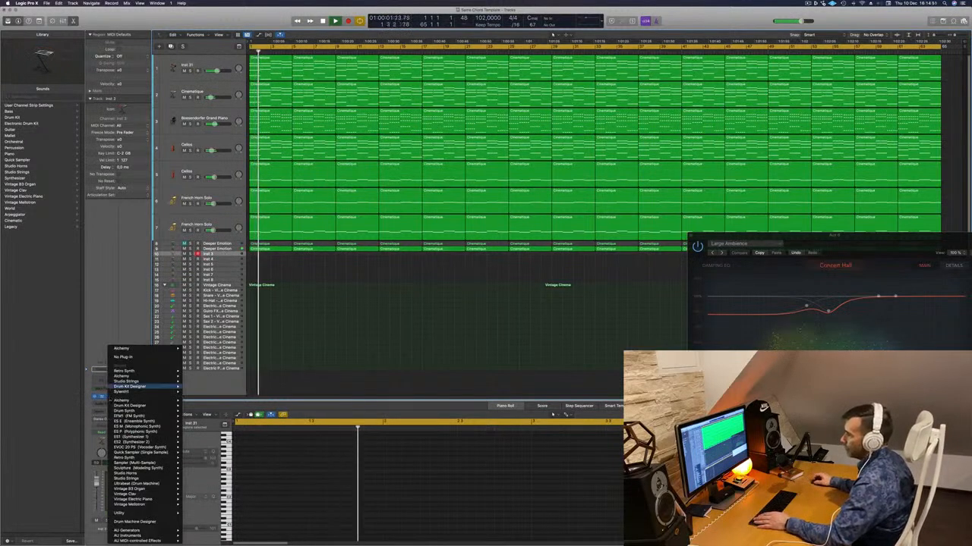
click(70, 230)
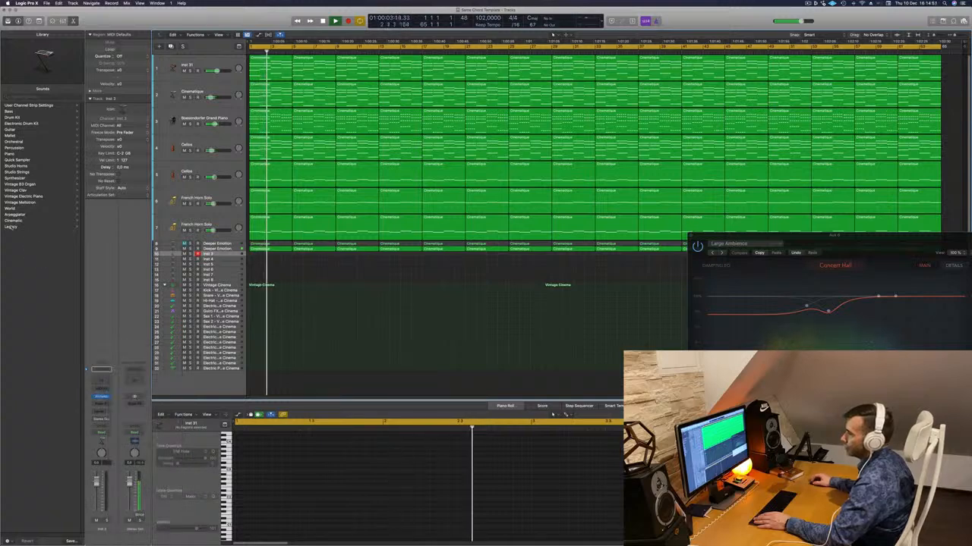
click(12, 141)
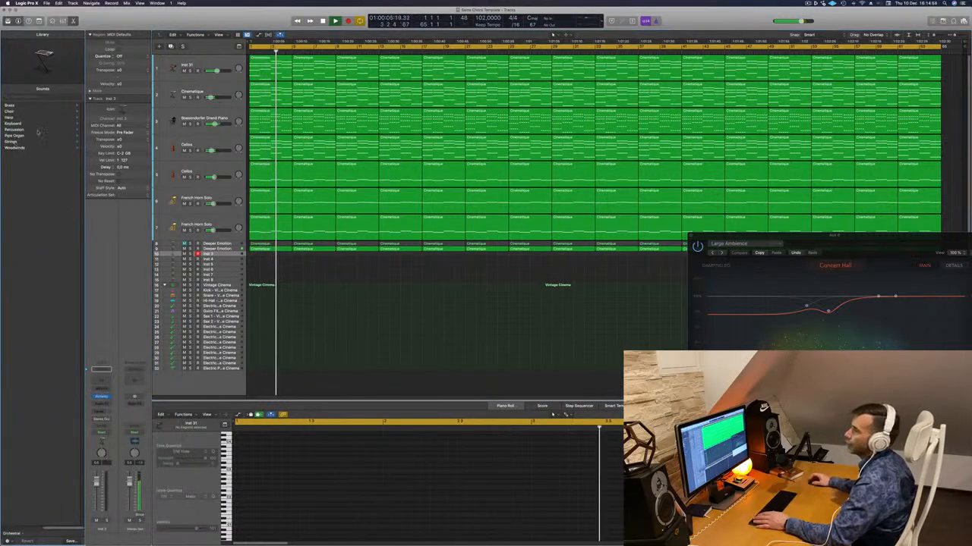
click(13, 130)
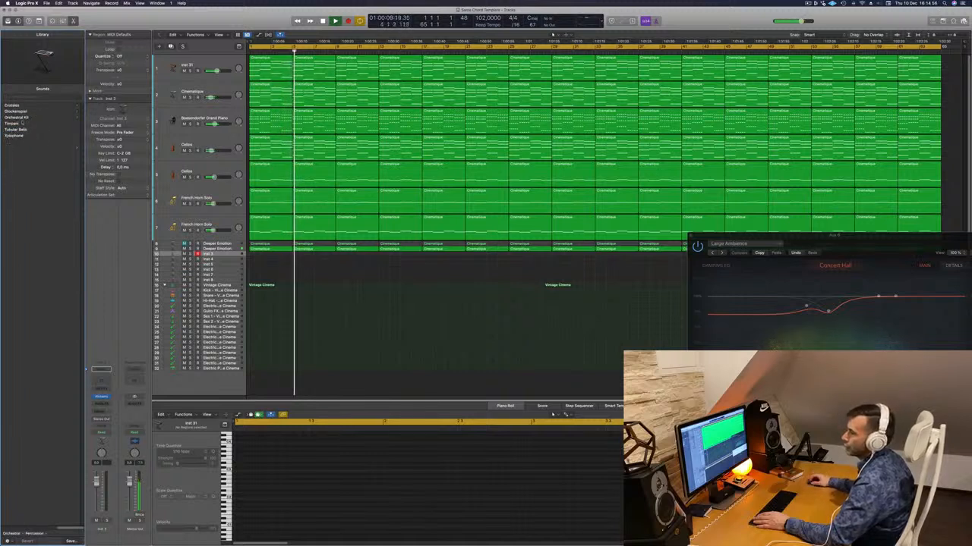
click(17, 117)
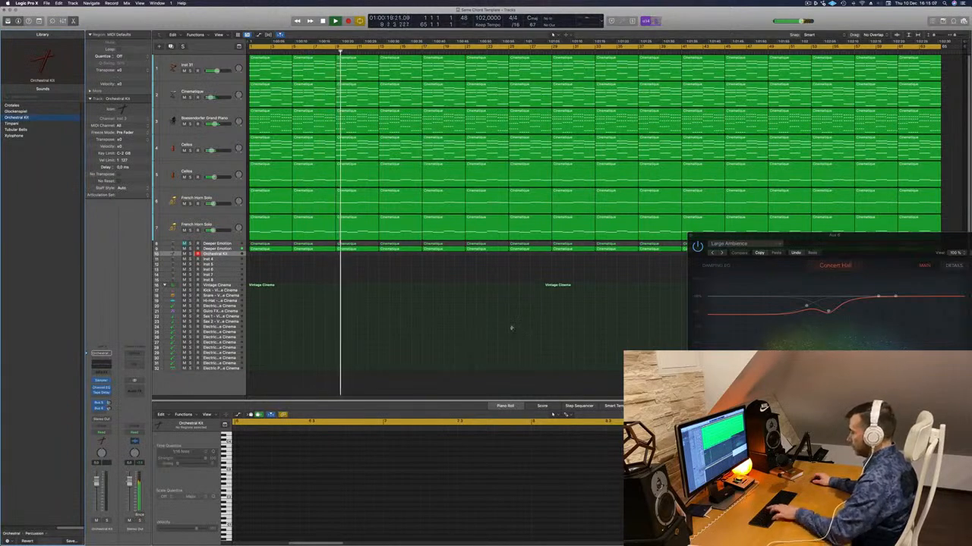
- Open the Musical Typing keyboard, place it over the arrangement and select the Orchestral Kit track for playing
key(super+k)
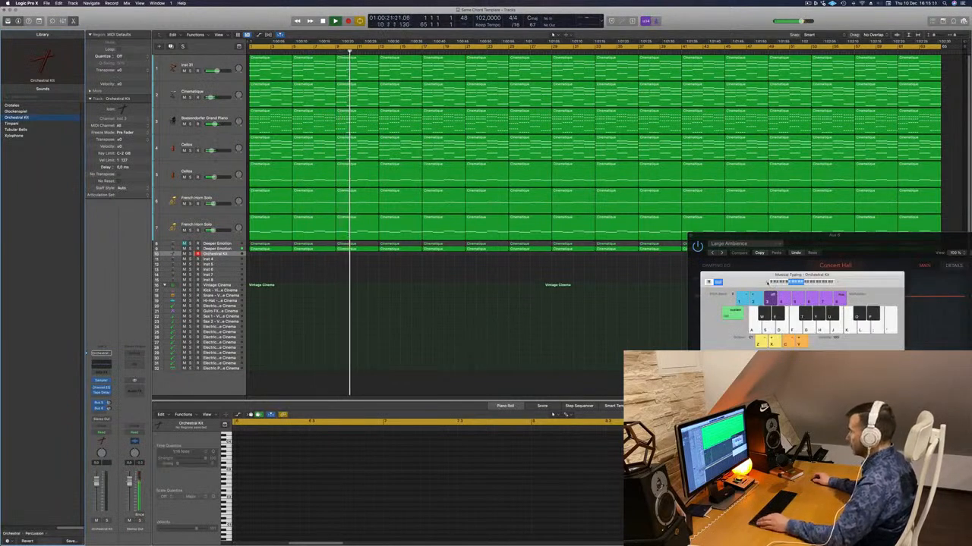
drag(790, 275, 530, 221)
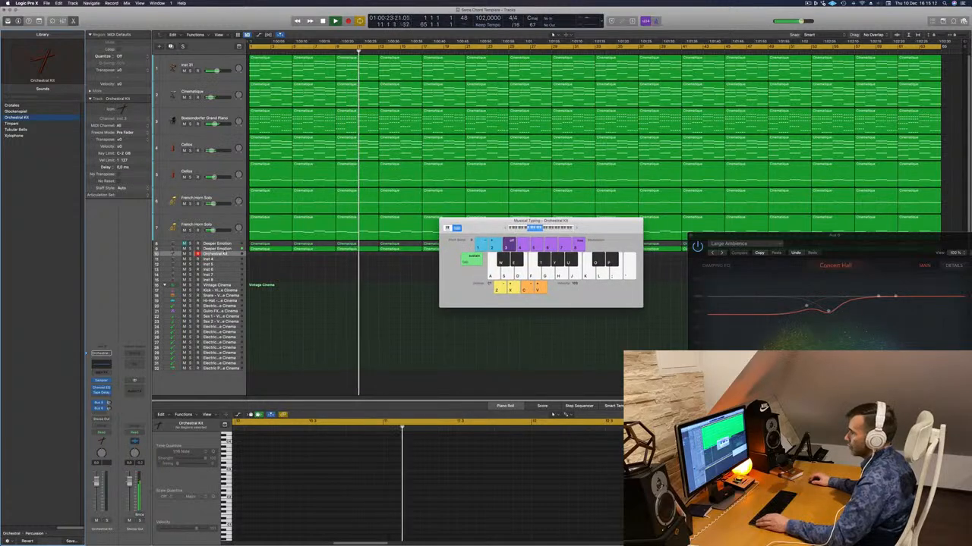
click(232, 255)
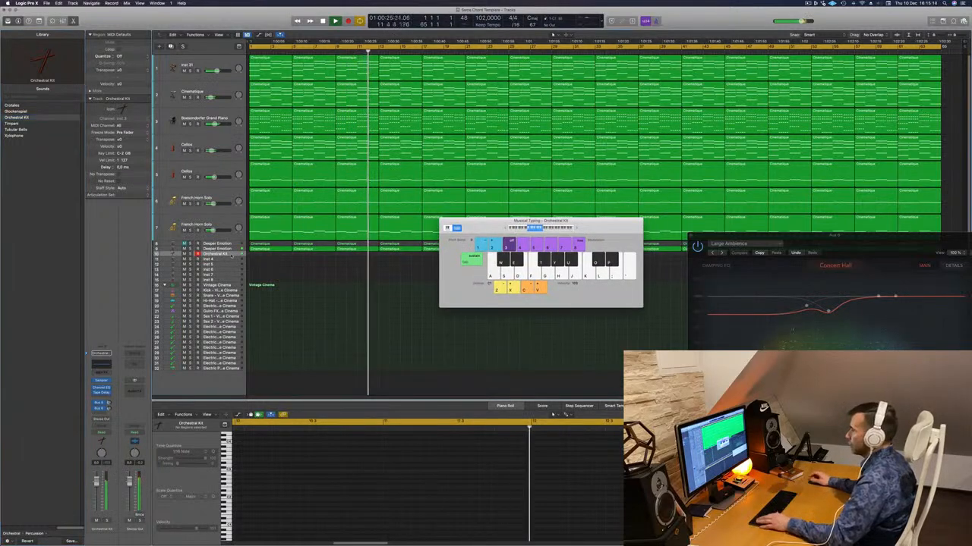
- Audition repeated hits on one Orchestral Kit drum against the playing arrangement
key(a)
key(a)
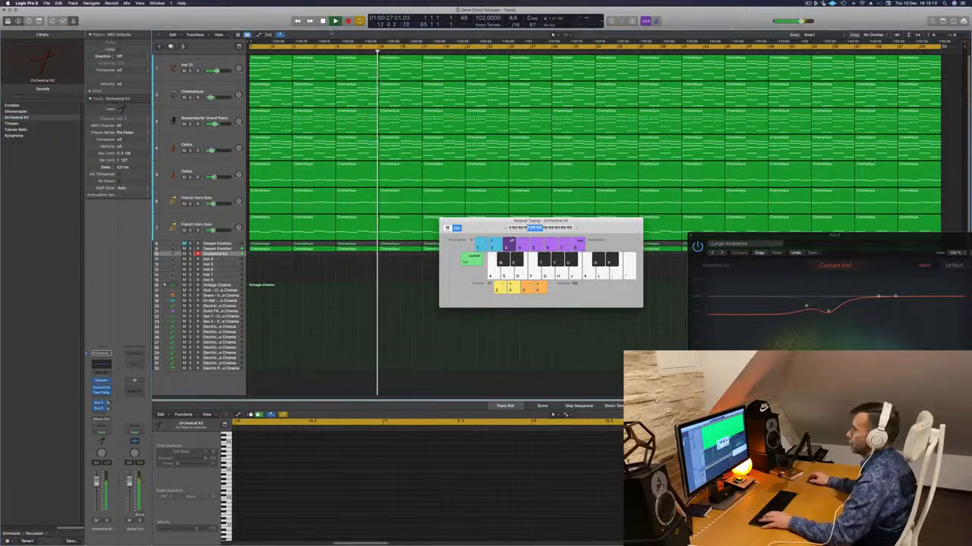
key(a)
key(a)
key(a)
key(a)
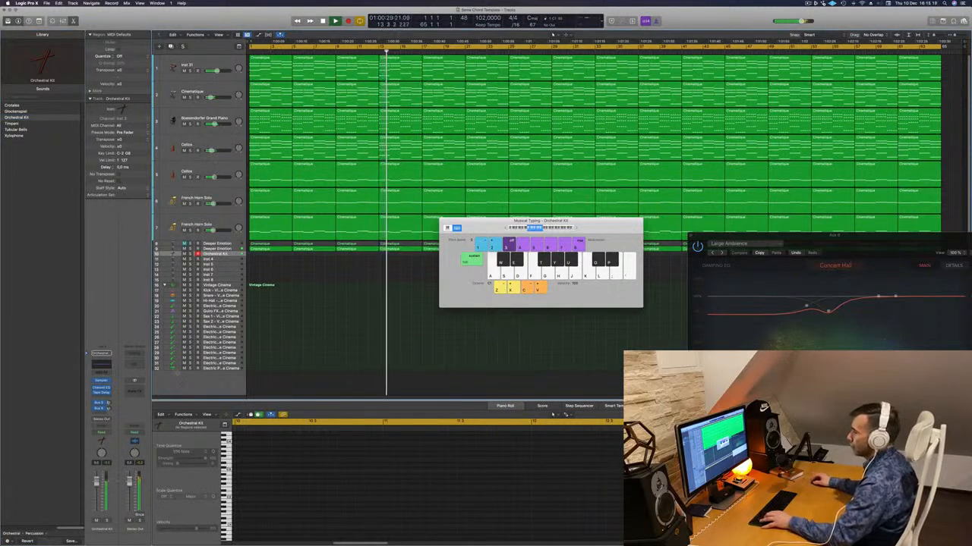
- Record a sparse pattern of single-drum hits on the Orchestral Kit track under the second region of the progression
key(Return)
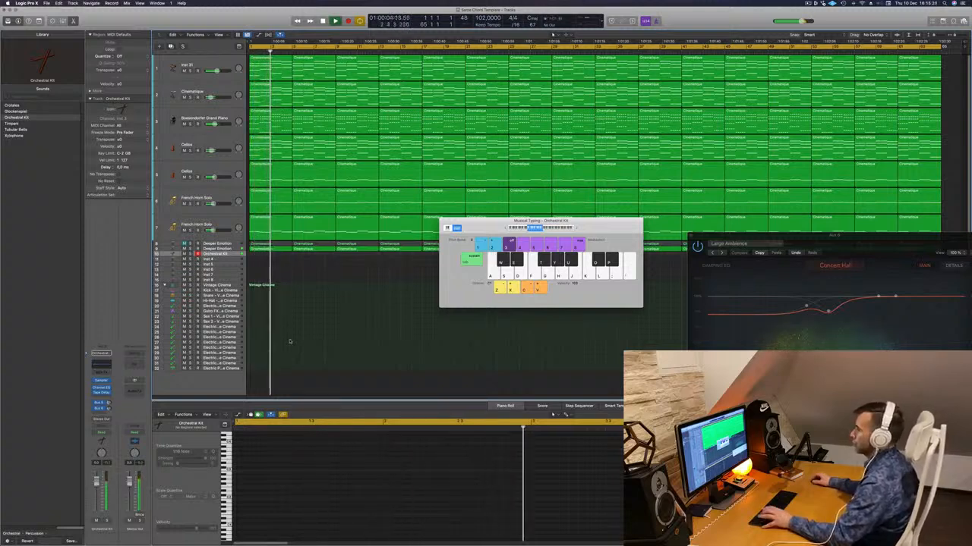
key(r)
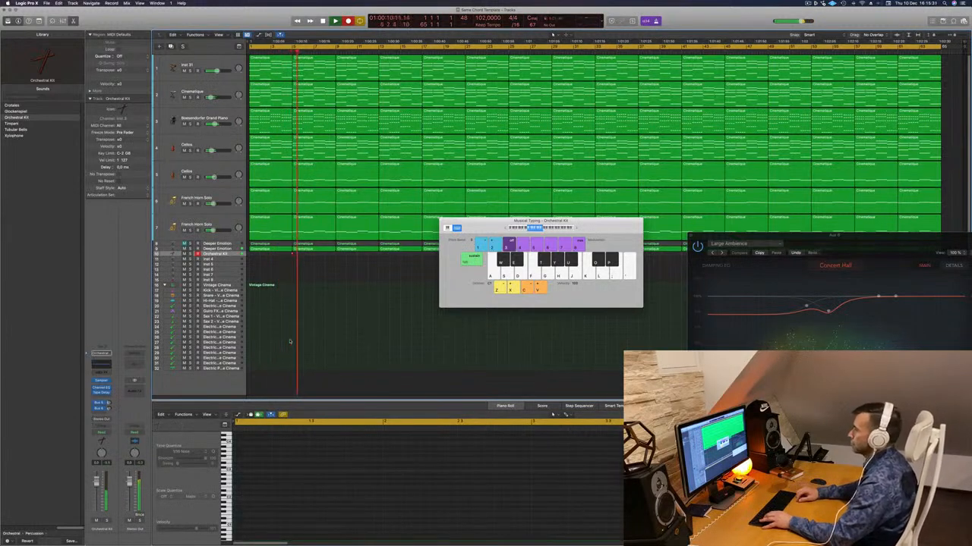
key(a)
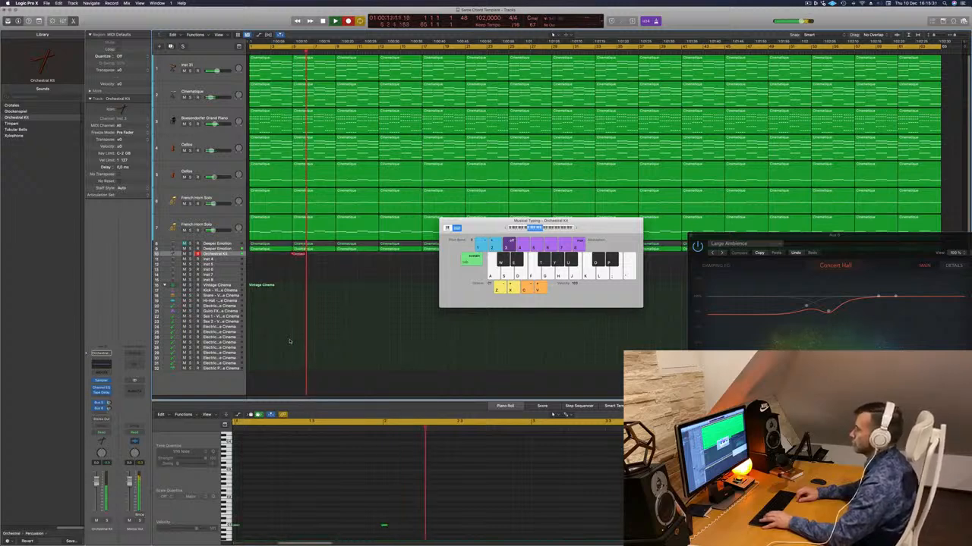
key(a)
key(a)
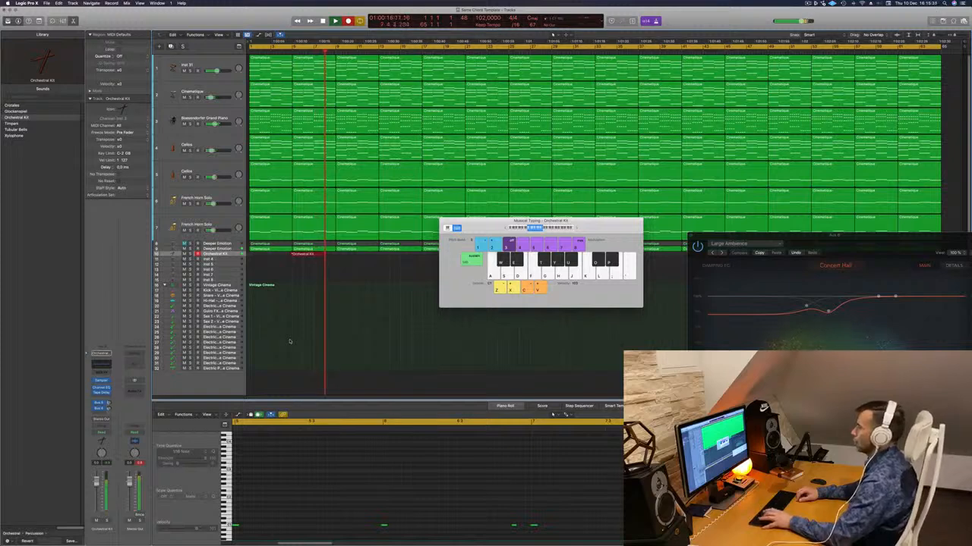
key(space)
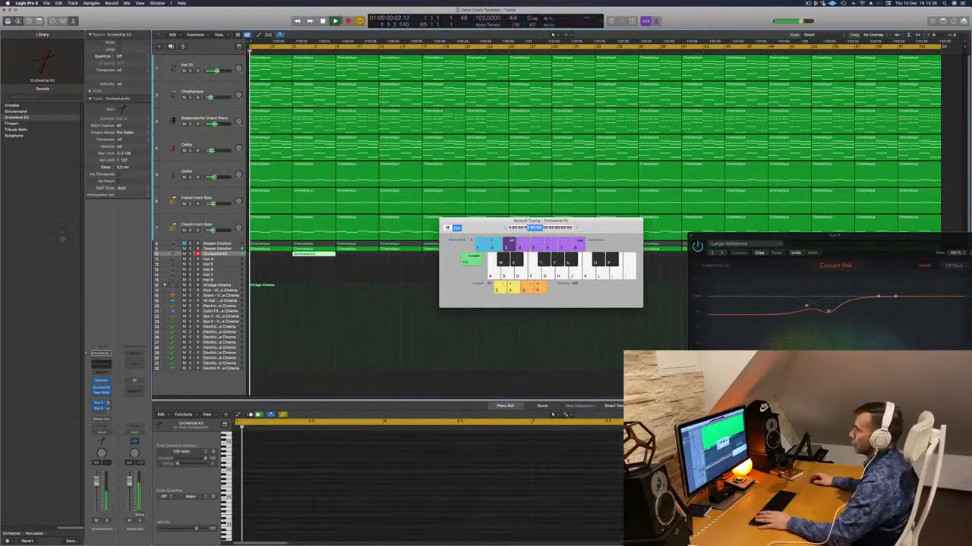
- Move the recorded Orchestral Kit region to the start of the arrangement and play it back with its notes open for editing
key(Return)
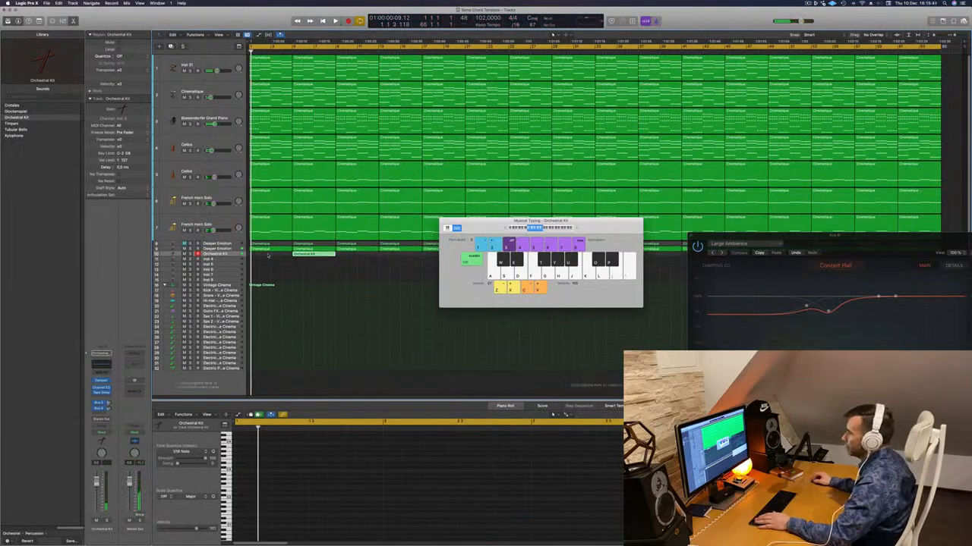
drag(310, 254, 267, 256)
key(space)
key(space)
click(345, 503)
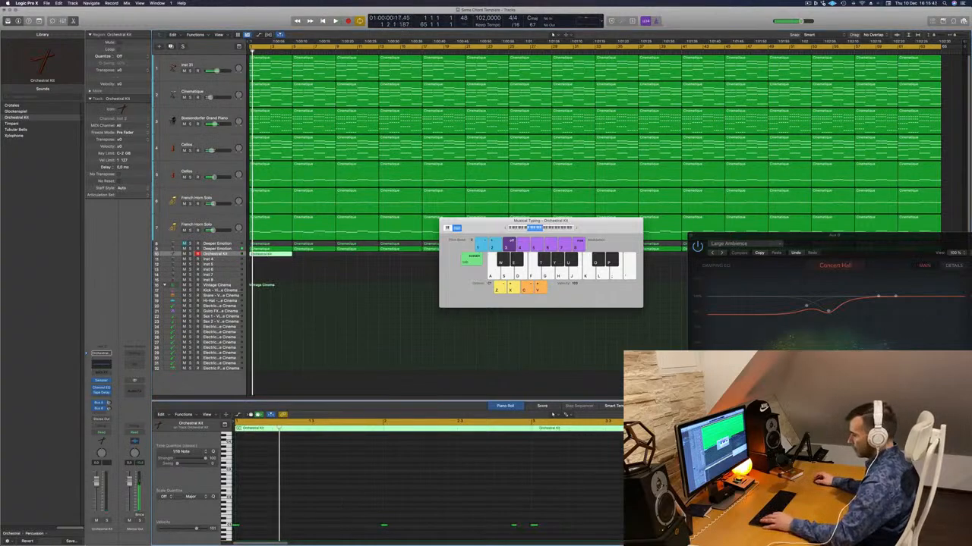
key(space)
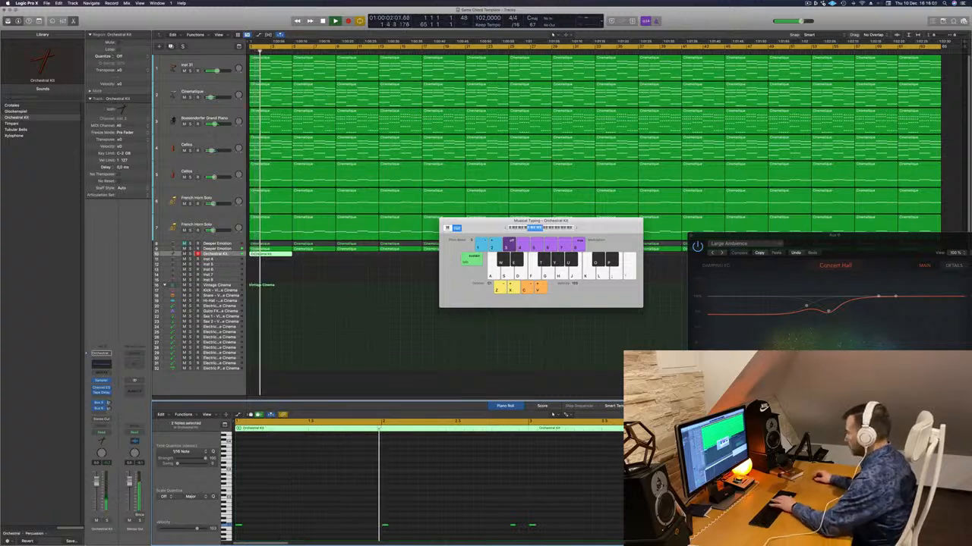
key(space)
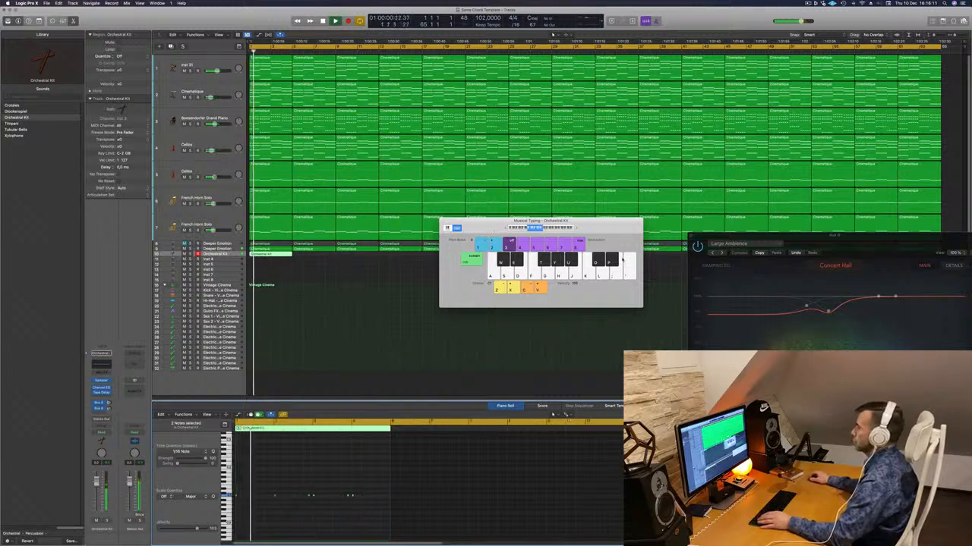
- Copy the Orchestral Kit region directly after the first one, move the floating windows away and select both regions
drag(622, 259, 750, 294)
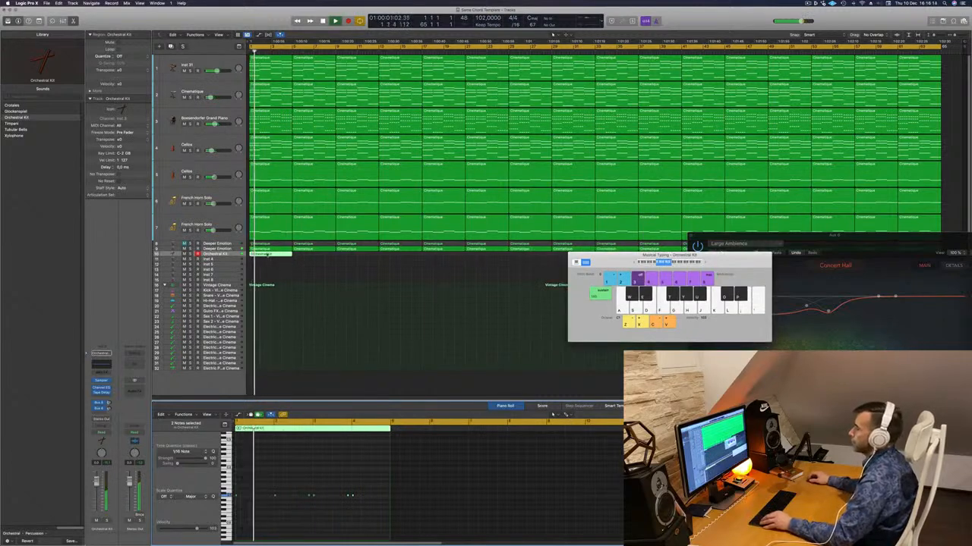
drag(268, 254, 311, 259)
drag(587, 258, 570, 366)
drag(810, 235, 552, 484)
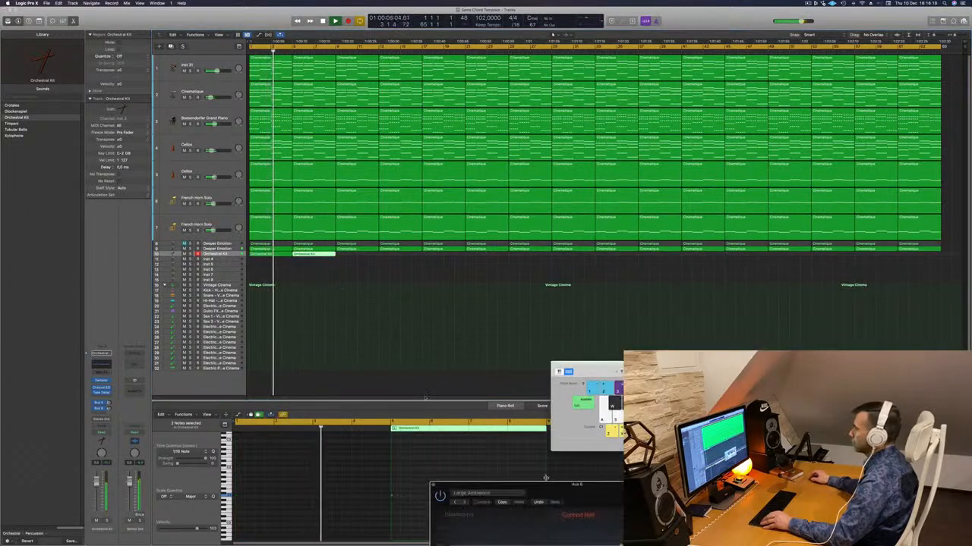
drag(334, 274, 263, 255)
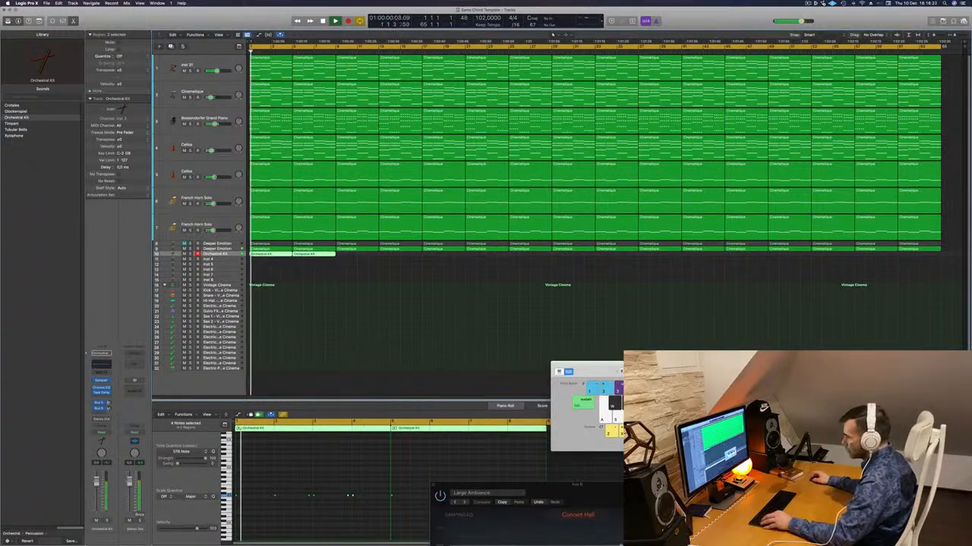
scroll(318, 475, up, 3)
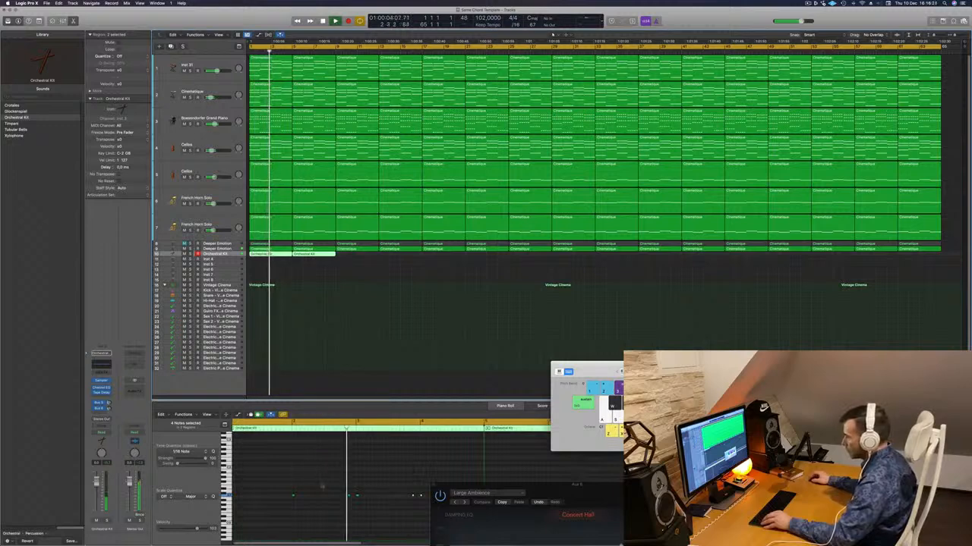
- Clear the reverb and Musical Typing windows off the tracks and copy the two Orchestral Kit regions directly behind themselves
drag(466, 483, 620, 307)
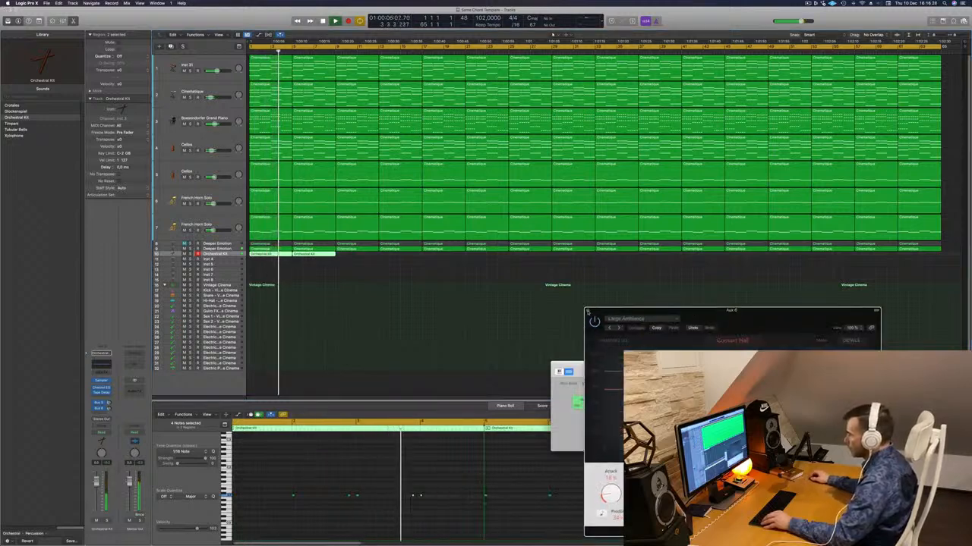
click(588, 310)
drag(565, 364, 687, 319)
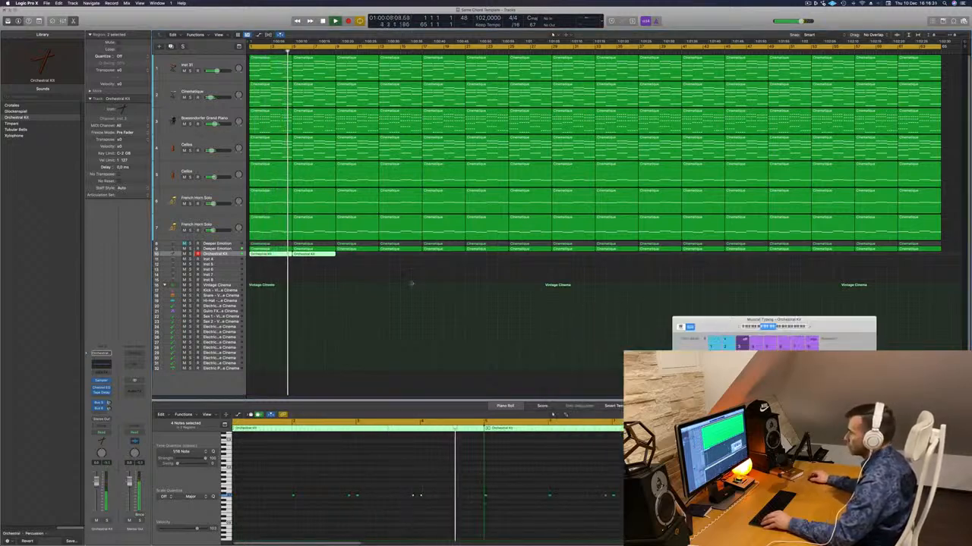
click(272, 263)
drag(272, 263, 360, 259)
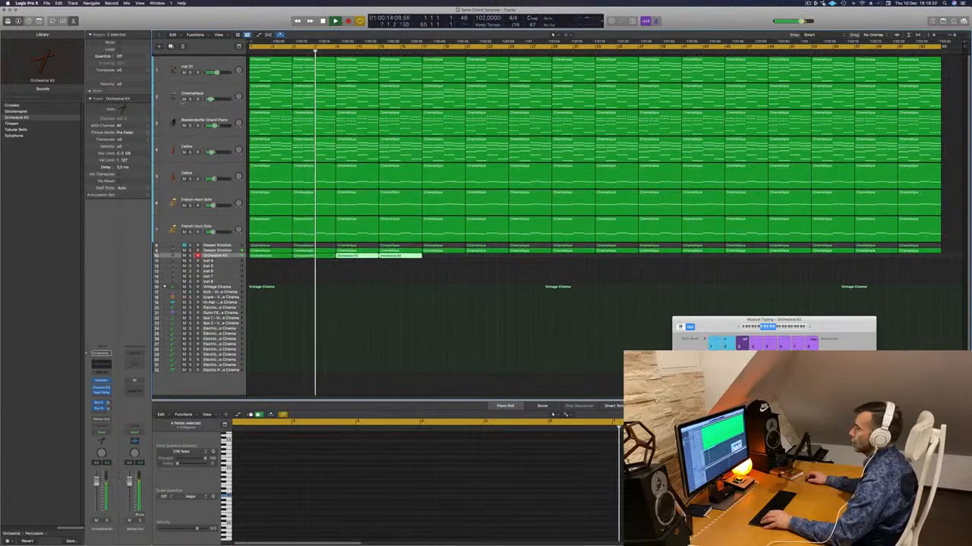
- Mute the Cinematique, Boesendorfer Grand Piano, second Cellos and both French Horn Solo tracks
click(184, 98)
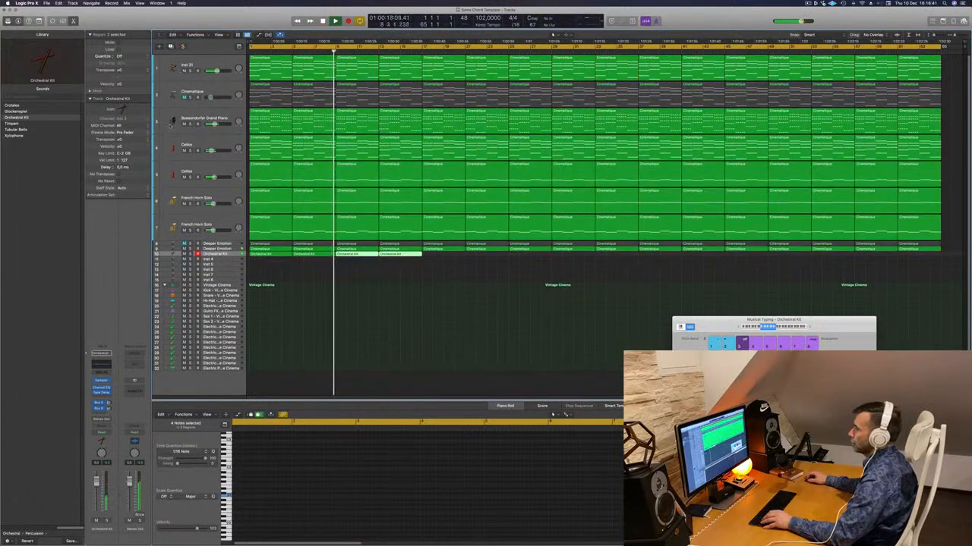
click(183, 123)
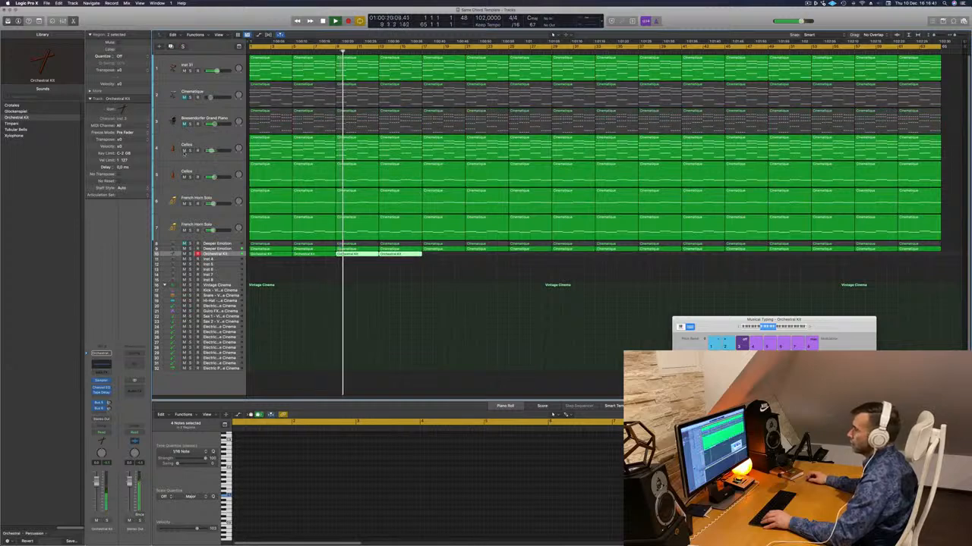
click(183, 230)
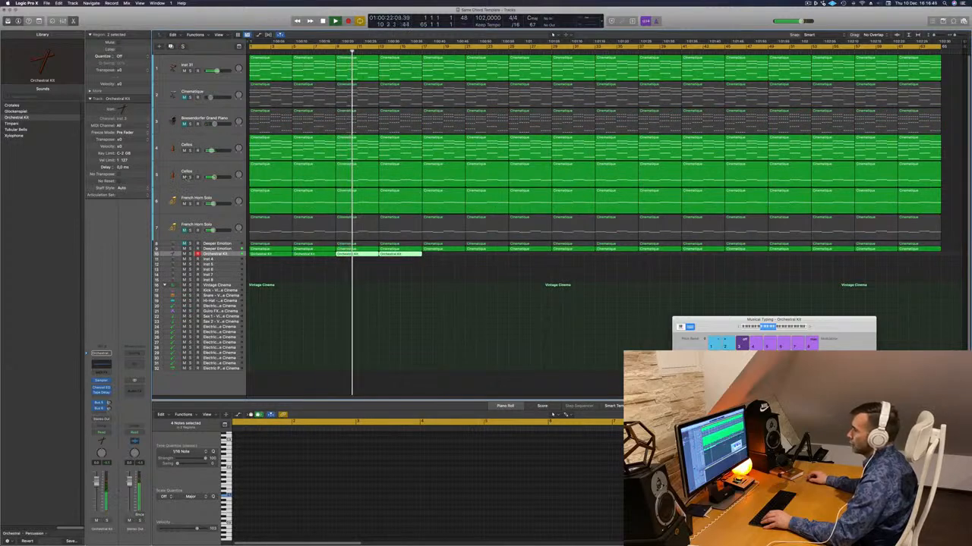
click(184, 178)
click(183, 204)
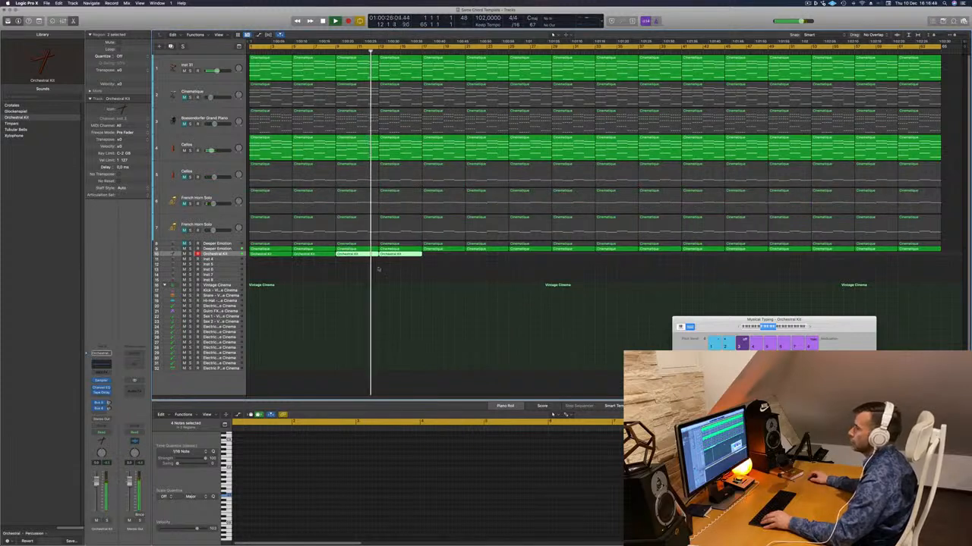
- Repeat the Orchestral Kit regions in growing blocks until they fill the track to the end of the arrangement
drag(434, 258, 460, 260)
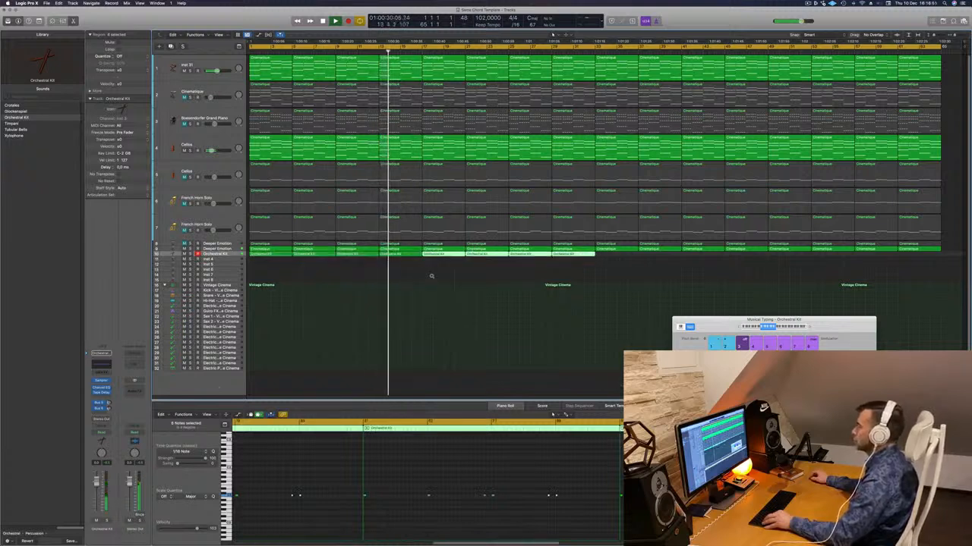
mouse_move(601, 257)
mouse_down()
mouse_move(264, 258)
mouse_move(612, 259)
mouse_up()
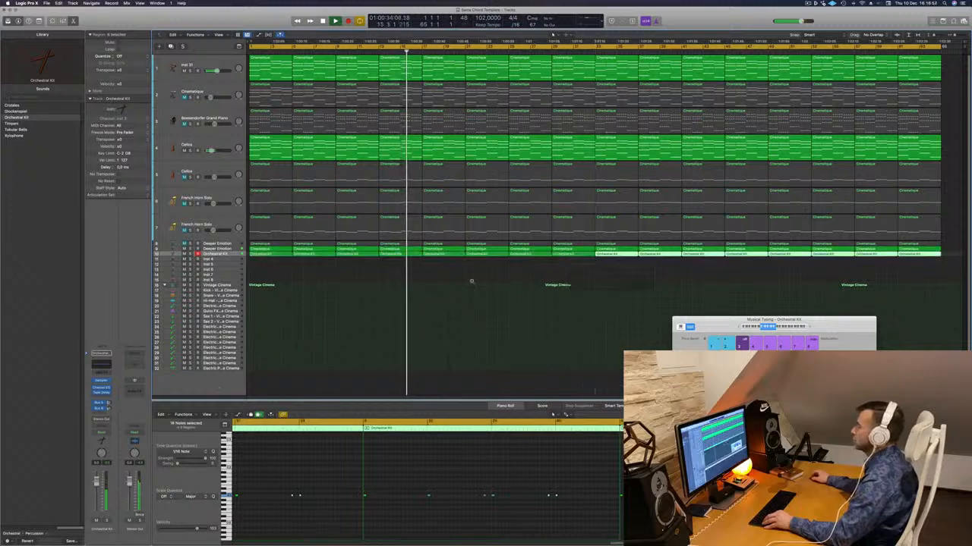
scroll(470, 282, up, 10)
scroll(346, 302, down, 10)
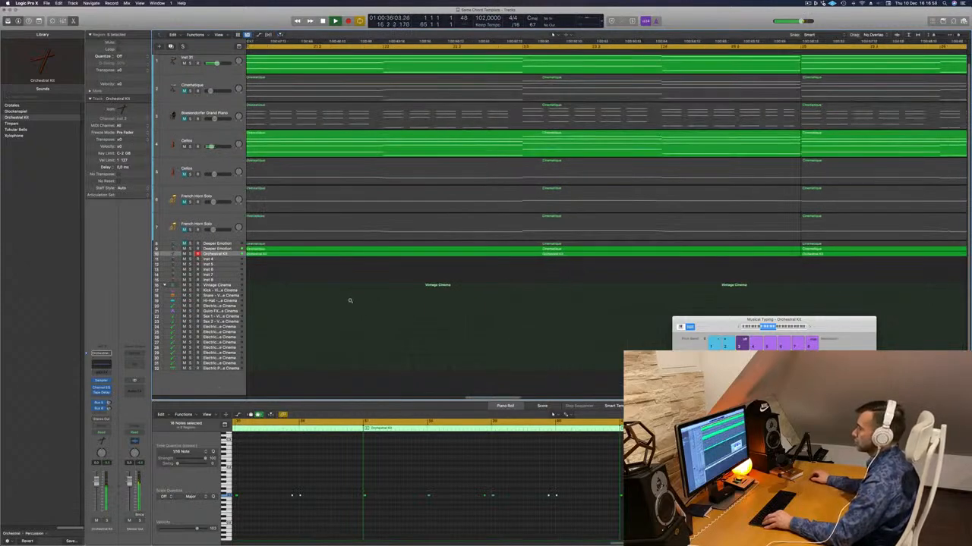
scroll(350, 301, down, 3)
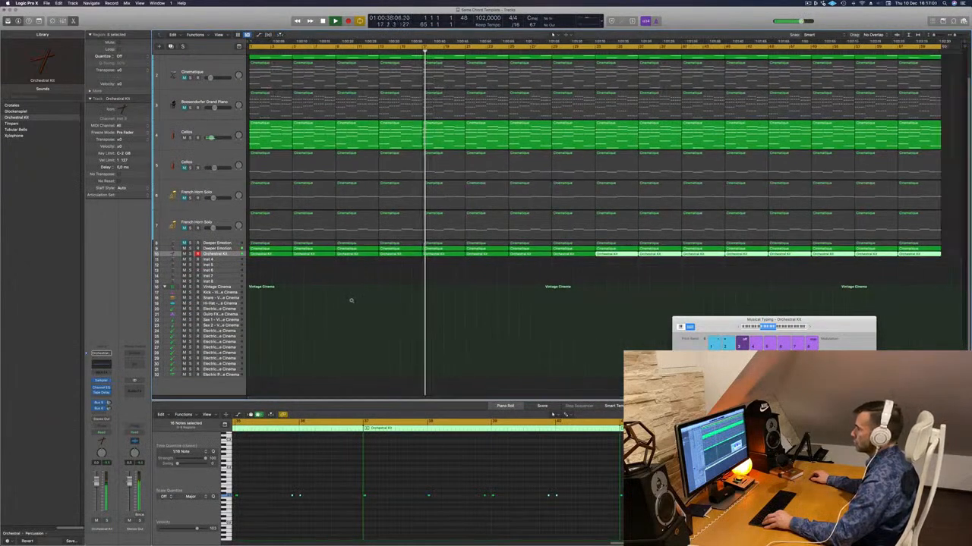
scroll(351, 301, up, 1)
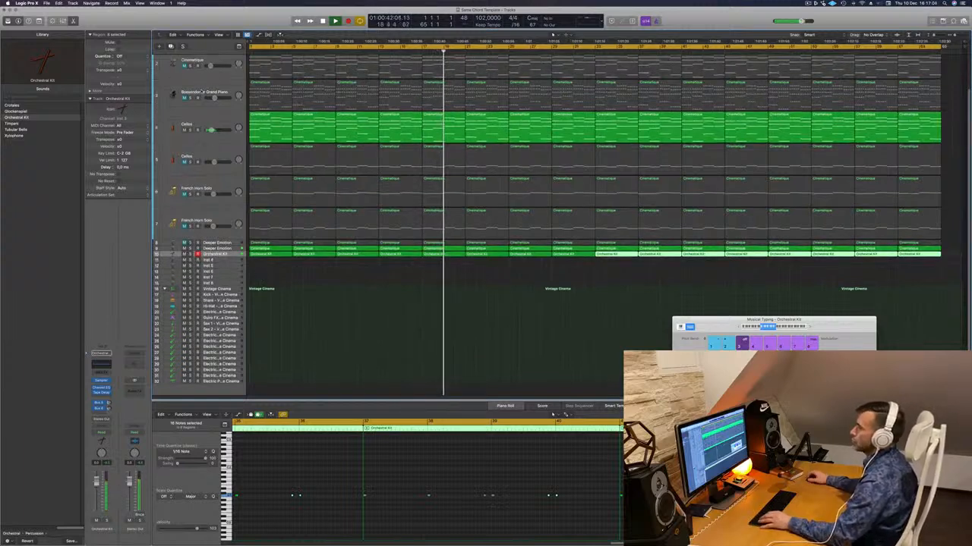
- Create a new empty track with the same Boesendorfer Grand Piano setup directly below the muted piano track
click(159, 93)
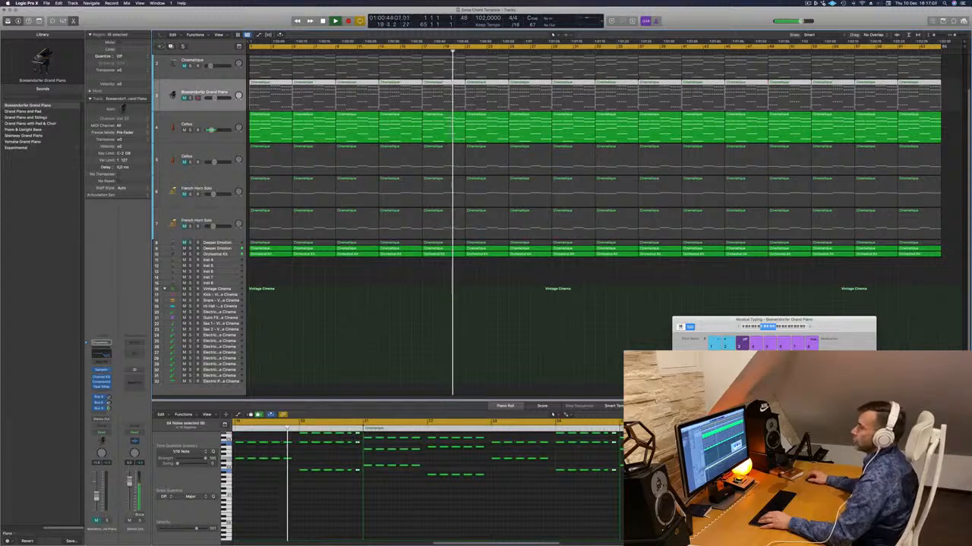
key(super+d)
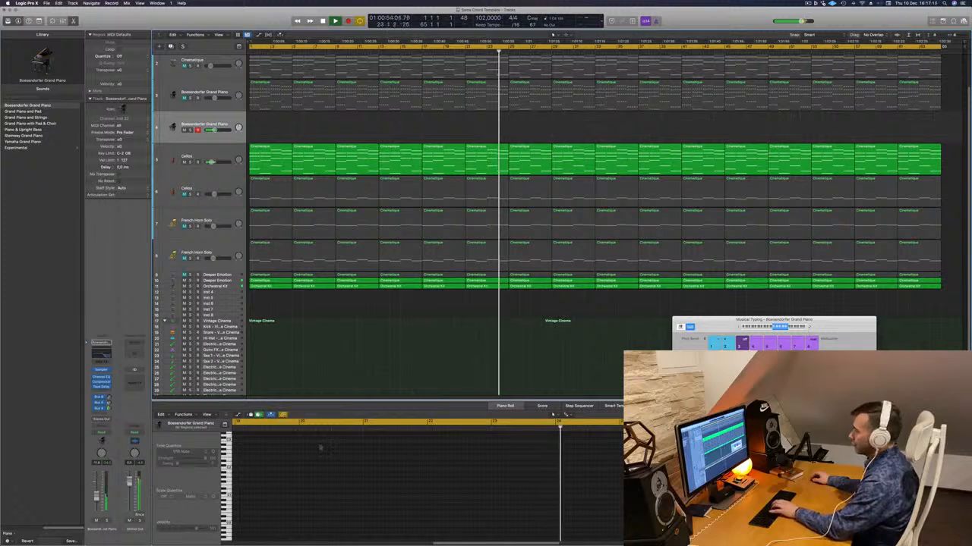
key(i)
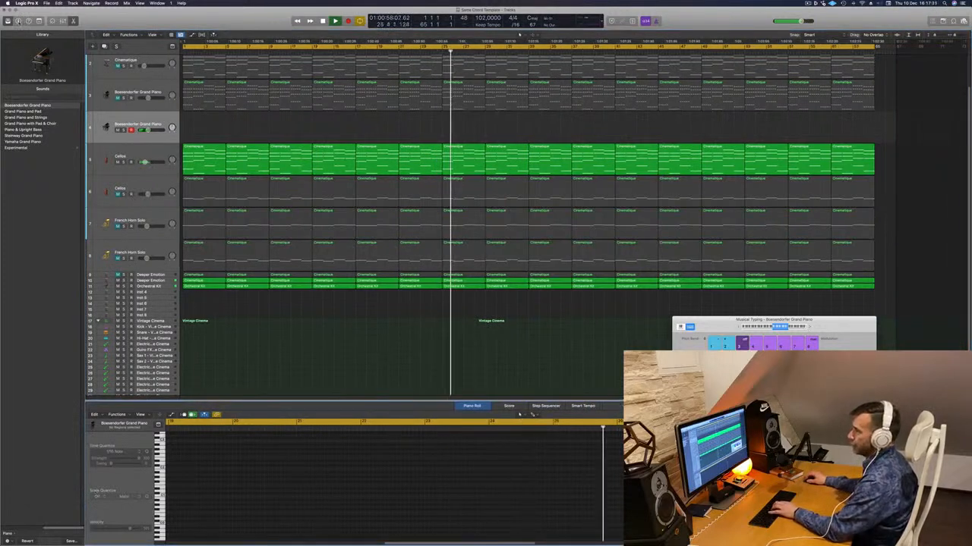
key(i)
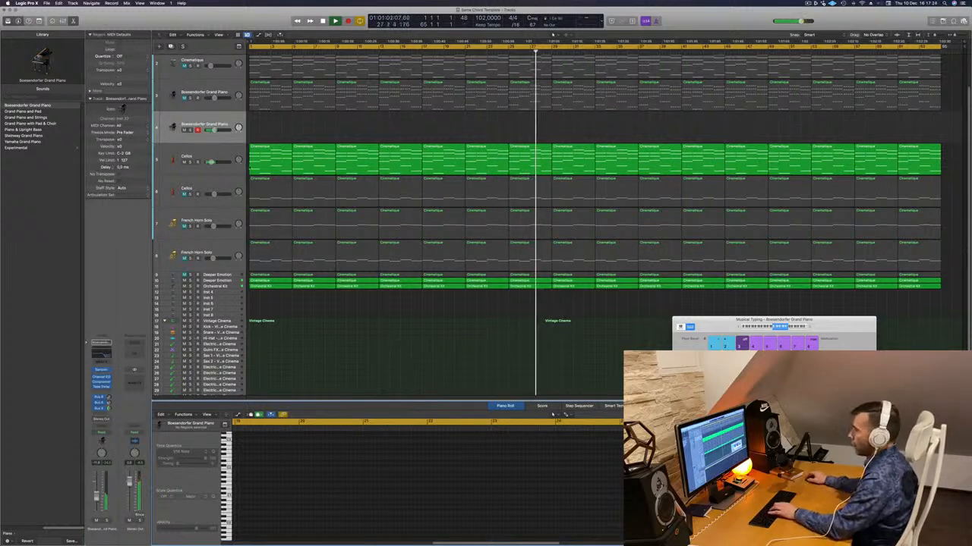
- Send the second Boesendorfer Grand Piano track to Bus 7 and insert a SilverVerb with the grandiose preset on that bus
click(101, 412)
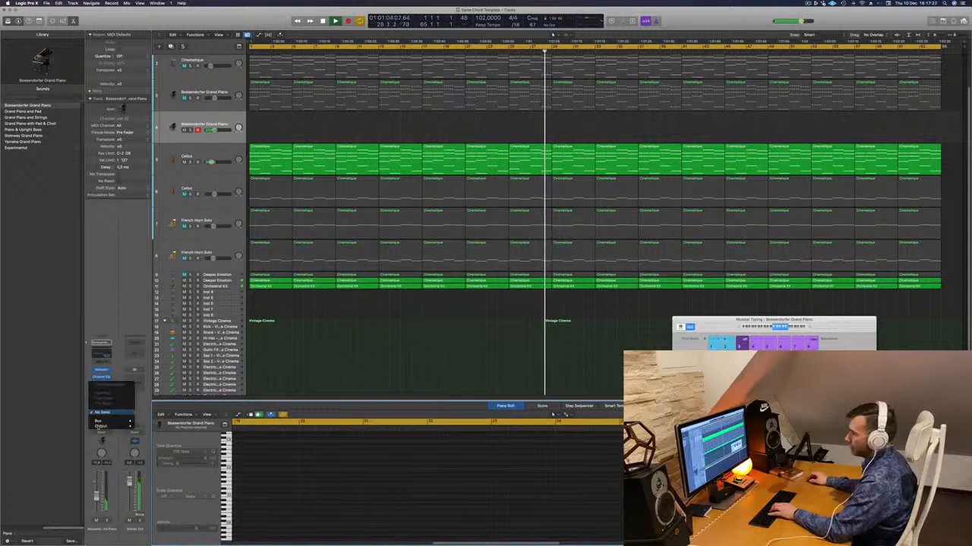
mouse_move(112, 423)
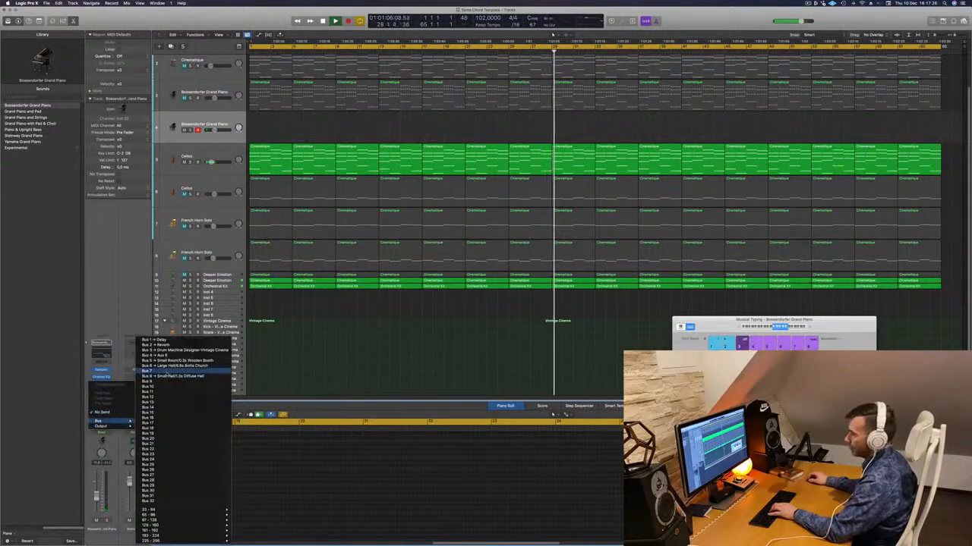
click(175, 372)
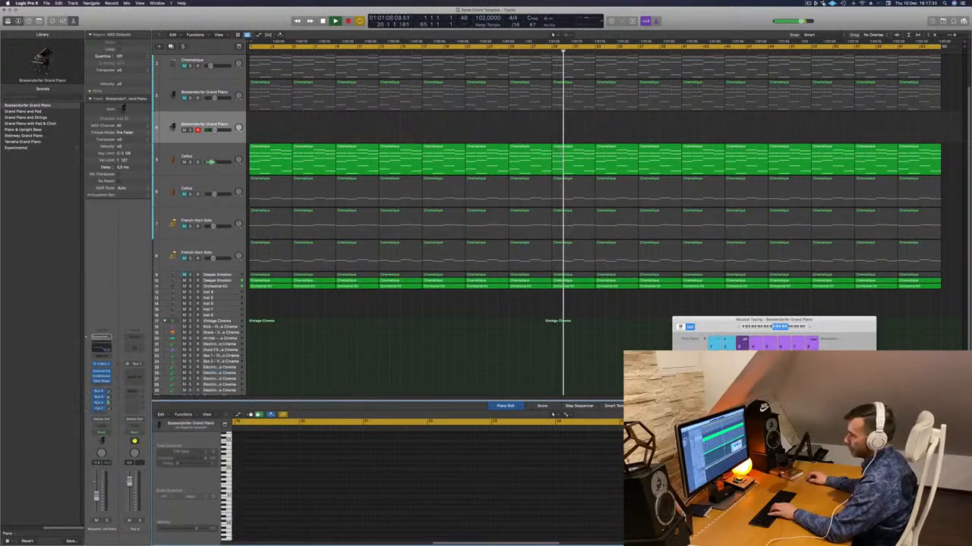
click(137, 373)
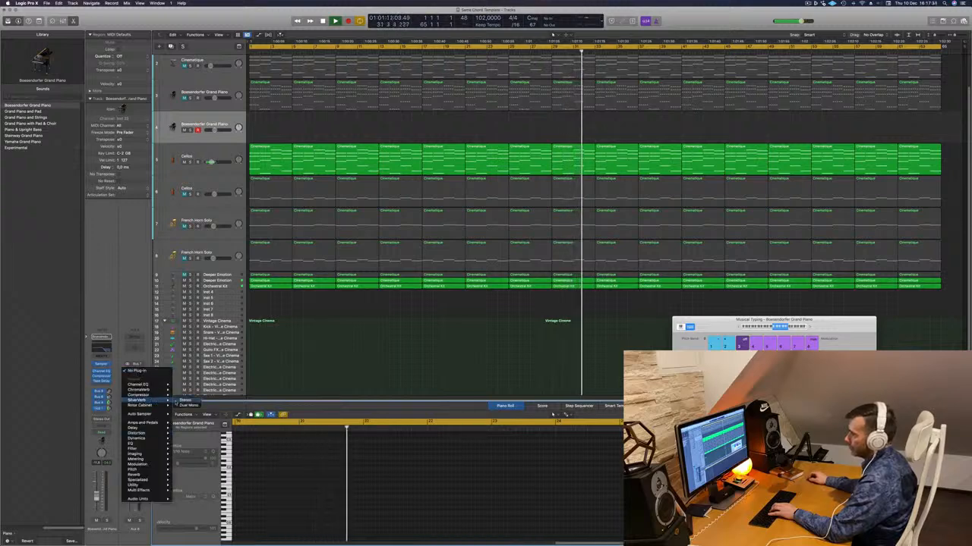
click(154, 403)
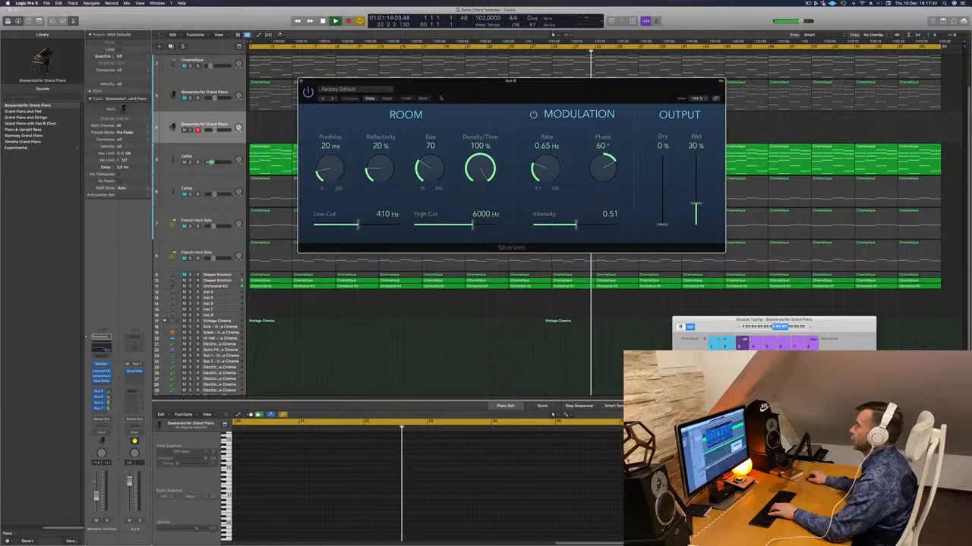
click(367, 90)
click(588, 126)
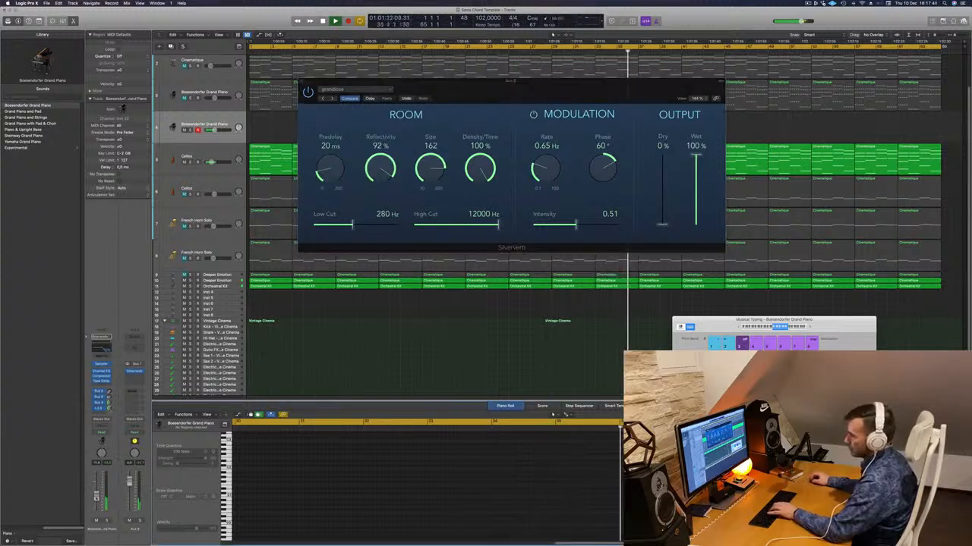
- Switch off the high-cut band in the second piano track's Channel EQ and lower the track's volume slightly
click(105, 349)
click(755, 121)
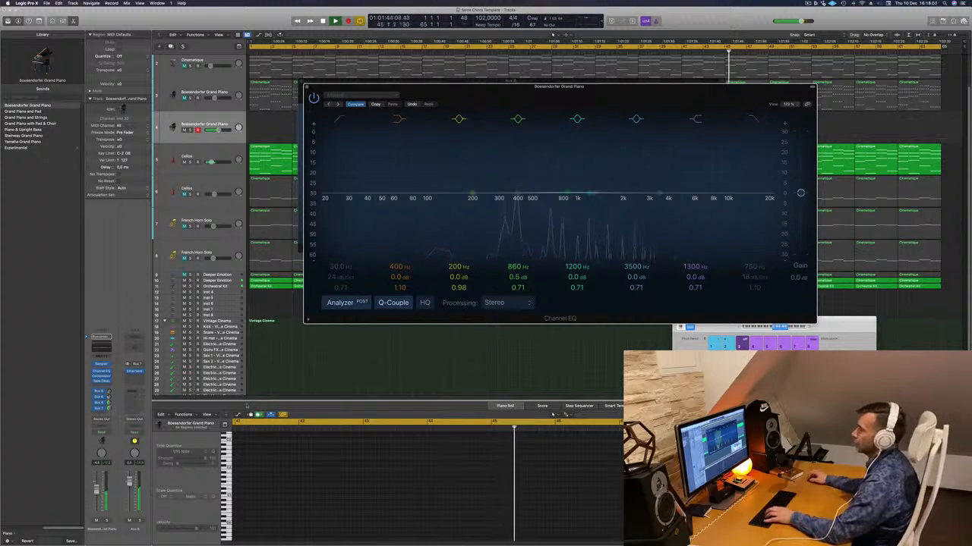
drag(96, 492, 97, 497)
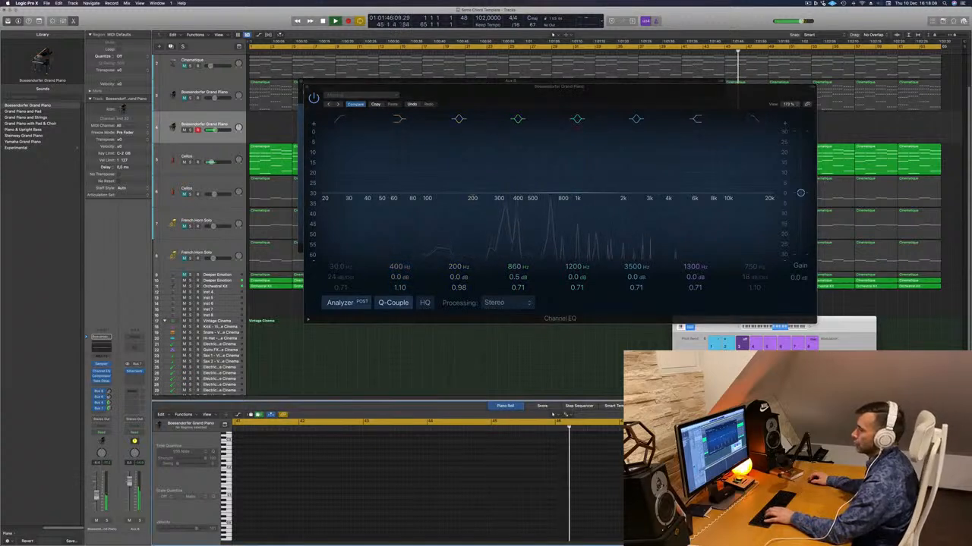
- Arrange the Channel EQ and Musical Typing windows so the reverb settings and keyboard are visible, and try out a piano note
drag(645, 87, 709, 117)
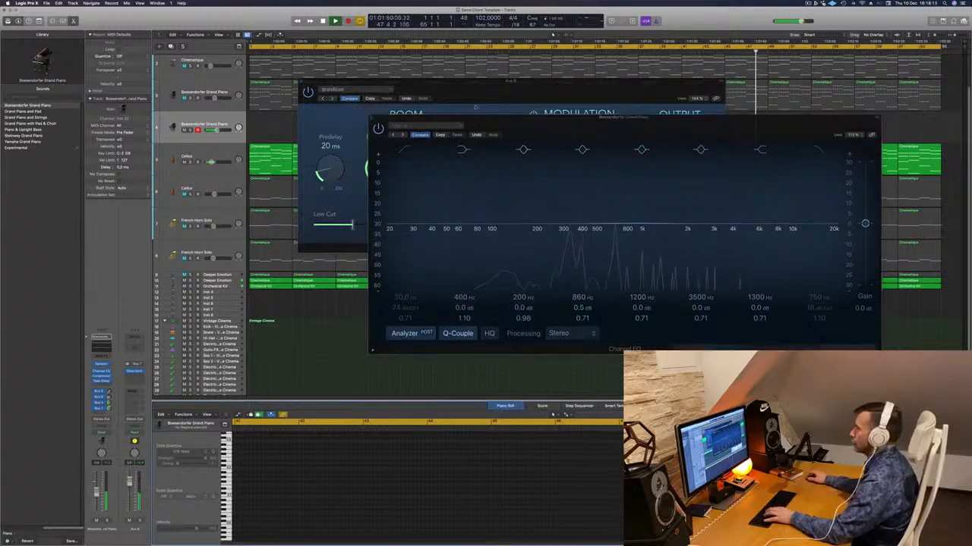
drag(668, 117, 567, 197)
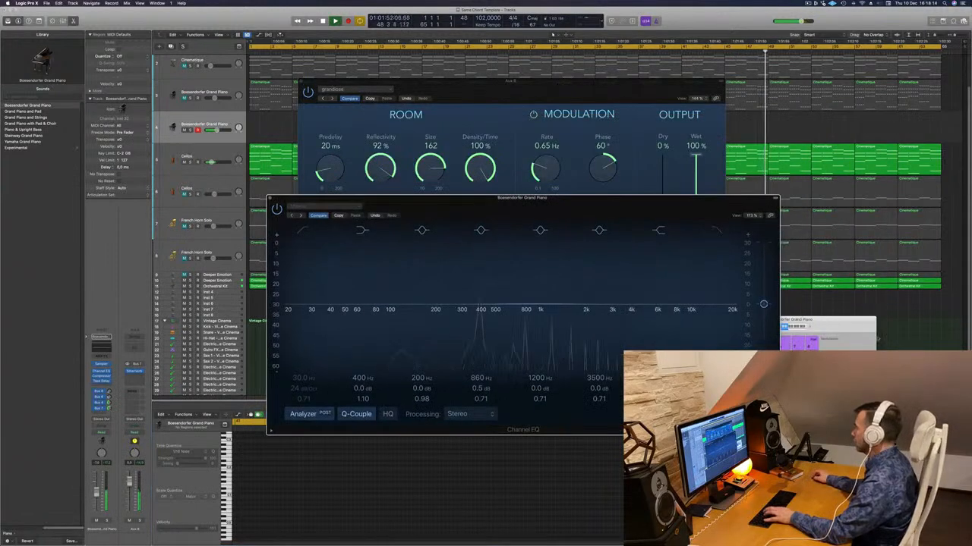
drag(813, 331, 834, 307)
key(g)
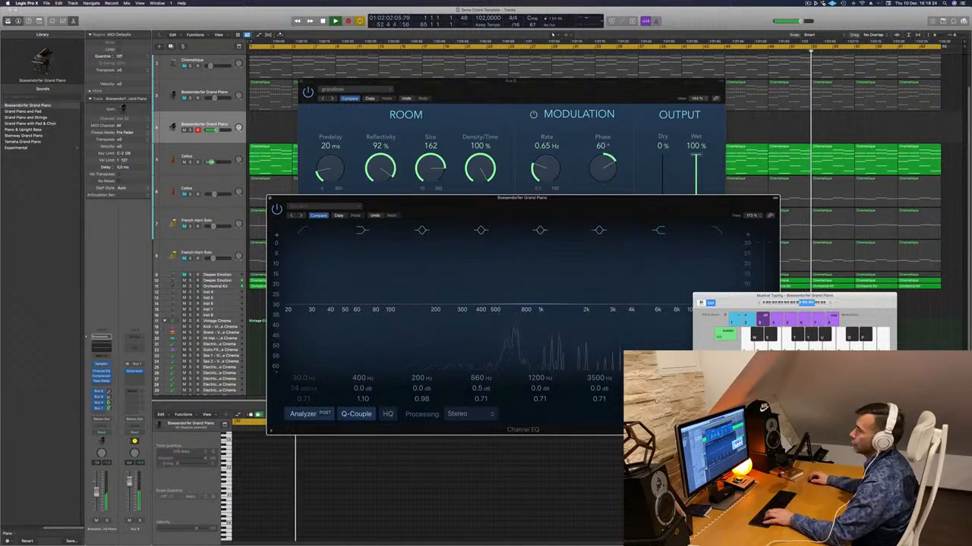
- Mute the Inst 31 track above Cinematique
scroll(184, 271, down, 2)
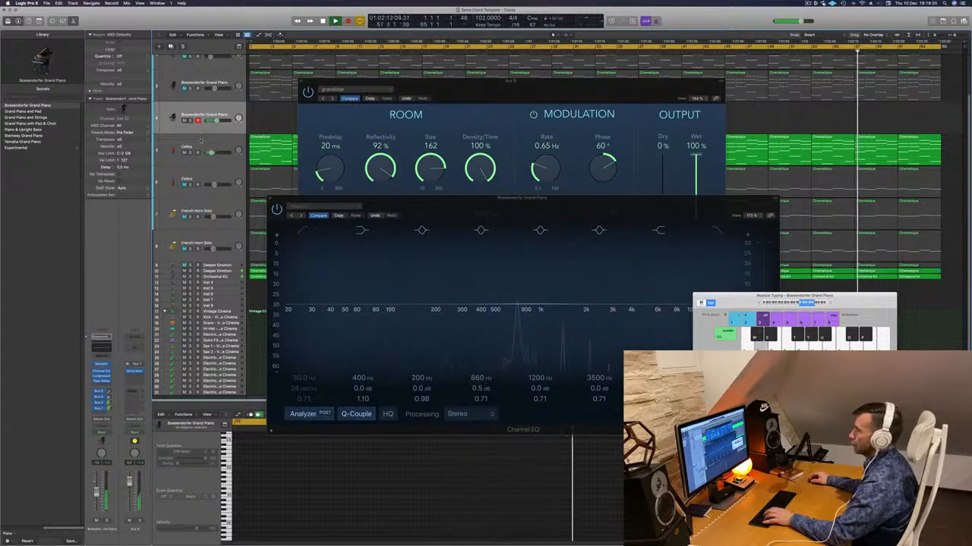
scroll(214, 149, up, 2)
scroll(184, 77, up, 1)
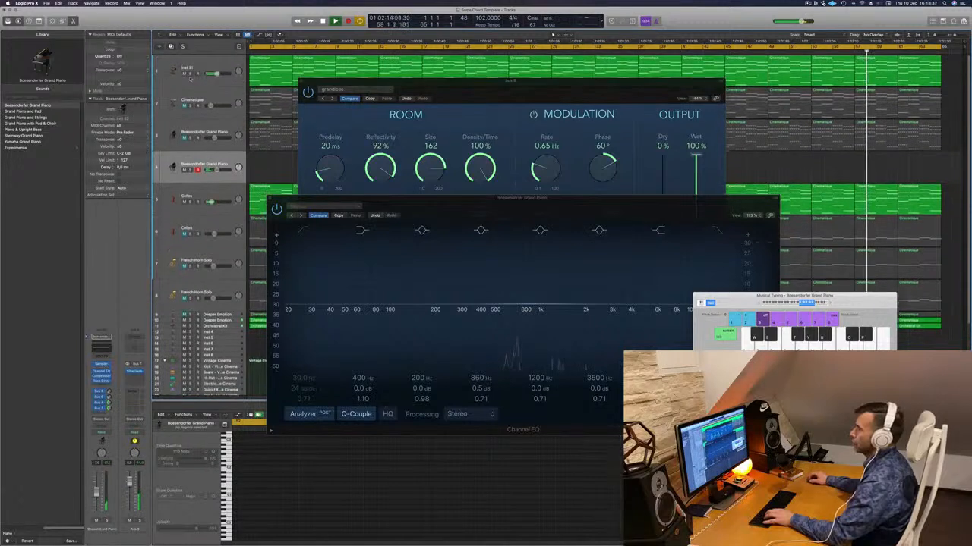
click(184, 73)
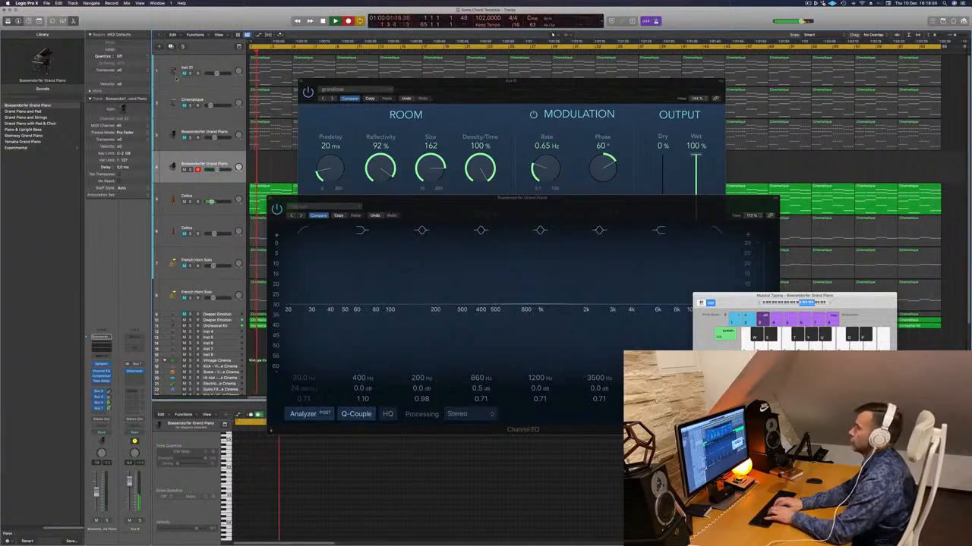
- Record a single-note melody of E, D, A, B, G, F and high F onto the second Boesendorfer Grand Piano track near the arrangement's start
key(semicolon)
key(l)
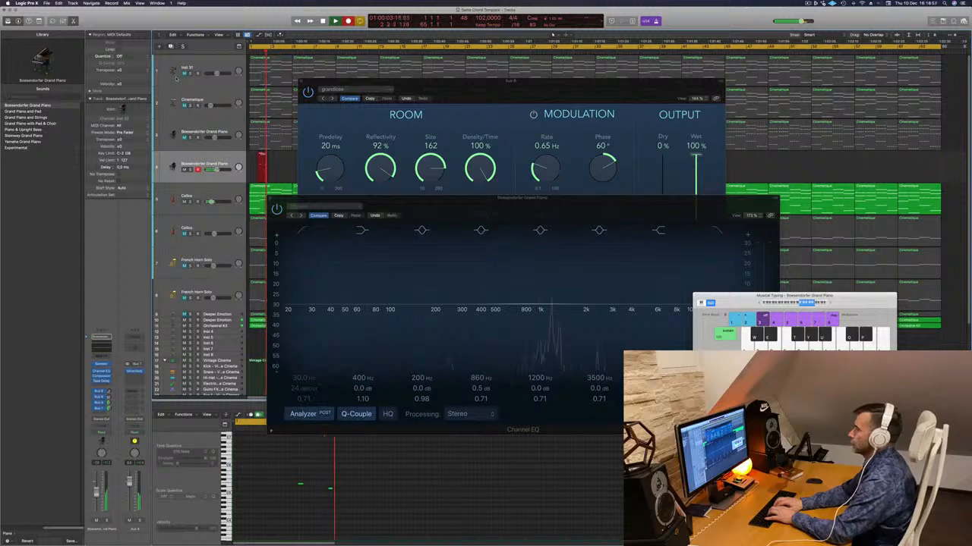
key(h)
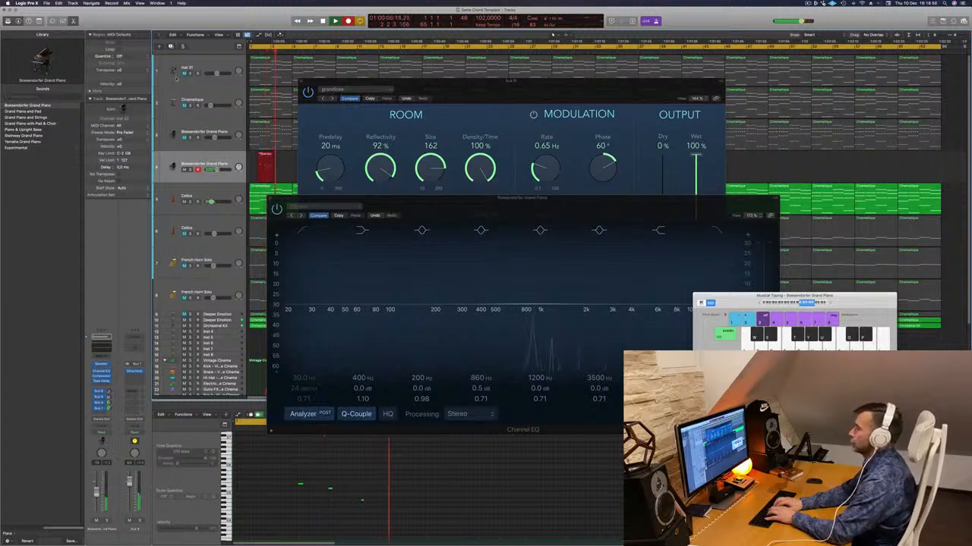
key(j)
key(g)
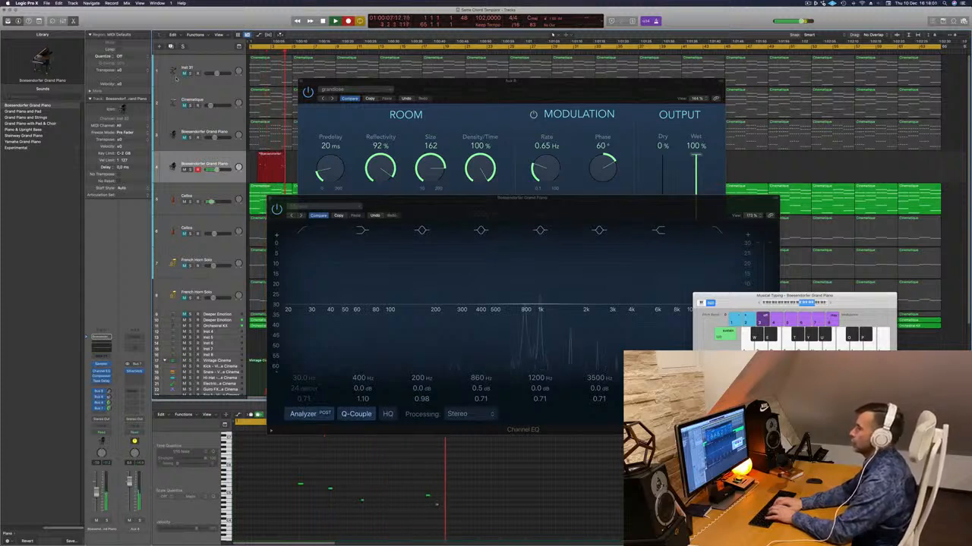
key(f)
key(apostrophe)
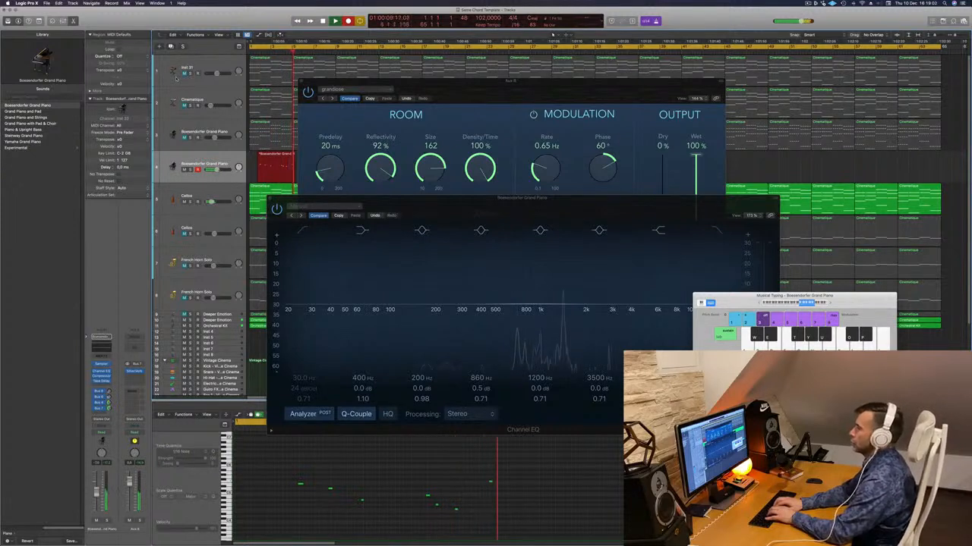
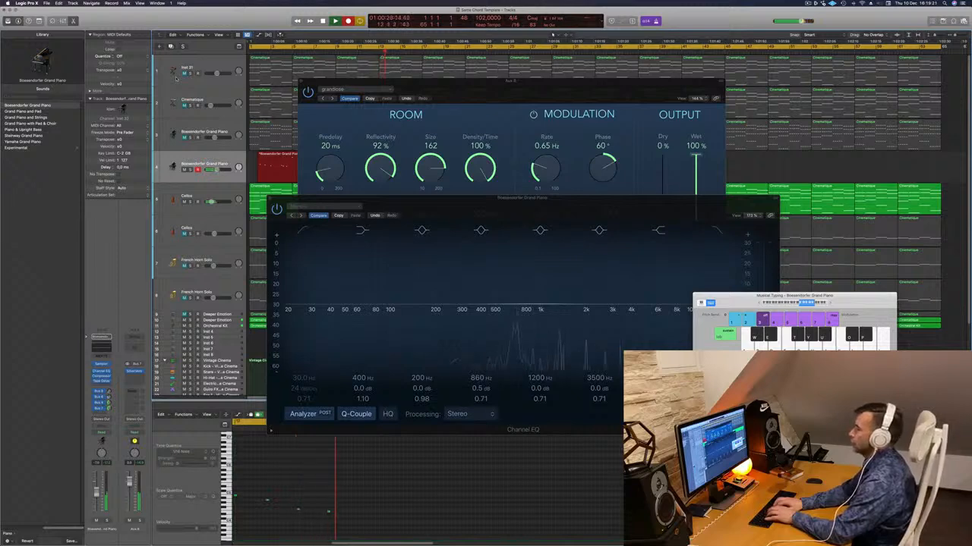
- Stop recording, clear the reverb window off the piano melody region and select all of that region's notes in the Piano Roll
key(space)
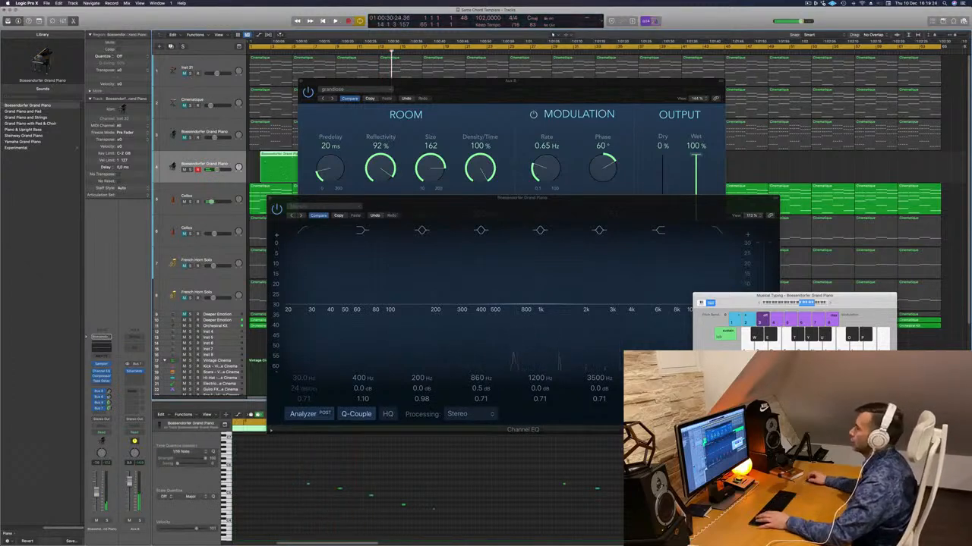
drag(607, 82, 942, 64)
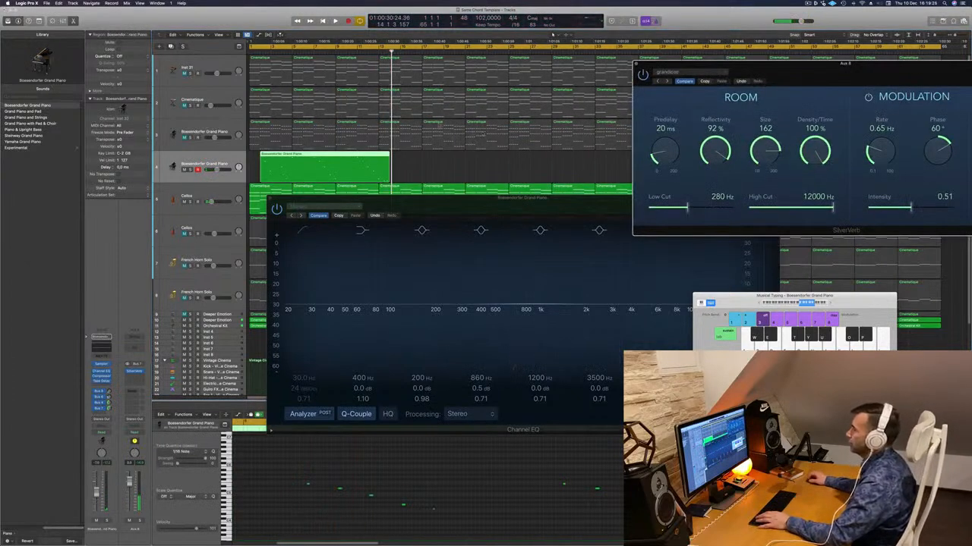
double_click(353, 154)
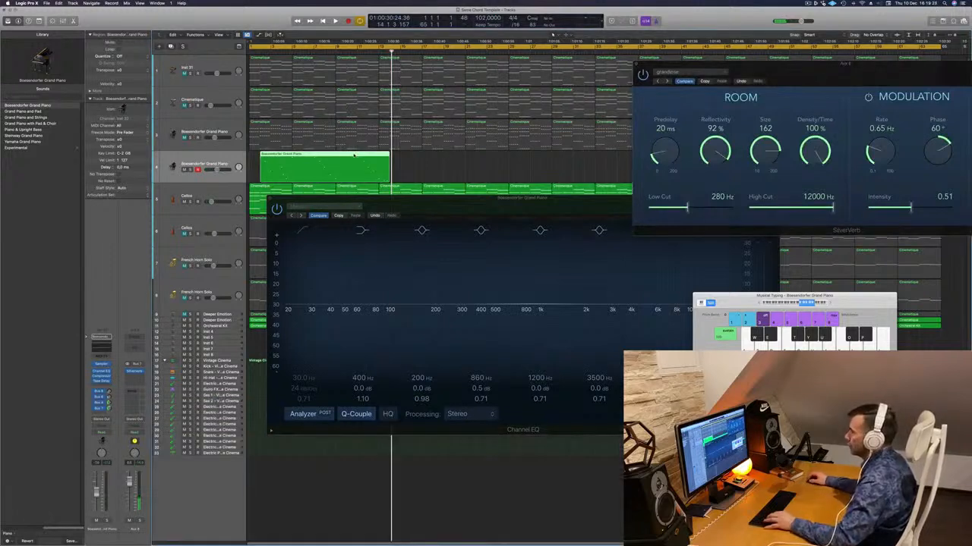
double_click(354, 153)
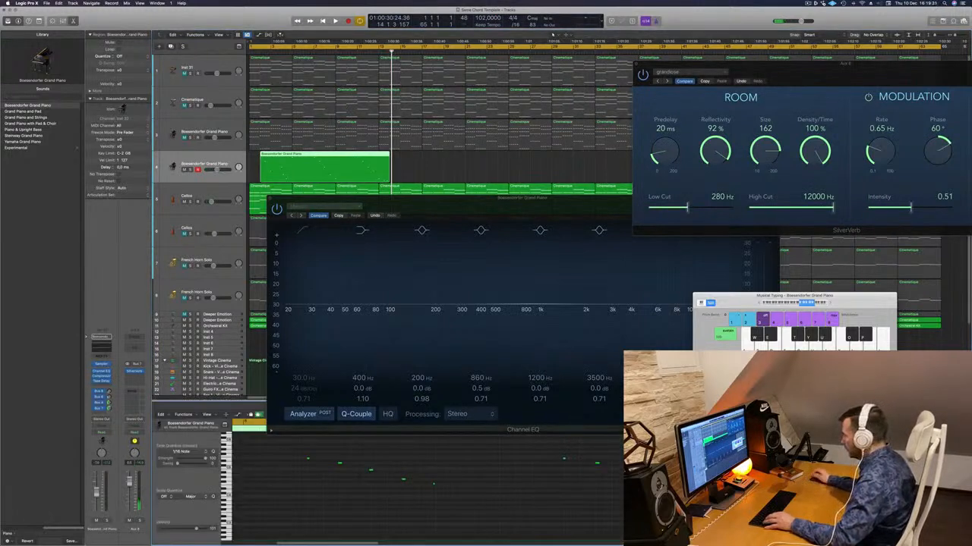
key(f)
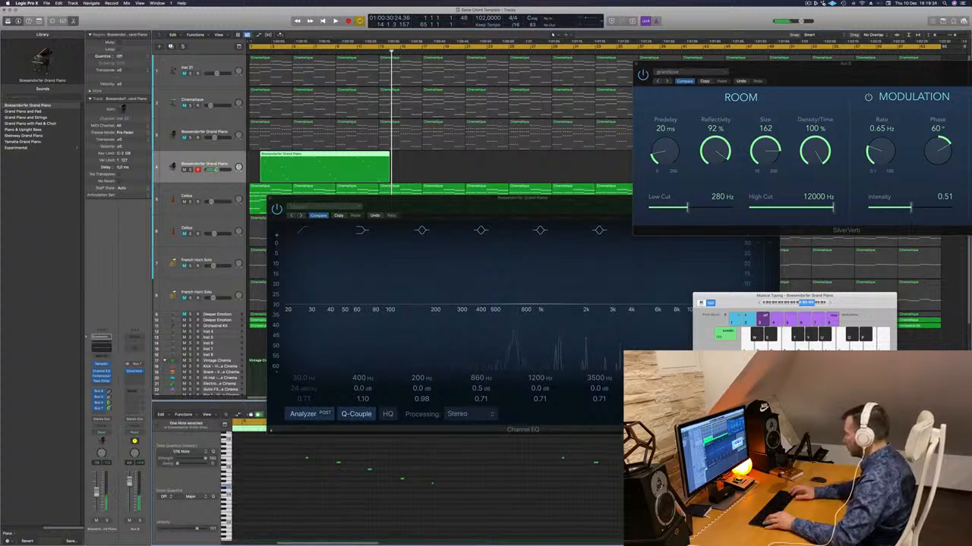
key(super+a)
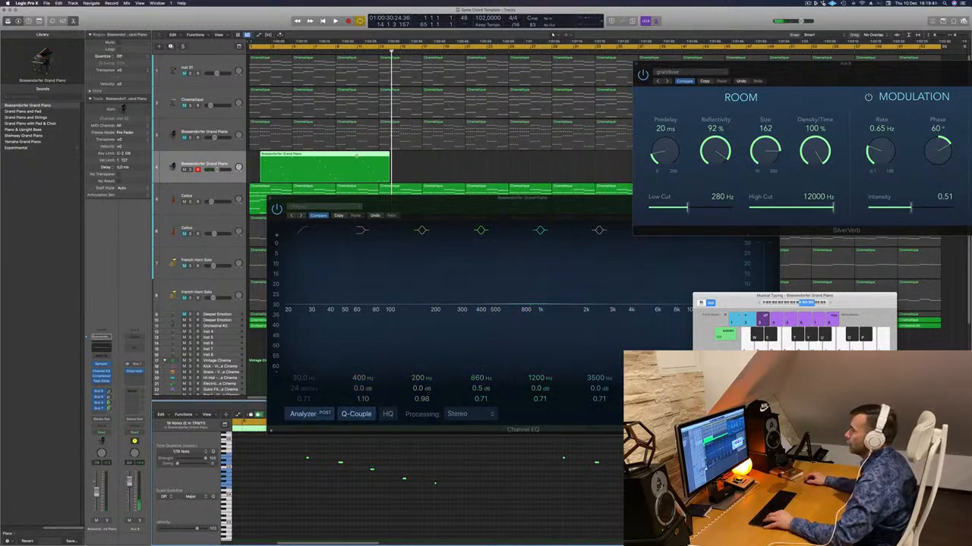
- Split the recorded melody region before its last three bars and delete the earlier part
super+double_click(357, 155)
click(342, 160)
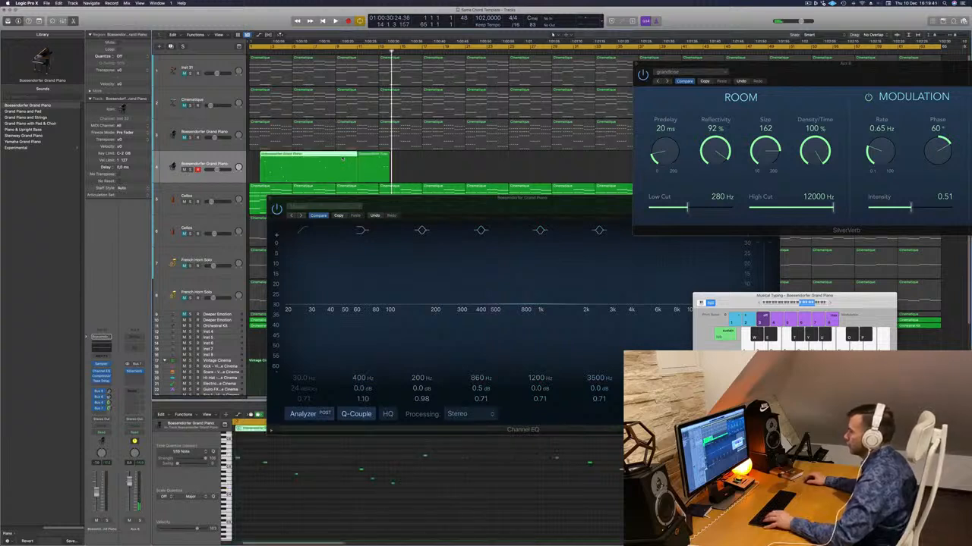
click(367, 157)
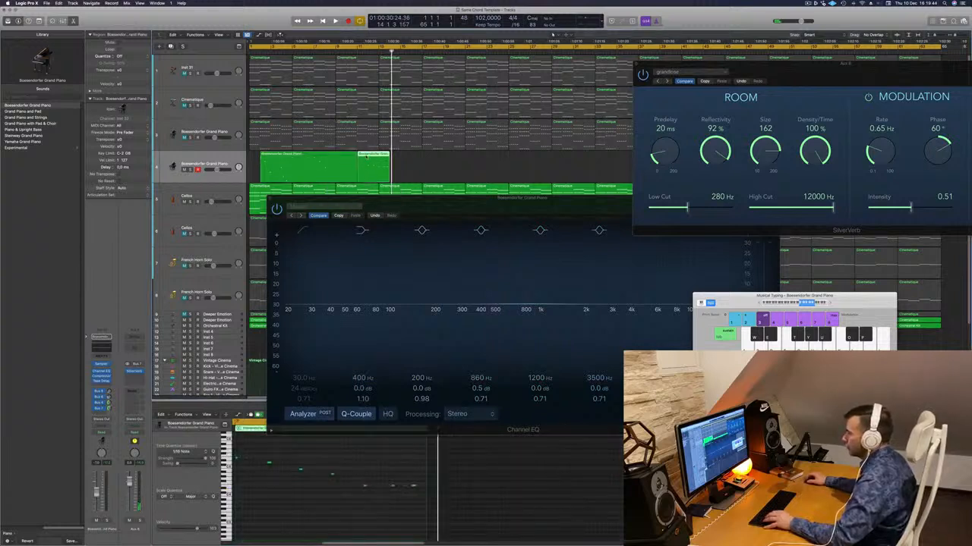
click(318, 154)
key(Delete)
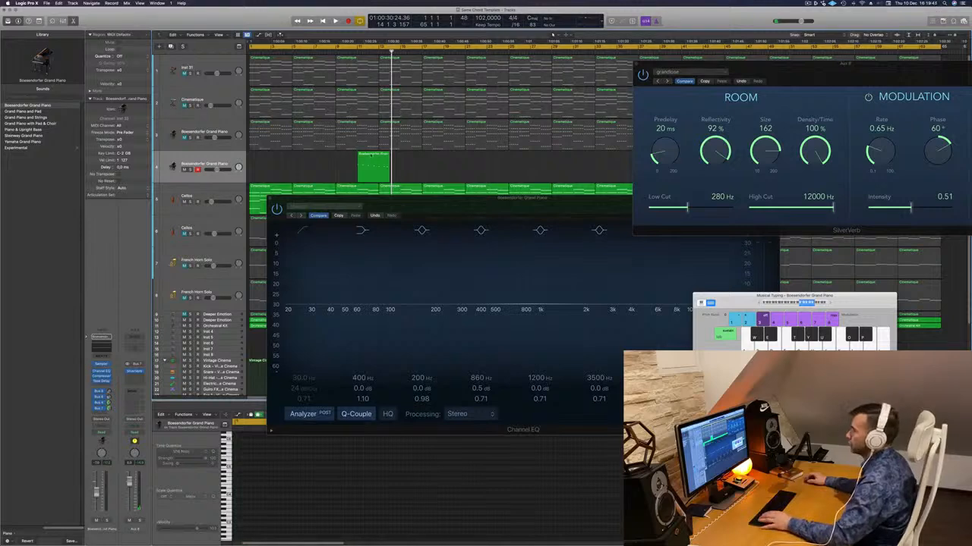
- Move the remaining melody region to the start of the arrangement and play it with the Channel EQ window clear of the Piano Roll
drag(372, 156, 267, 160)
key(Return)
key(space)
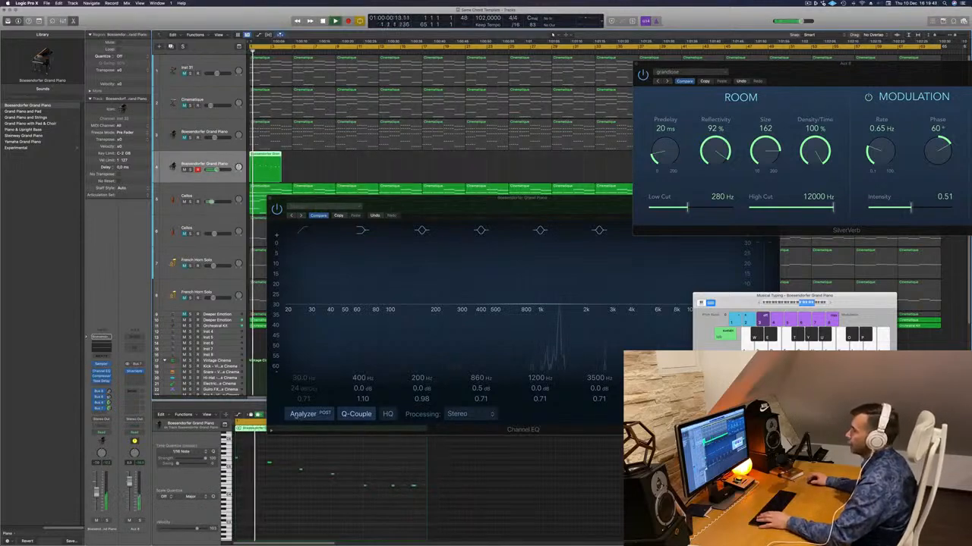
drag(431, 198, 655, 181)
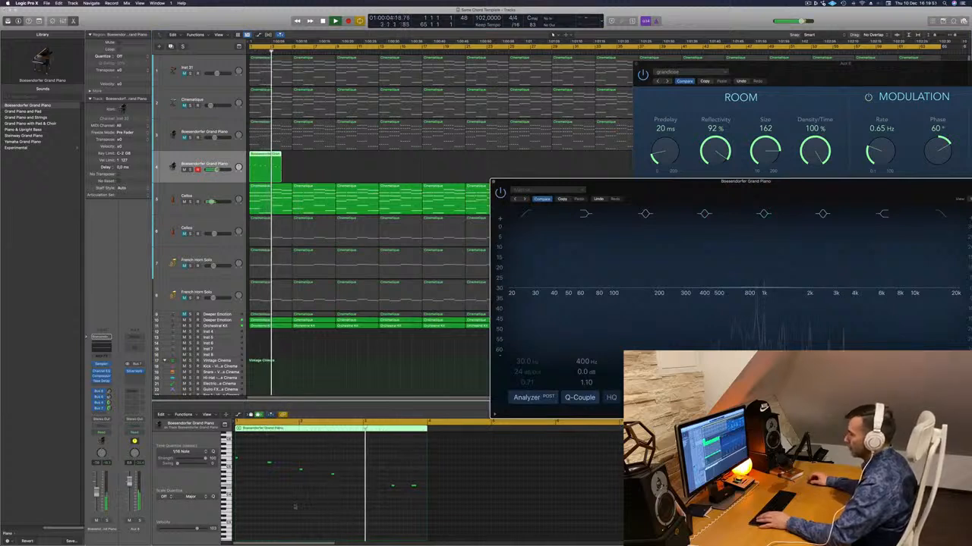
key(Return)
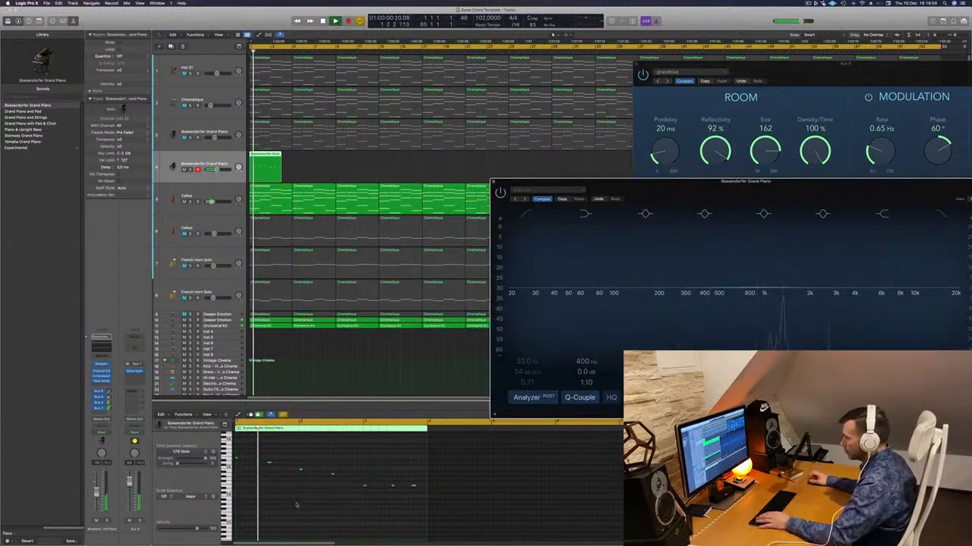
key(Return)
- Lower the melody's second note to the pitch of its fourth note and replay from the start
click(271, 463)
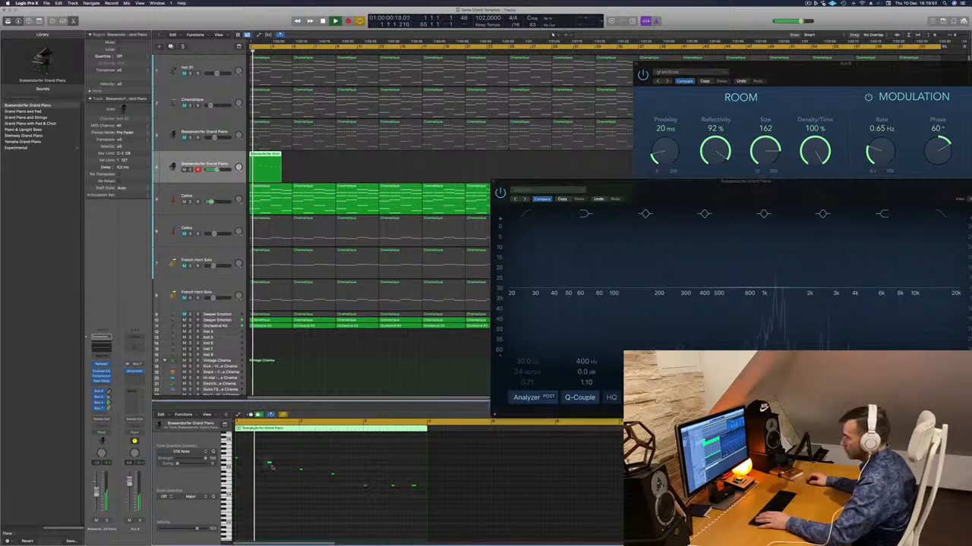
key(Return)
key(shift+alt+Down)
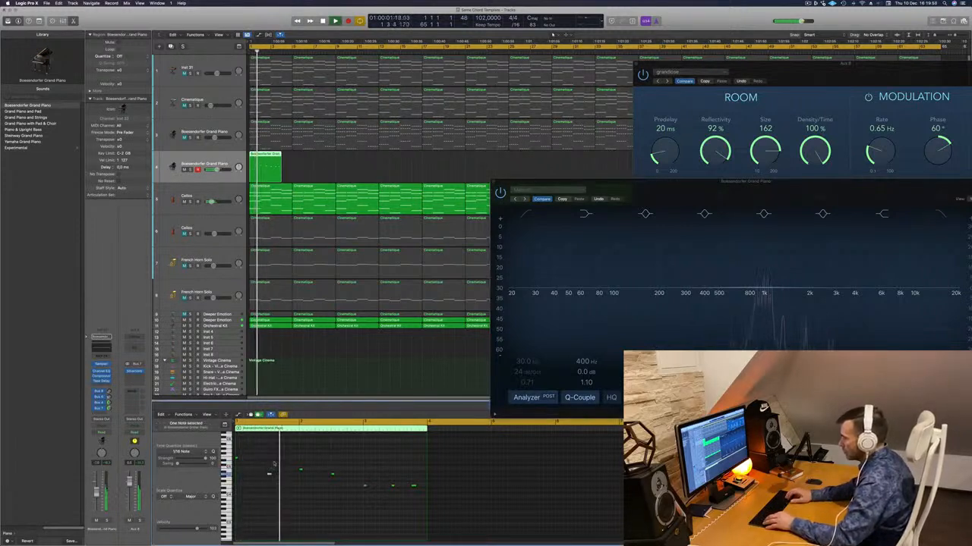
key(Return)
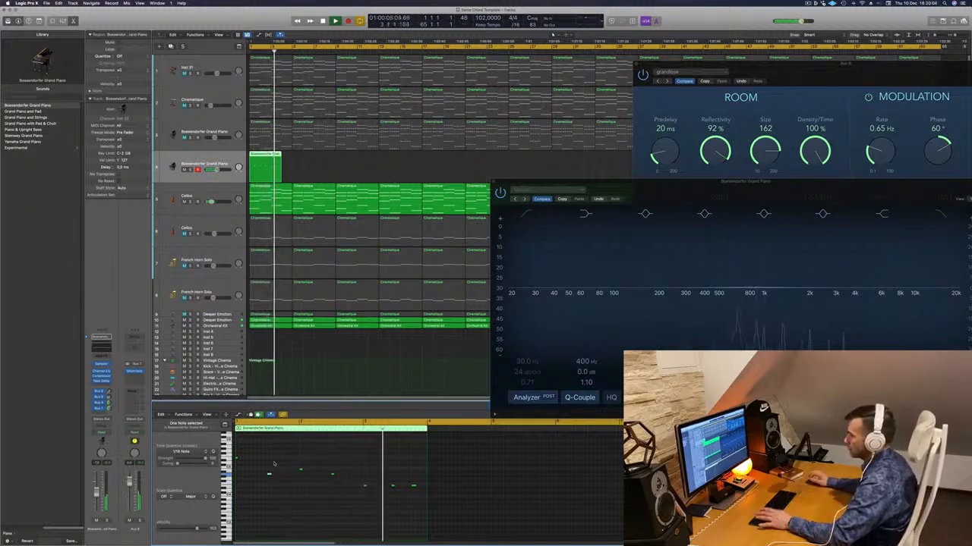
- Remove the melody's last two notes and transpose the remaining notes down one octave
key(Return)
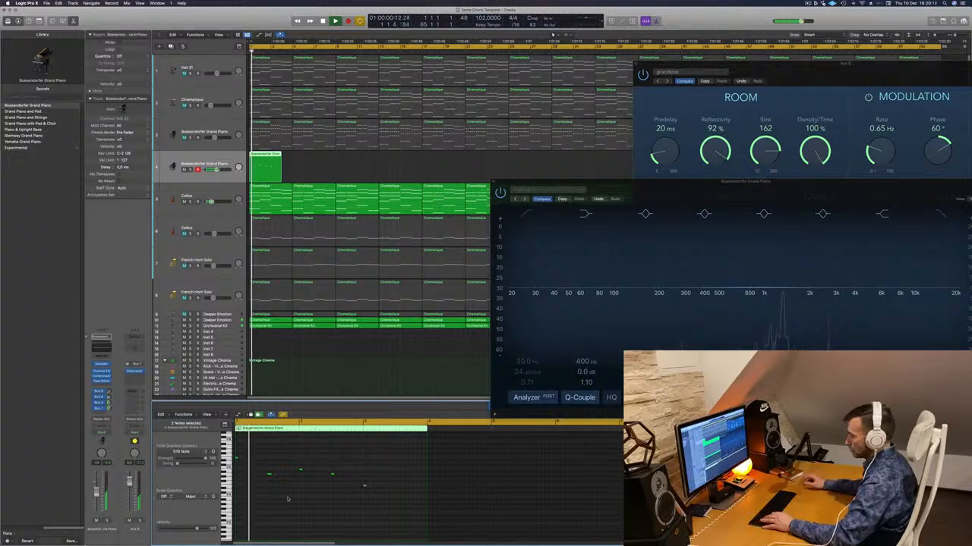
key(alt+shift+Down)
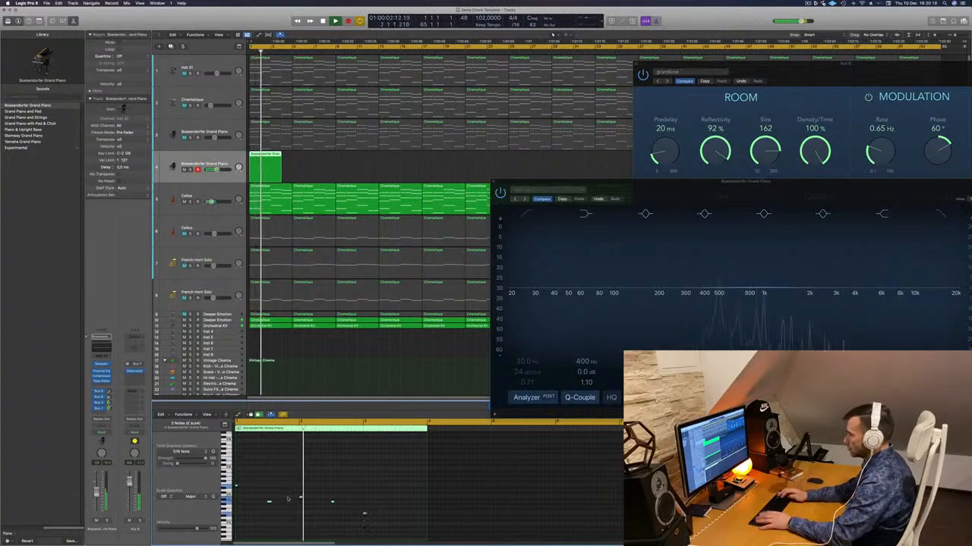
key(Return)
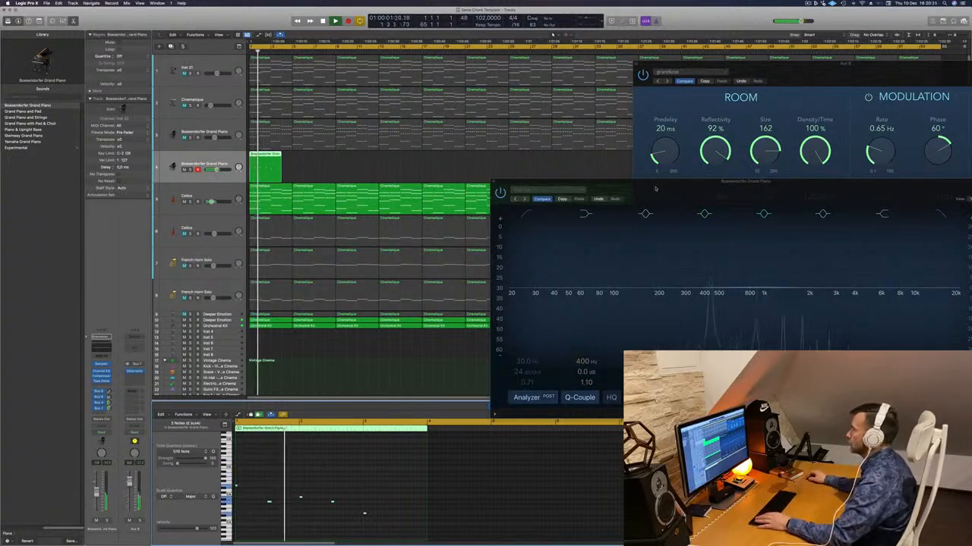
drag(656, 189, 570, 73)
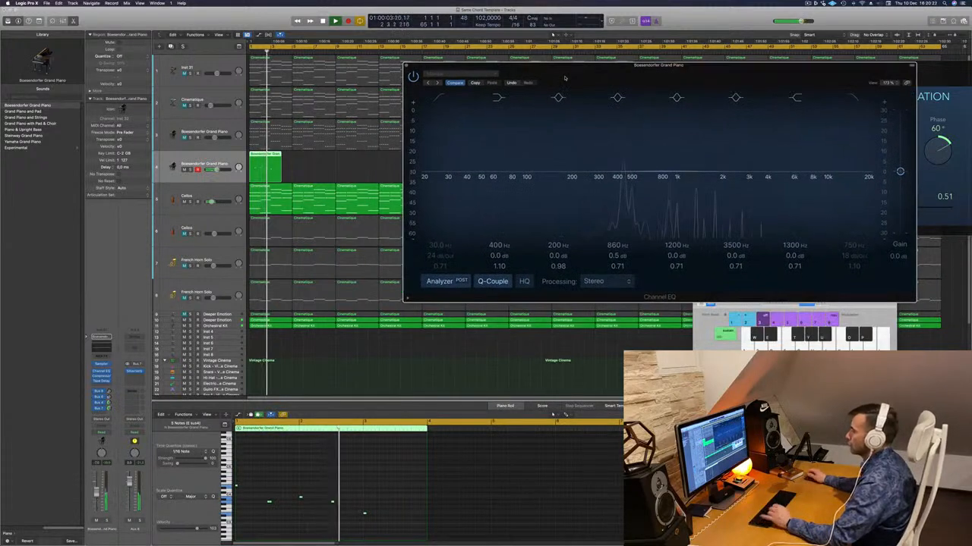
- Raise the melody's fourth note to the pitch of its first note and audition the phrase from the start
key(Return)
click(332, 502)
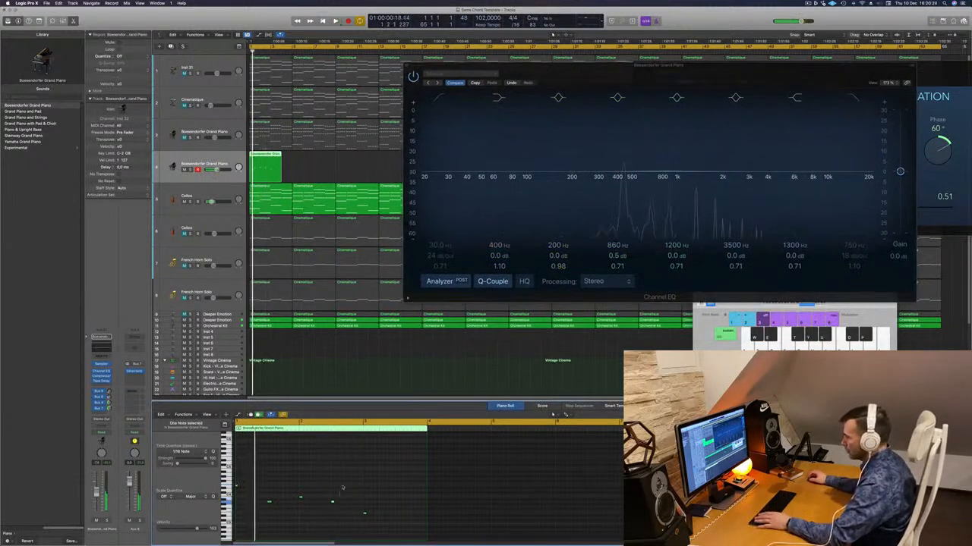
key(Return)
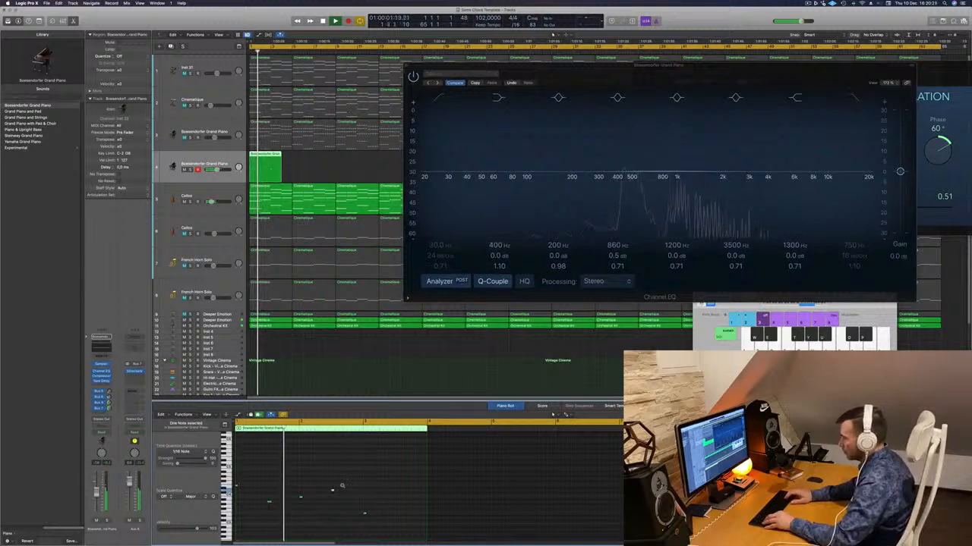
key(Return)
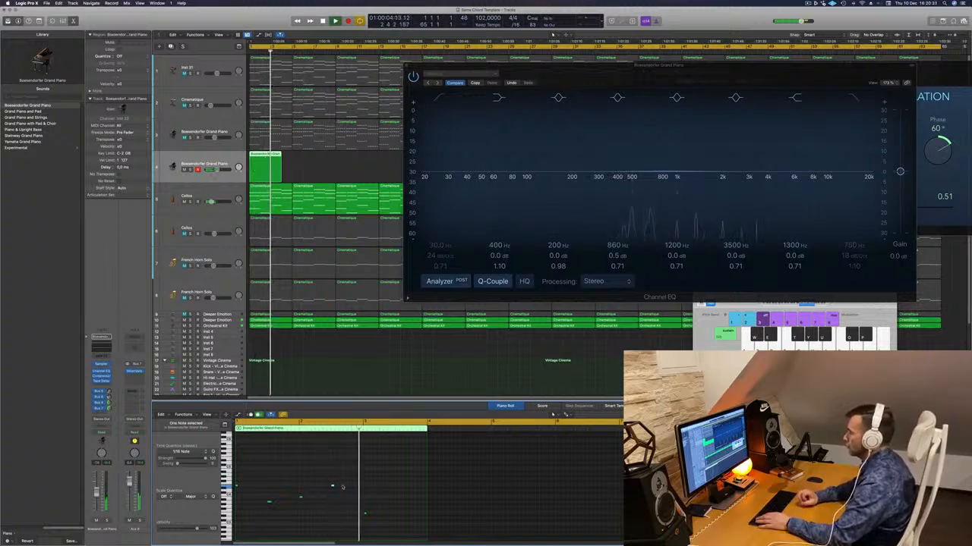
key(Return)
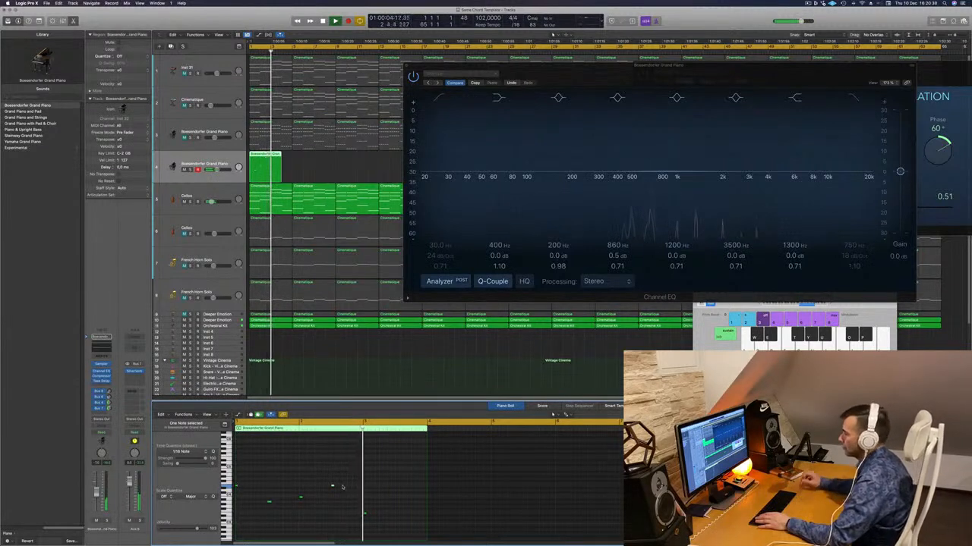
- Shift the melody's last note one beat earlier and play the phrase again
key(Return)
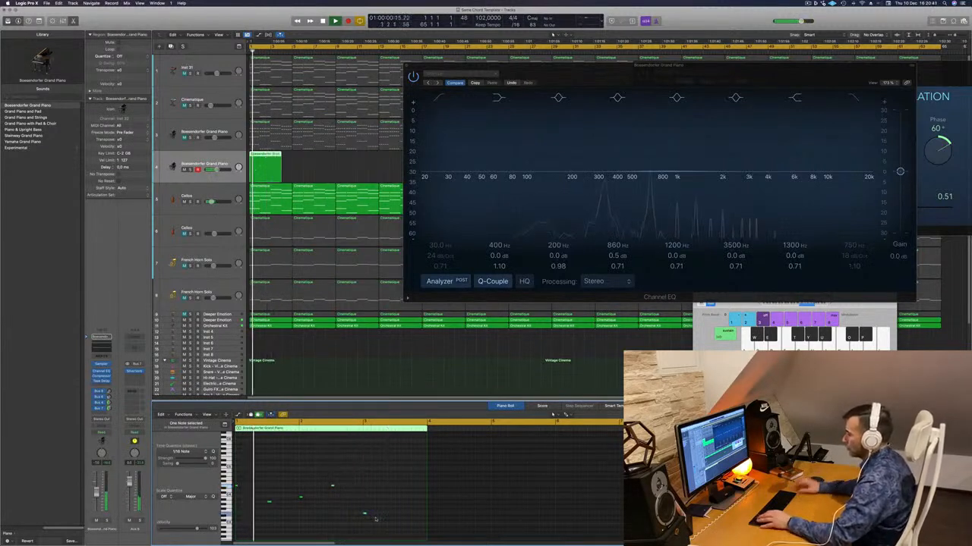
key(Return)
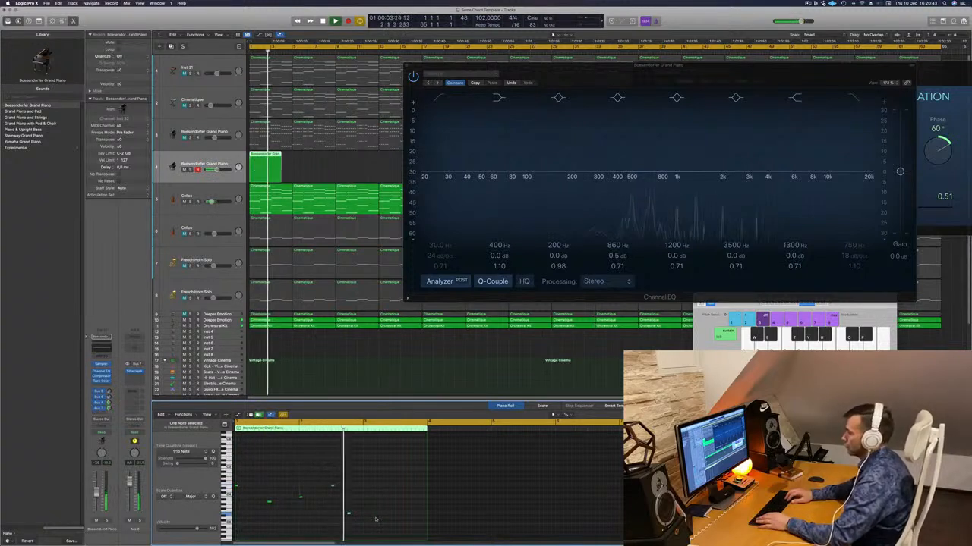
key(Return)
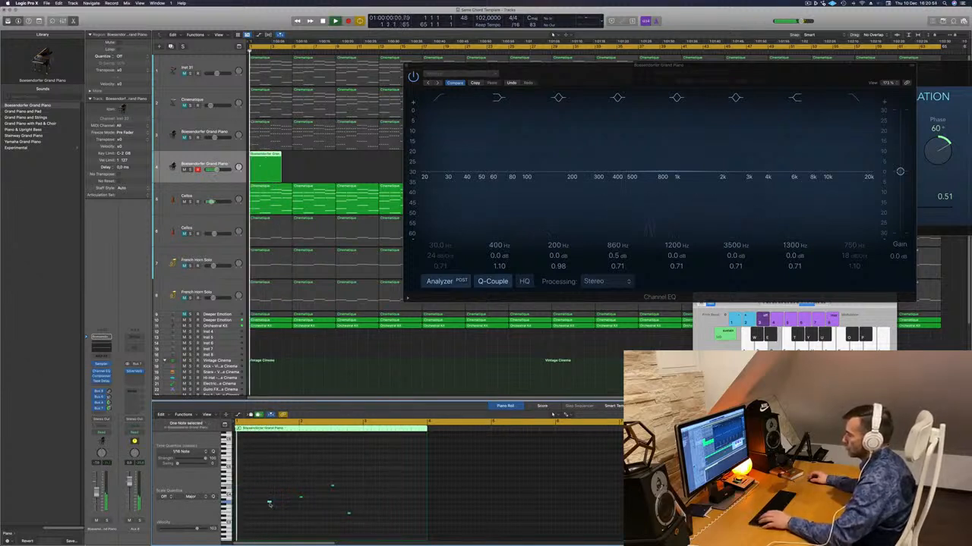
- Try the melody's second note one beat earlier by copying it there and deleting the original
drag(266, 504, 250, 503)
key(Return)
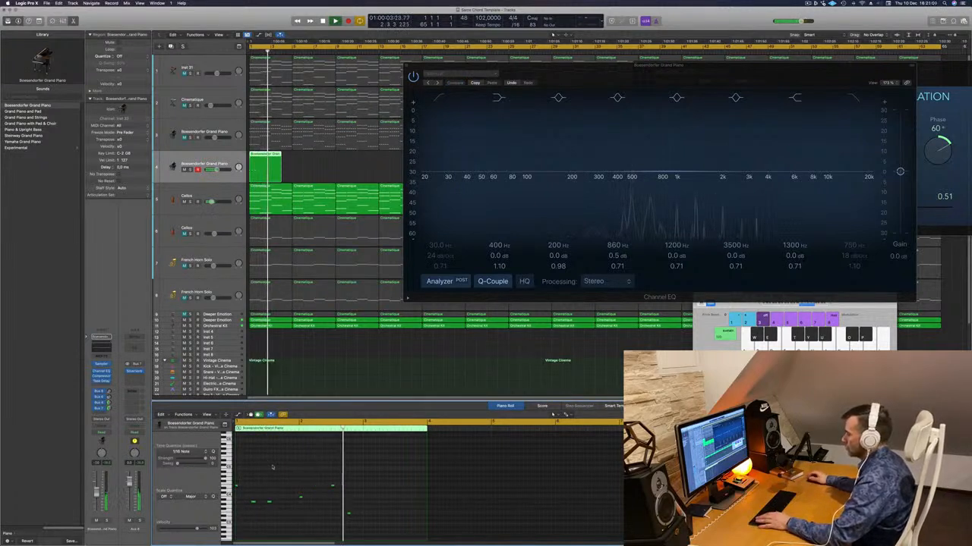
key(Return)
click(268, 502)
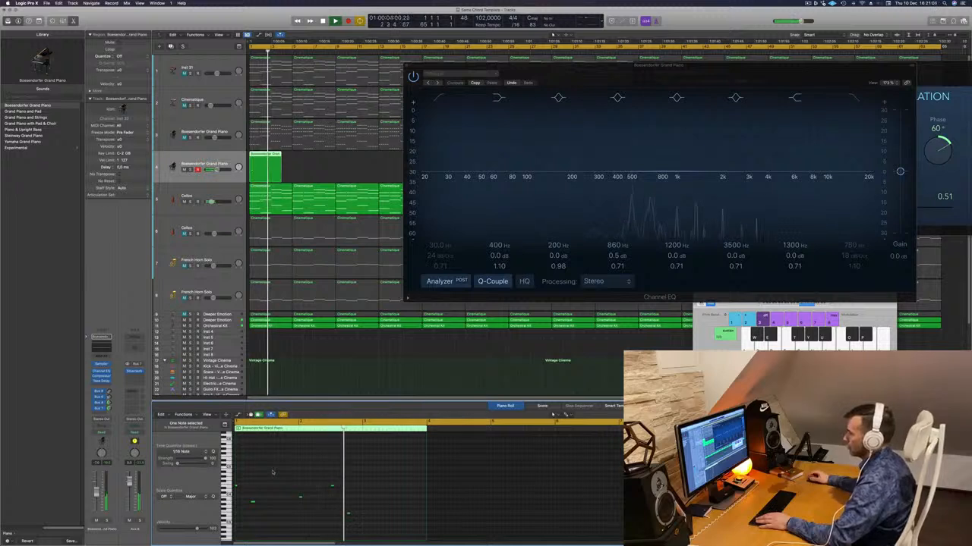
- Shift the second note back one beat later while replaying the phrase from the start
key(Return)
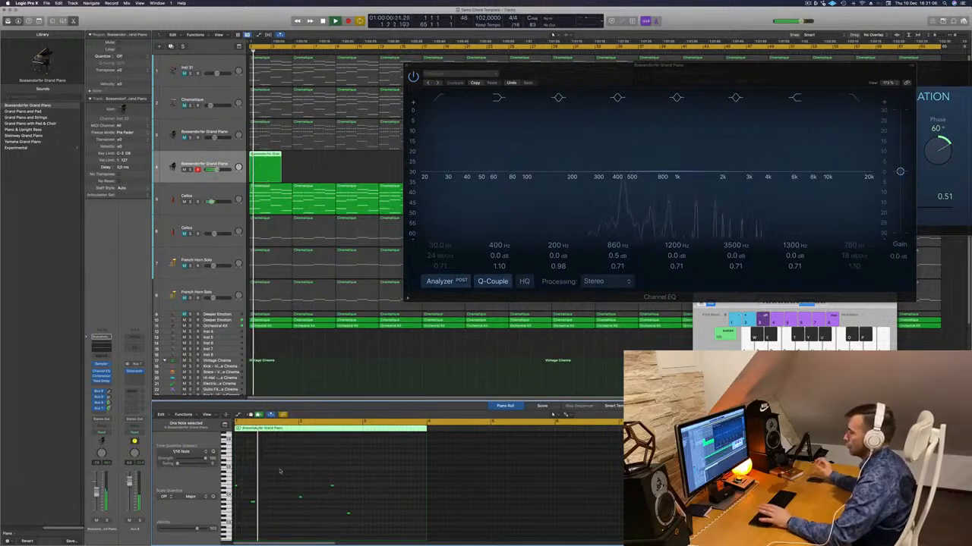
key(Return)
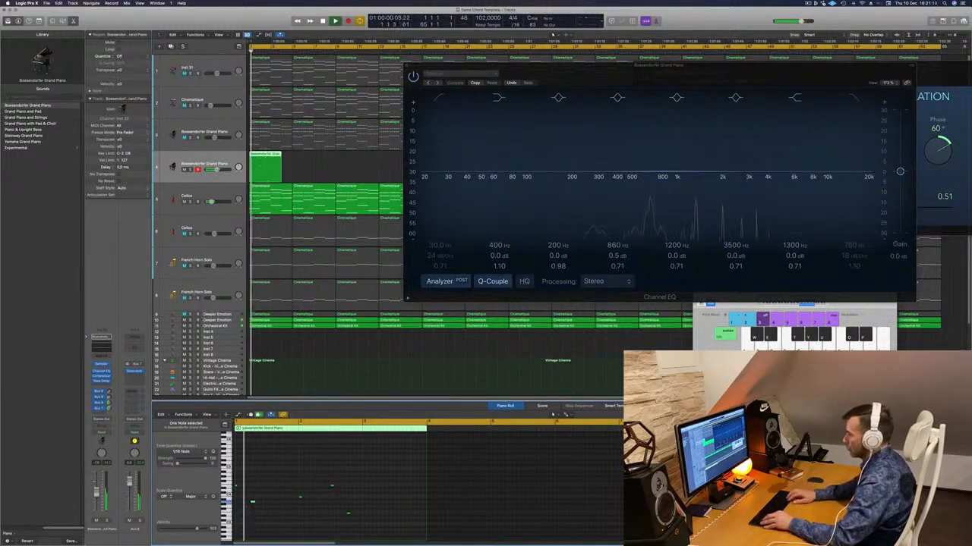
key(Return)
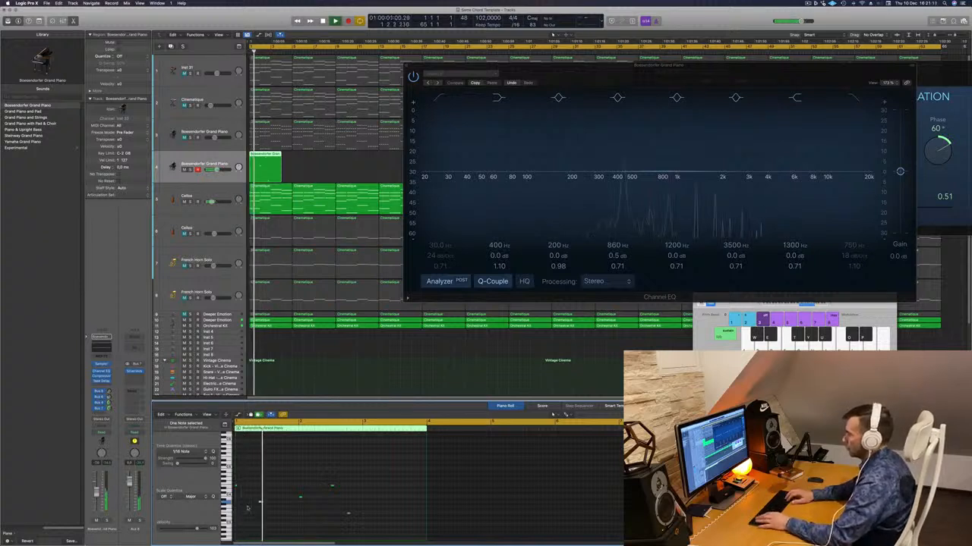
key(Return)
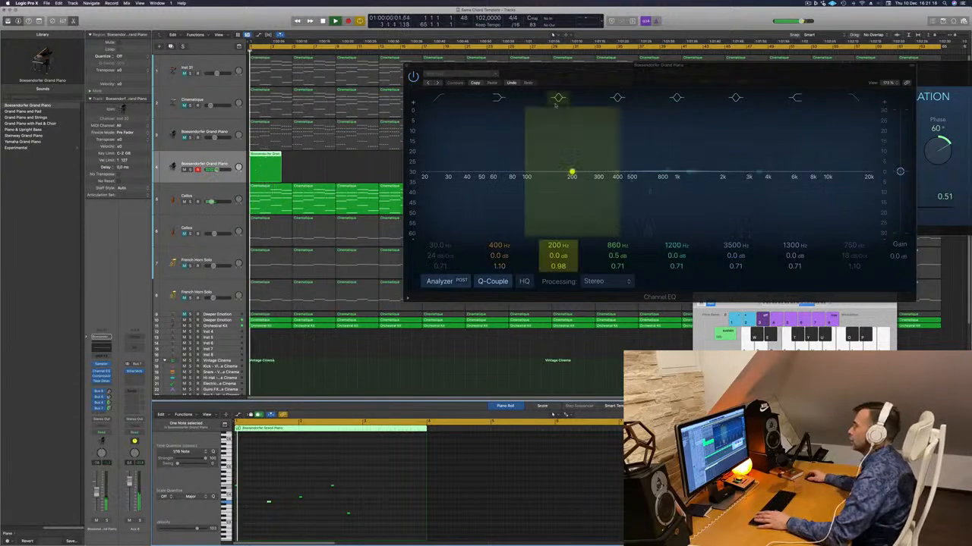
- Extend the melody region to the end of the first Cellos region and move the Channel EQ window clear of the tracks
key(space)
drag(593, 67, 670, 60)
key(space)
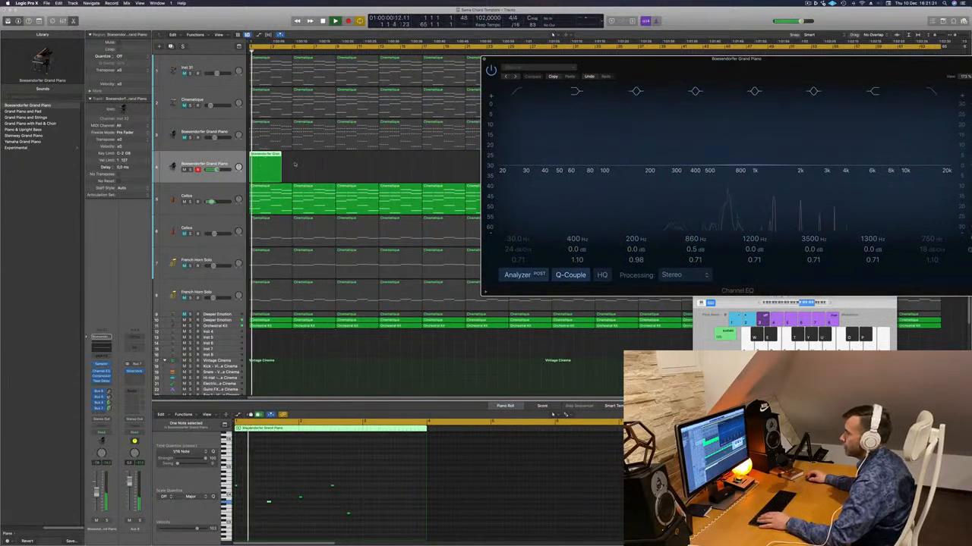
click(281, 178)
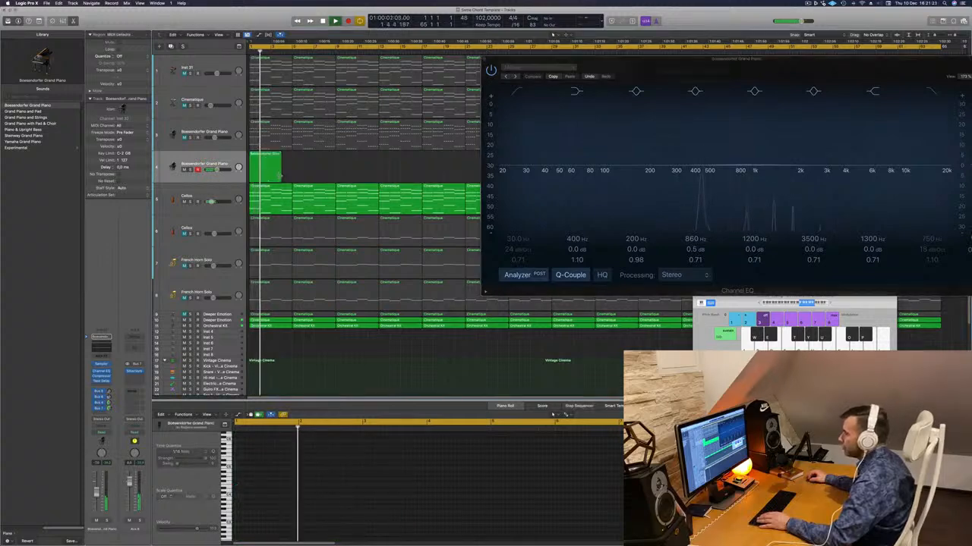
drag(281, 177, 291, 180)
key(space)
key(space)
drag(607, 59, 416, 324)
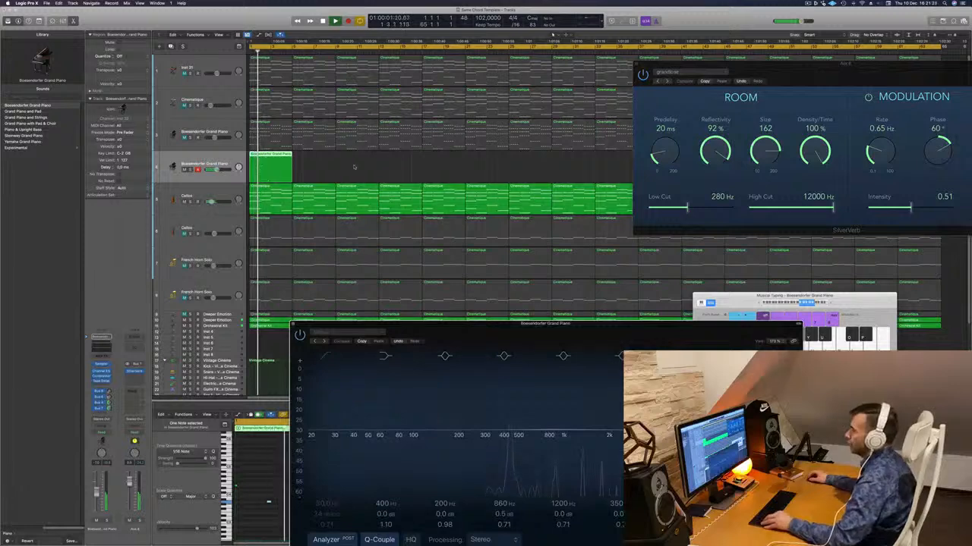
- Close the SilverVerb window and repeat the melody region along the second piano track until it spans all the chord regions
key(super+Left)
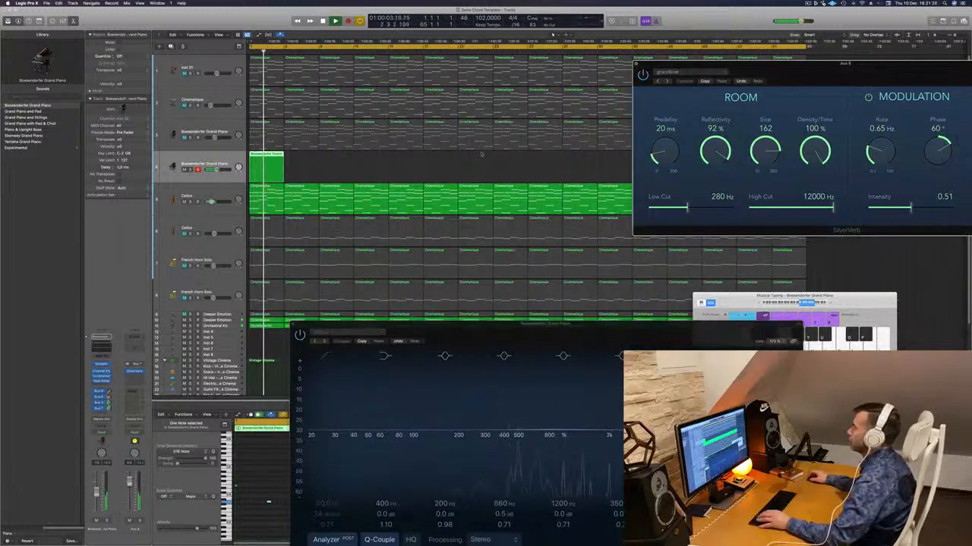
key(super+w)
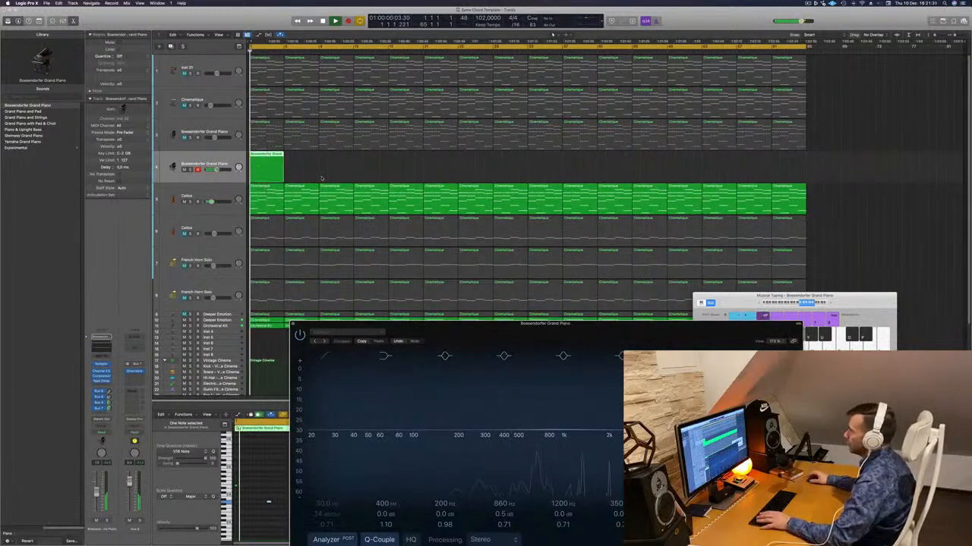
click(97, 493)
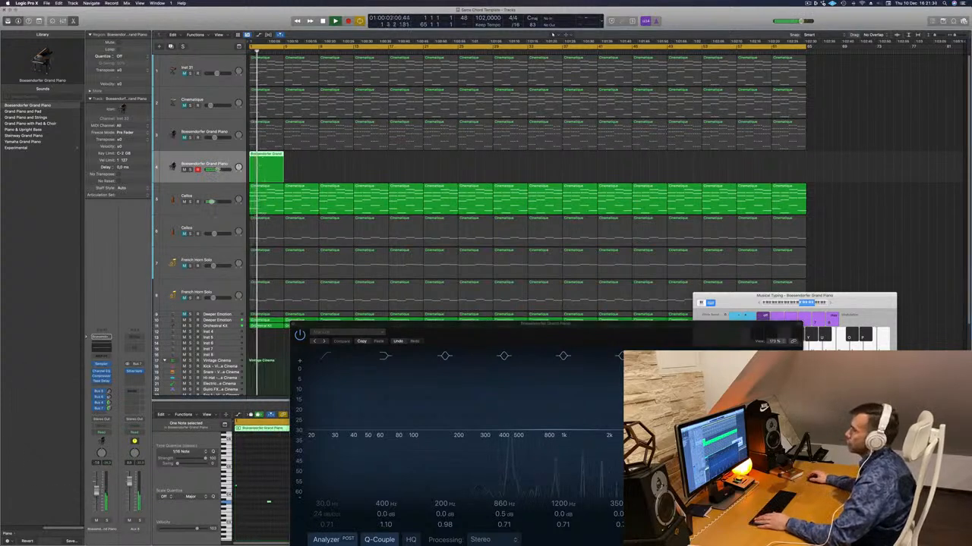
drag(279, 155, 335, 162)
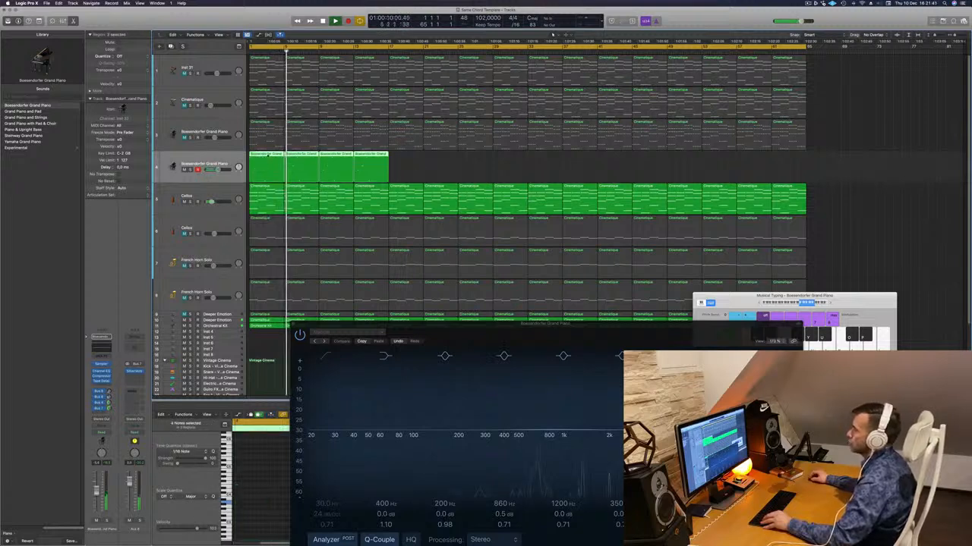
drag(267, 155, 410, 162)
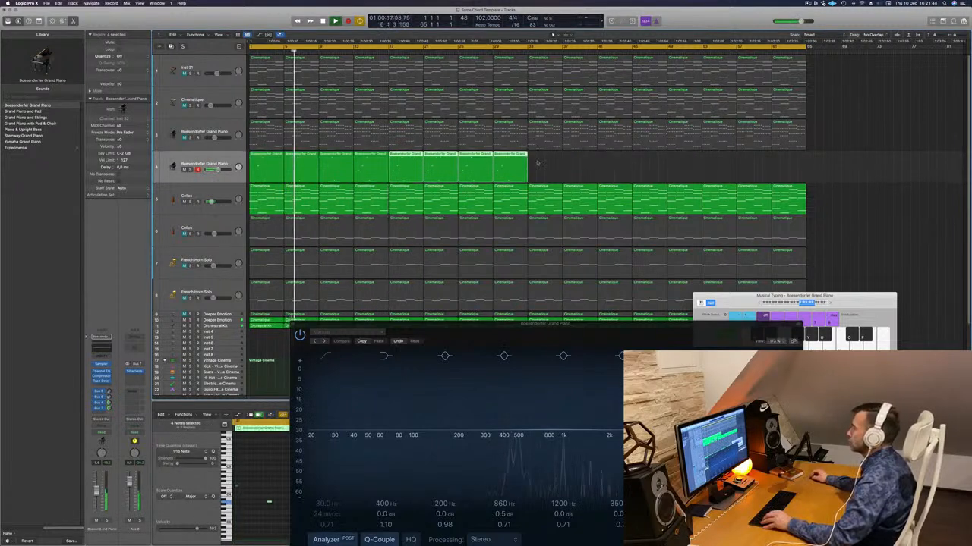
drag(277, 163, 554, 163)
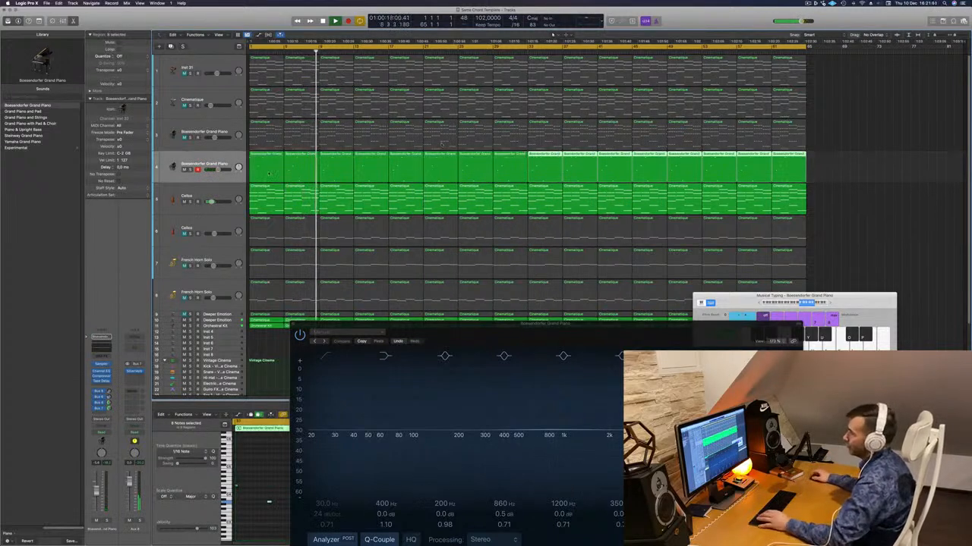
- Unmute the first Boesendorfer Grand Piano track and play the arrangement from the start
key(Return)
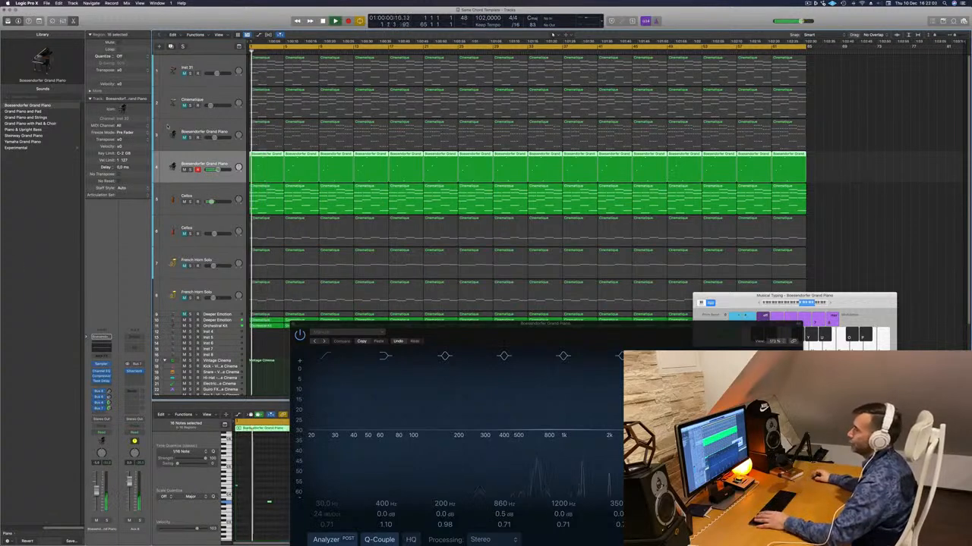
key(Return)
click(183, 138)
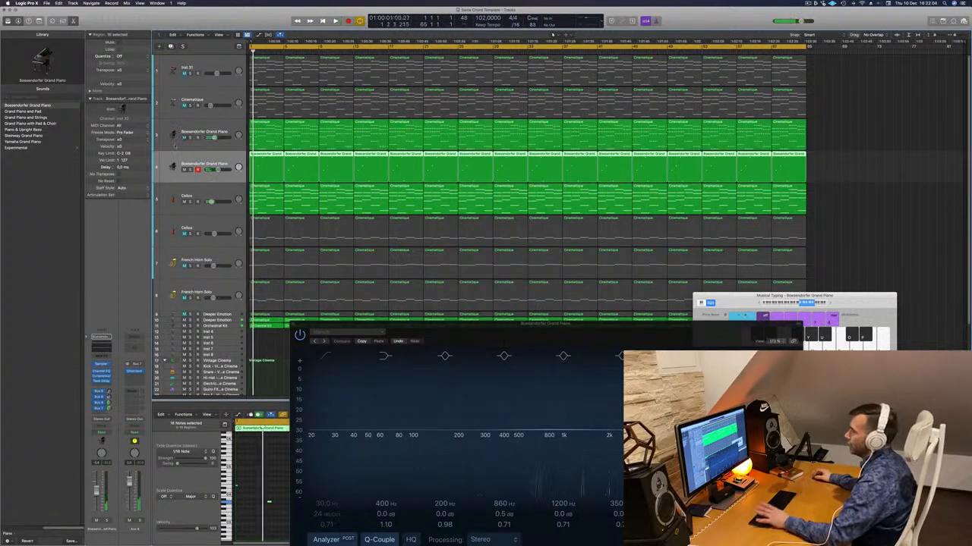
key(space)
- Enable a 24 dB/Oct low cut at about 525 Hz in the open piano Channel EQ and replay from the start
click(203, 122)
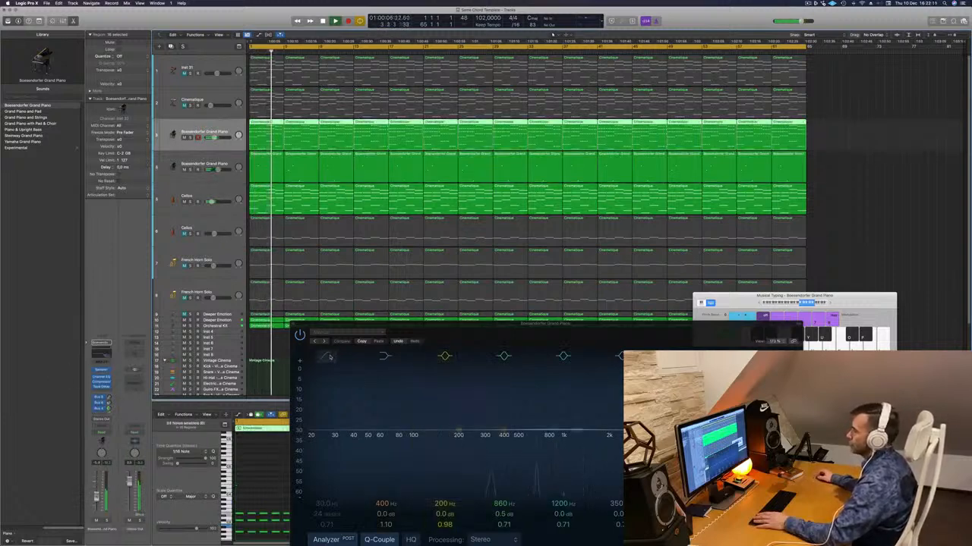
drag(319, 419, 499, 416)
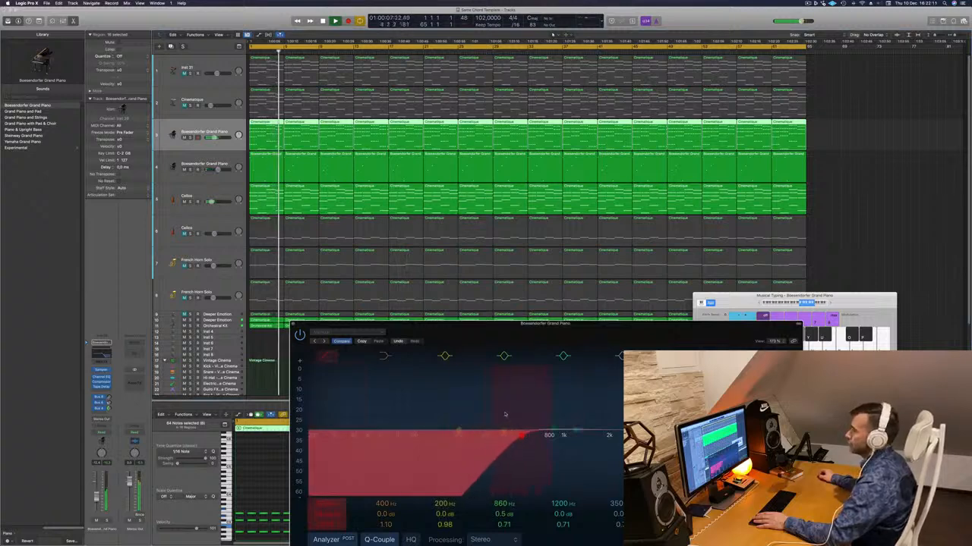
scroll(186, 250, down, 2)
key(Return)
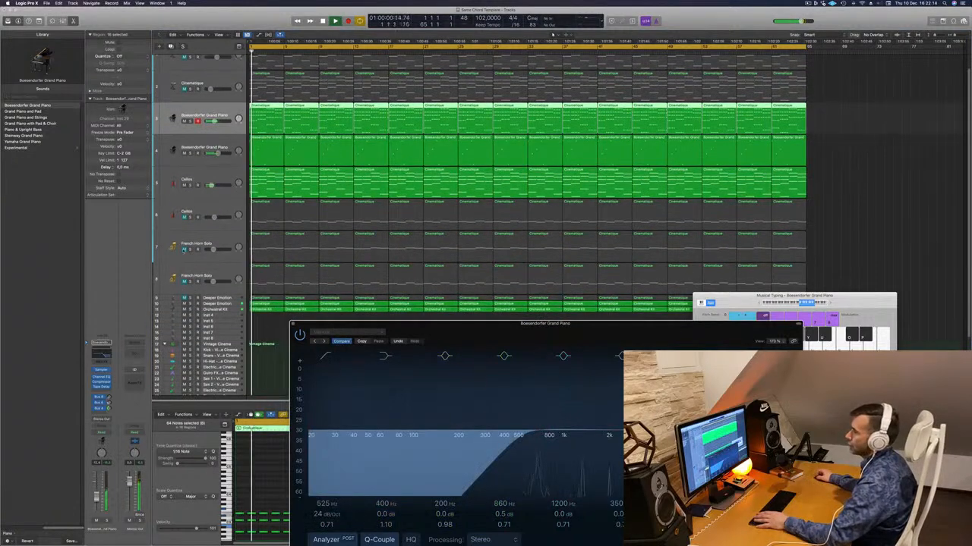
- Unmute the upper French Horn Solo track, select it and restart playback from the beginning
key(Return)
click(190, 250)
click(190, 250)
key(space)
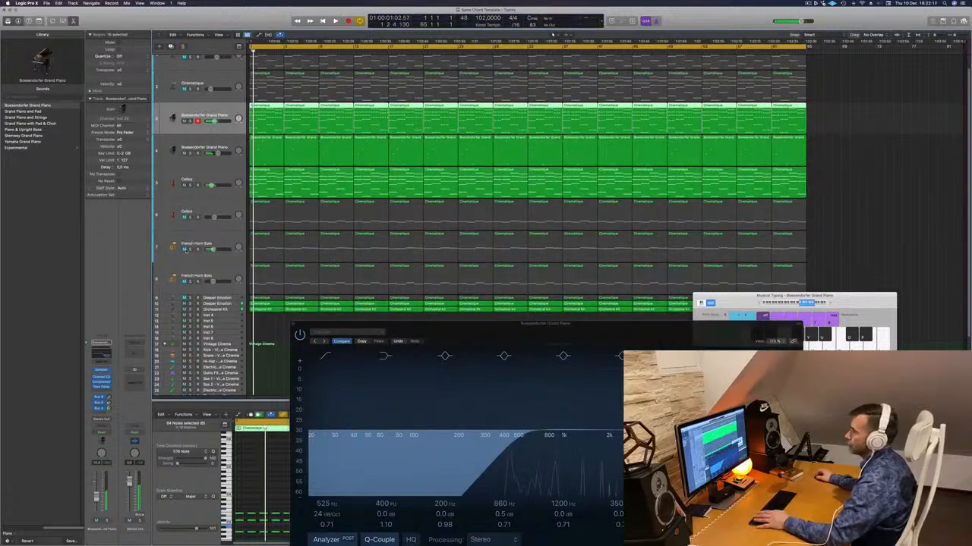
key(space)
click(184, 249)
click(185, 257)
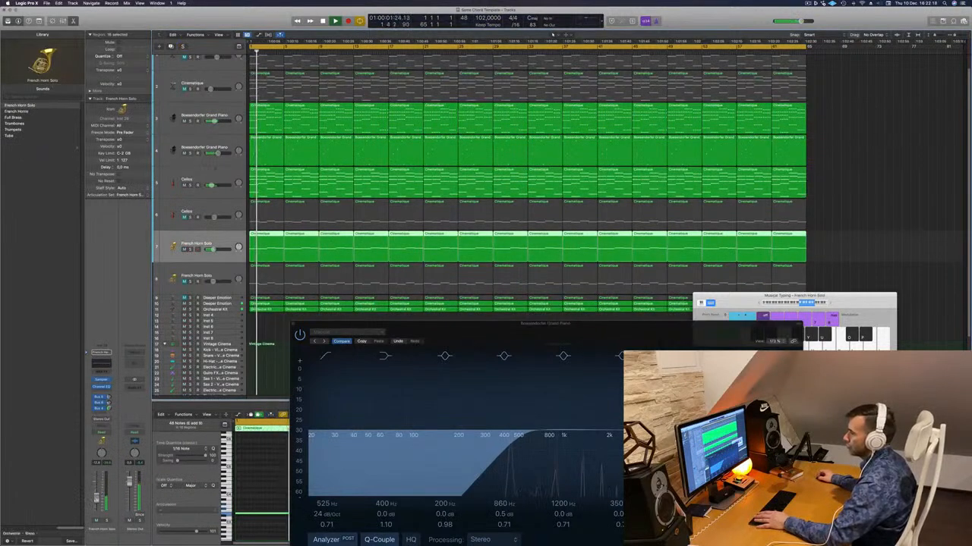
- Add a send to Bus 4 on the upper French Horn Solo track
click(101, 416)
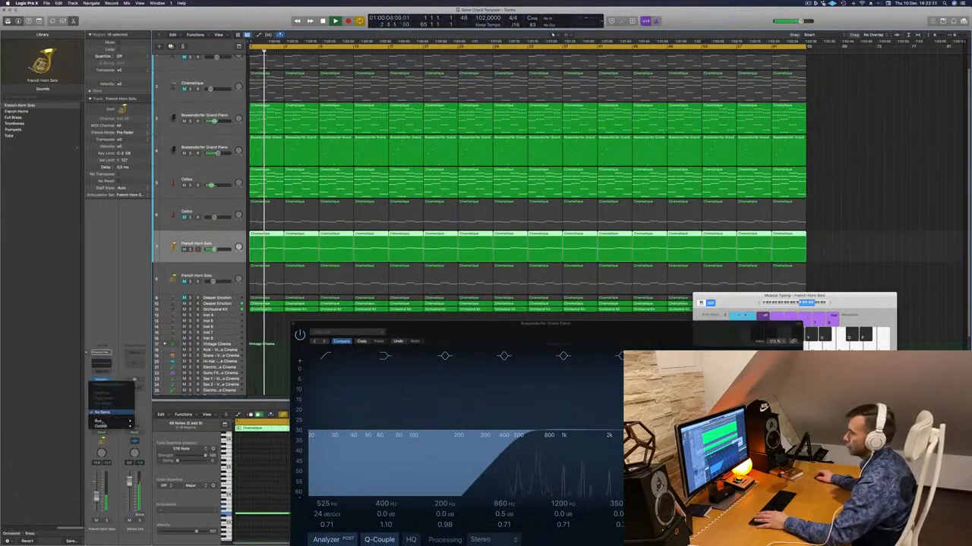
mouse_move(110, 422)
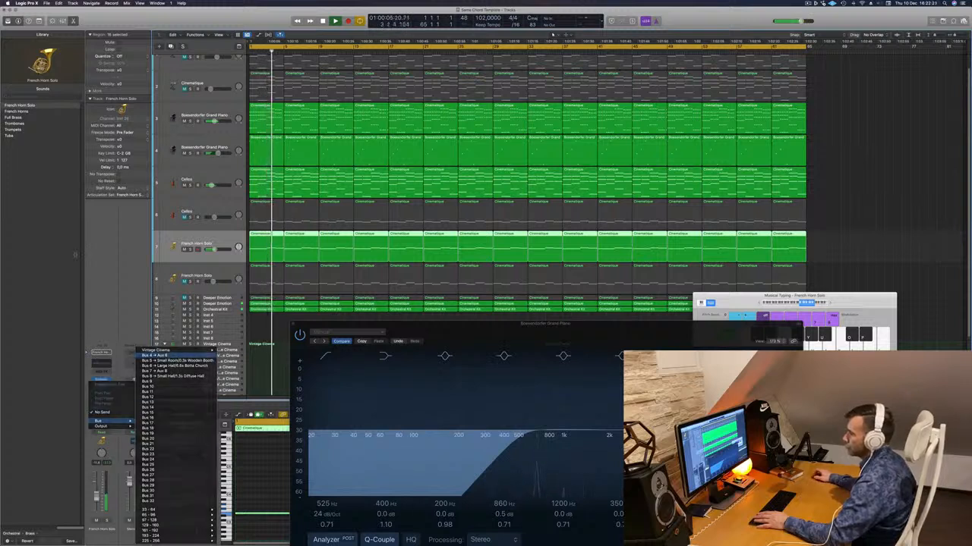
click(174, 361)
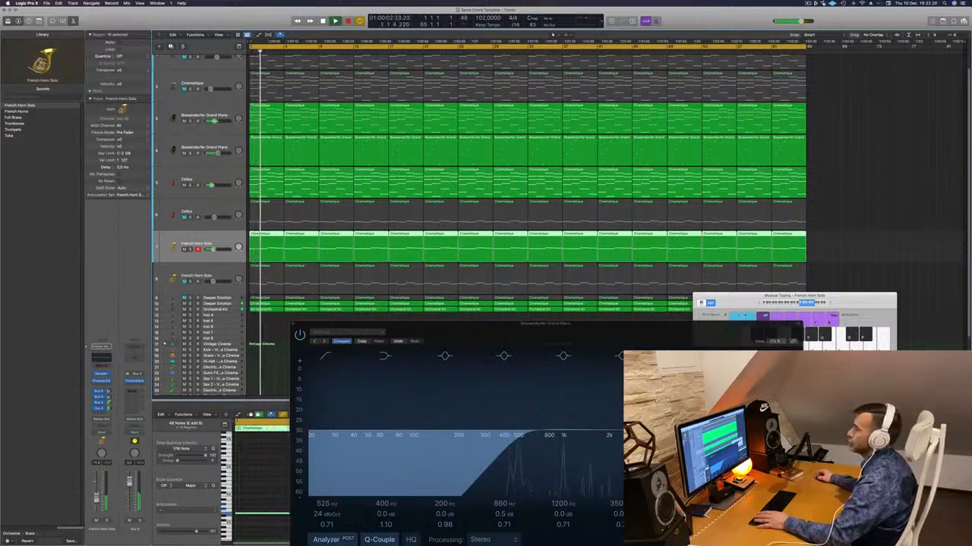
- Close the open Channel EQ window and open the Channel EQ of the first Boesendorfer Grand Piano track
drag(298, 324, 261, 336)
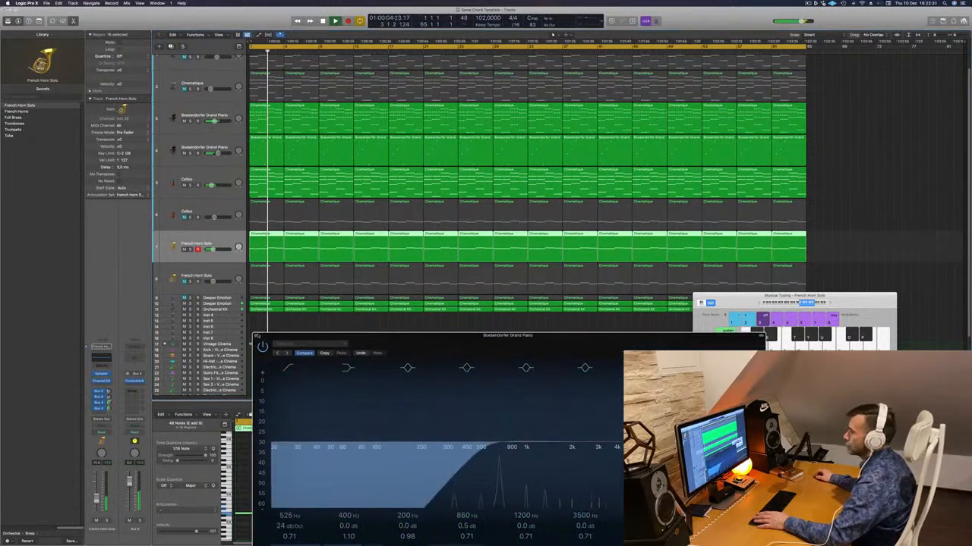
click(255, 335)
click(178, 117)
key(space)
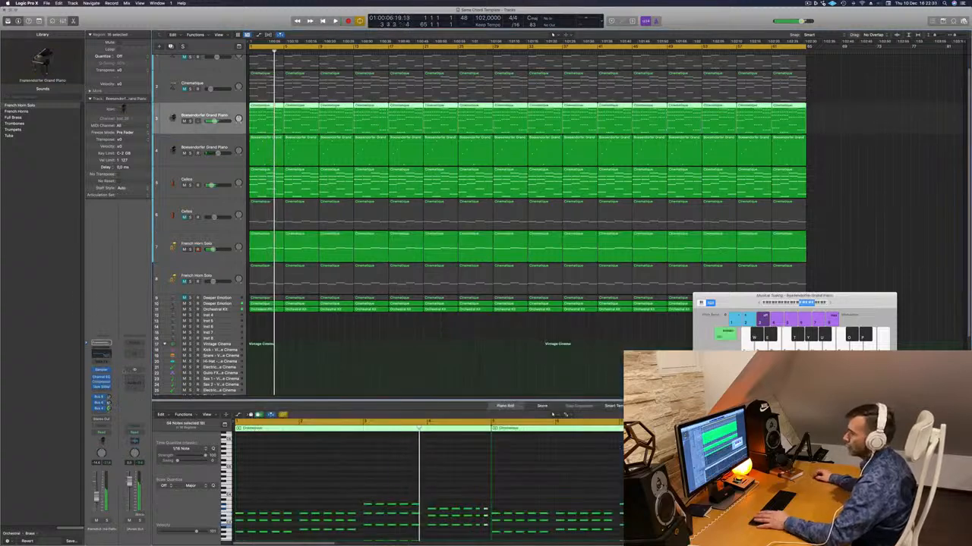
key(space)
click(101, 377)
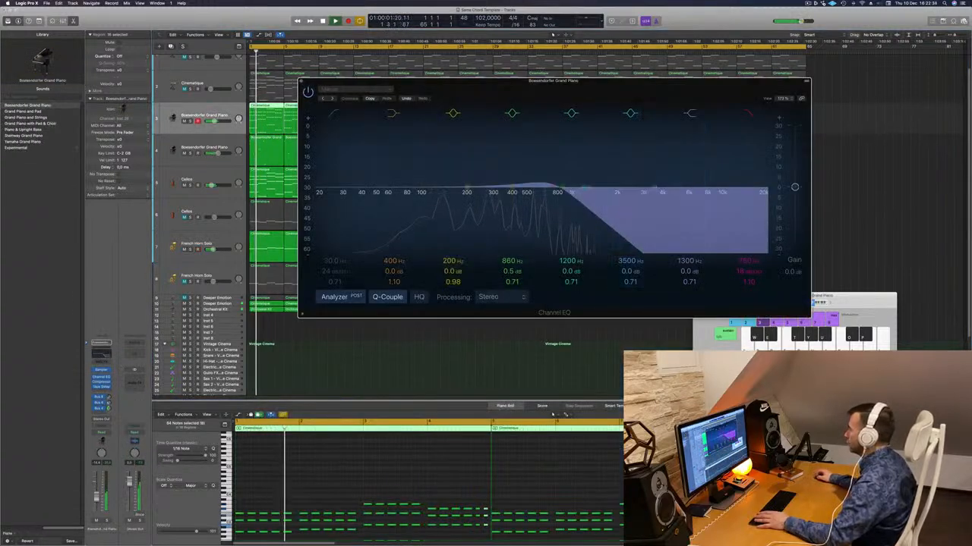
- Set the first piano's EQ to a 36 dB/Oct high cut at 1280 Hz and a low cut at 153 Hz, and close it
drag(749, 271, 749, 269)
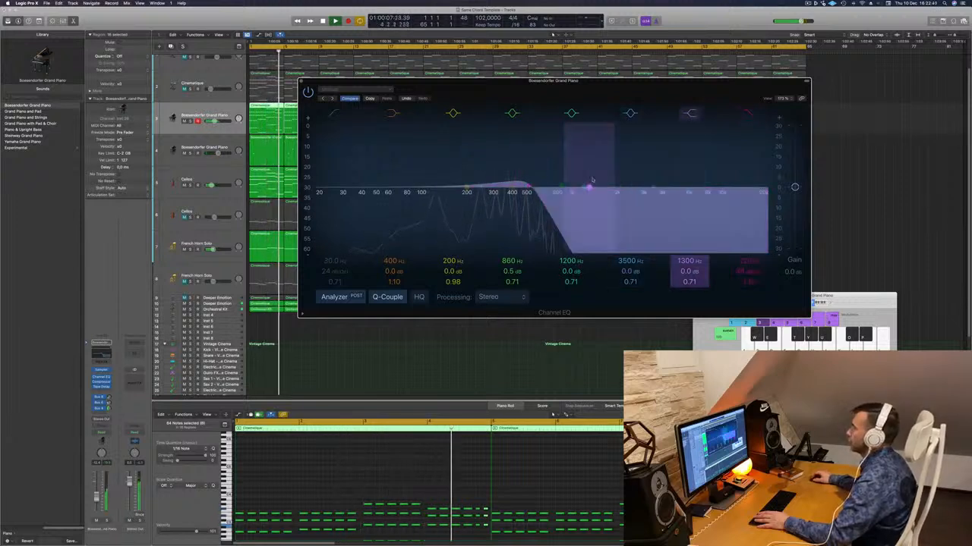
mouse_move(746, 260)
mouse_down()
mouse_move(747, 235)
mouse_move(747, 253)
mouse_up()
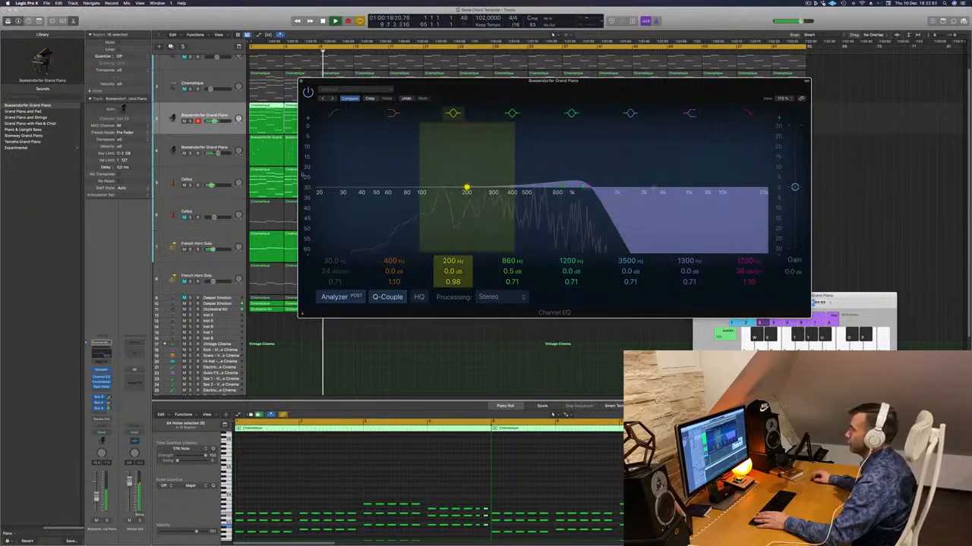
drag(333, 192, 440, 182)
key(Return)
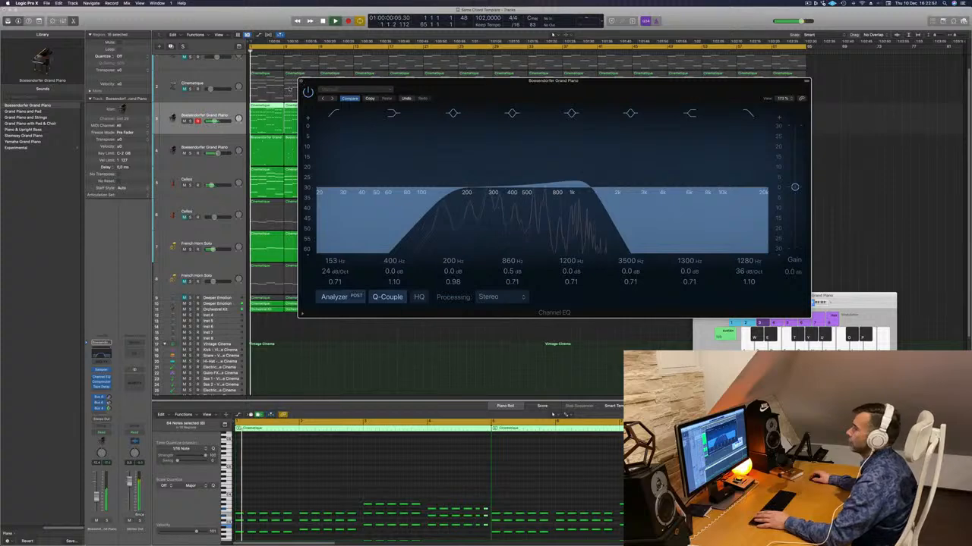
click(301, 81)
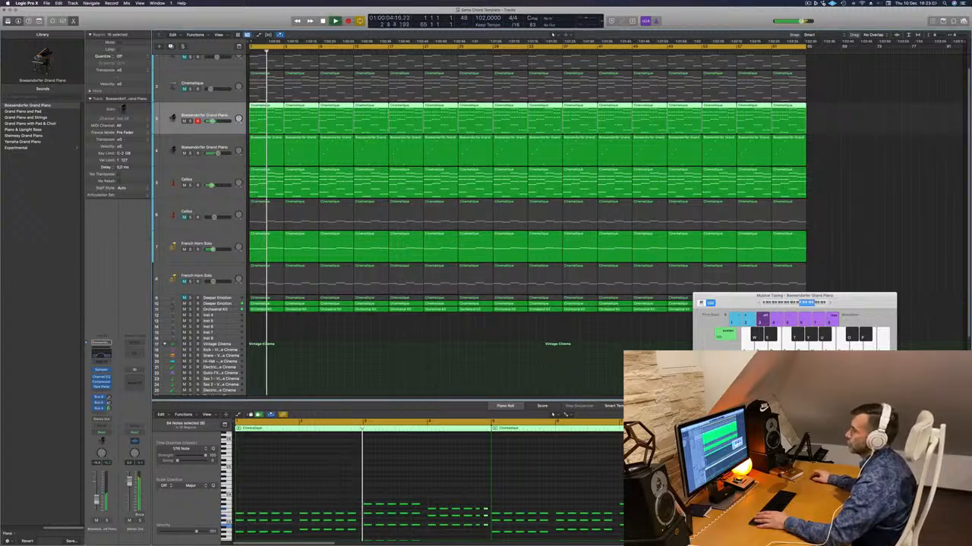
- Unmute the first Deeper Emotion track and replay the arrangement from the start
click(224, 298)
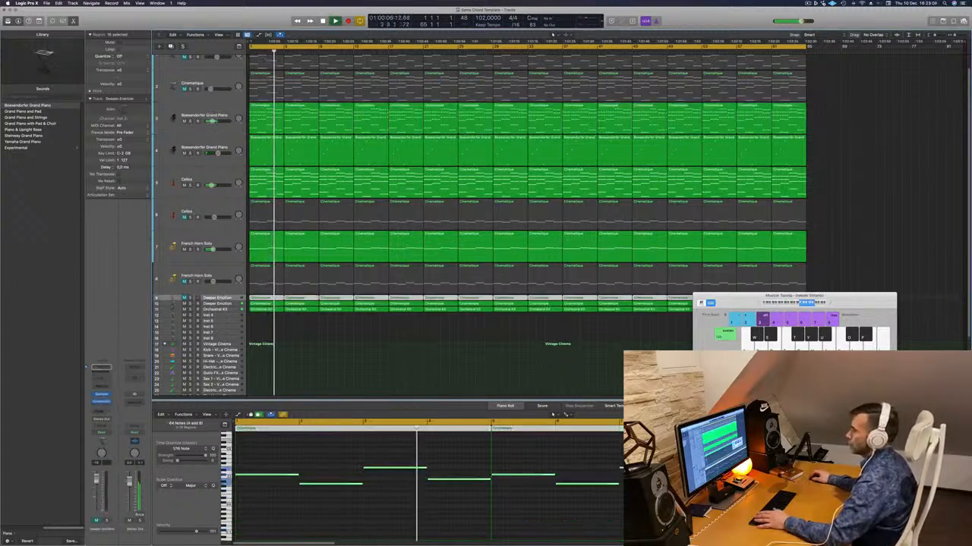
key(Return)
click(184, 298)
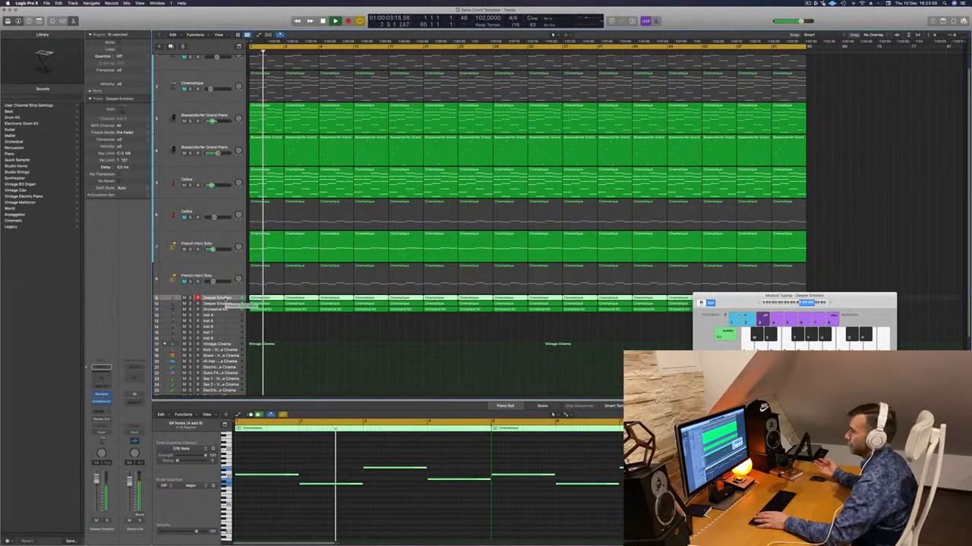
- Unmute the lower French Horn Solo track and add a send to Bus 4 on it
click(184, 281)
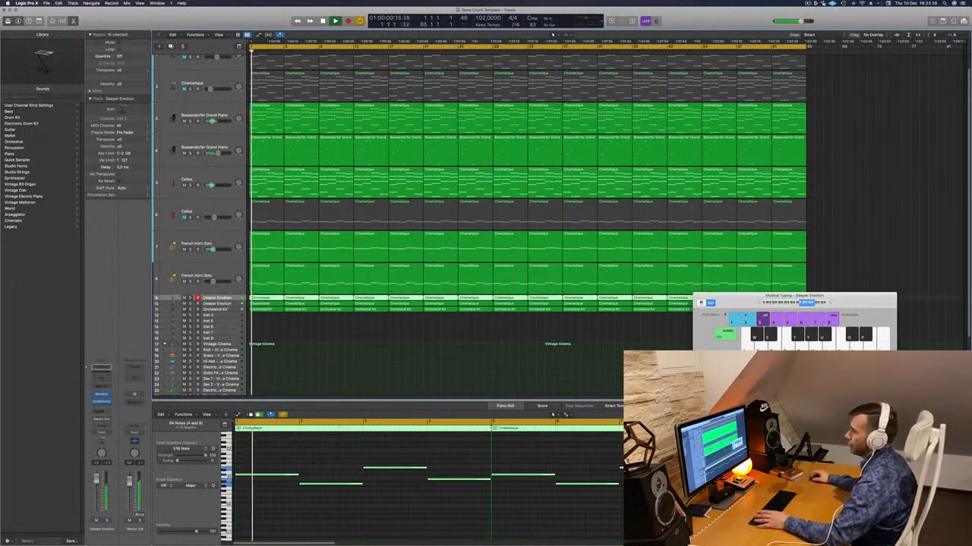
click(228, 280)
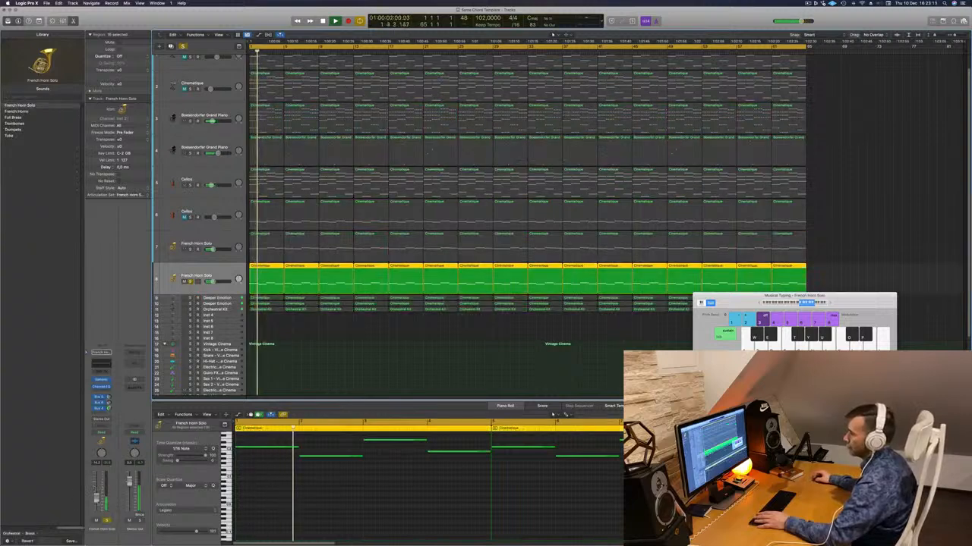
click(99, 414)
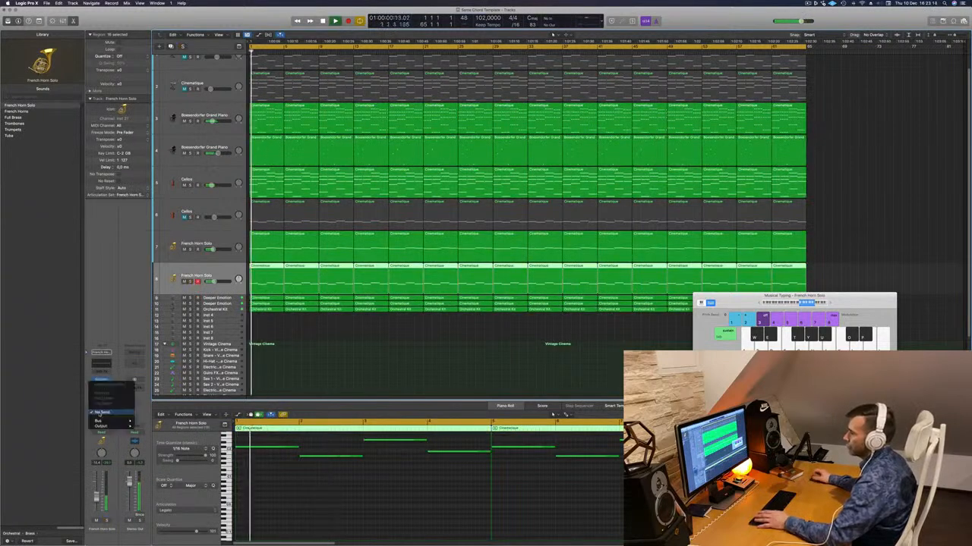
mouse_move(105, 421)
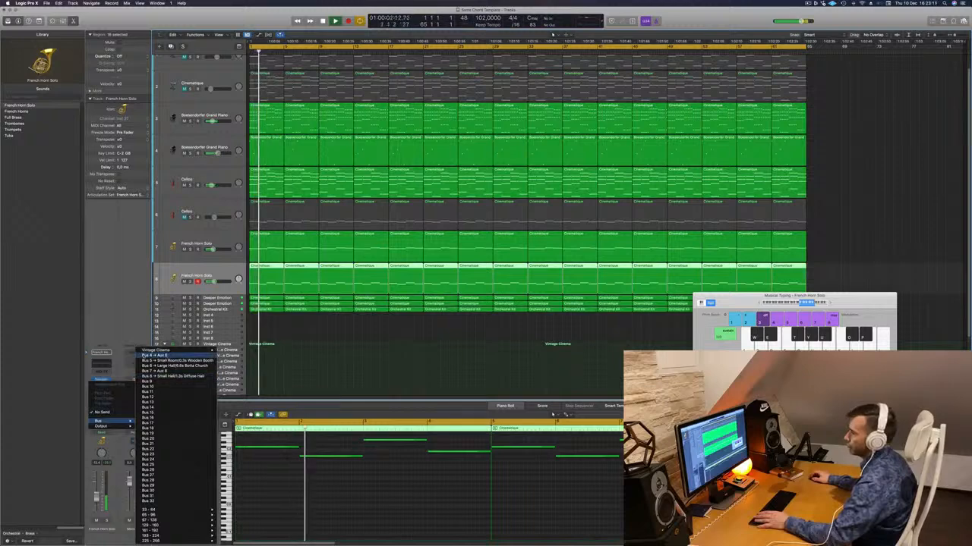
click(159, 356)
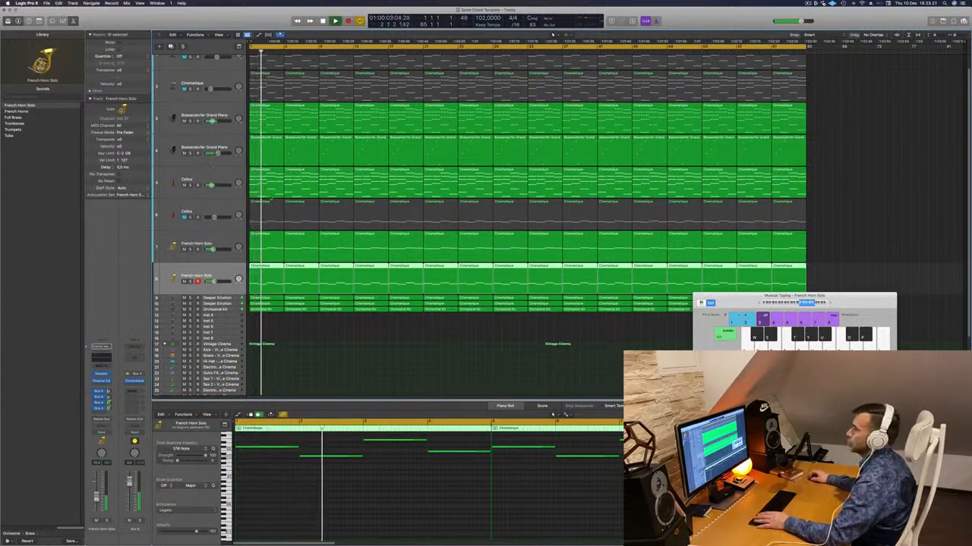
- Select and unmute the second Cellos track during playback of the arrangement
key(Up)
key(Up)
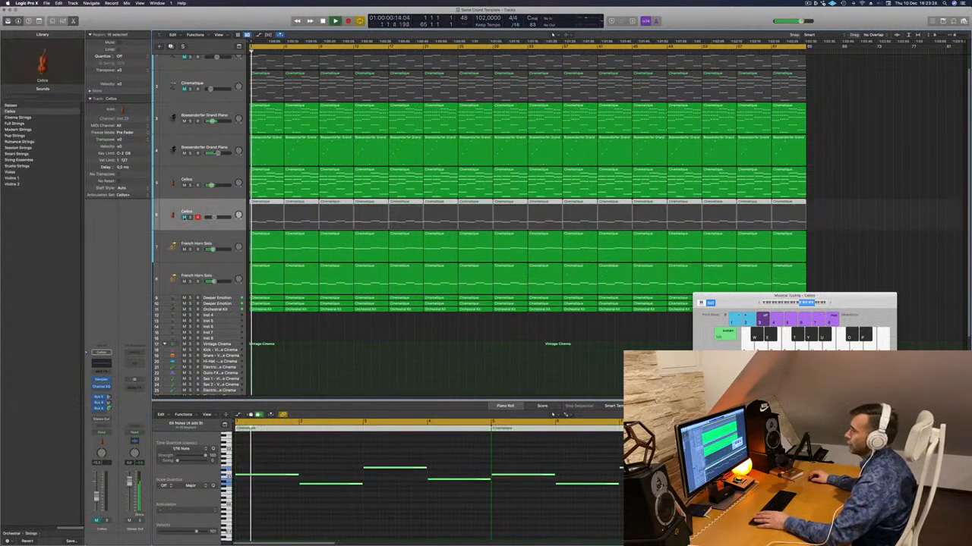
click(184, 217)
key(space)
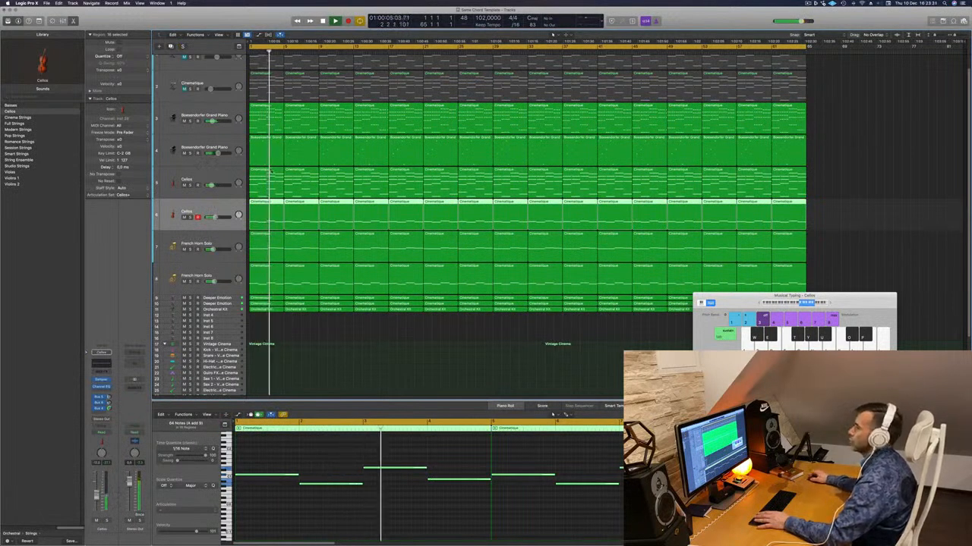
- Select and unmute the Cinematique track, restarting playback of the arrangement
scroll(204, 90, up, 2)
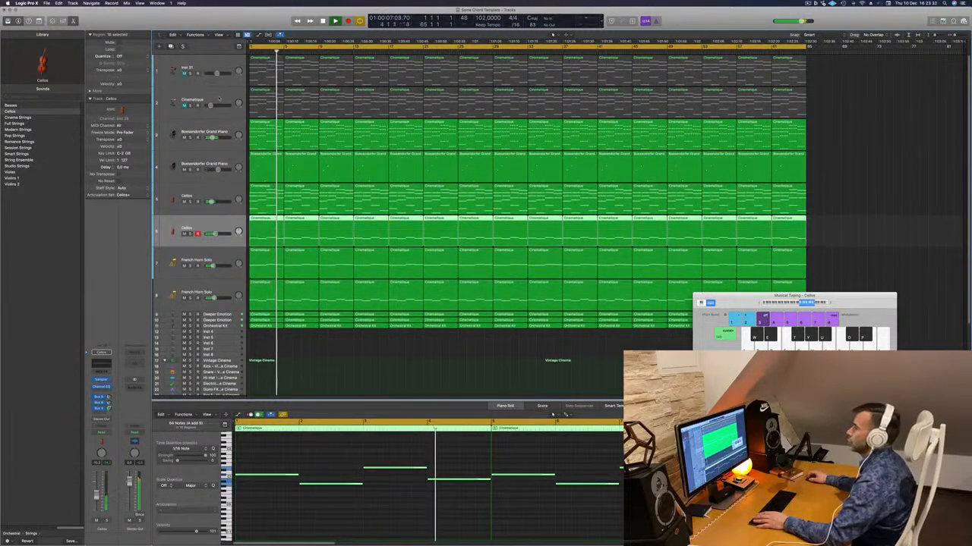
click(219, 98)
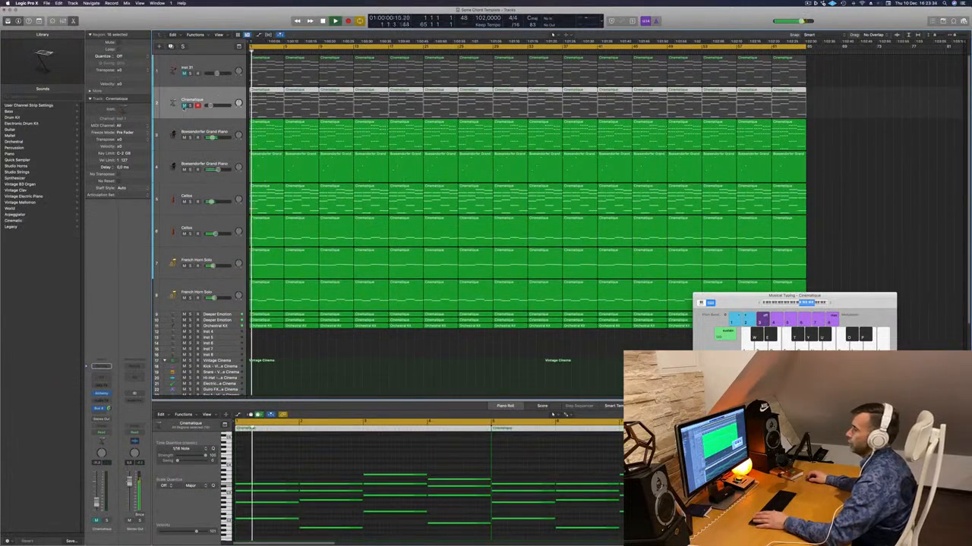
click(184, 106)
key(space)
key(space)
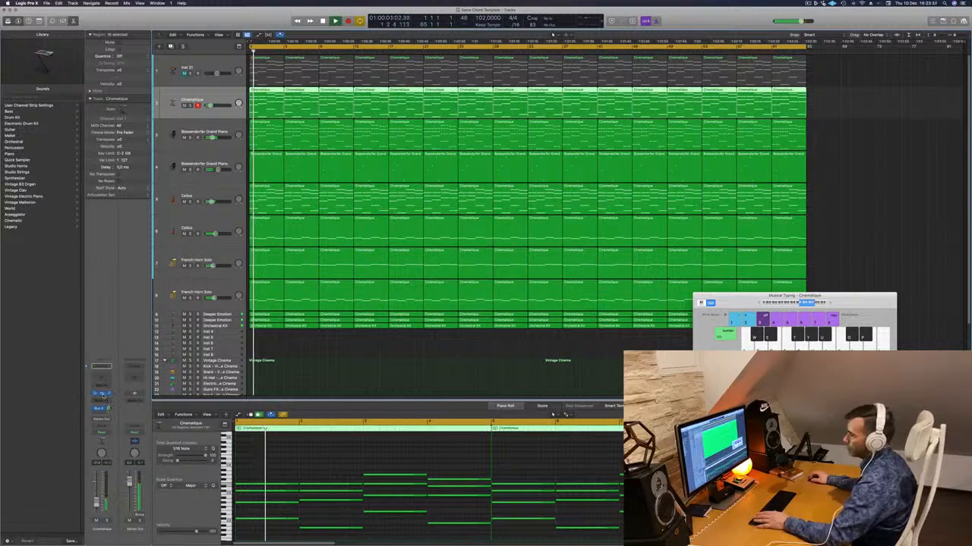
- Open the Alchemy instrument of the Cinematique track, replay from the start and move its window clear of the tracks
click(102, 394)
key(Return)
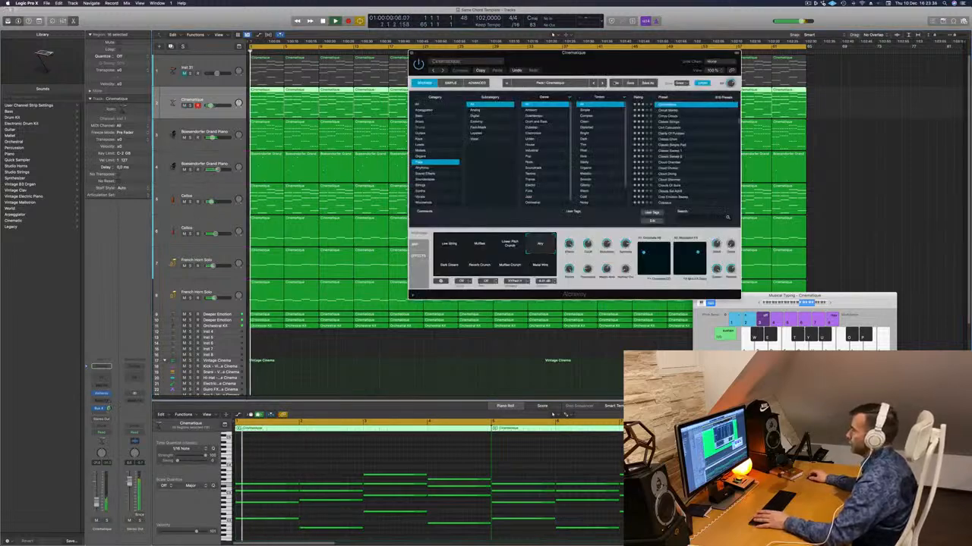
drag(605, 70, 681, 192)
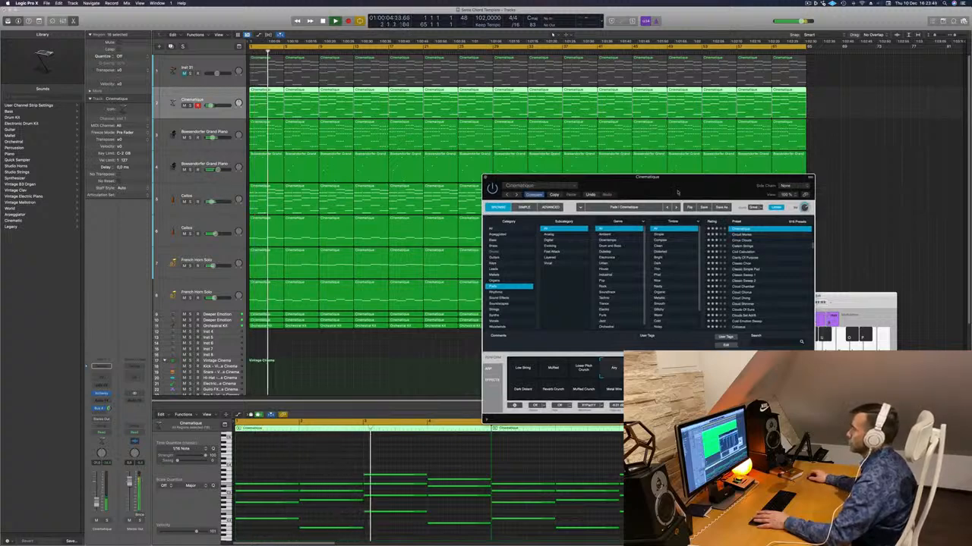
drag(677, 193, 685, 183)
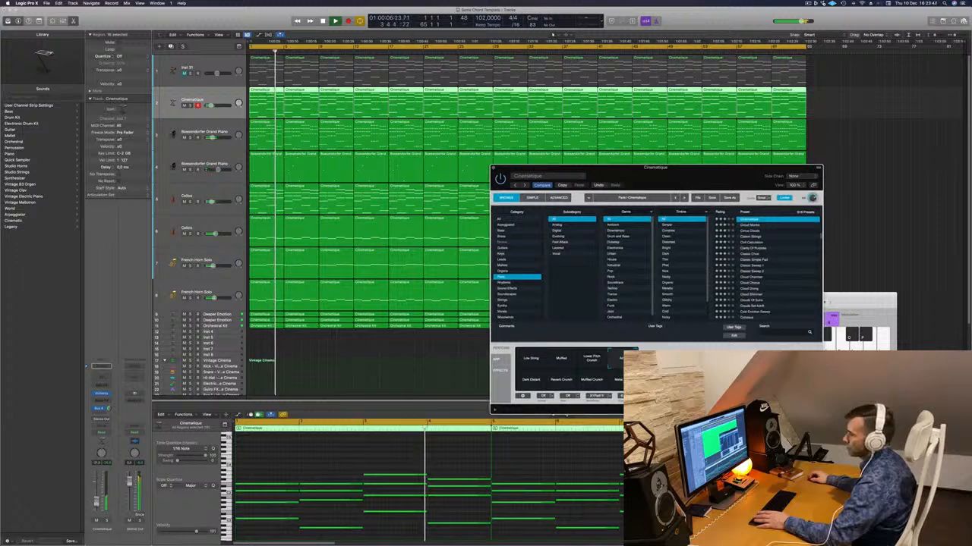
click(108, 408)
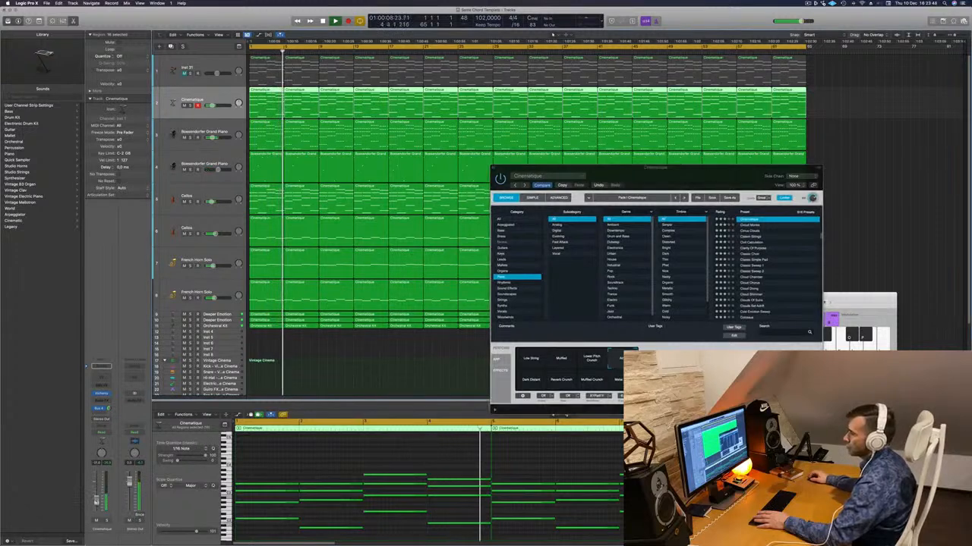
- Add a Channel EQ to the Cinematique track and raise its low-cut filter to just above 200 Hz
click(104, 369)
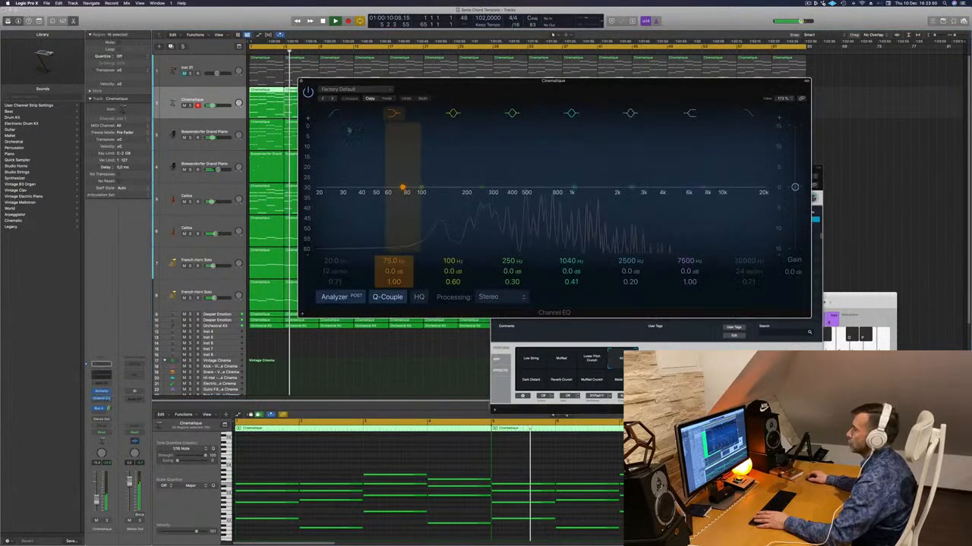
drag(320, 192, 477, 202)
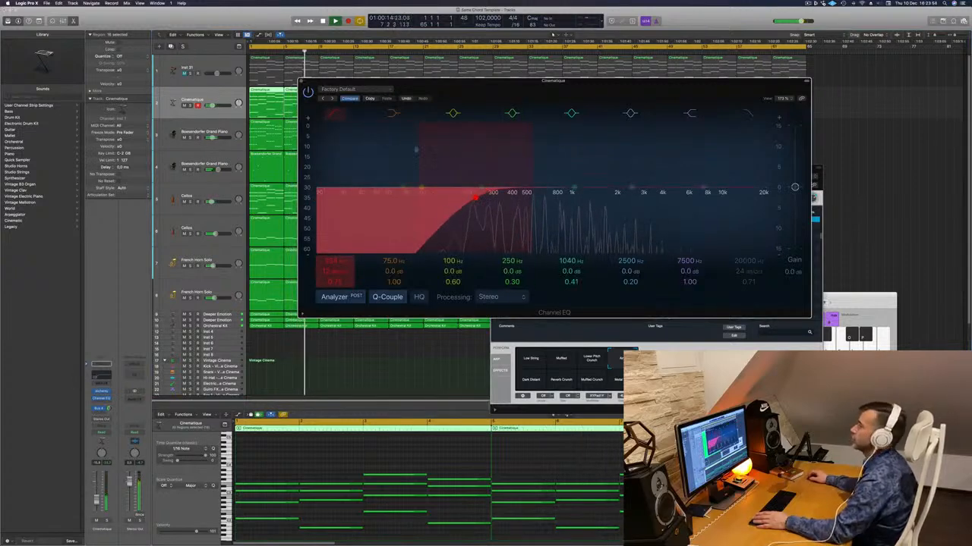
click(300, 82)
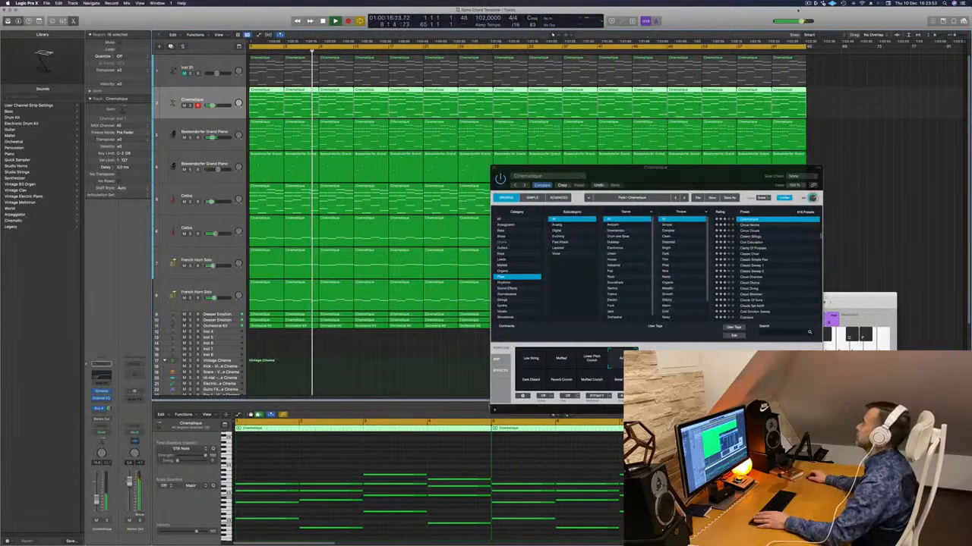
- Close the Alchemy window and deselect the Cinematique regions
click(808, 3)
click(739, 19)
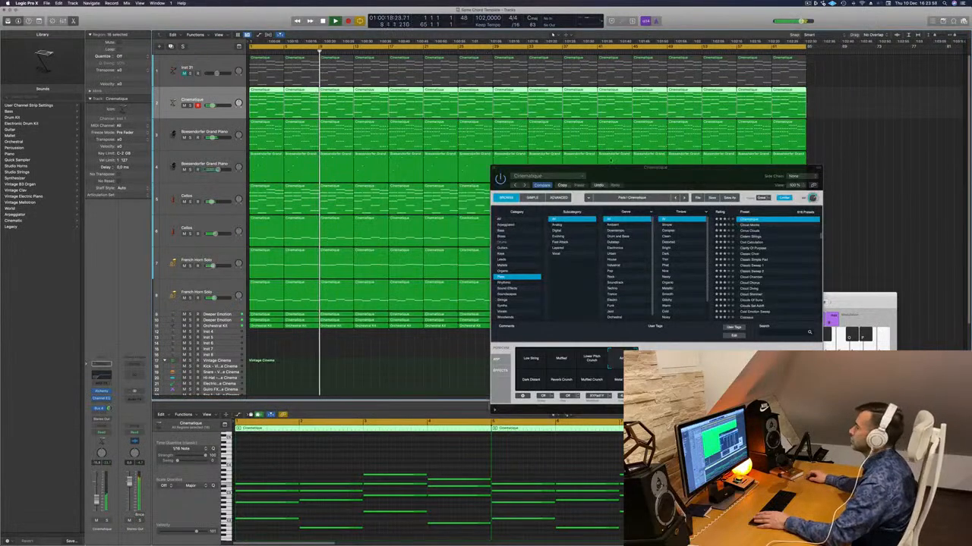
drag(502, 171, 405, 186)
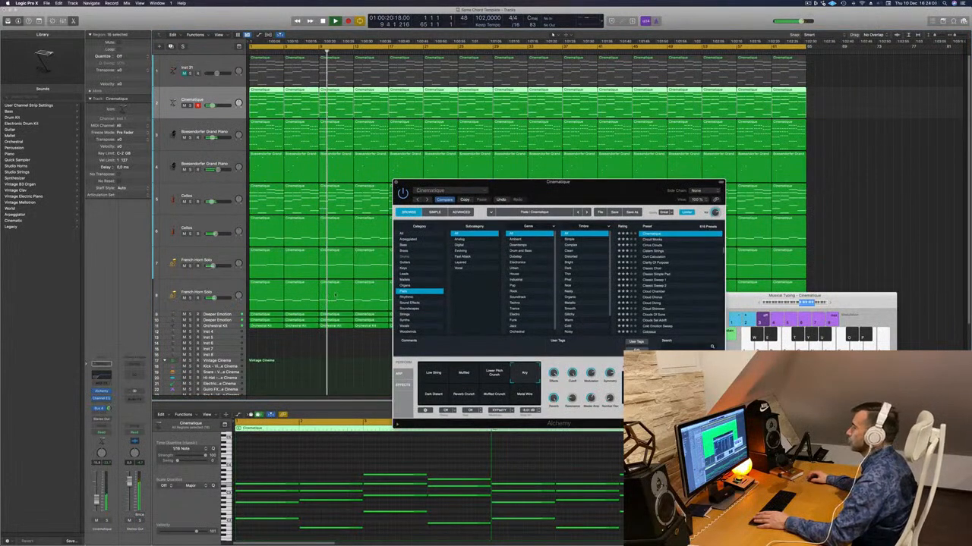
click(397, 185)
click(312, 336)
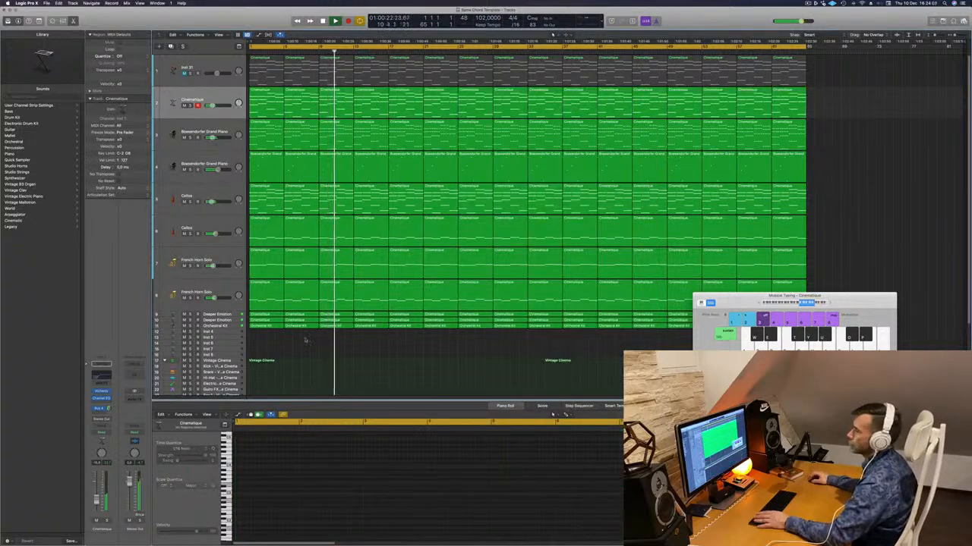
- Select and unmute the Inst 31 track, replaying the arrangement from the start
key(Return)
click(208, 67)
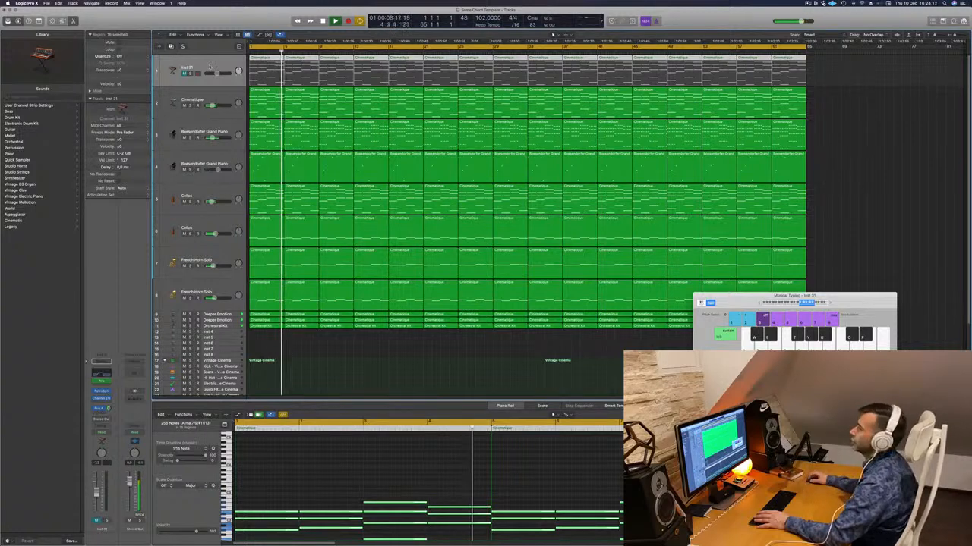
key(Return)
click(183, 75)
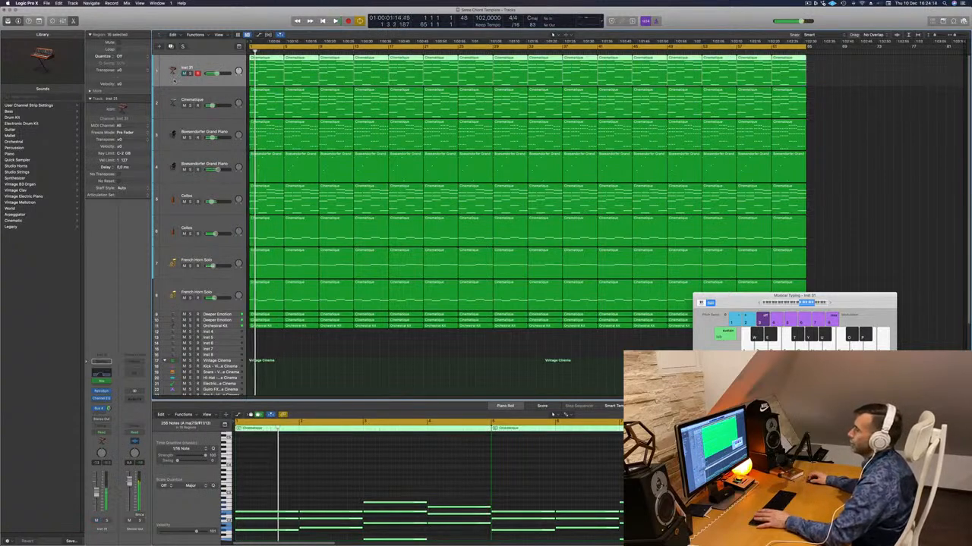
key(Return)
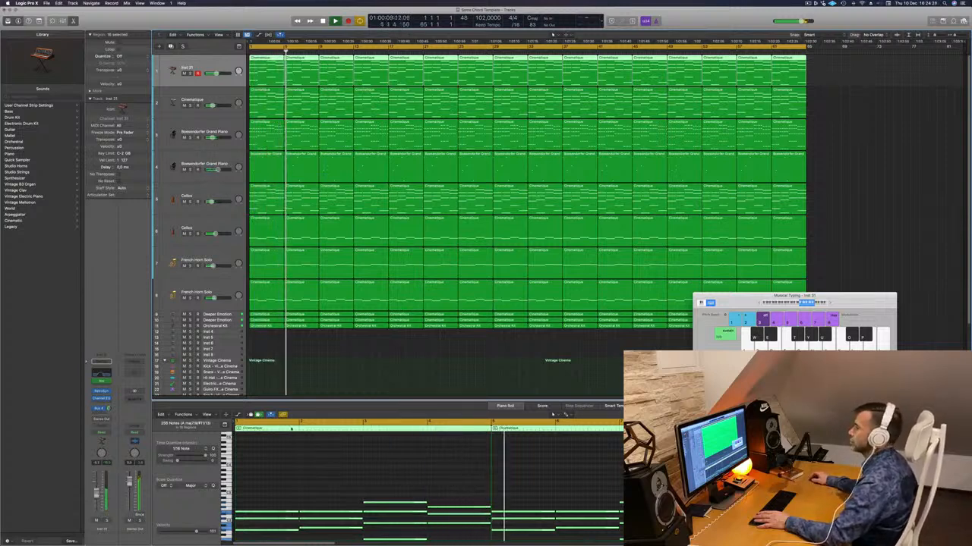
- Select the lower Boesendorfer Grand Piano track and raise its volume slightly while replaying from the start
click(375, 379)
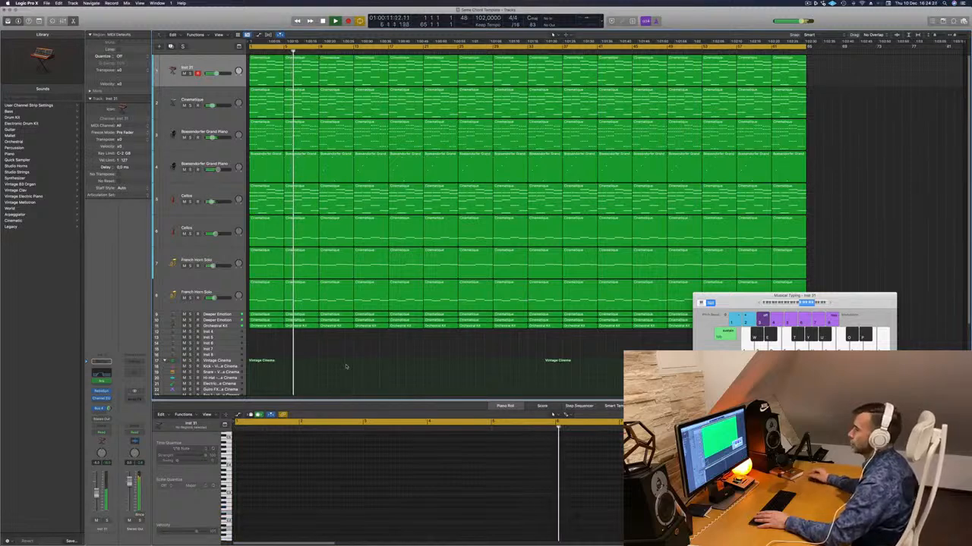
click(230, 161)
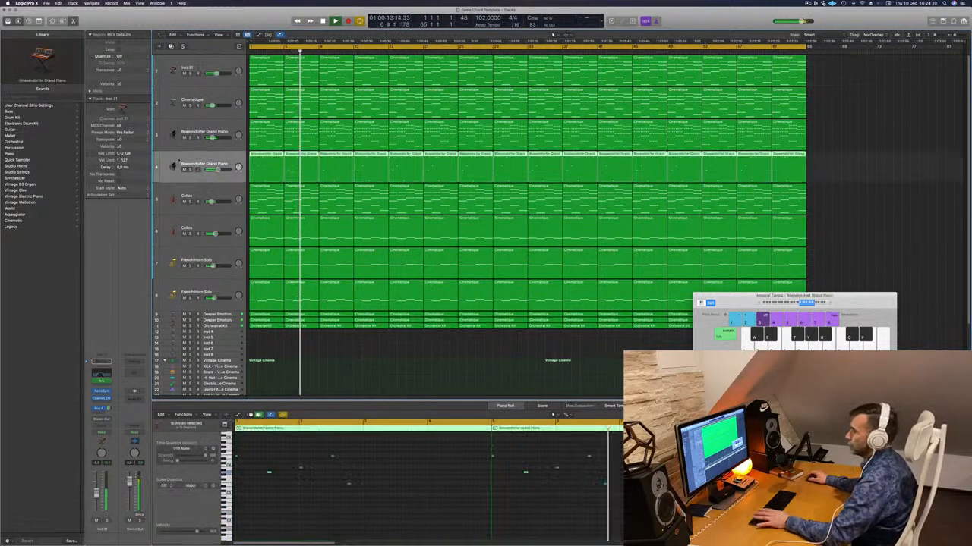
key(Return)
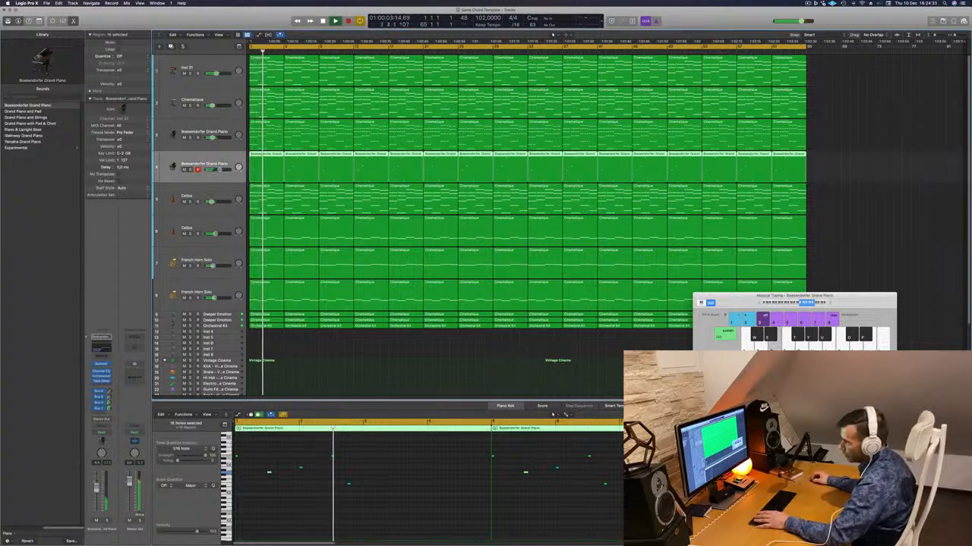
key(Return)
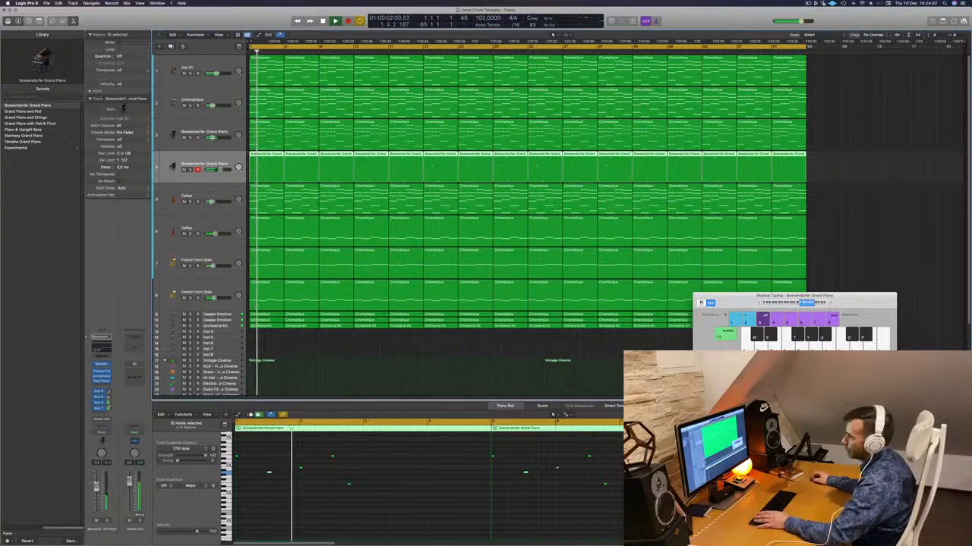
click(318, 388)
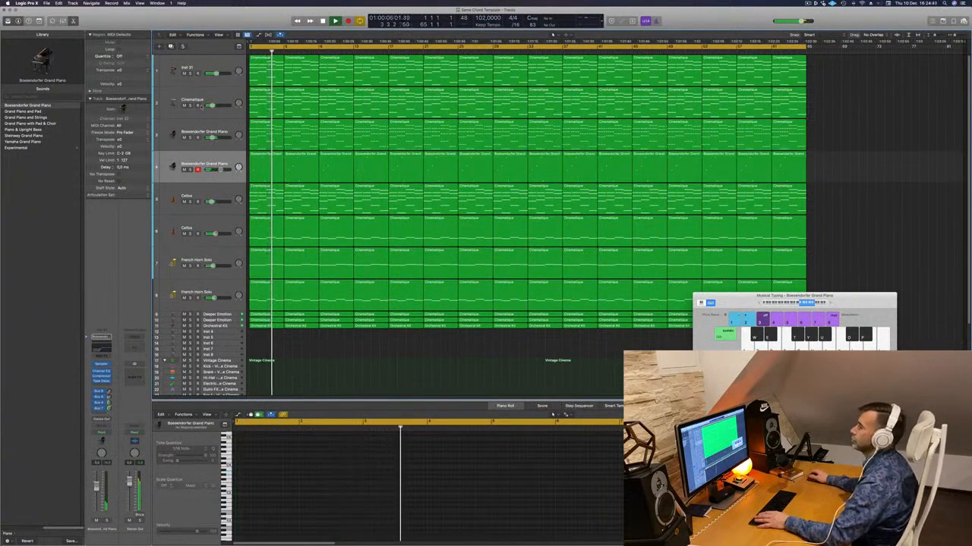
- Lower the high-cut filter in the Inst 31 track's Channel EQ to between 500 and 800 Hz during playback
click(210, 67)
key(space)
key(space)
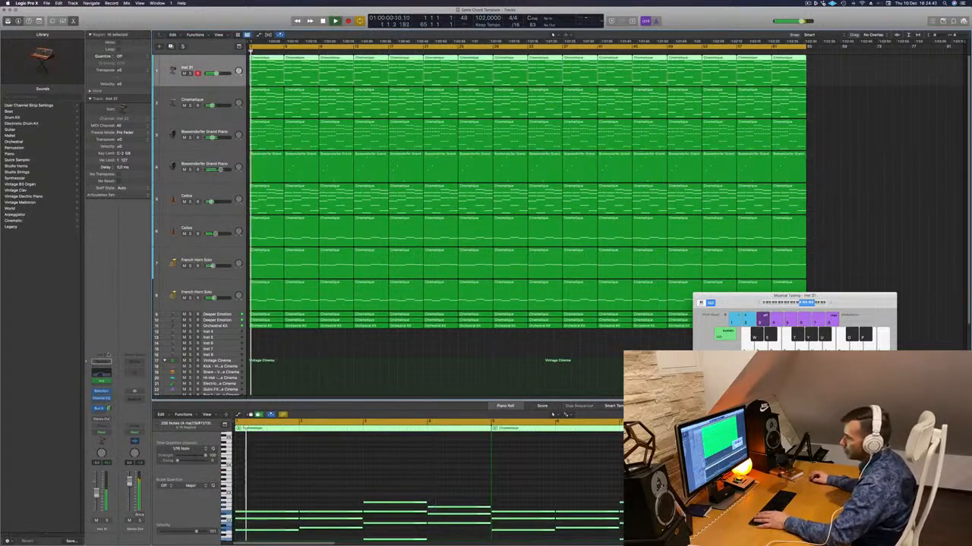
click(101, 399)
key(space)
key(space)
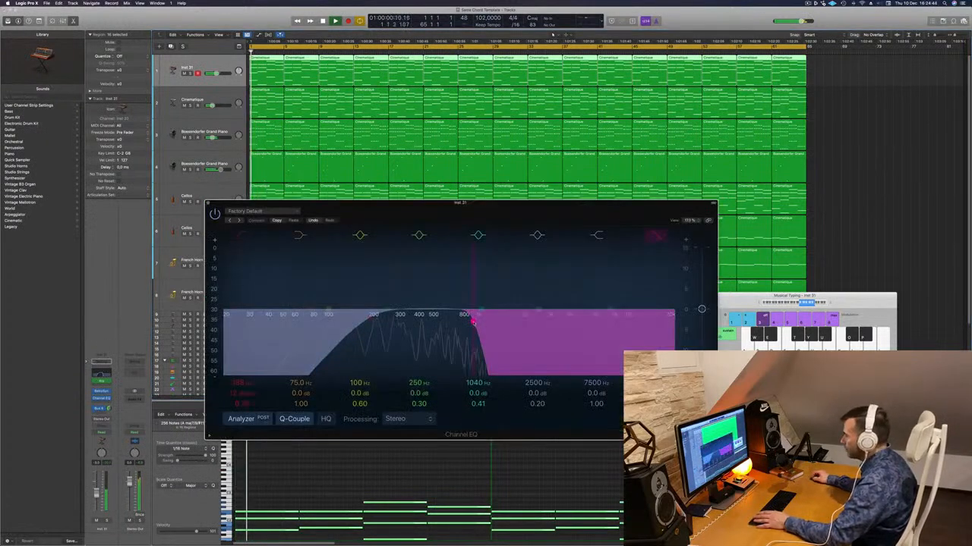
drag(458, 323, 444, 325)
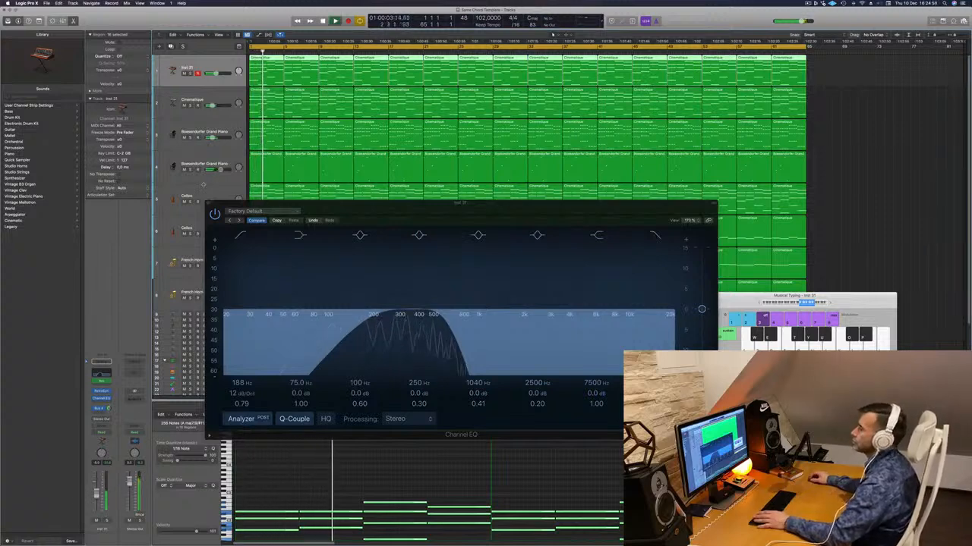
click(209, 204)
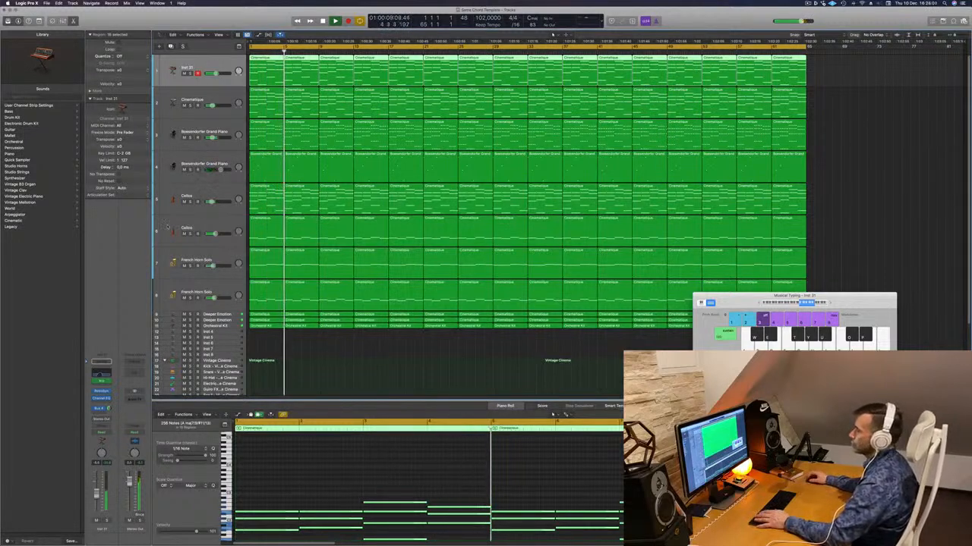
- Replay from the start and briefly solo the lower and the upper Cellos tracks in turn to compare them
key(Return)
click(190, 233)
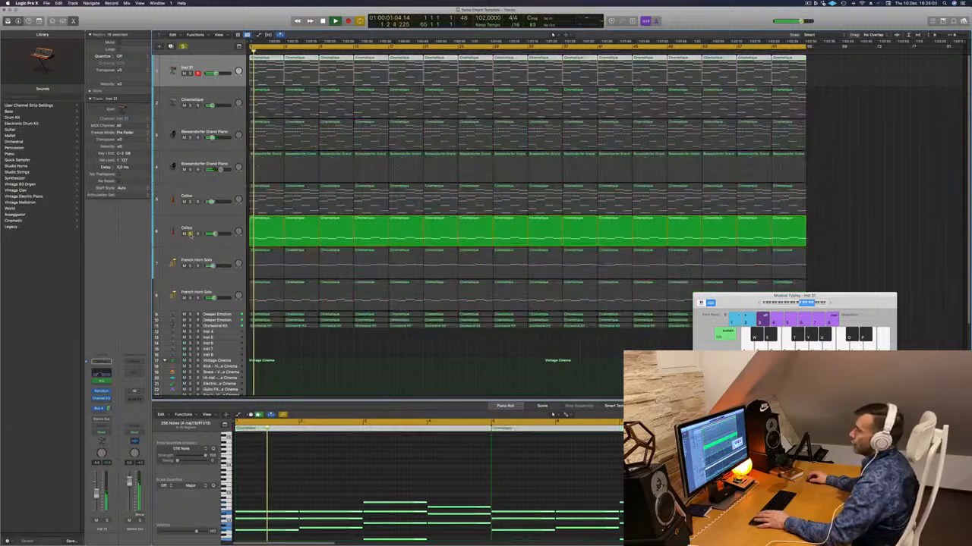
click(190, 233)
click(190, 202)
click(190, 202)
- Duplicate the upper Cellos track and copy all its regions onto the new track, checking it in playback
click(194, 198)
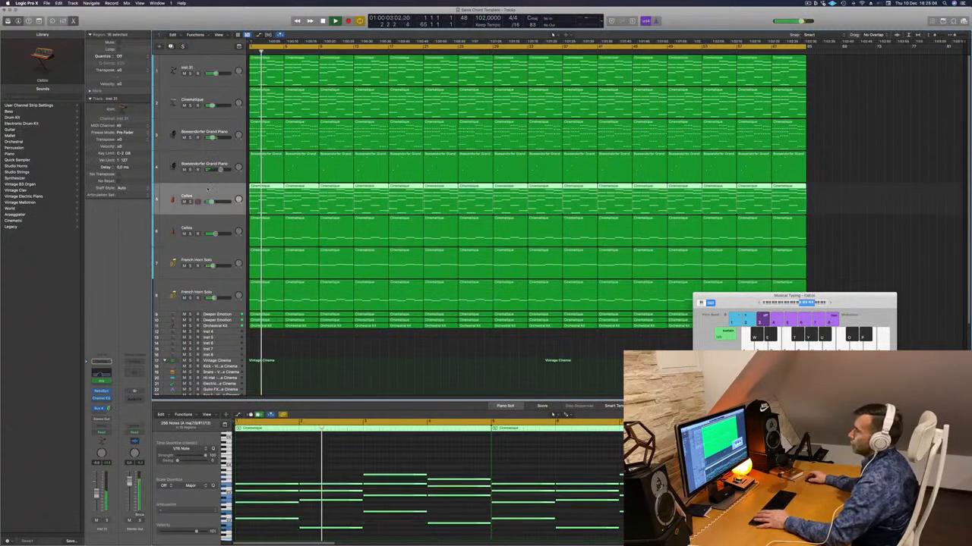
key(Return)
key(super+d)
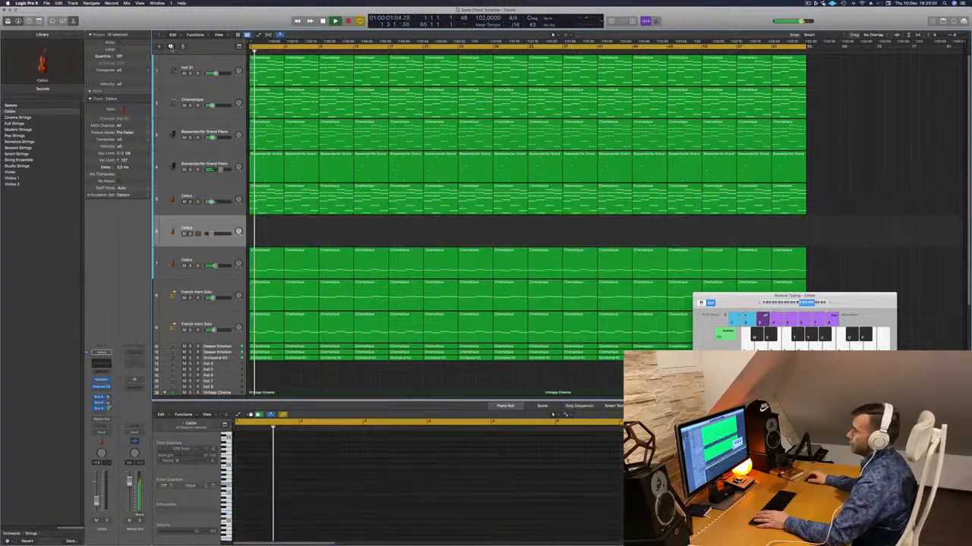
drag(832, 207, 269, 231)
key(space)
key(space)
key(space)
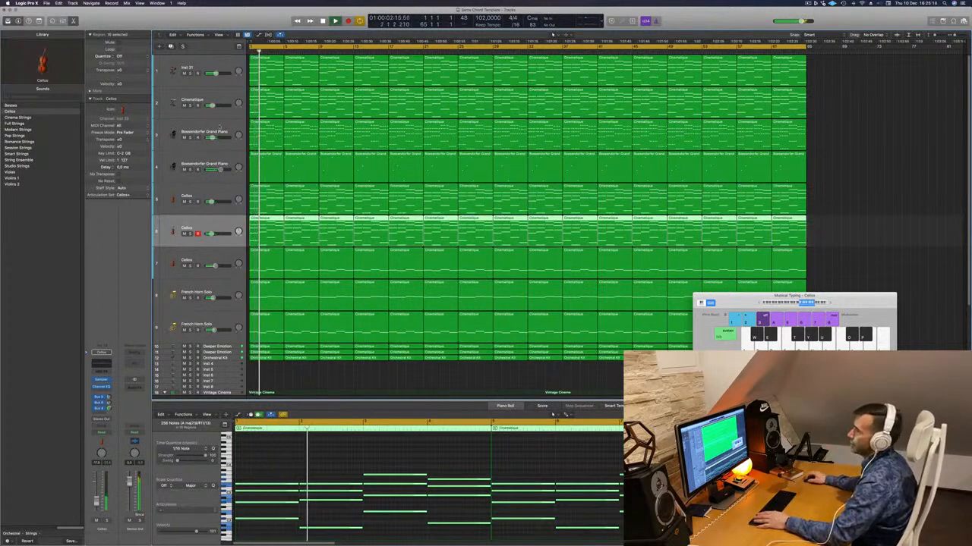
- Solo the Cinematique track briefly to hear it alone, and replay the full arrangement from the start
click(190, 105)
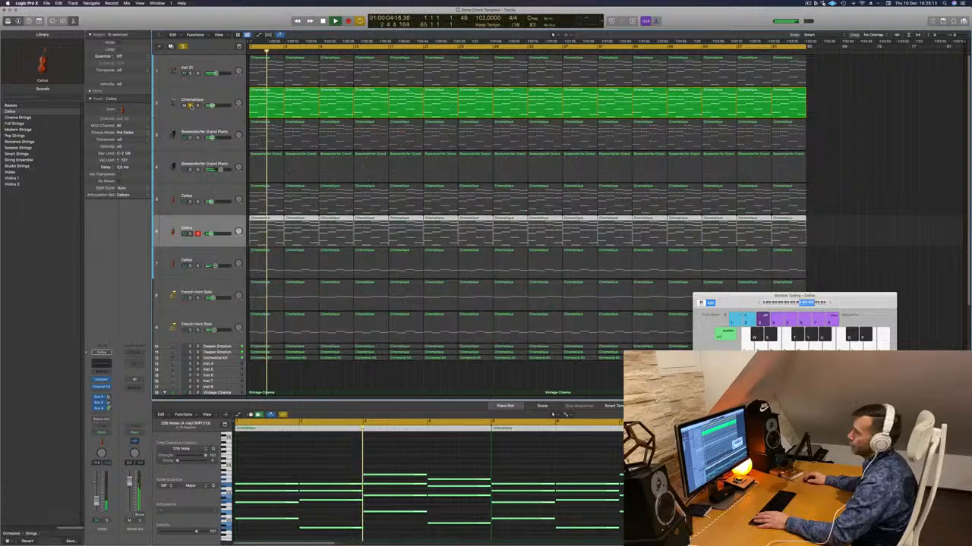
click(190, 105)
key(Return)
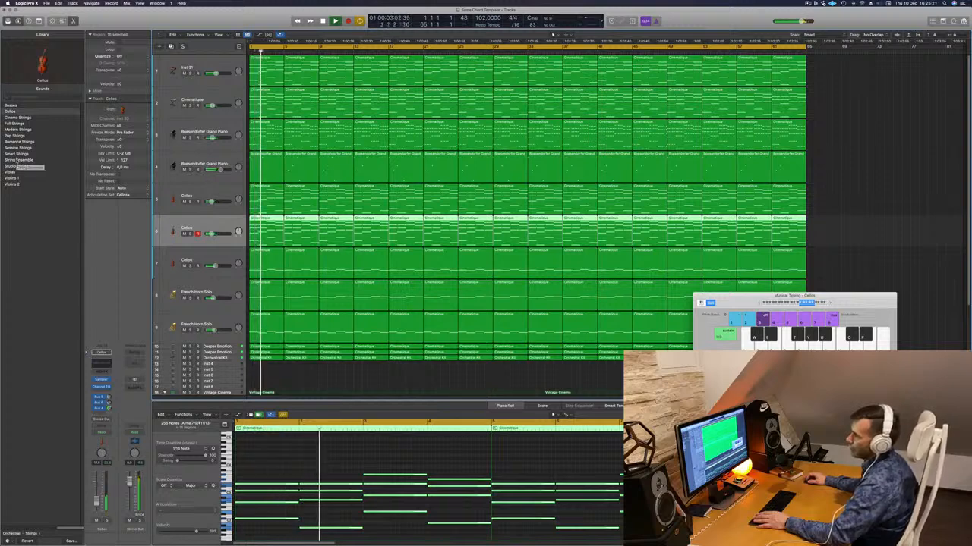
- Change the duplicated Cellos track's sound to Violins 1 and add a send to Bus 4 on it
click(38, 179)
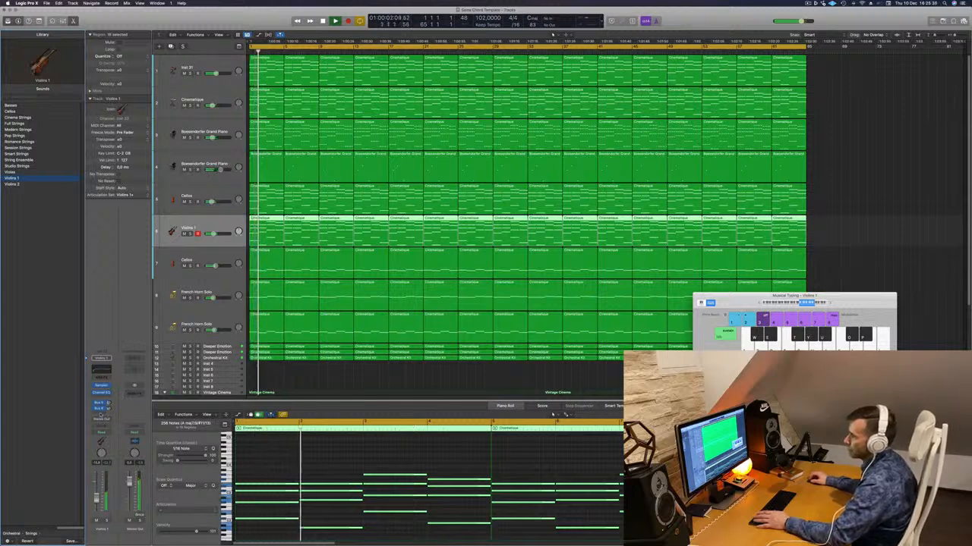
click(99, 415)
mouse_move(107, 422)
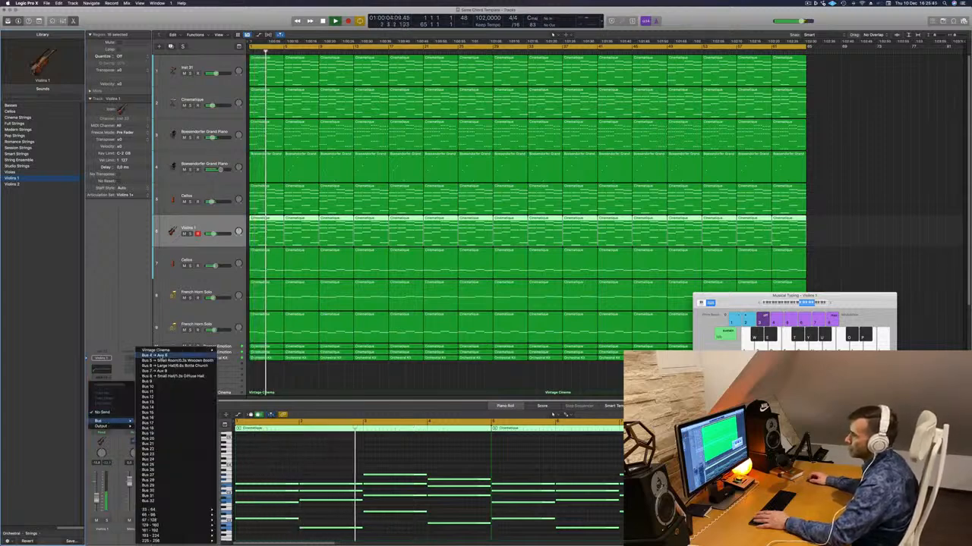
click(155, 356)
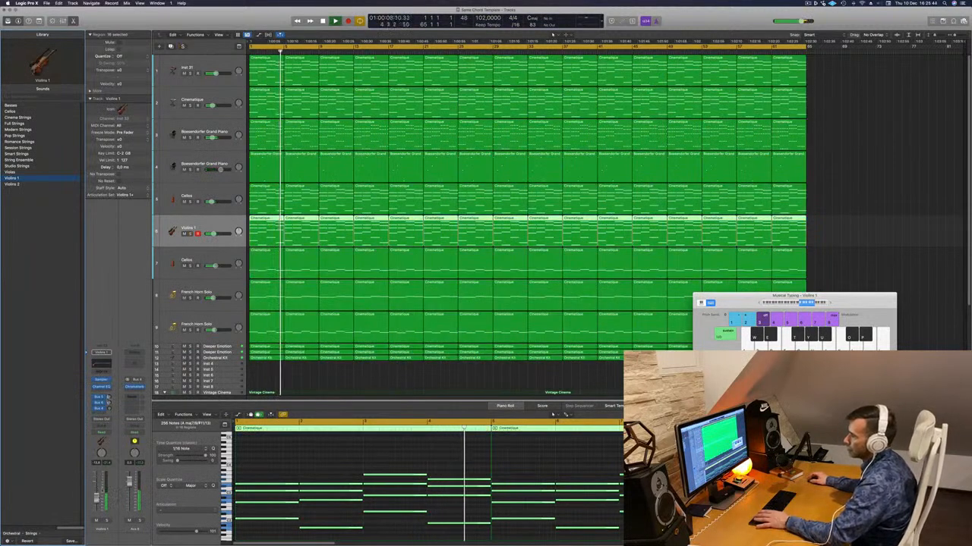
- Turn on the analyzer in the Violins 1 Channel EQ and set its low-cut filter to 446 Hz, checking the track in solo
click(99, 365)
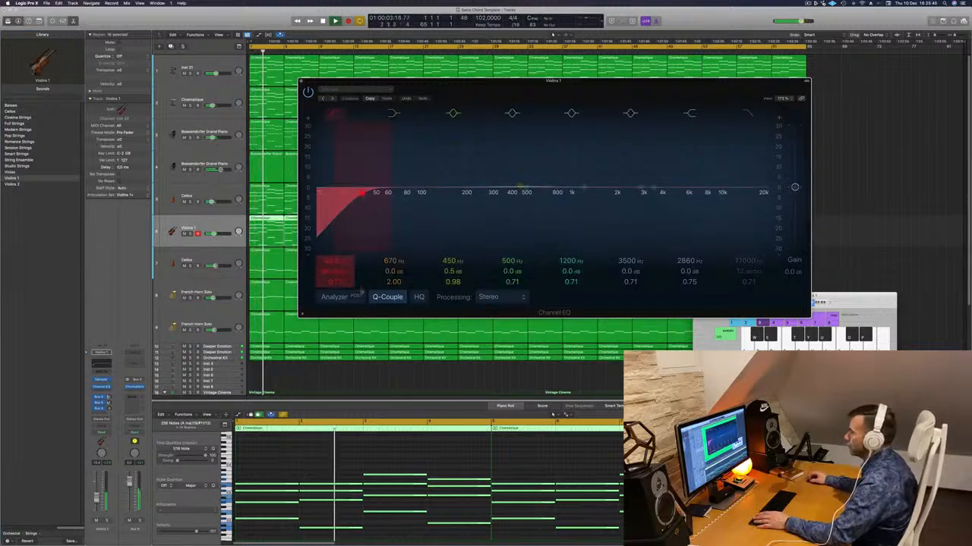
click(334, 296)
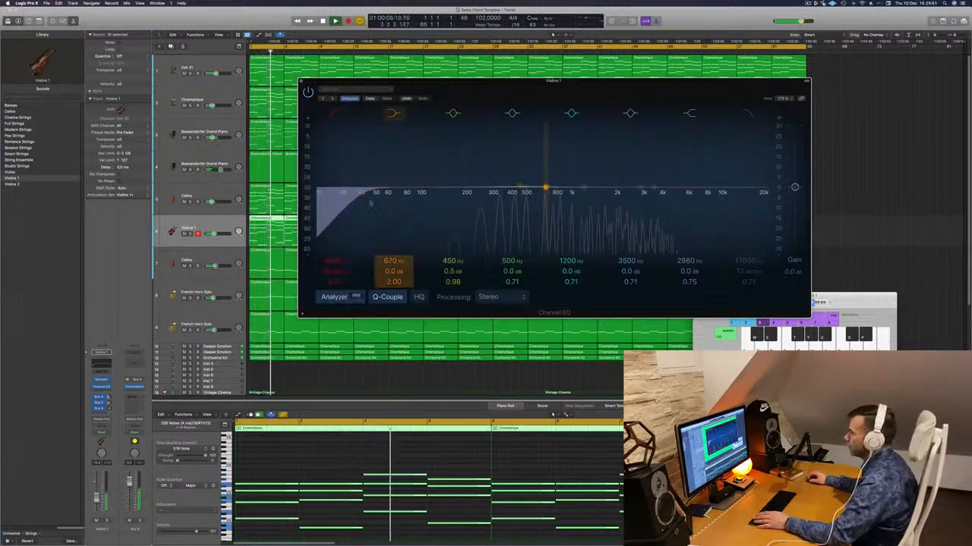
drag(368, 191, 522, 191)
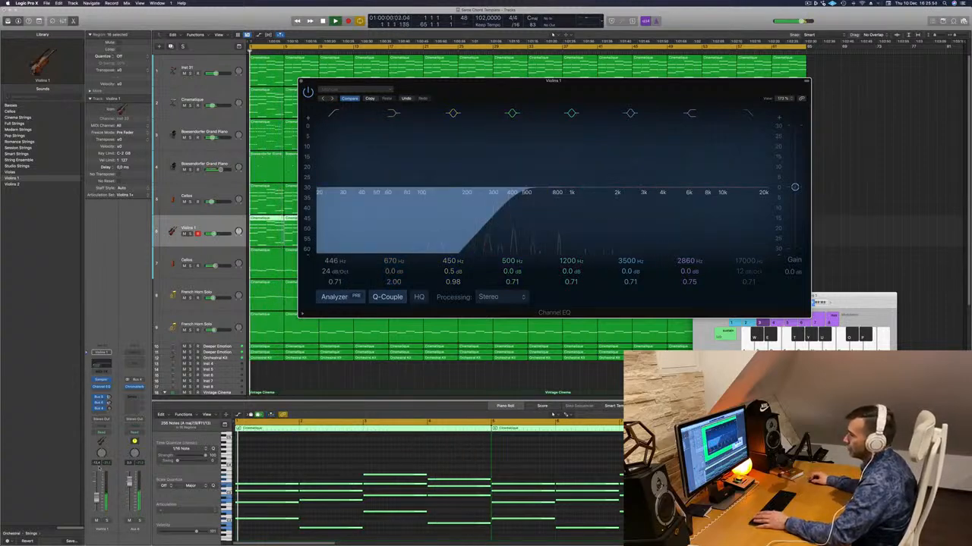
click(107, 520)
click(107, 521)
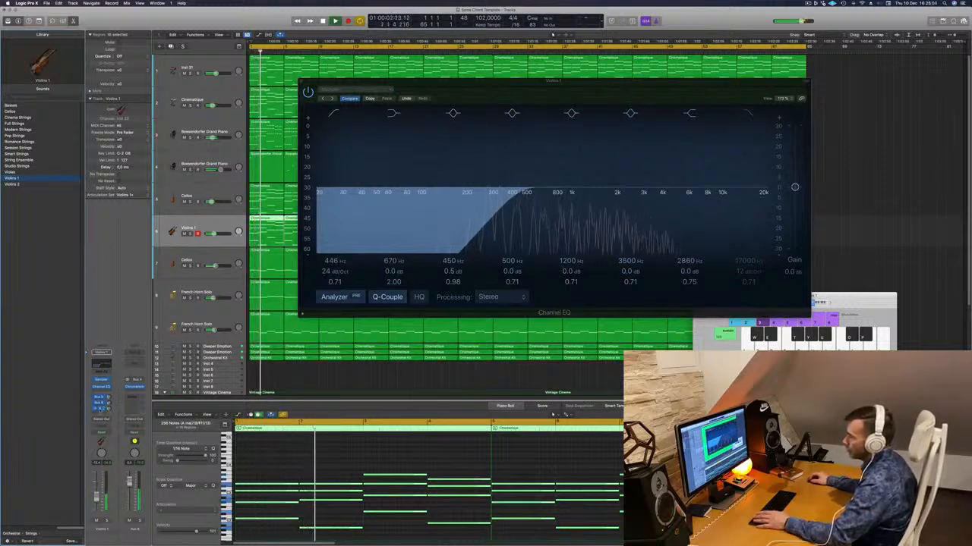
- Add a send to Bus 7 on the Violins 1 channel and close its Channel EQ window
click(99, 407)
click(99, 411)
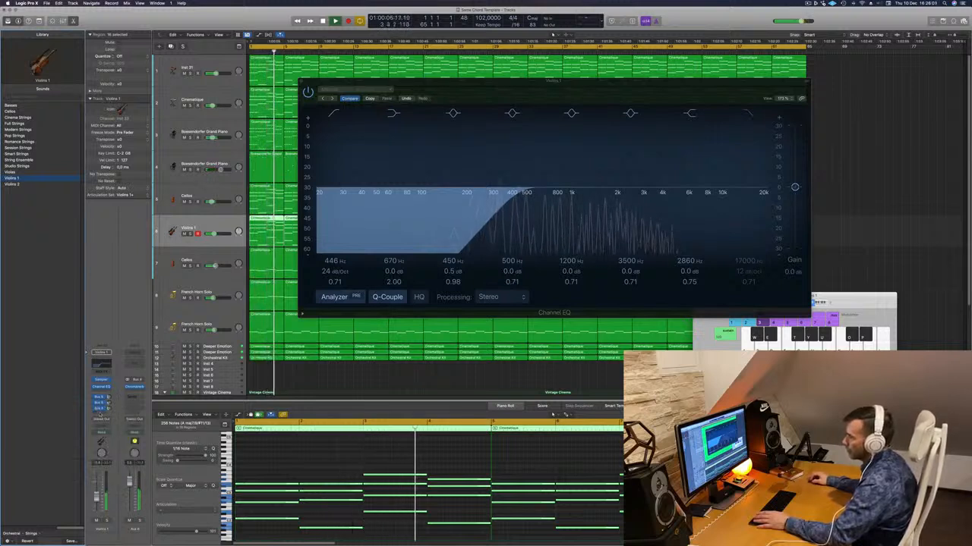
click(105, 411)
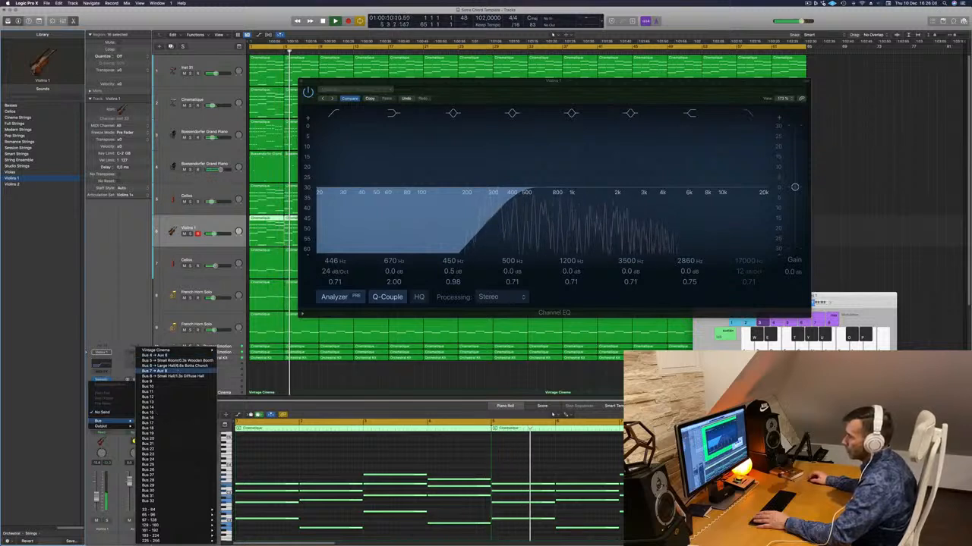
click(181, 371)
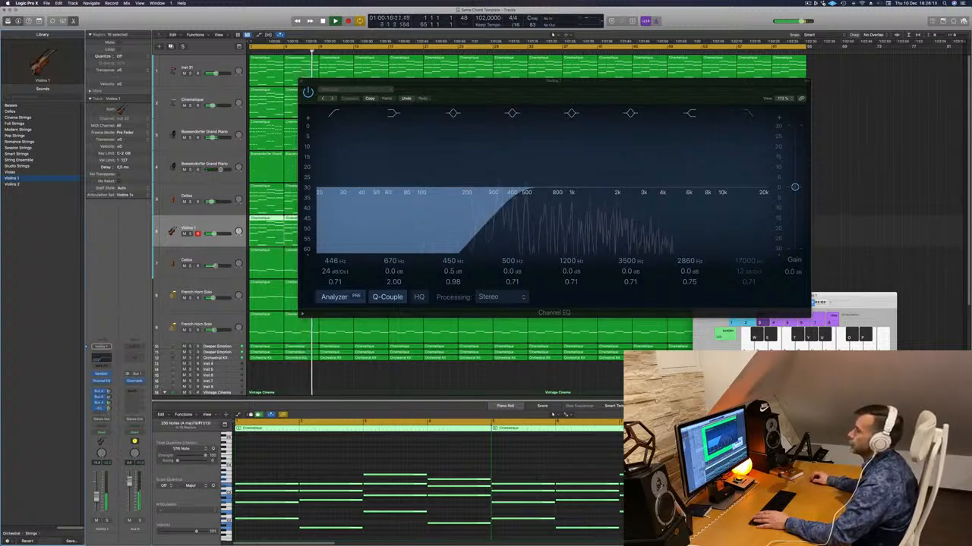
drag(535, 91, 438, 139)
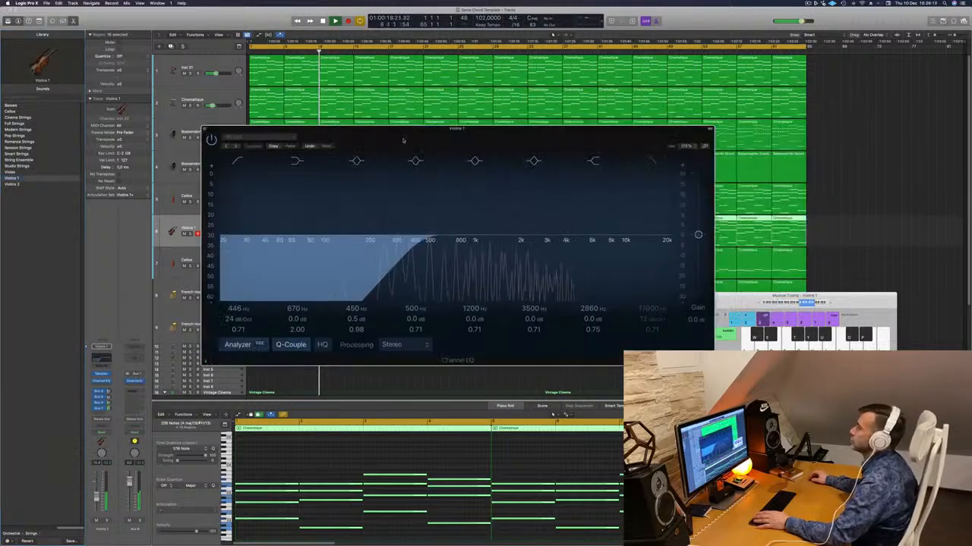
click(204, 129)
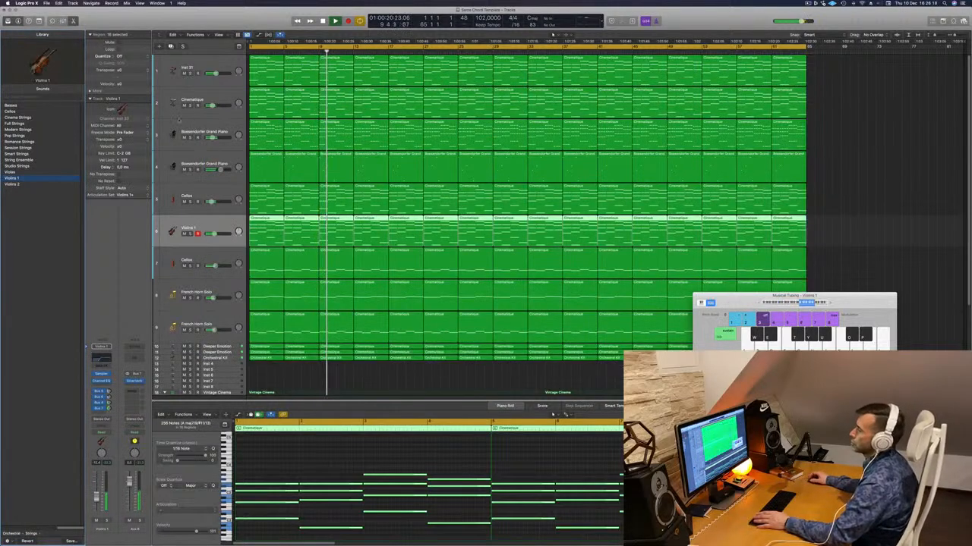
- Insert a stereo Compressor on the second Boesendorfer Grand Piano track
click(172, 167)
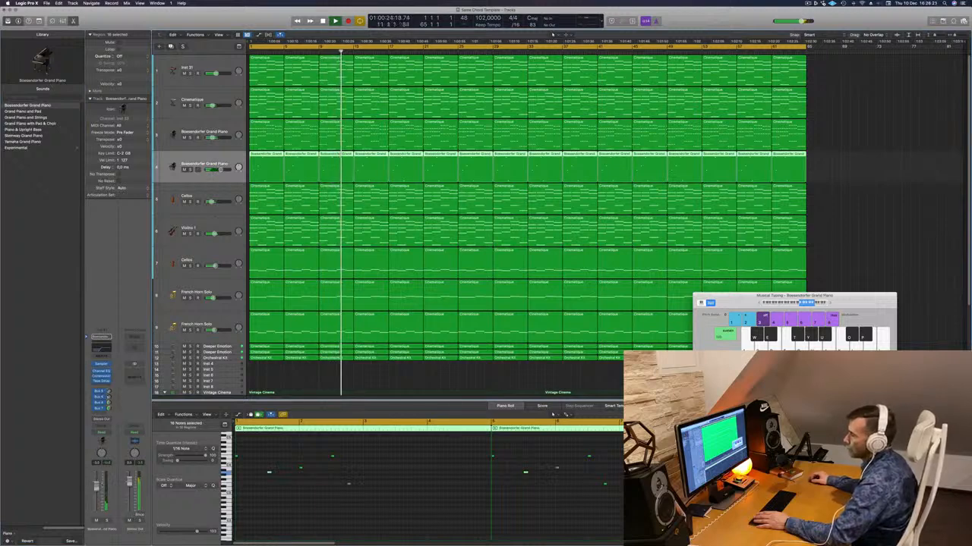
click(102, 385)
mouse_move(106, 414)
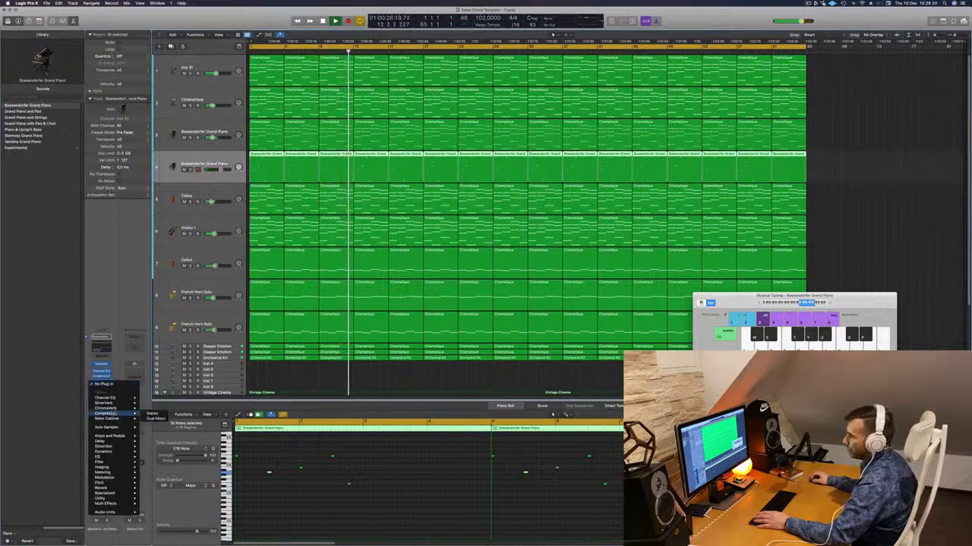
click(152, 414)
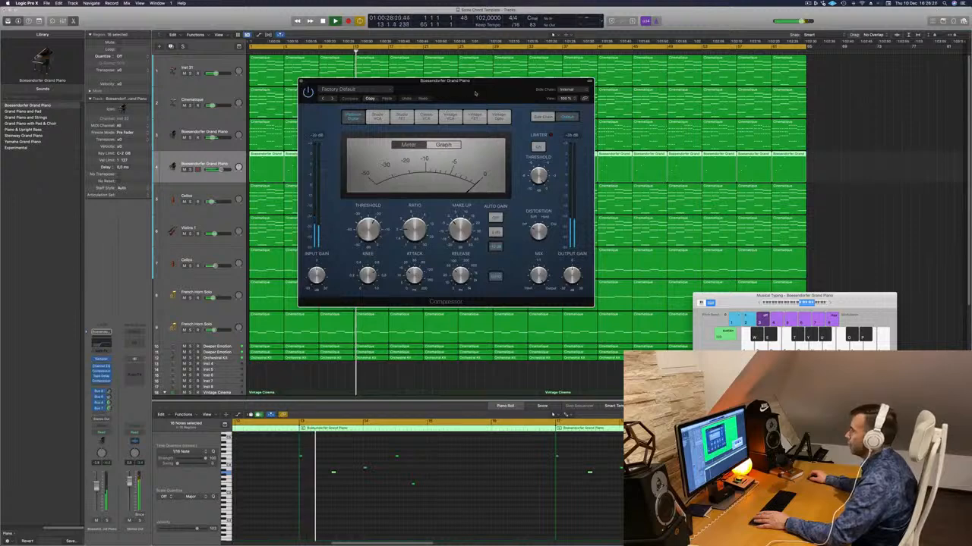
- Adjust the piano Compressor's threshold while replaying the arrangement, and close the compressor window
drag(475, 92, 534, 162)
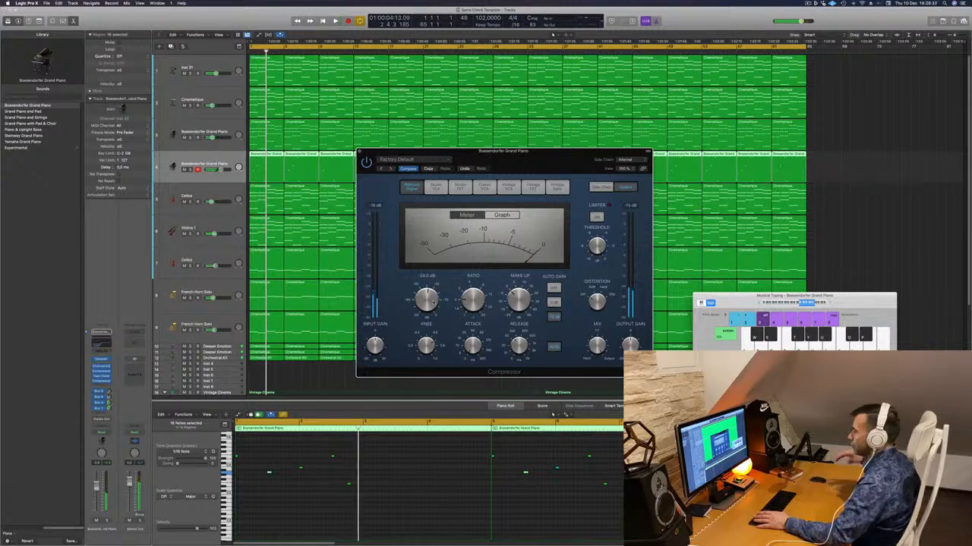
key(space)
key(space)
key(space)
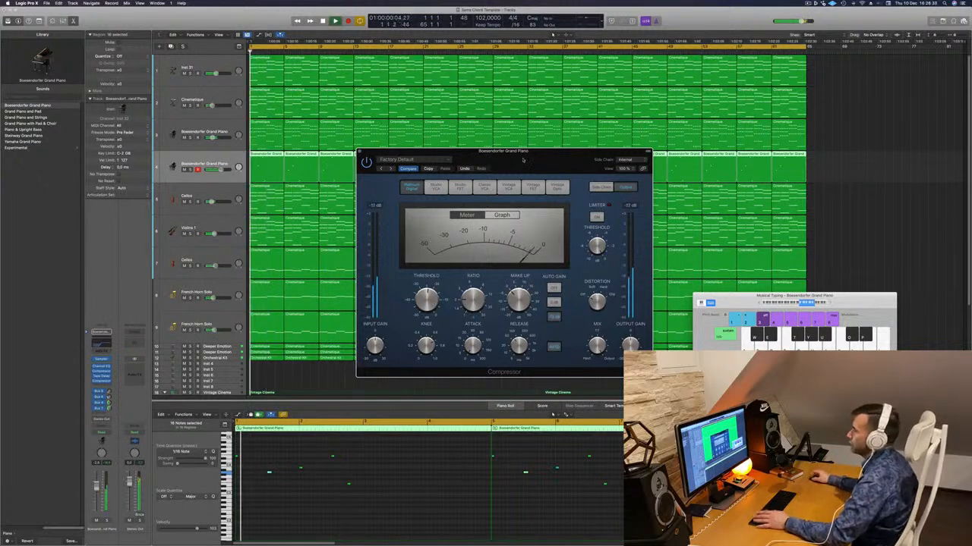
drag(522, 152, 485, 128)
key(space)
key(space)
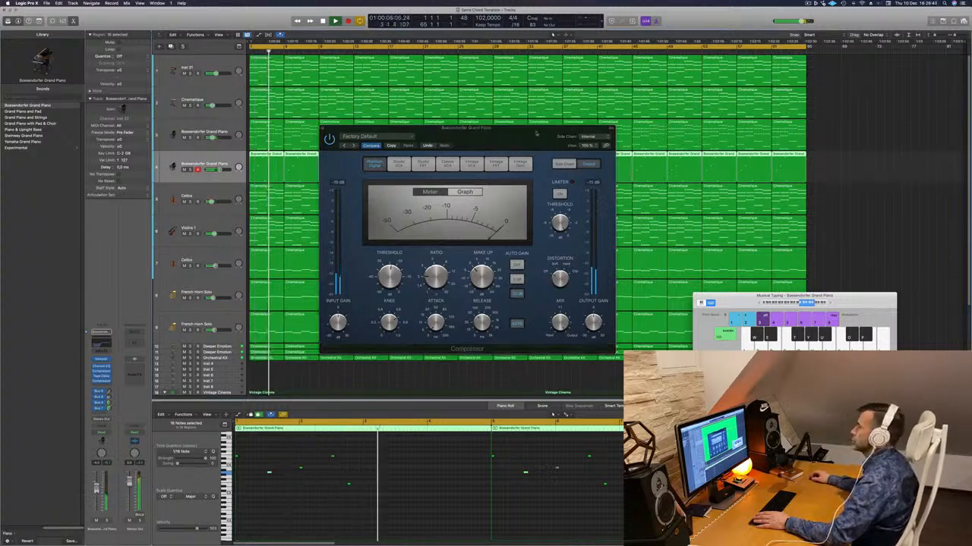
drag(536, 134, 452, 184)
click(239, 179)
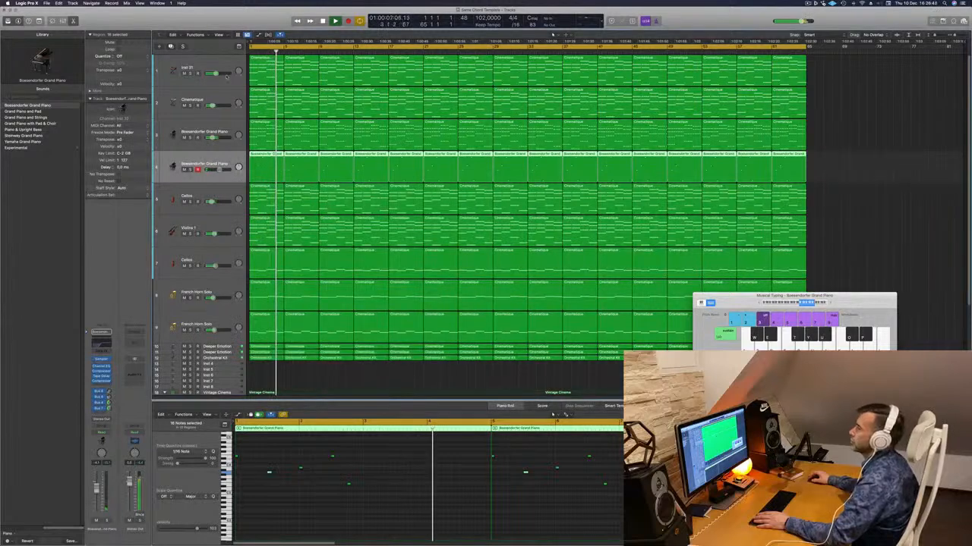
- Mute the Inst 31 track briefly to compare the mix without it, and rename the track Arp
click(182, 73)
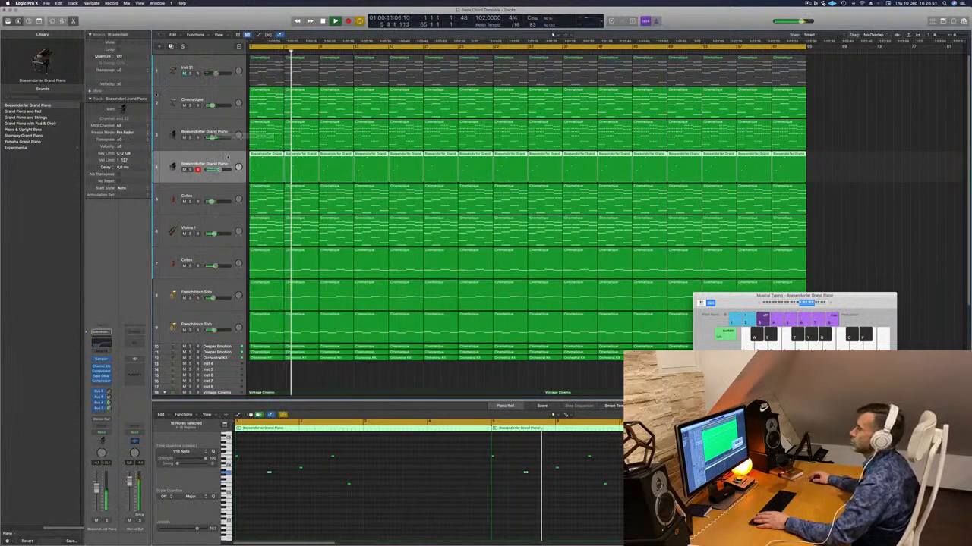
click(184, 73)
key(Return)
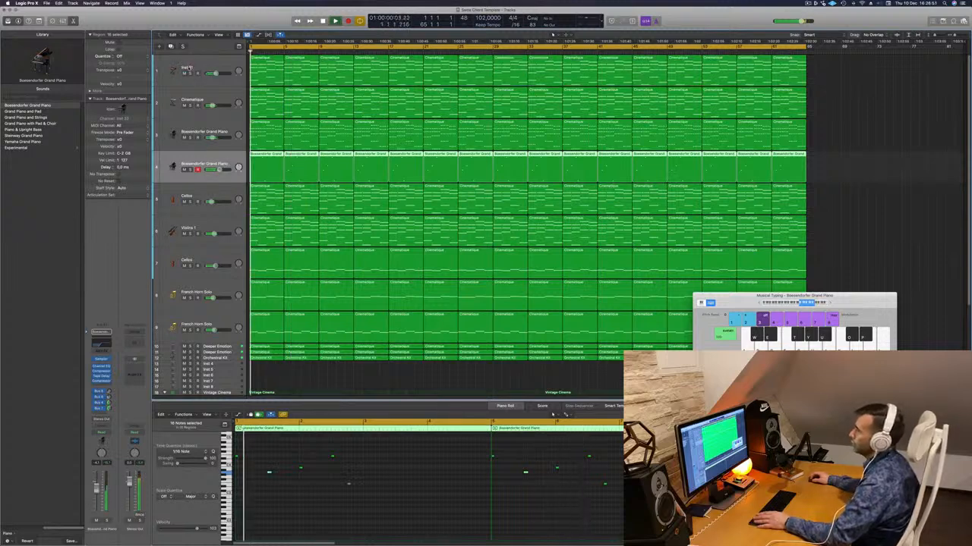
double_click(187, 67)
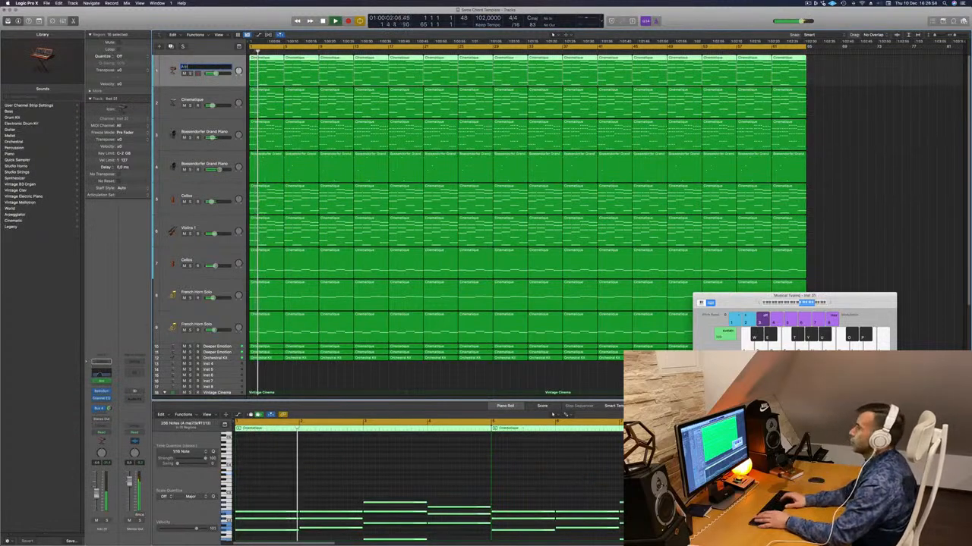
text(Arp)
key(Return)
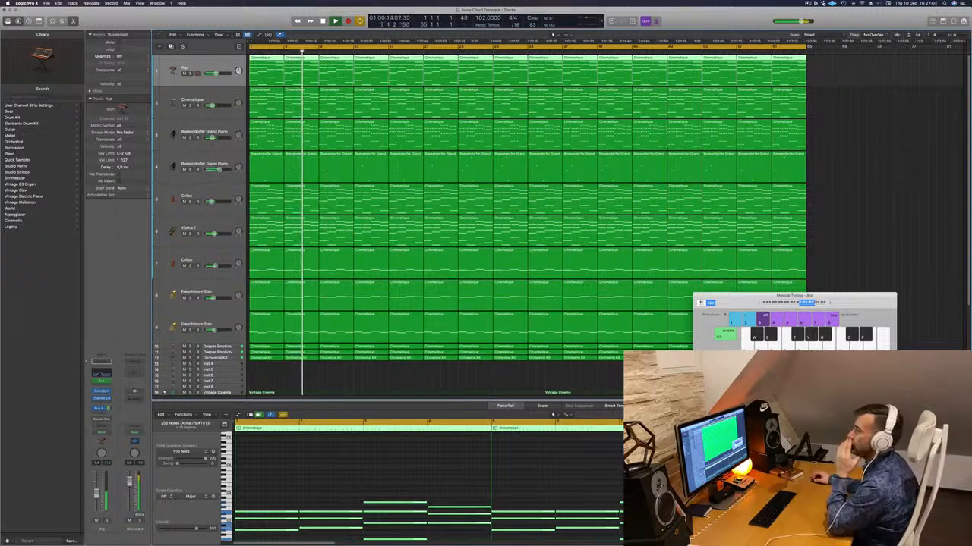
- Duplicate the Violins 1 track directly below the original
click(204, 293)
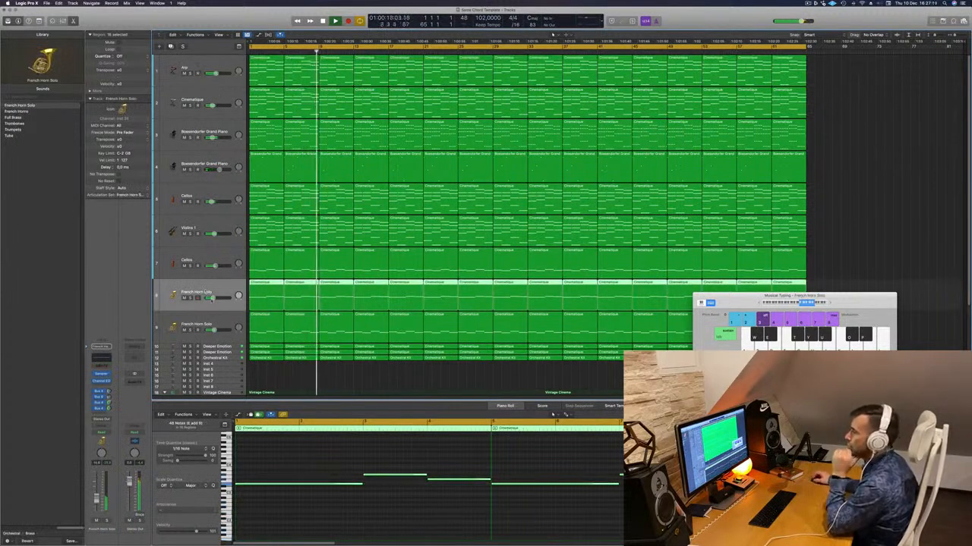
key(Down)
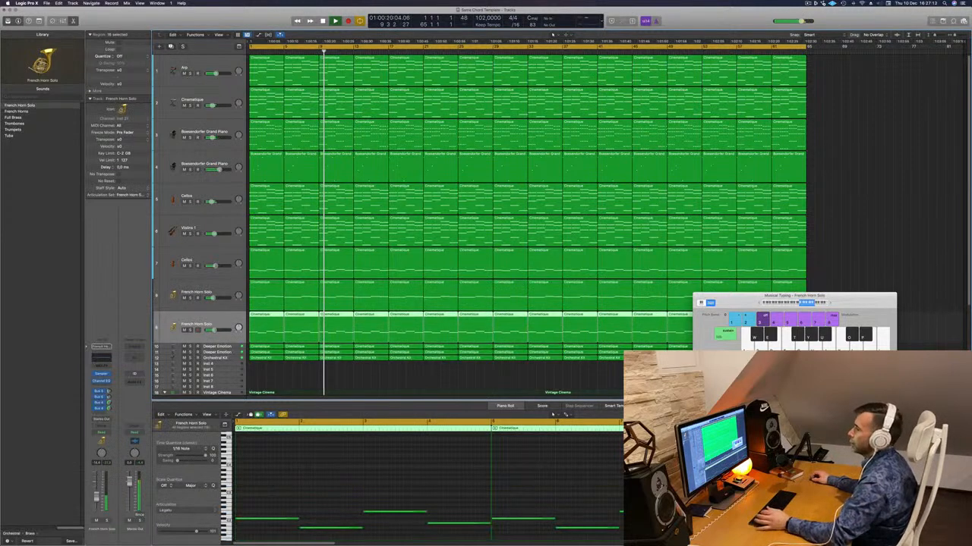
key(Up)
key(Up)
key(Up)
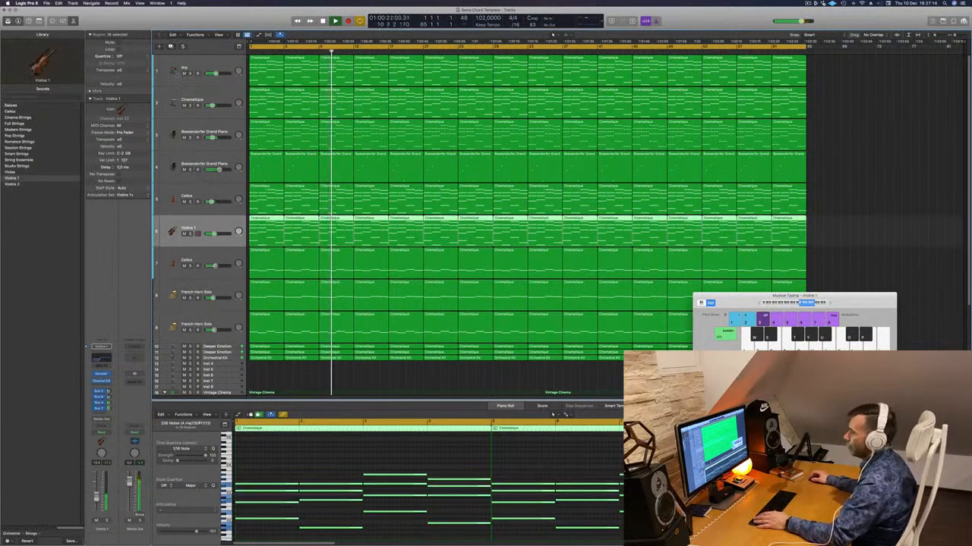
key(super+d)
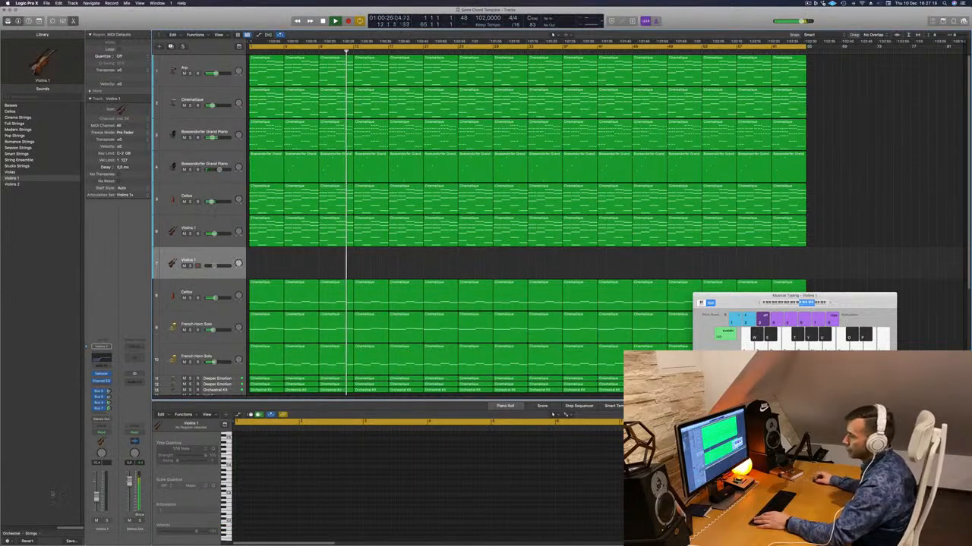
- Change the duplicated Violins 1 track's sound to Timpani from the orchestral percussion sounds
click(11, 529)
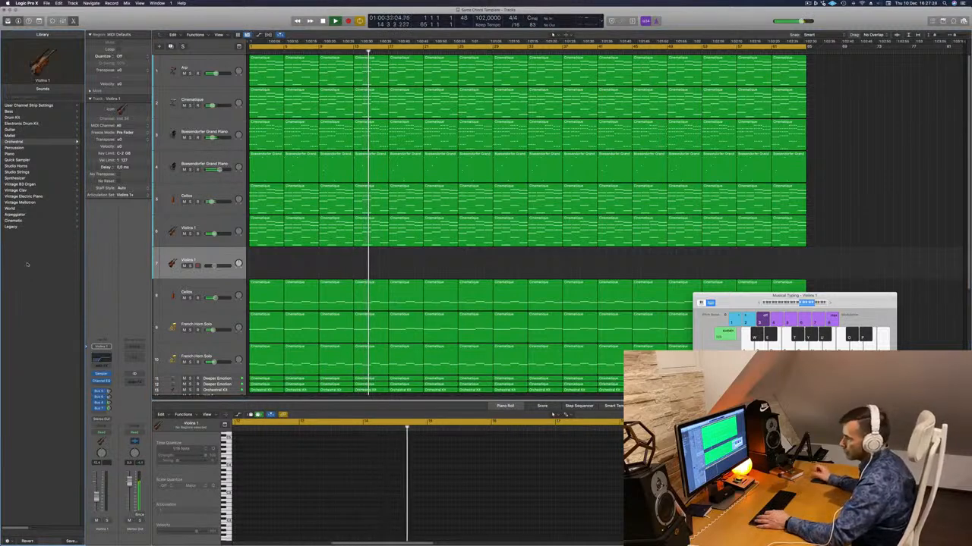
click(17, 142)
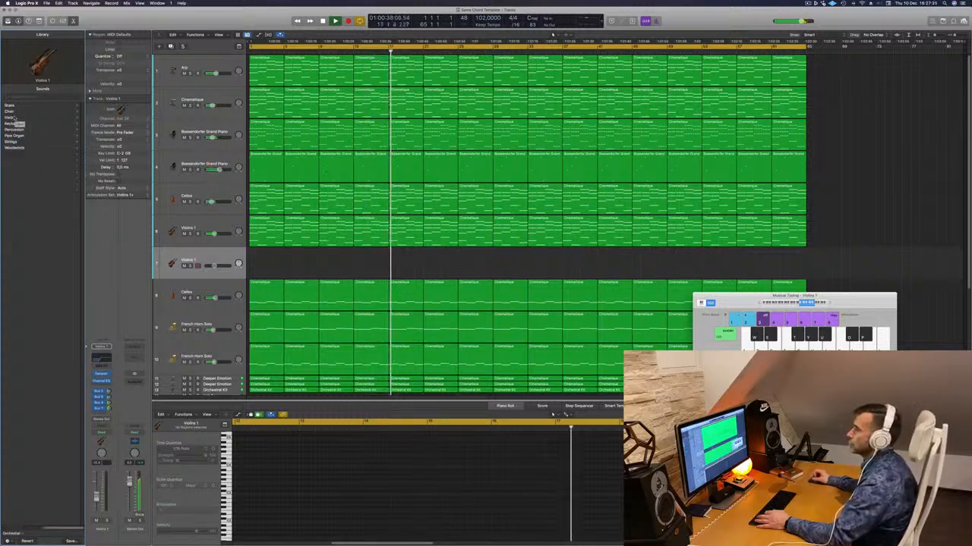
click(15, 129)
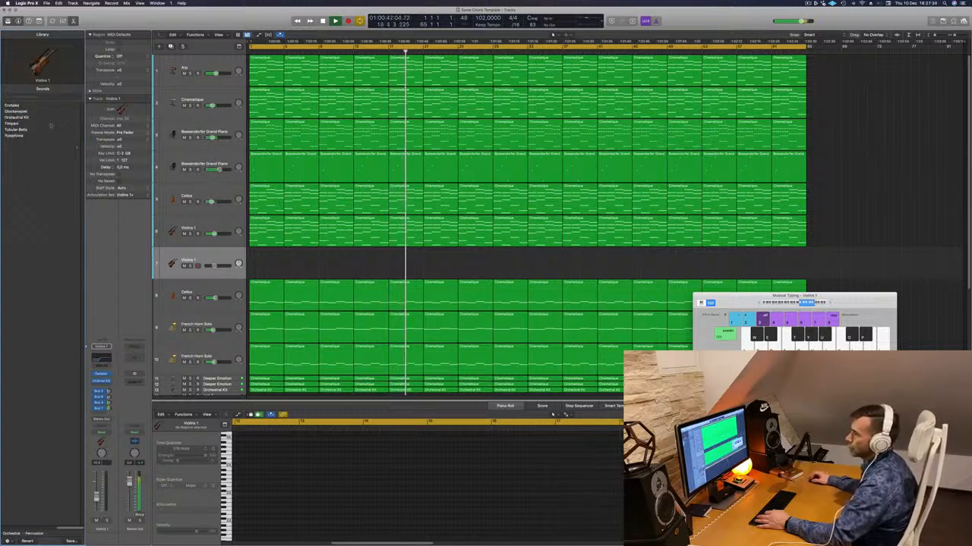
click(50, 124)
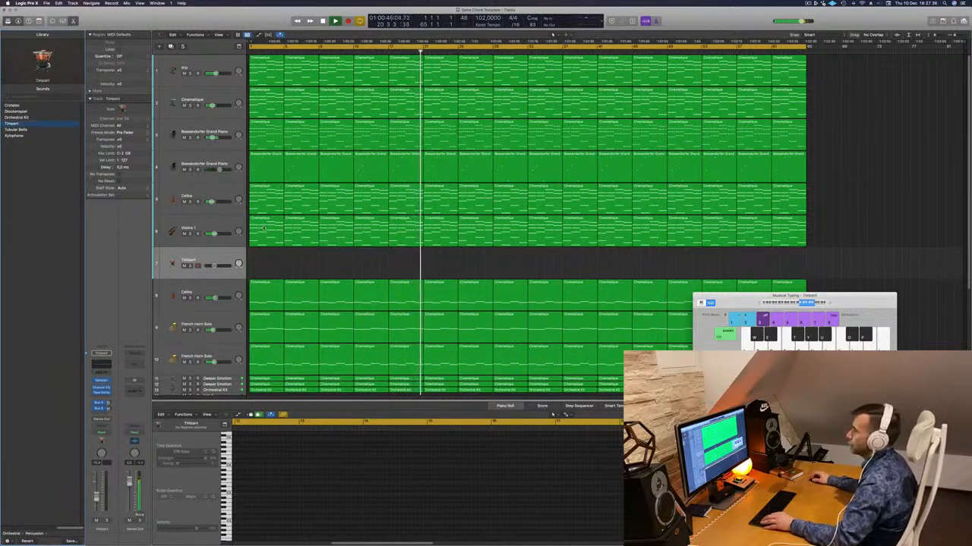
- Copy the first Violins 1 region onto the Timpani track and replay it from the start
drag(264, 228, 267, 264)
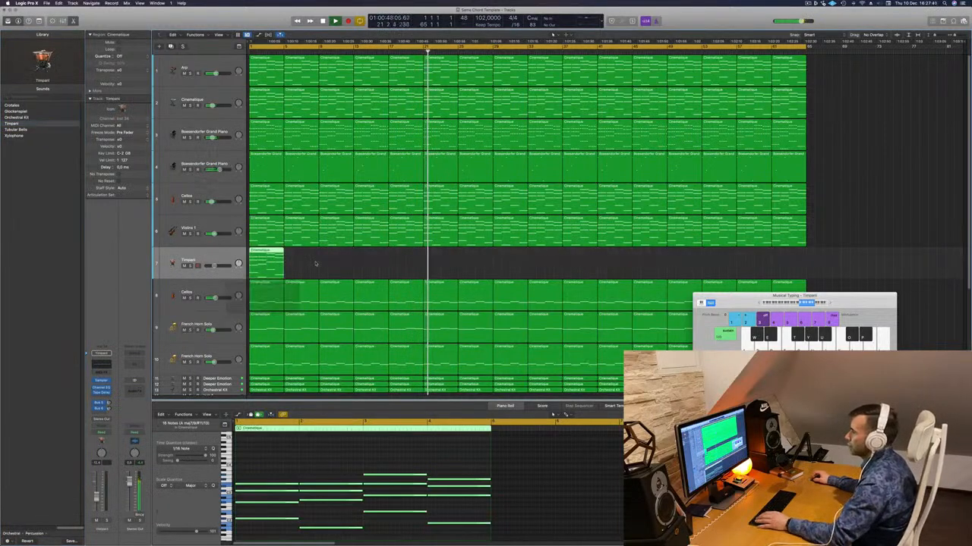
key(Return)
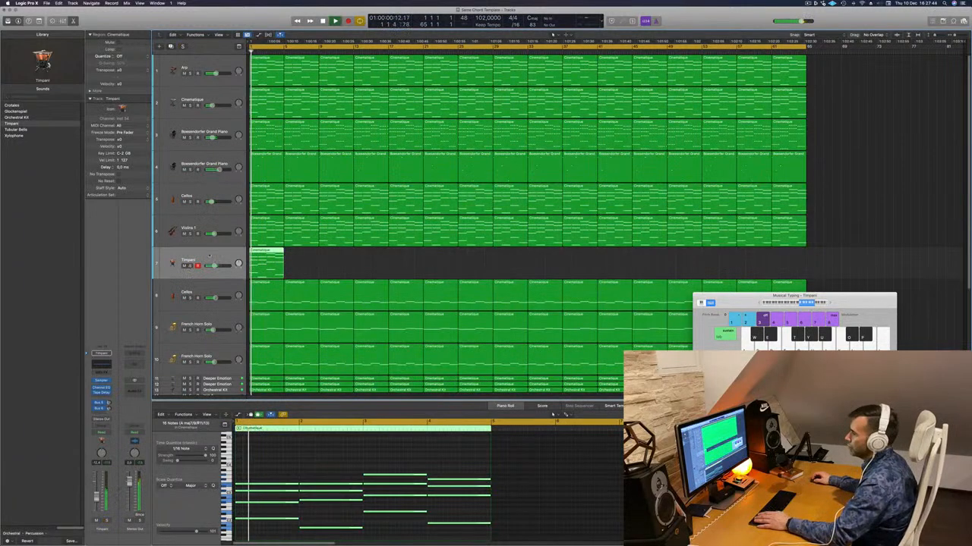
key(space)
- Insert an Arpeggiator on the Timpani track, check the part alone and in the mix, and close the plug-in window
click(106, 373)
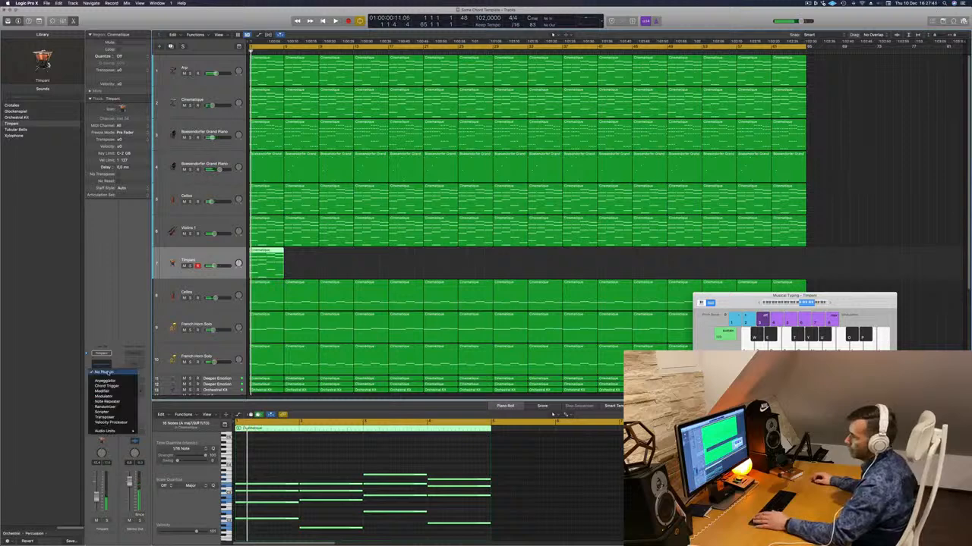
click(104, 380)
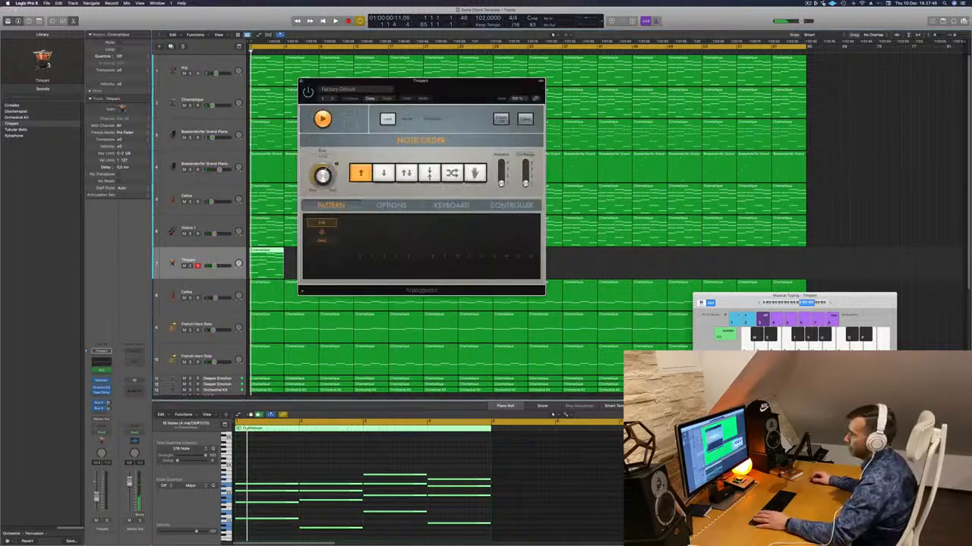
key(space)
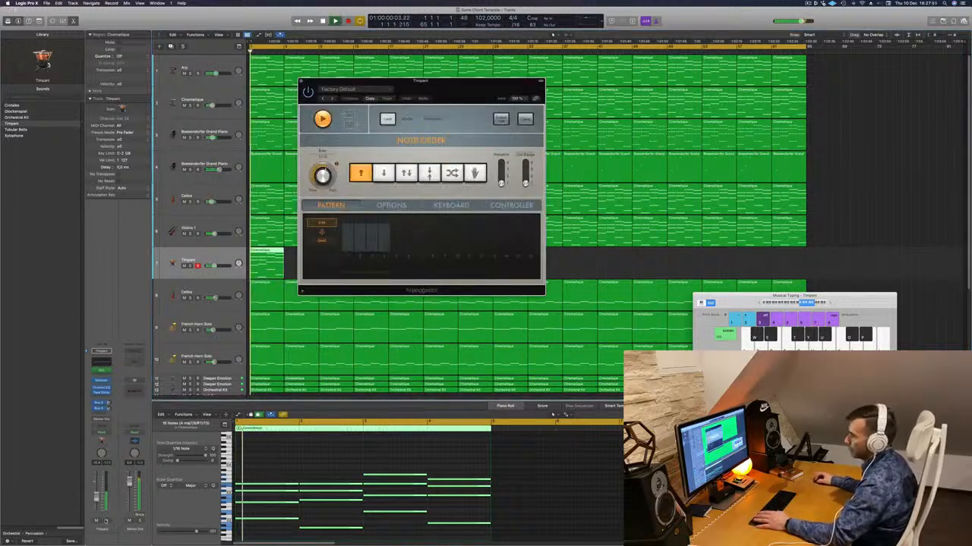
key(ctrl+s)
key(ctrl+s)
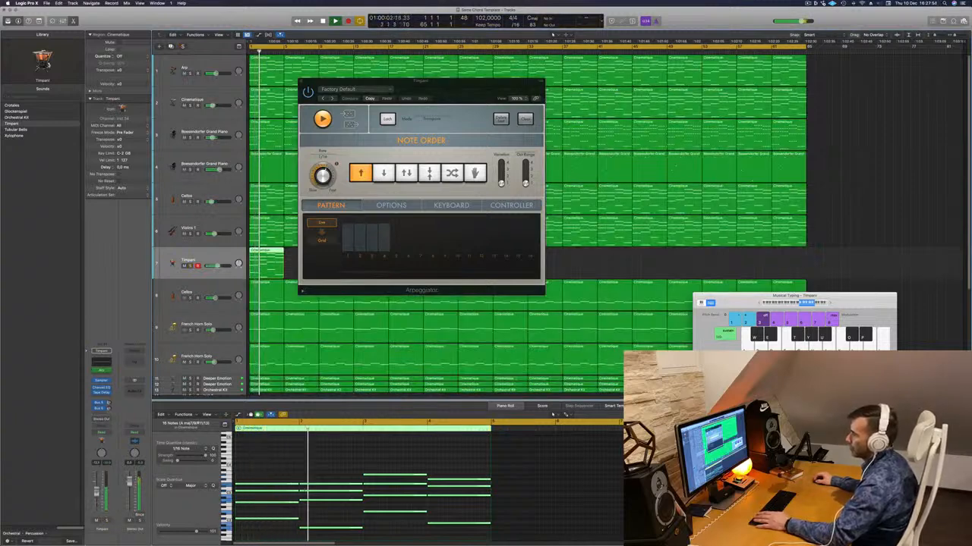
drag(325, 87, 226, 125)
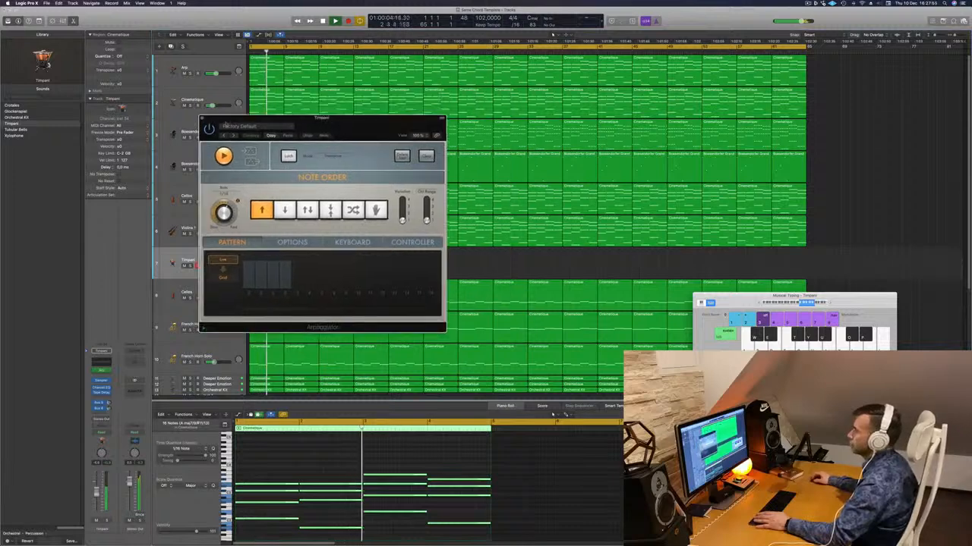
key(super+w)
- Delete the upper chord notes from the Timpani region, keeping only the bass line, and lower that line one octave
drag(263, 465, 432, 504)
key(Delete)
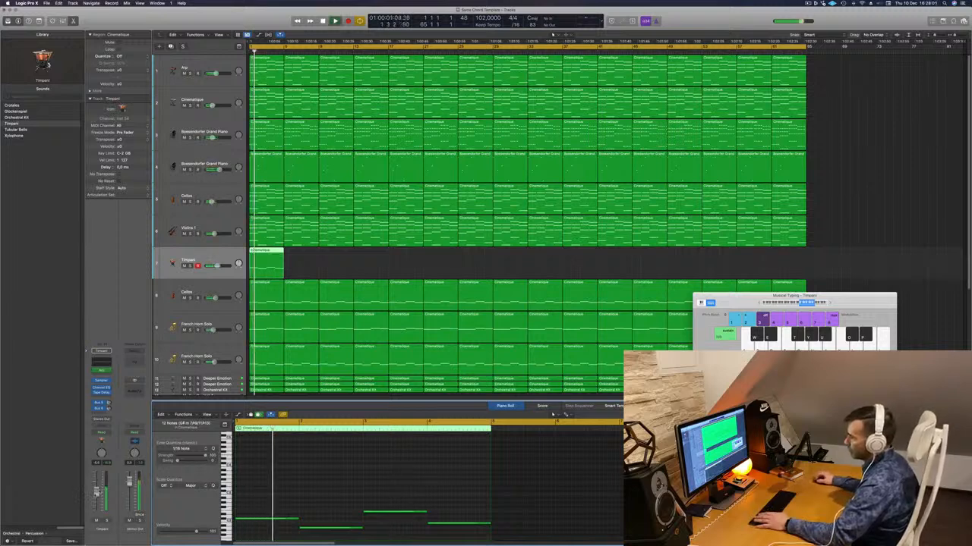
drag(262, 491, 400, 524)
key(Delete)
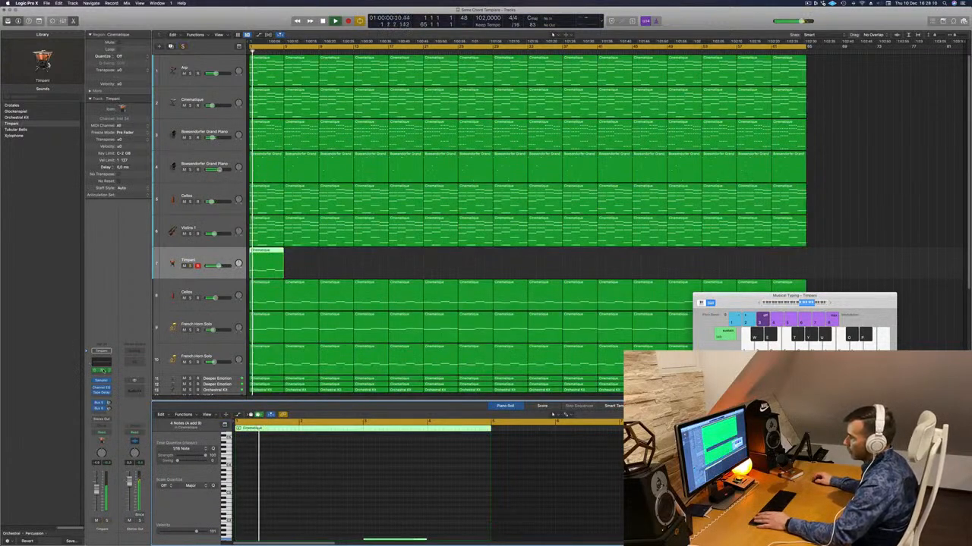
- Open the Timpani track's Arpeggiator and take the track out of solo to hear it in the full mix
click(104, 371)
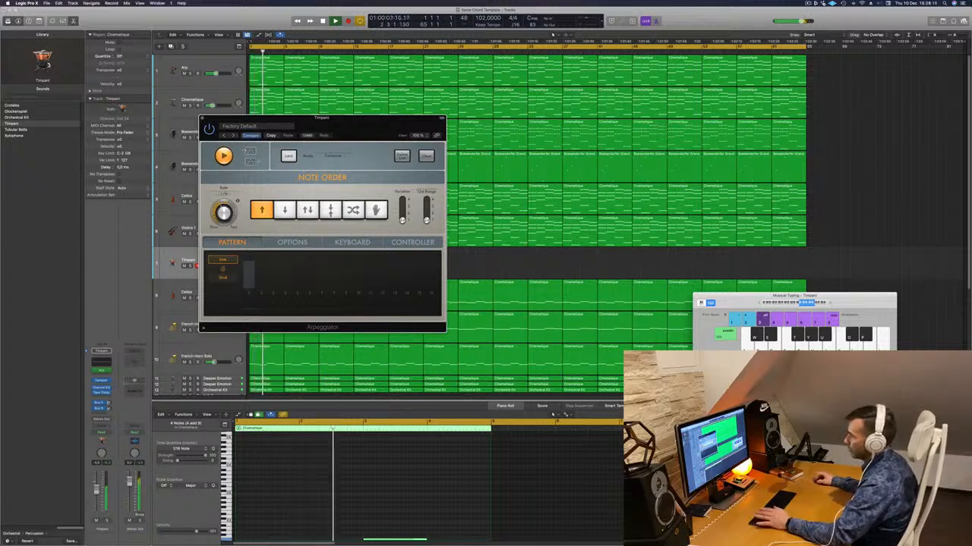
click(106, 520)
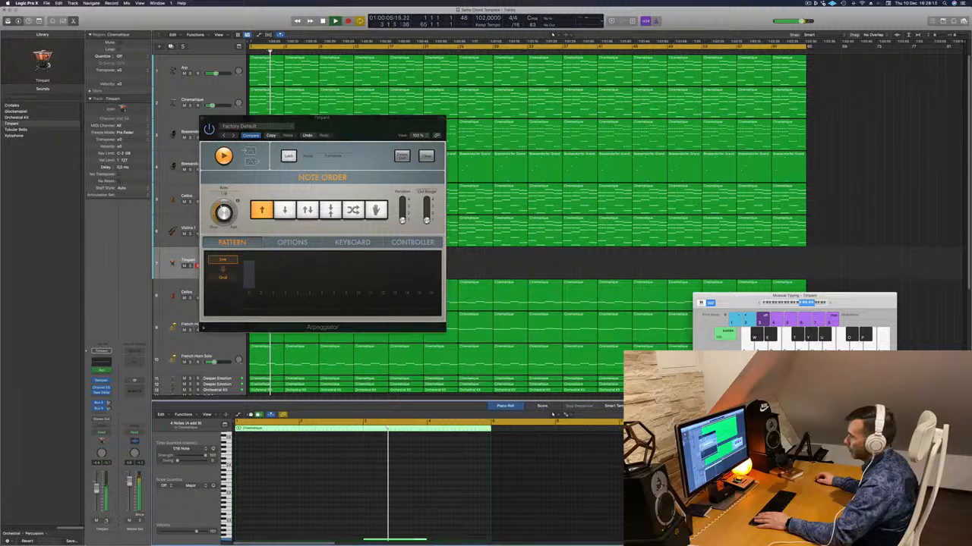
click(106, 522)
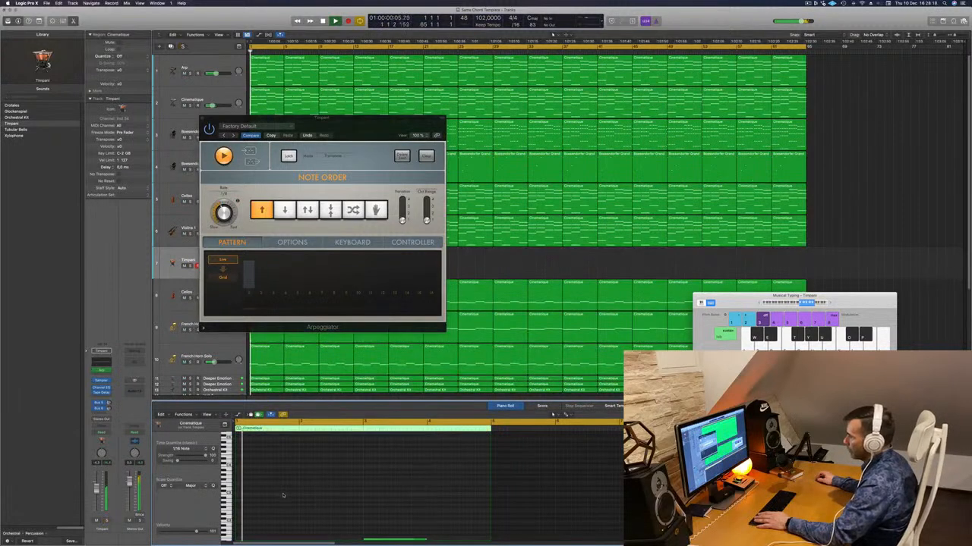
- Lower all four Timpani notes in the piano roll by another octave and restart playback
scroll(318, 480, down, 5)
key(space)
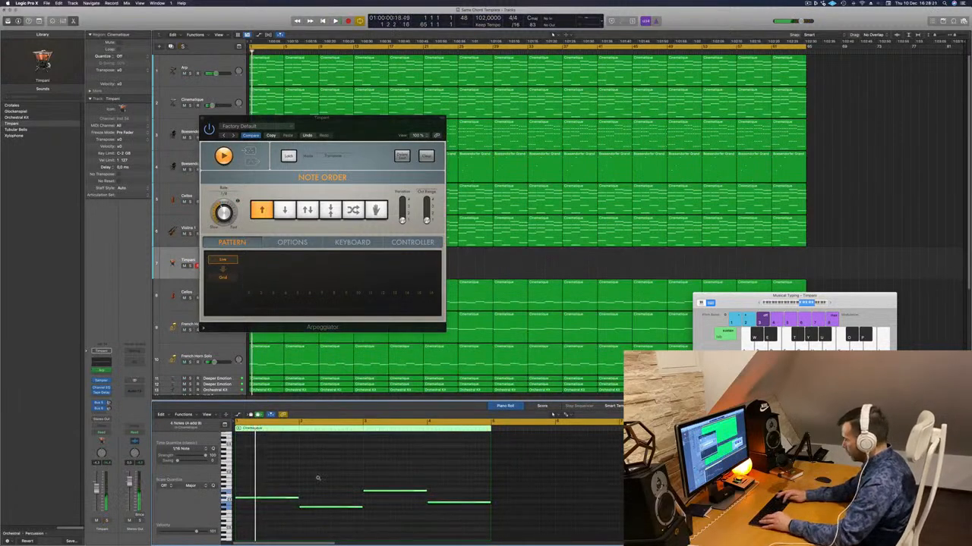
scroll(318, 480, up, 3)
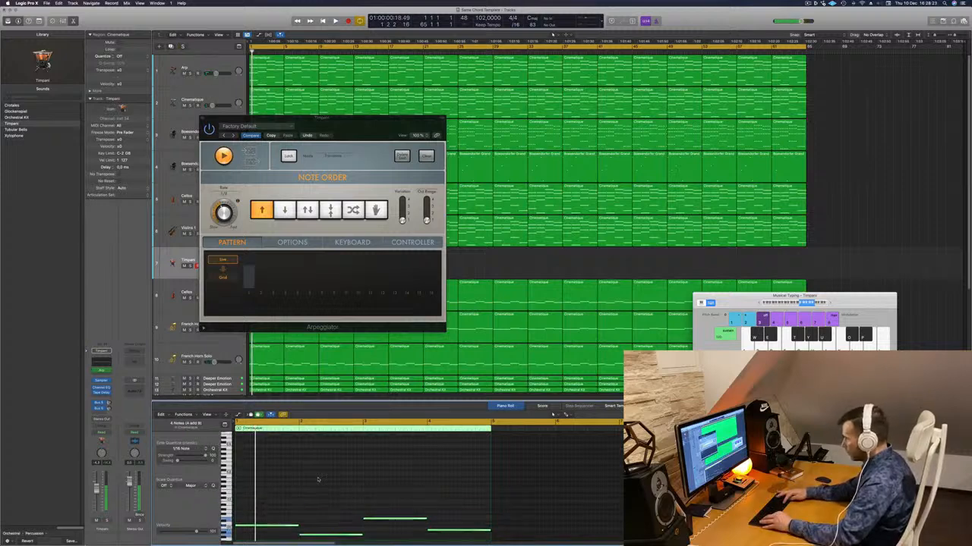
key(space)
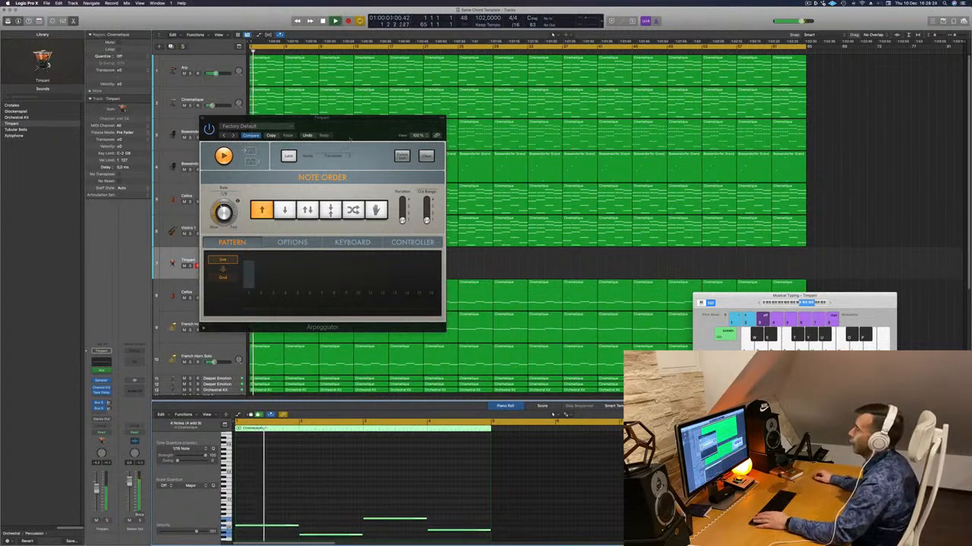
- Close the Arpeggiator window, listen to the Timpani alone and within the full mix, and replay from the start
drag(350, 139, 422, 171)
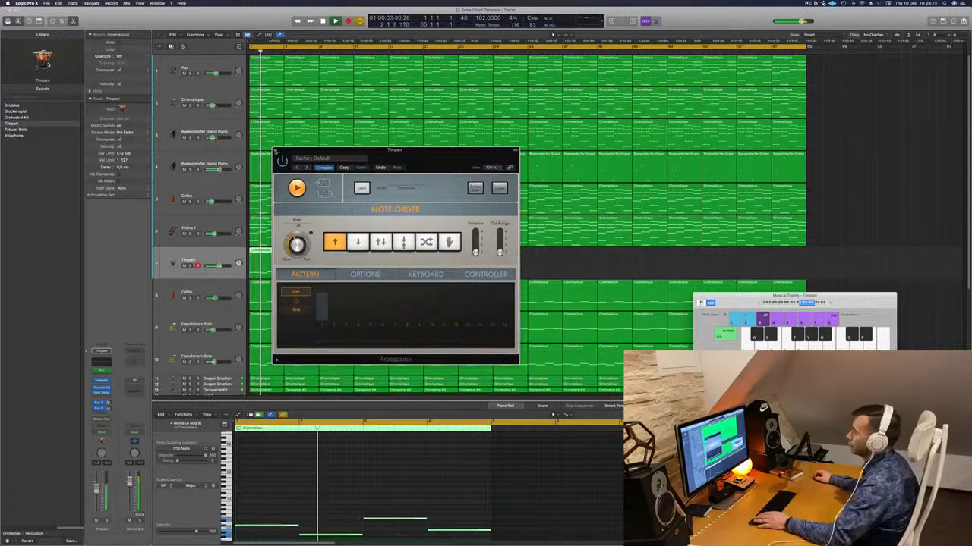
click(276, 150)
click(191, 267)
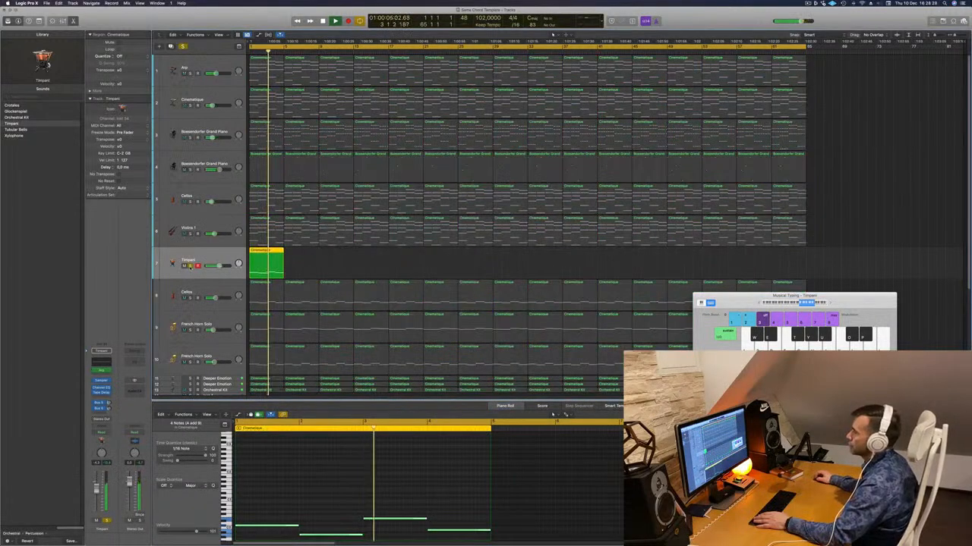
click(191, 266)
key(space)
key(Return)
key(space)
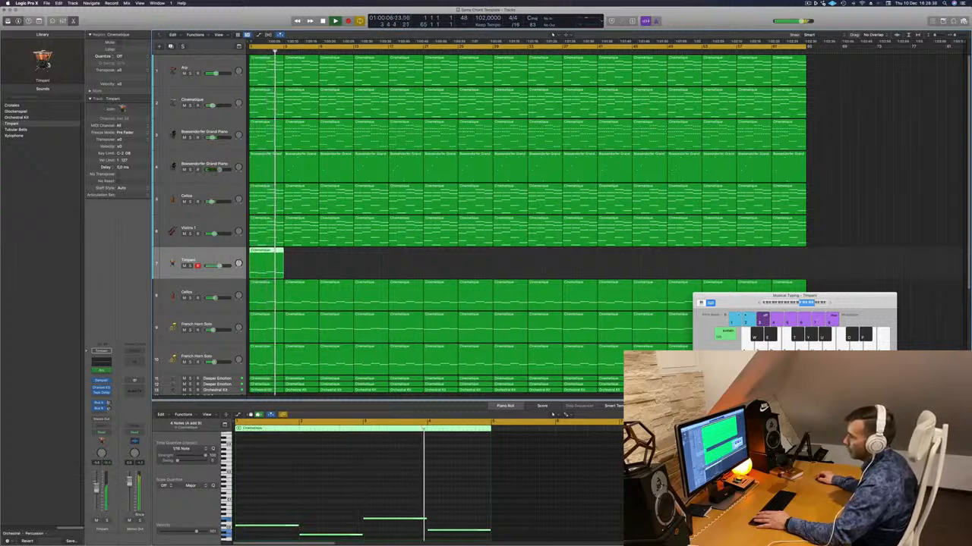
key(Return)
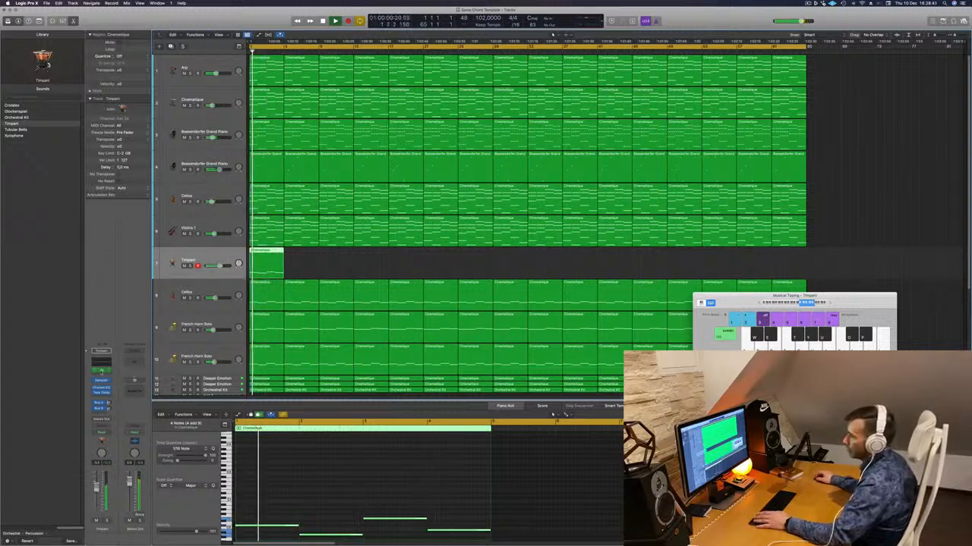
- Reopen the Timpani Arpeggiator and look through its Keyboard and Options settings during playback
click(101, 371)
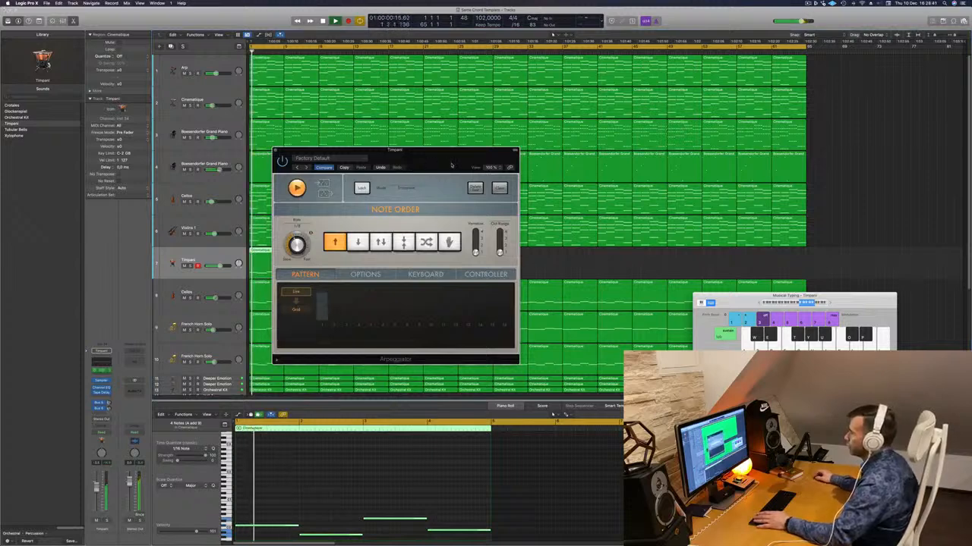
drag(452, 165, 463, 163)
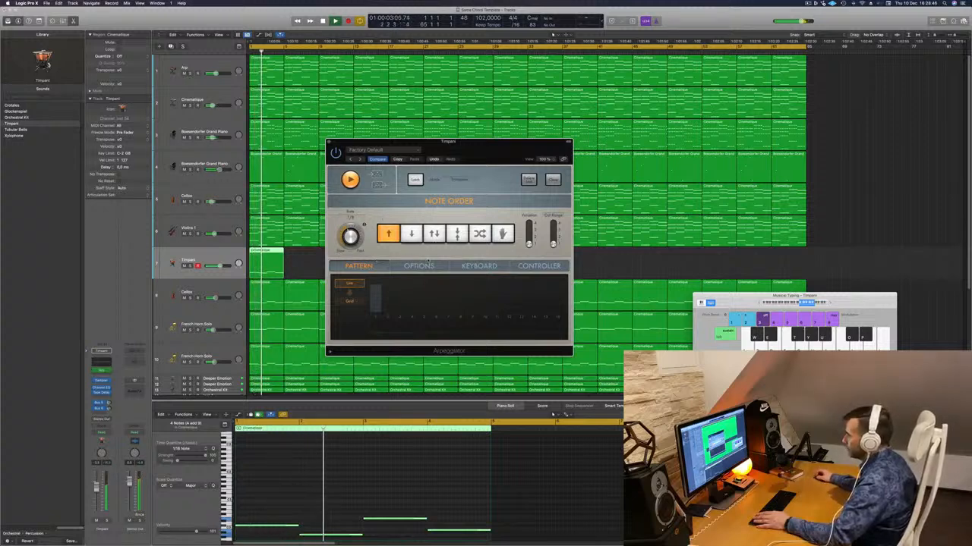
click(419, 266)
click(479, 265)
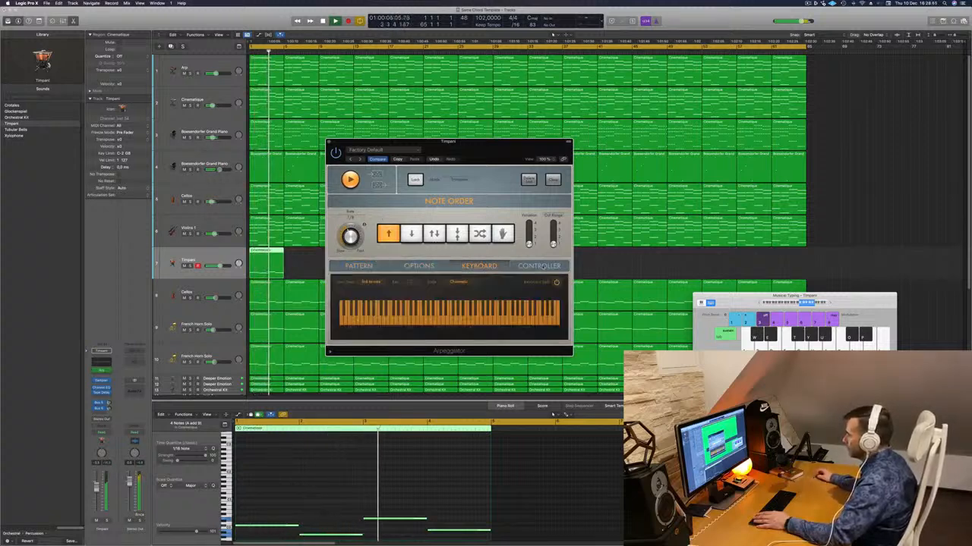
click(425, 265)
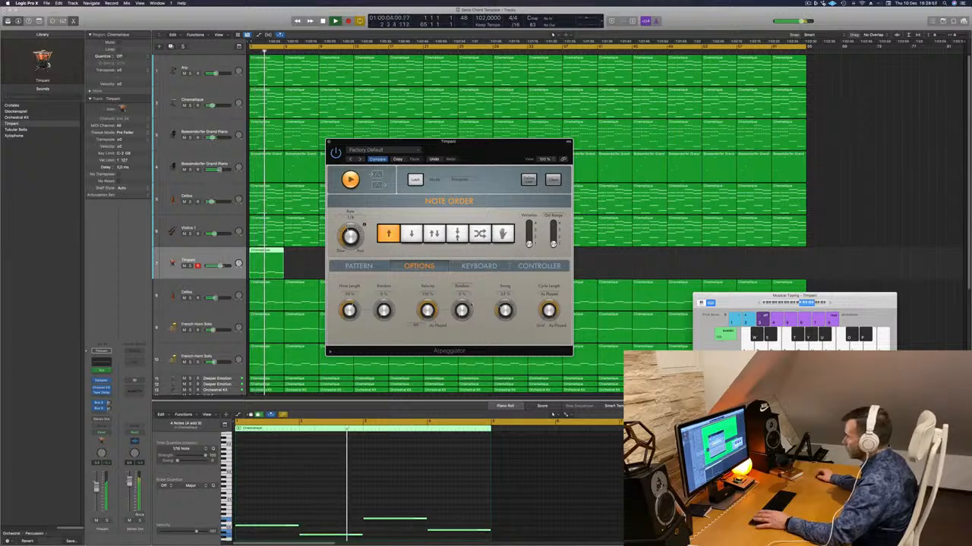
- Try different swing amounts in the Arpeggiator, comparing the Timpani alone and in the full mix
key(space)
key(space)
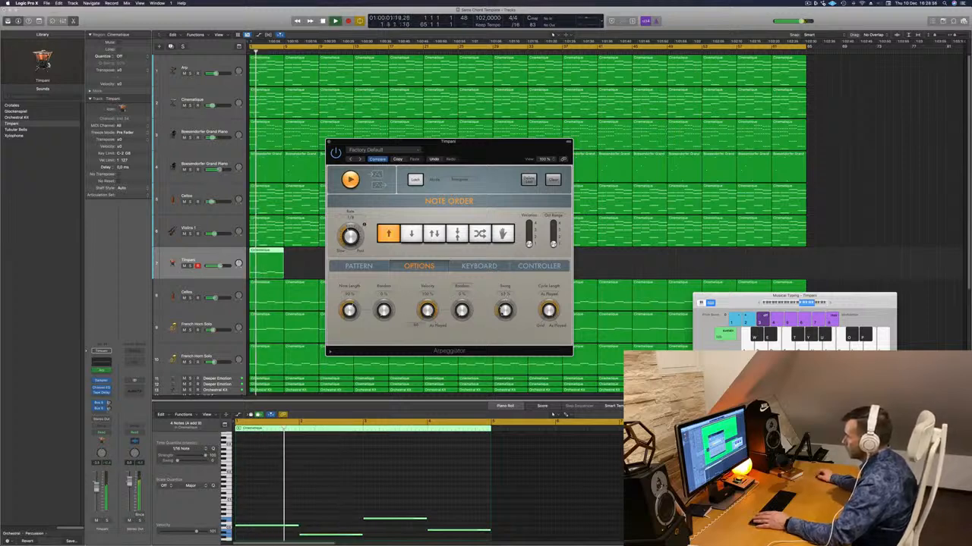
key(space)
key(space)
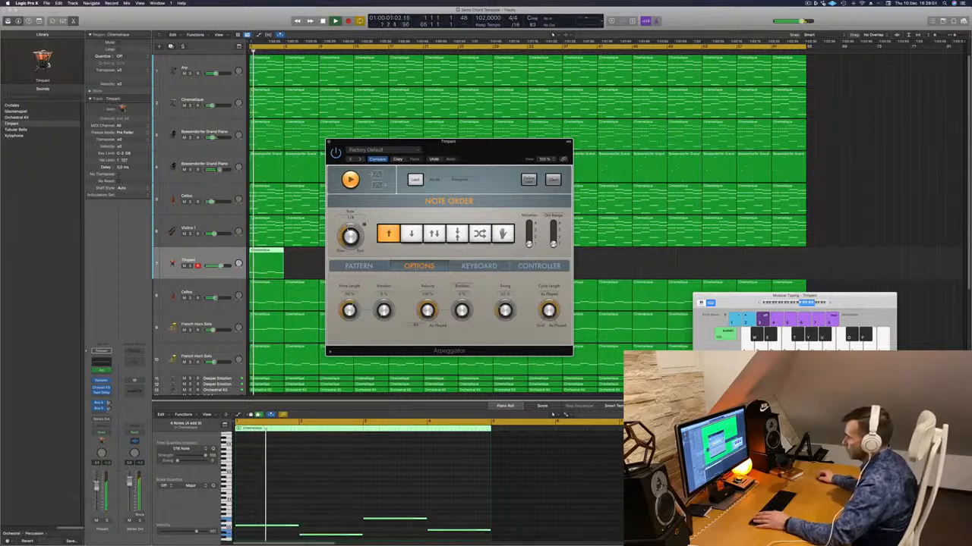
key(s)
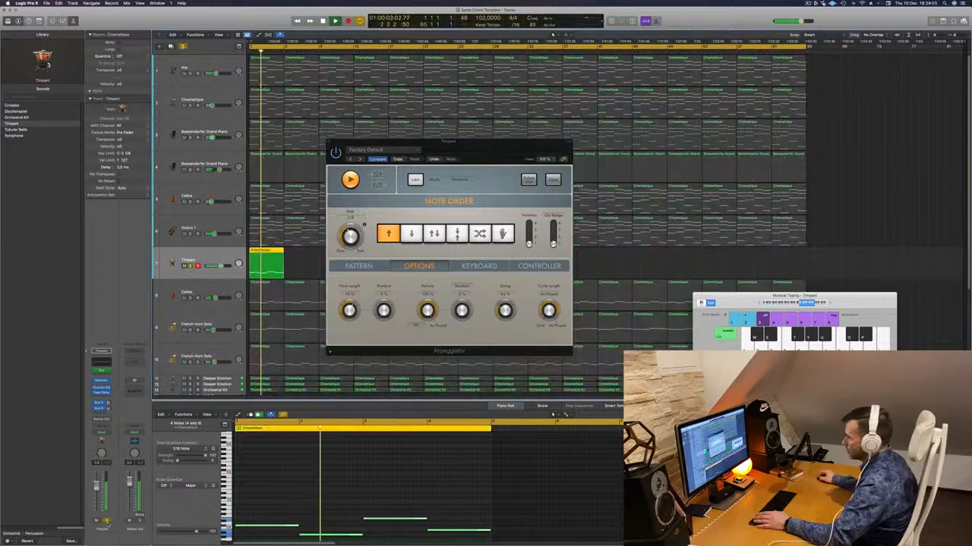
key(s)
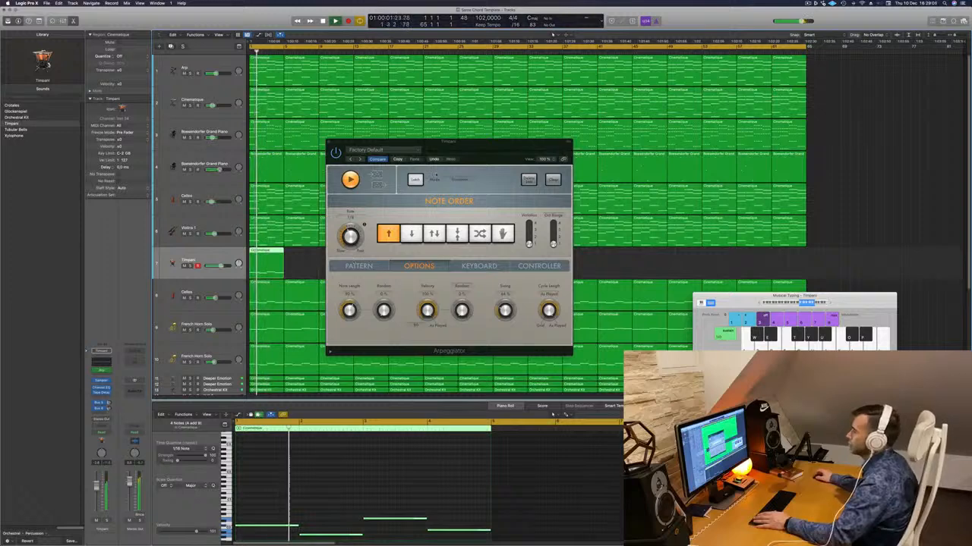
- Audition the Arpeggiator presets on the Timpani and load Arcade Trills
mouse_move(478, 158)
mouse_down()
mouse_move(438, 161)
mouse_move(472, 161)
mouse_up()
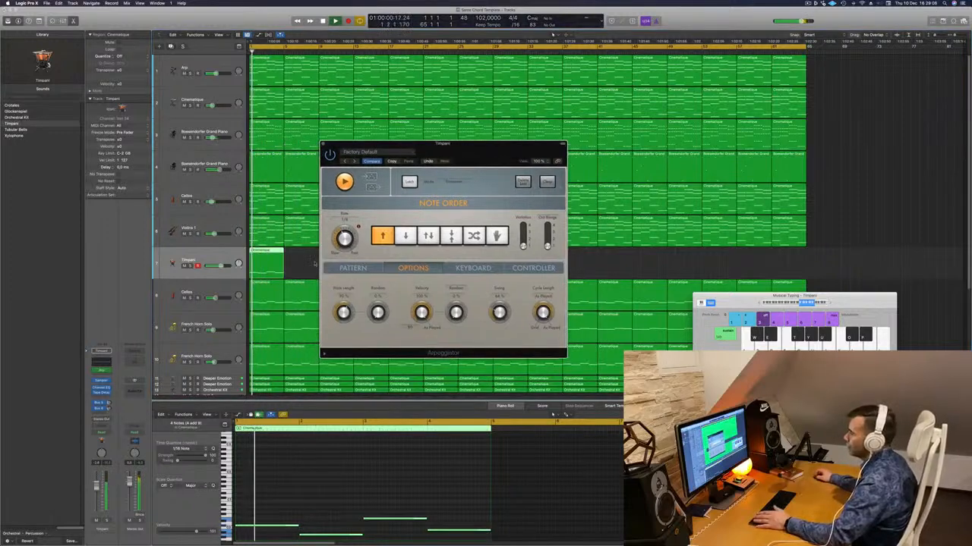
click(354, 274)
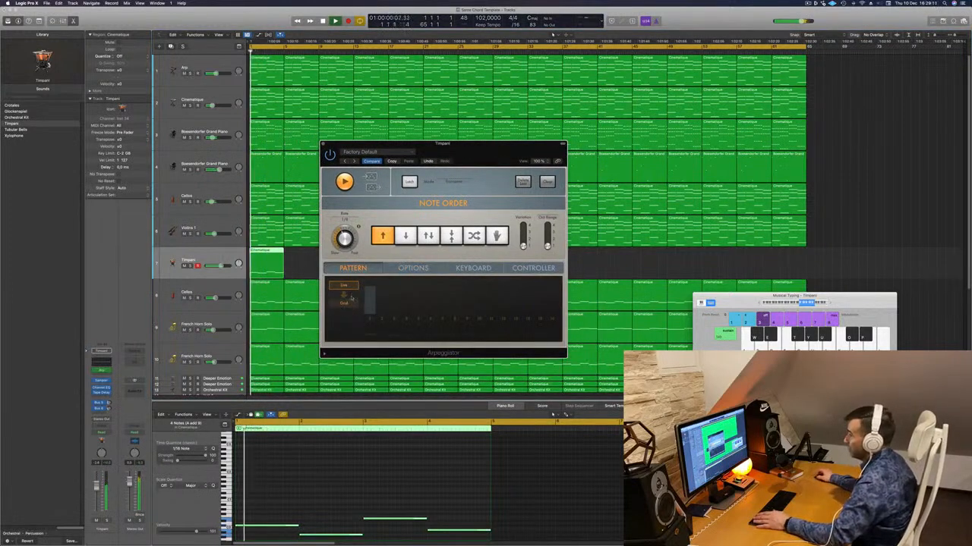
click(354, 161)
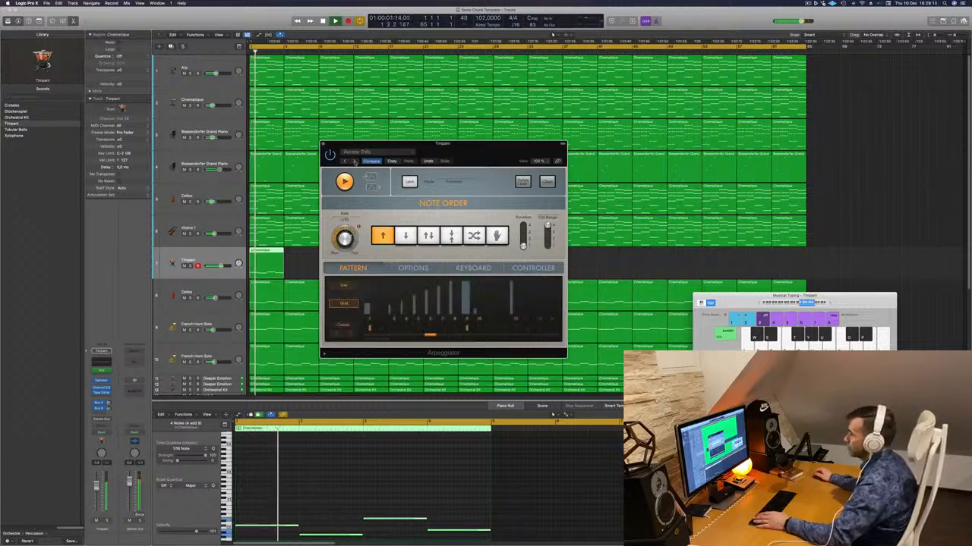
click(354, 161)
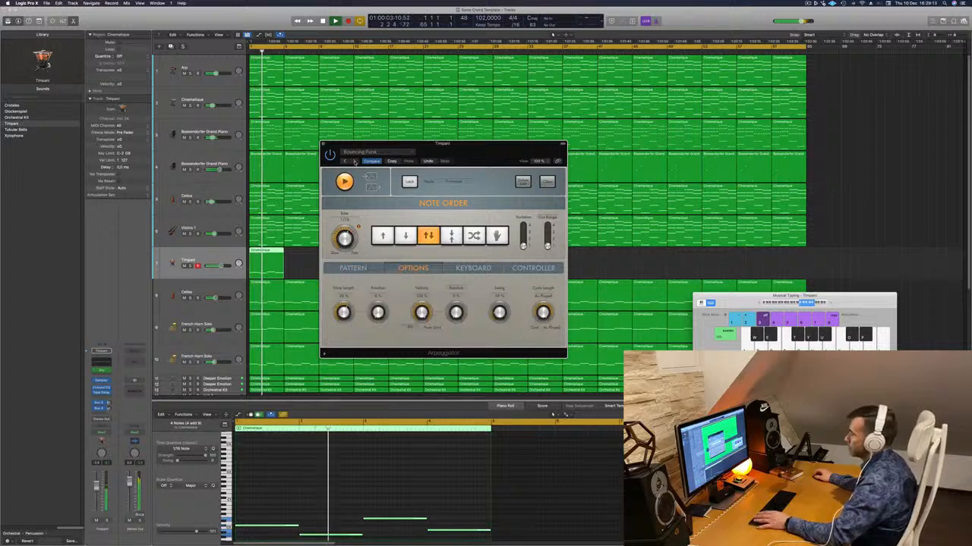
click(354, 160)
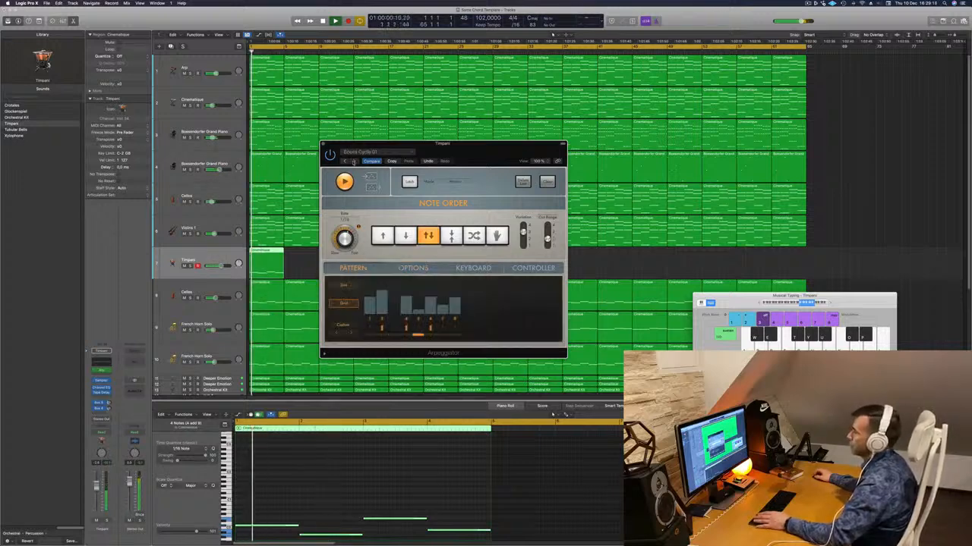
click(345, 162)
click(344, 162)
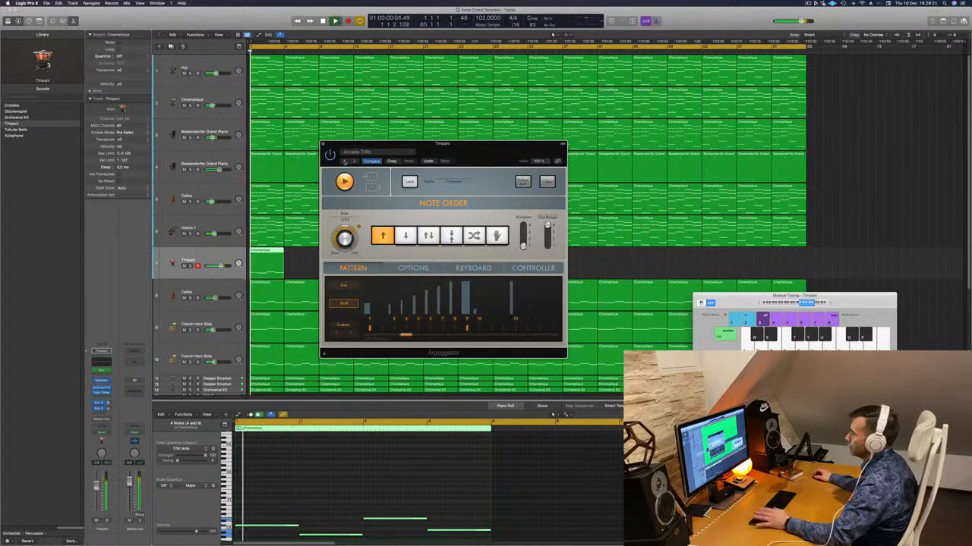
- Lower the Timpani track's volume slightly, replay the mix from the start, and close the Arpeggiator window
drag(483, 148, 511, 135)
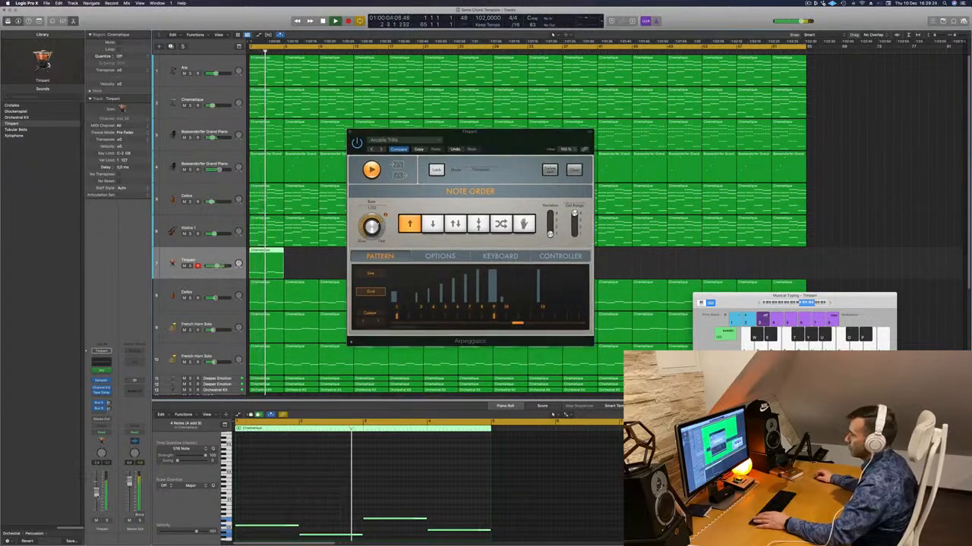
key(Return)
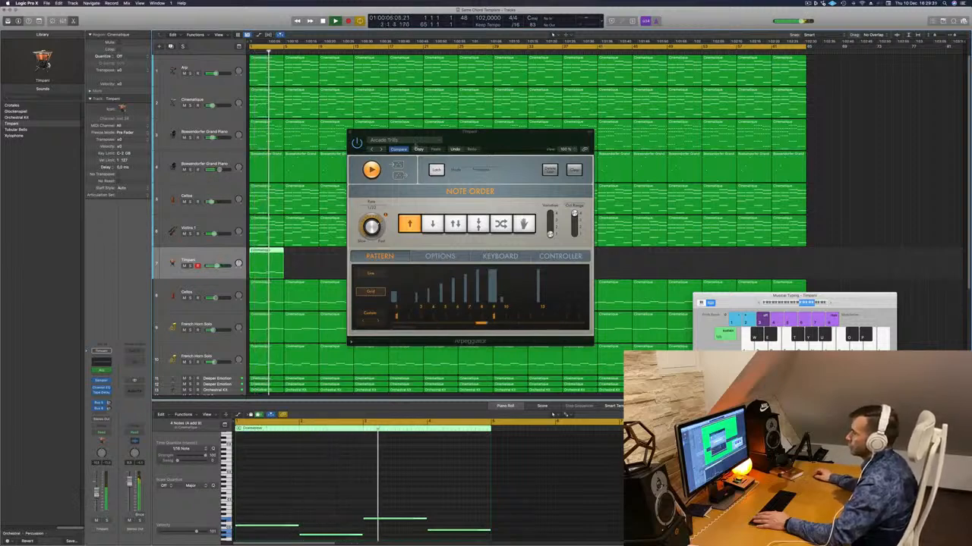
drag(483, 133, 595, 137)
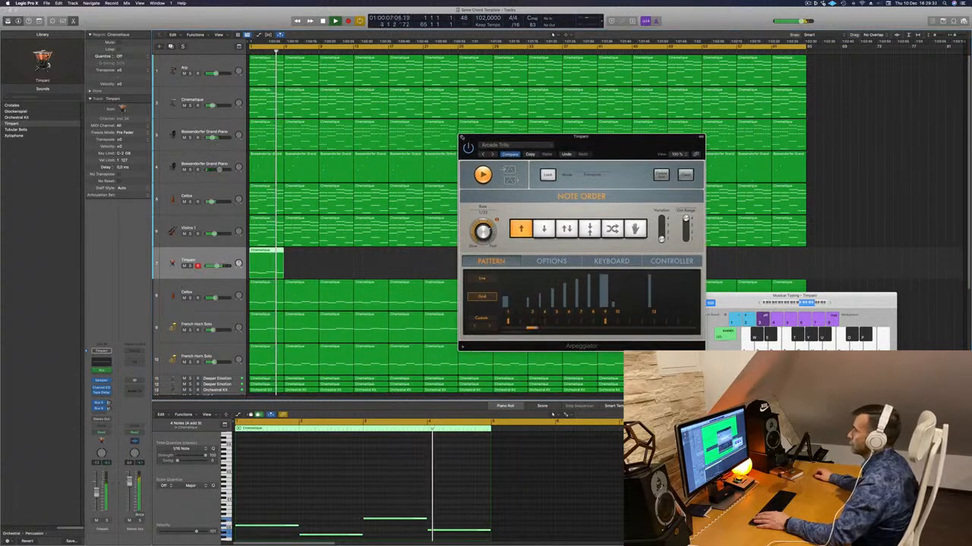
click(461, 137)
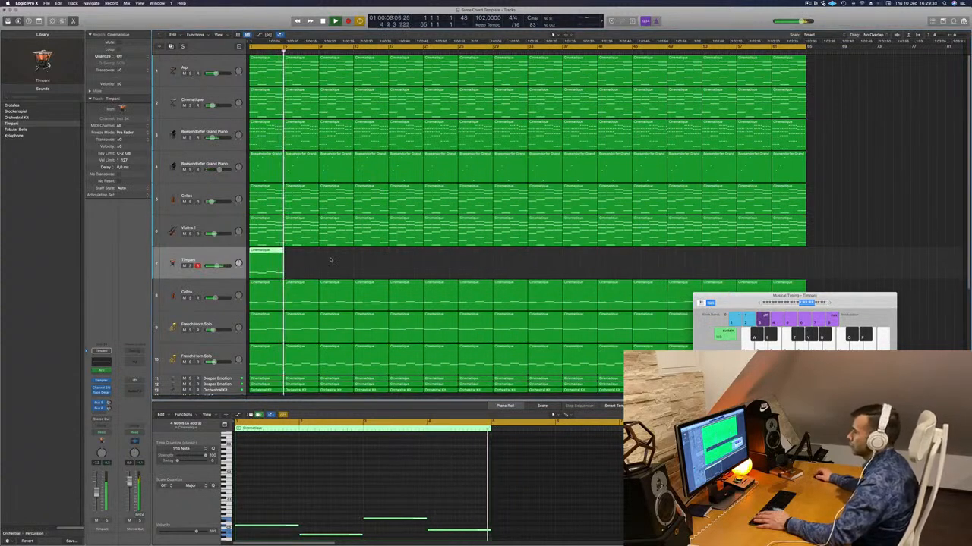
- Copy the Timpani region repeatedly along its track until it spans the same length as the other tracks
drag(282, 250, 331, 259)
shift+click(259, 253)
drag(261, 251, 677, 262)
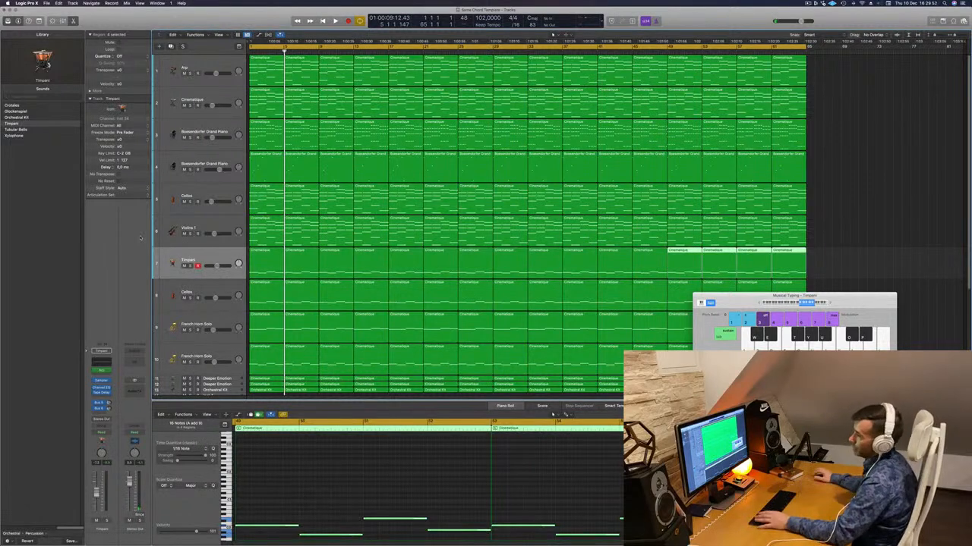
- Lower the Timpani volume a little more during playback and move its track directly below the Orchestral Kit track
key(space)
click(97, 491)
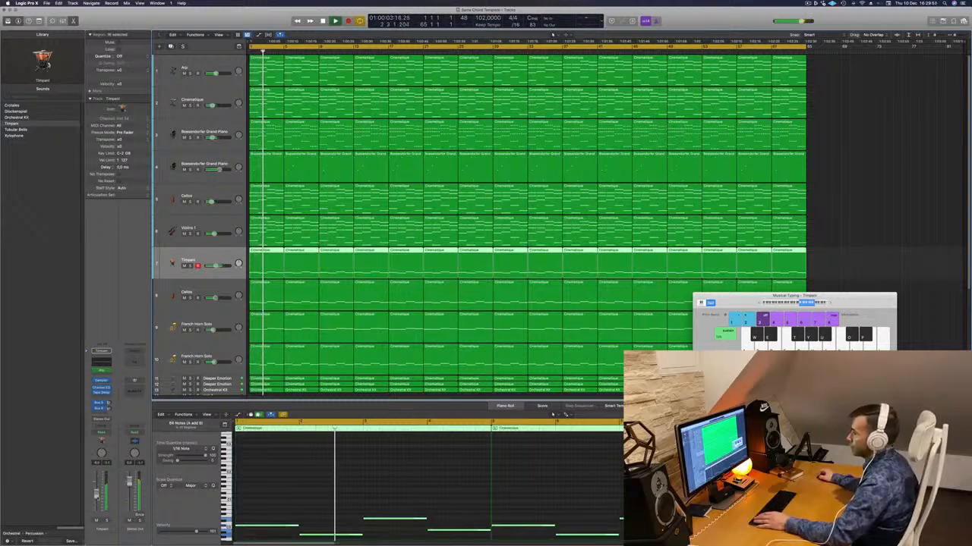
scroll(232, 233, down, 2)
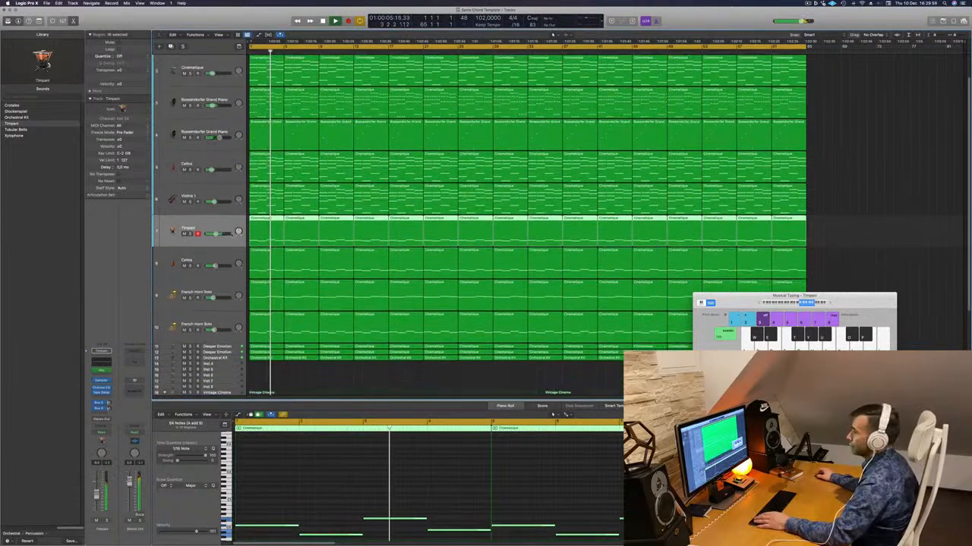
key(space)
key(space)
drag(217, 220, 218, 356)
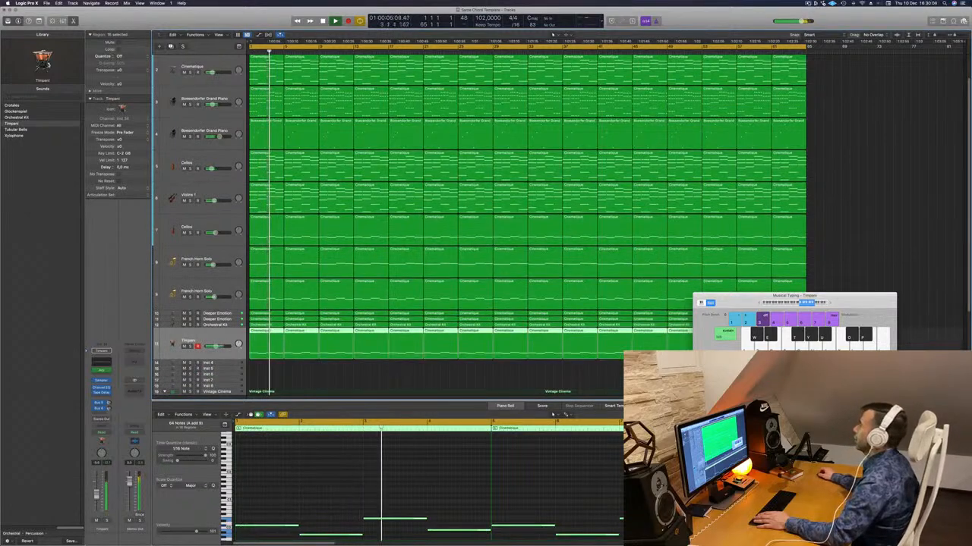